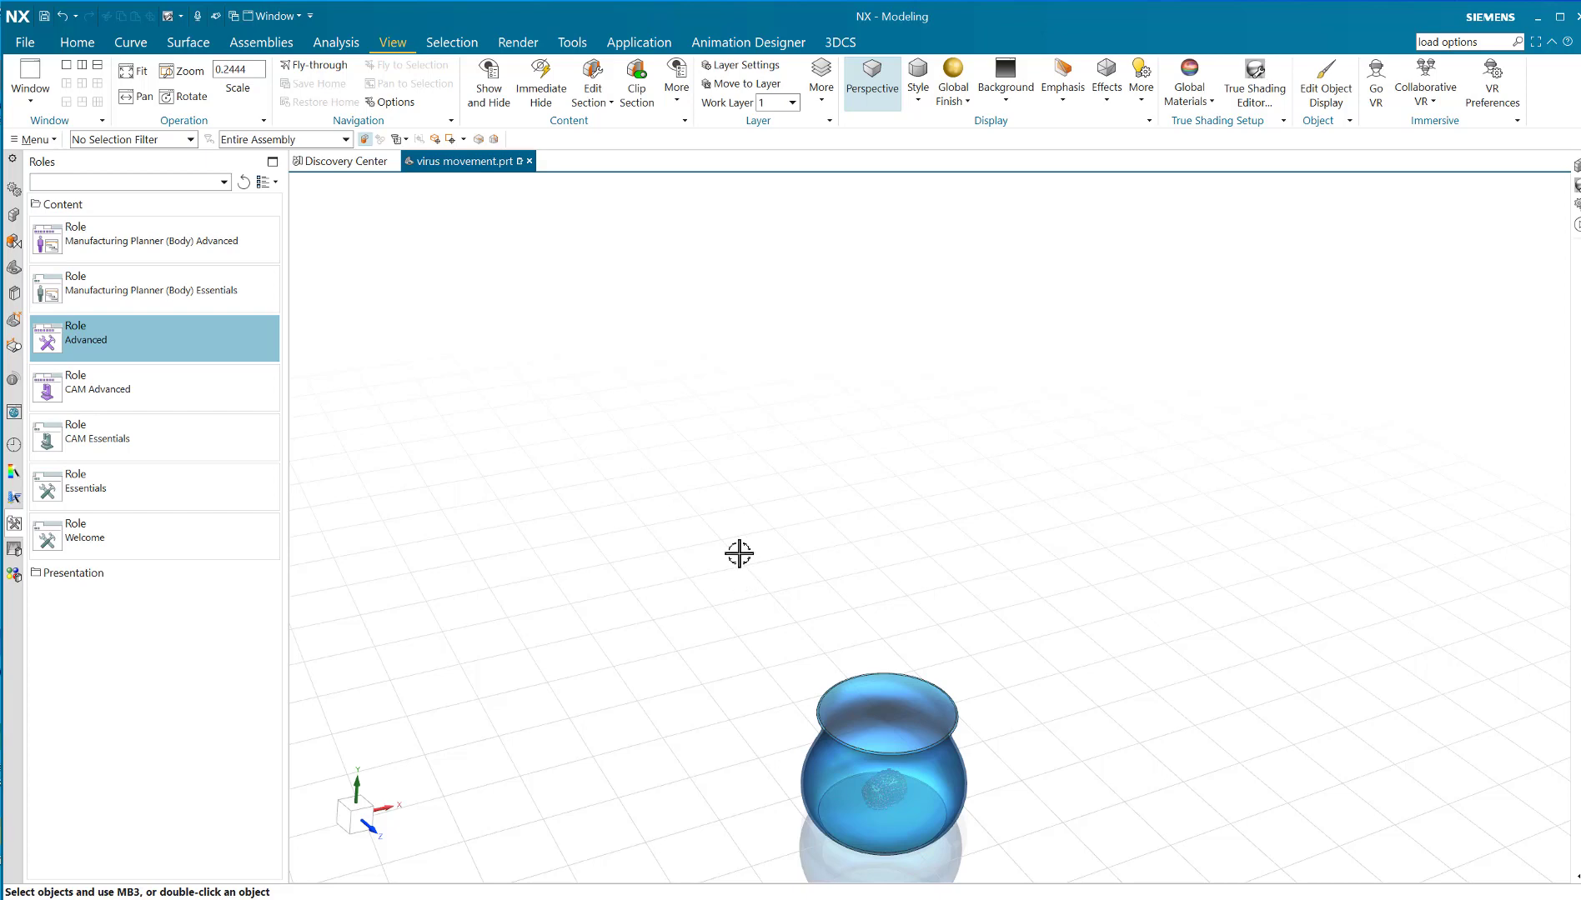
Step: Switch to the Animation Designer tools and examine the jar and the virus models inside it
mouse_move(888, 609)
middle_down()
mouse_move(871, 561)
mouse_move(874, 592)
middle_up()
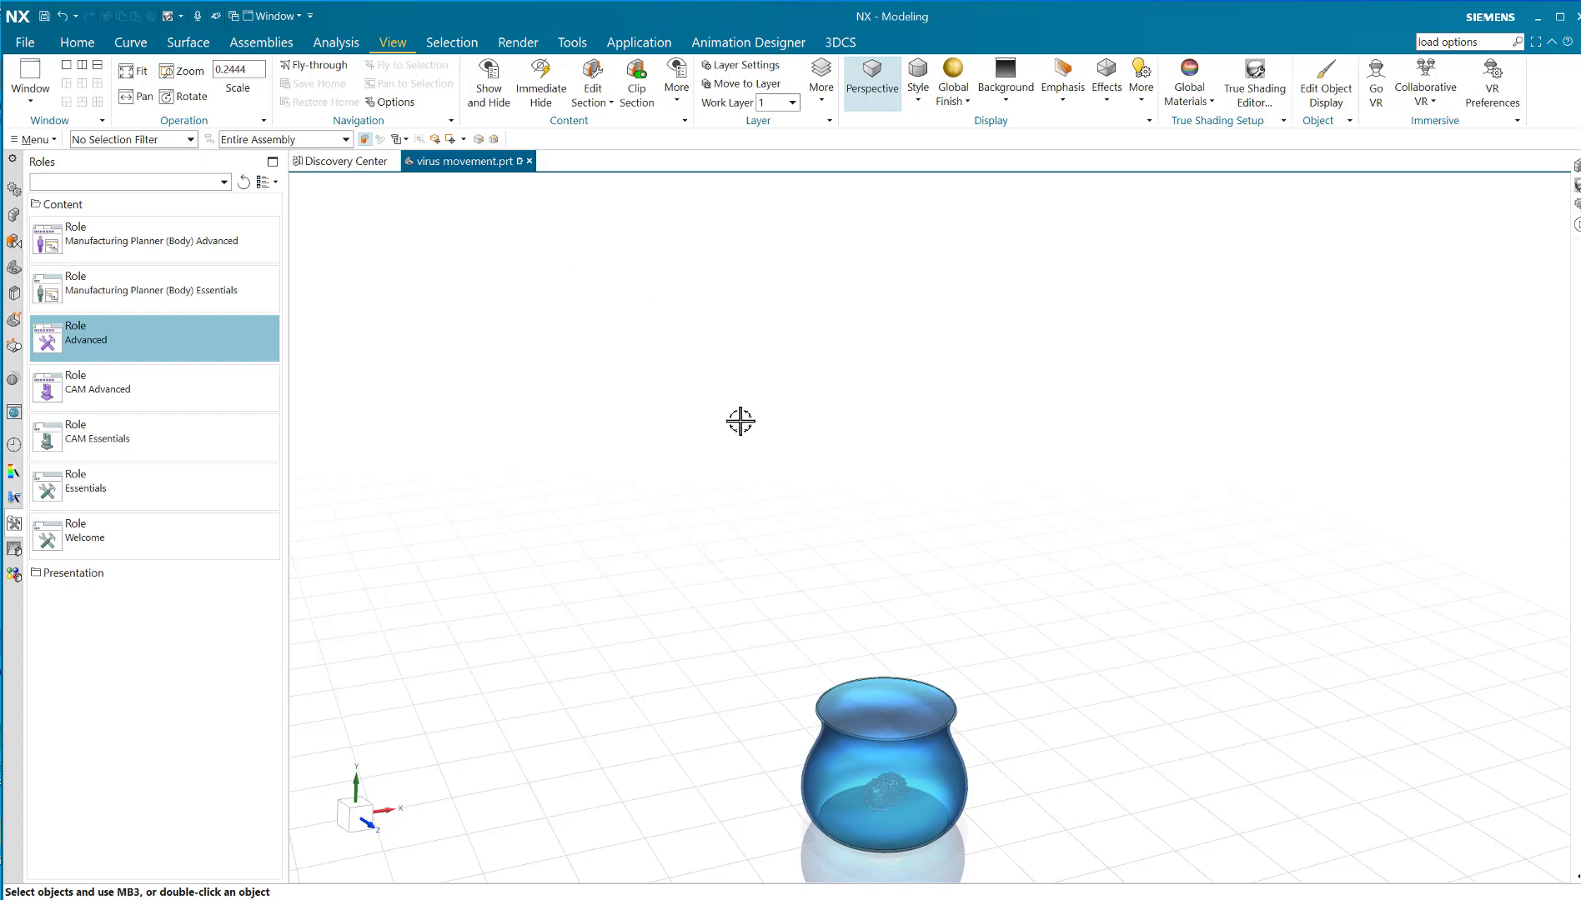
scroll(1009, 786, up, 2)
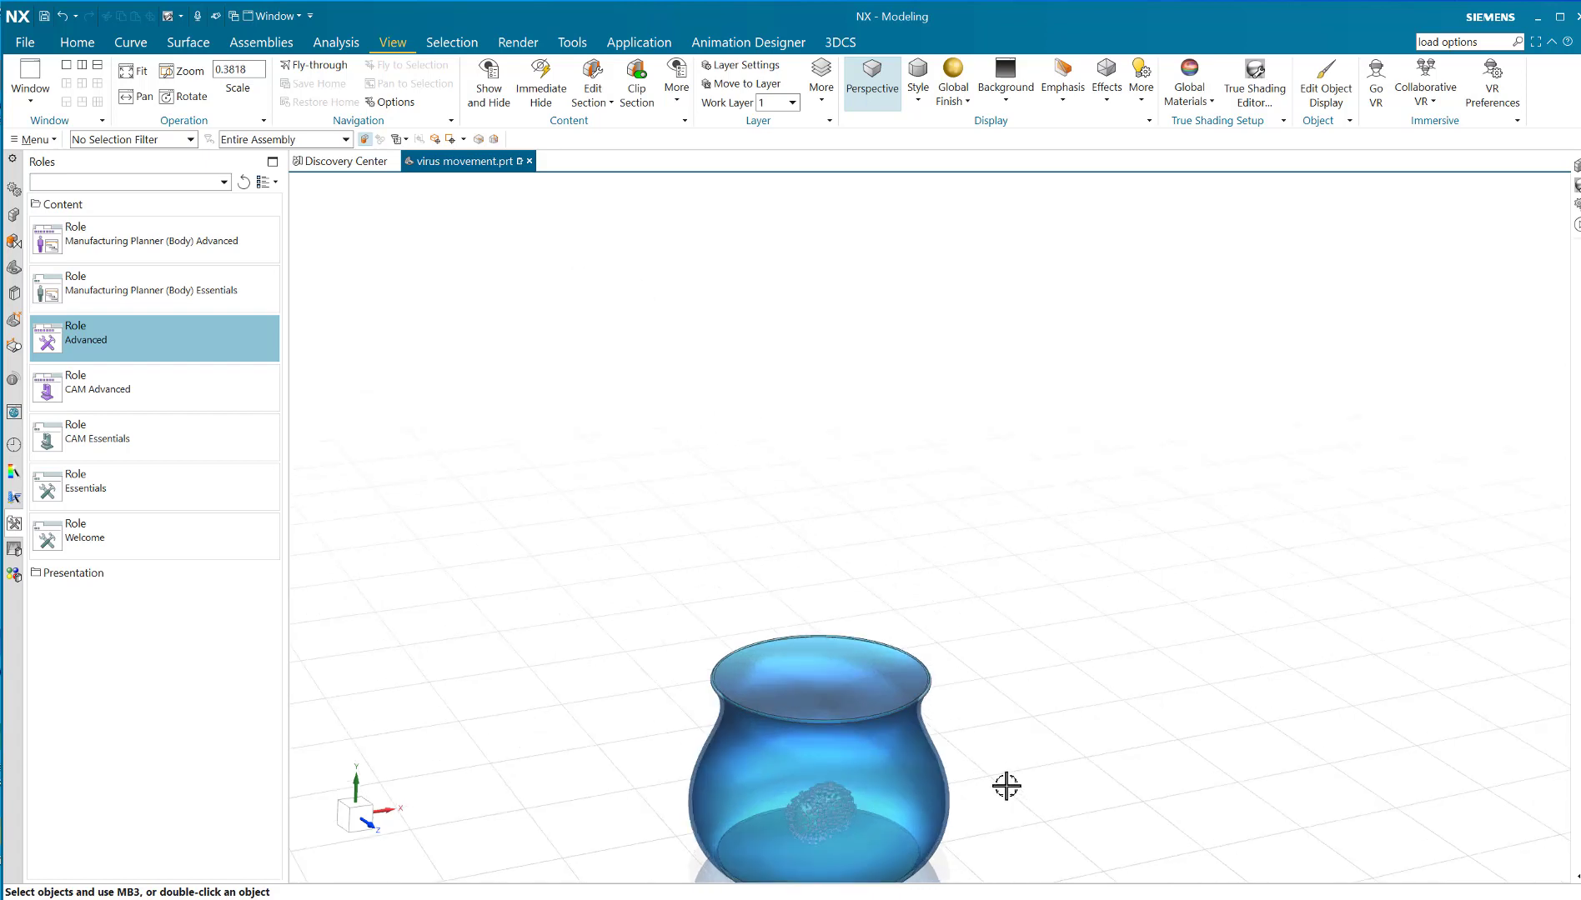
shift+middle_drag(1011, 737, 989, 613)
scroll(996, 665, up, 1)
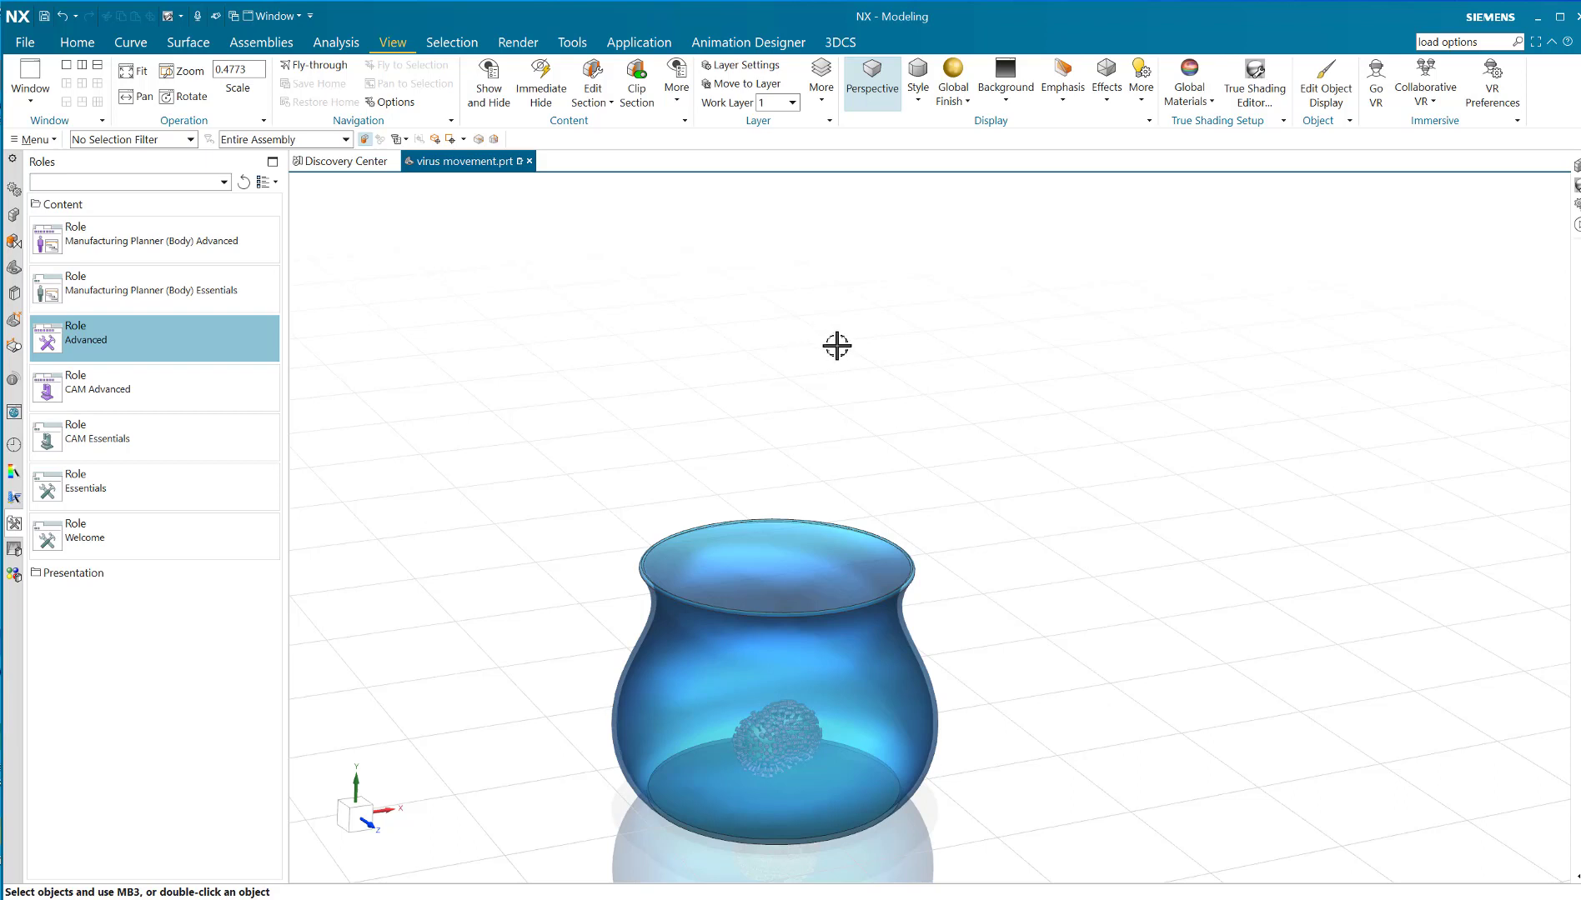
scroll(837, 345, down, 2)
shift+middle_drag(827, 387, 771, 461)
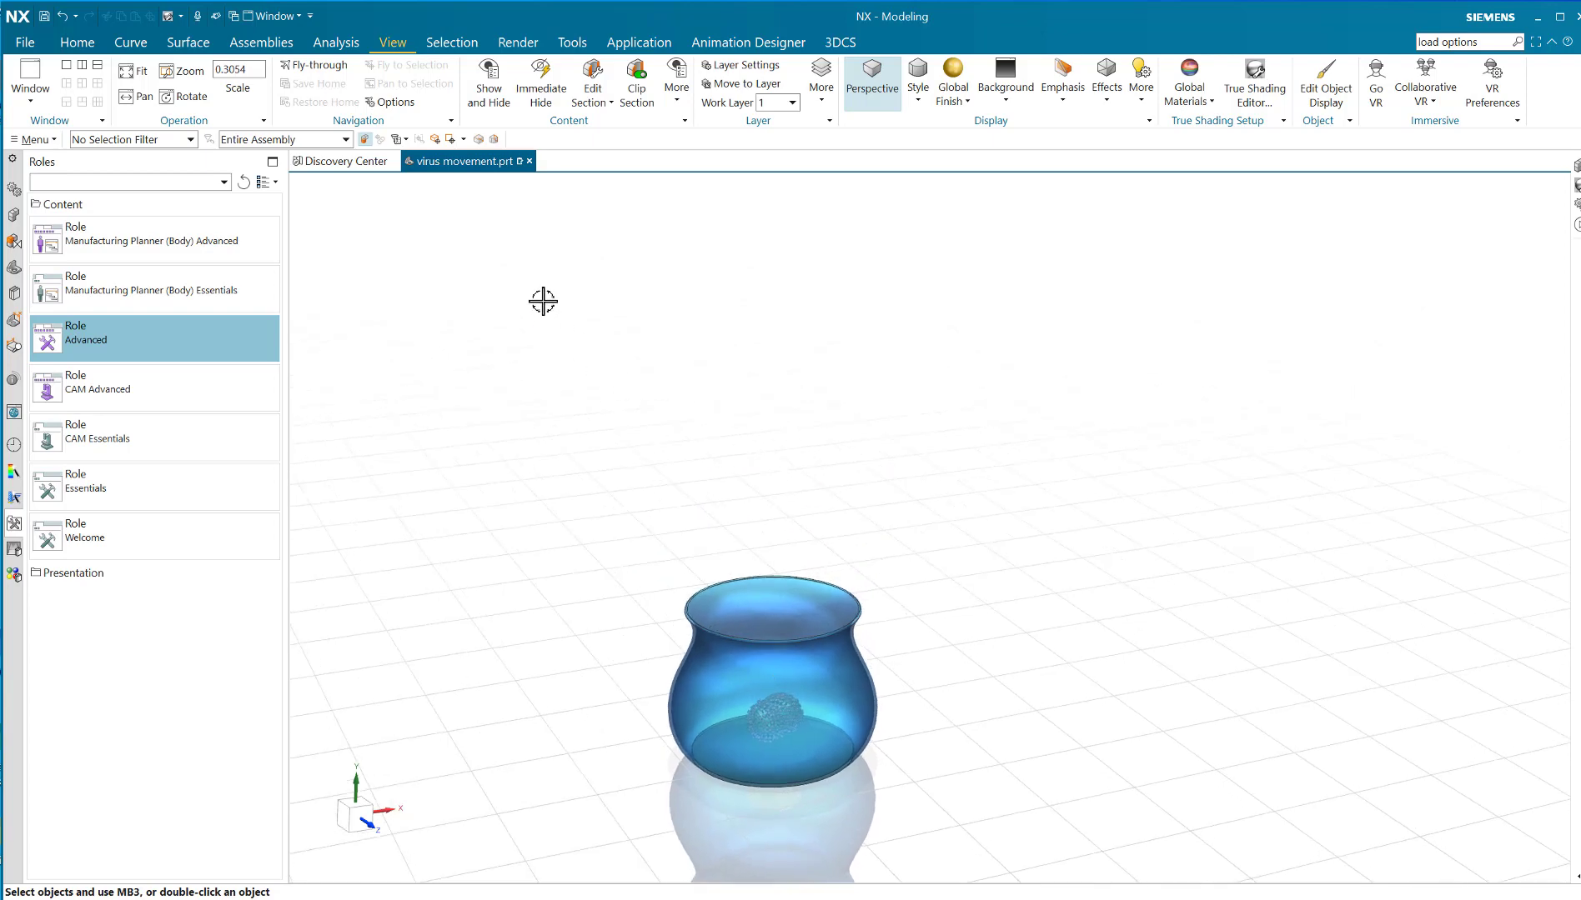
click(727, 44)
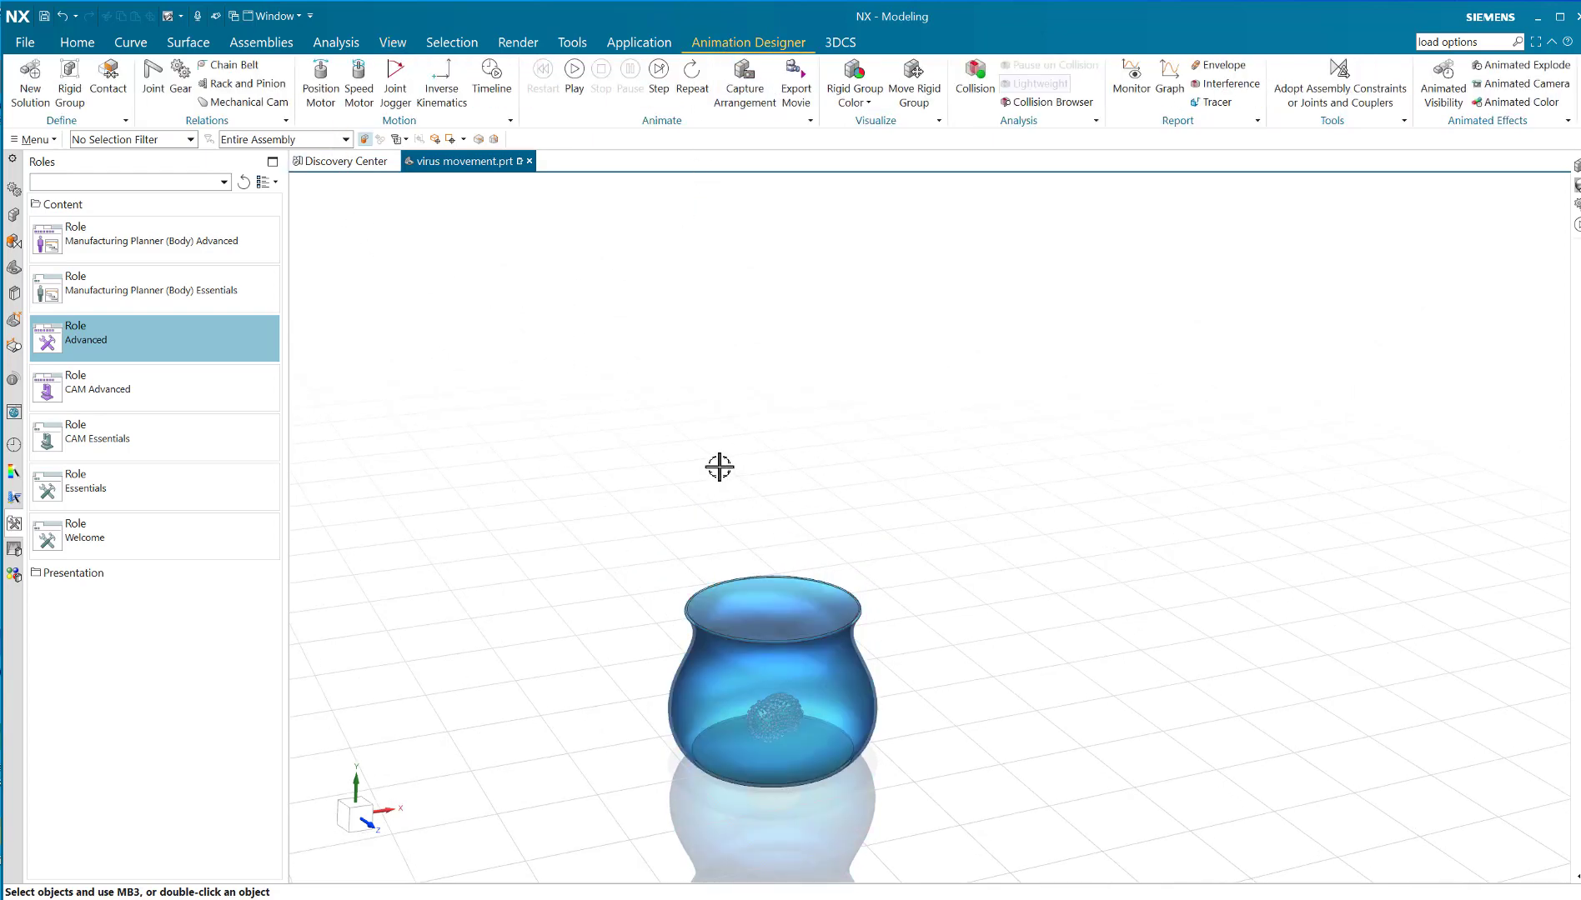
middle_drag(719, 467, 734, 536)
scroll(777, 694, up, 5)
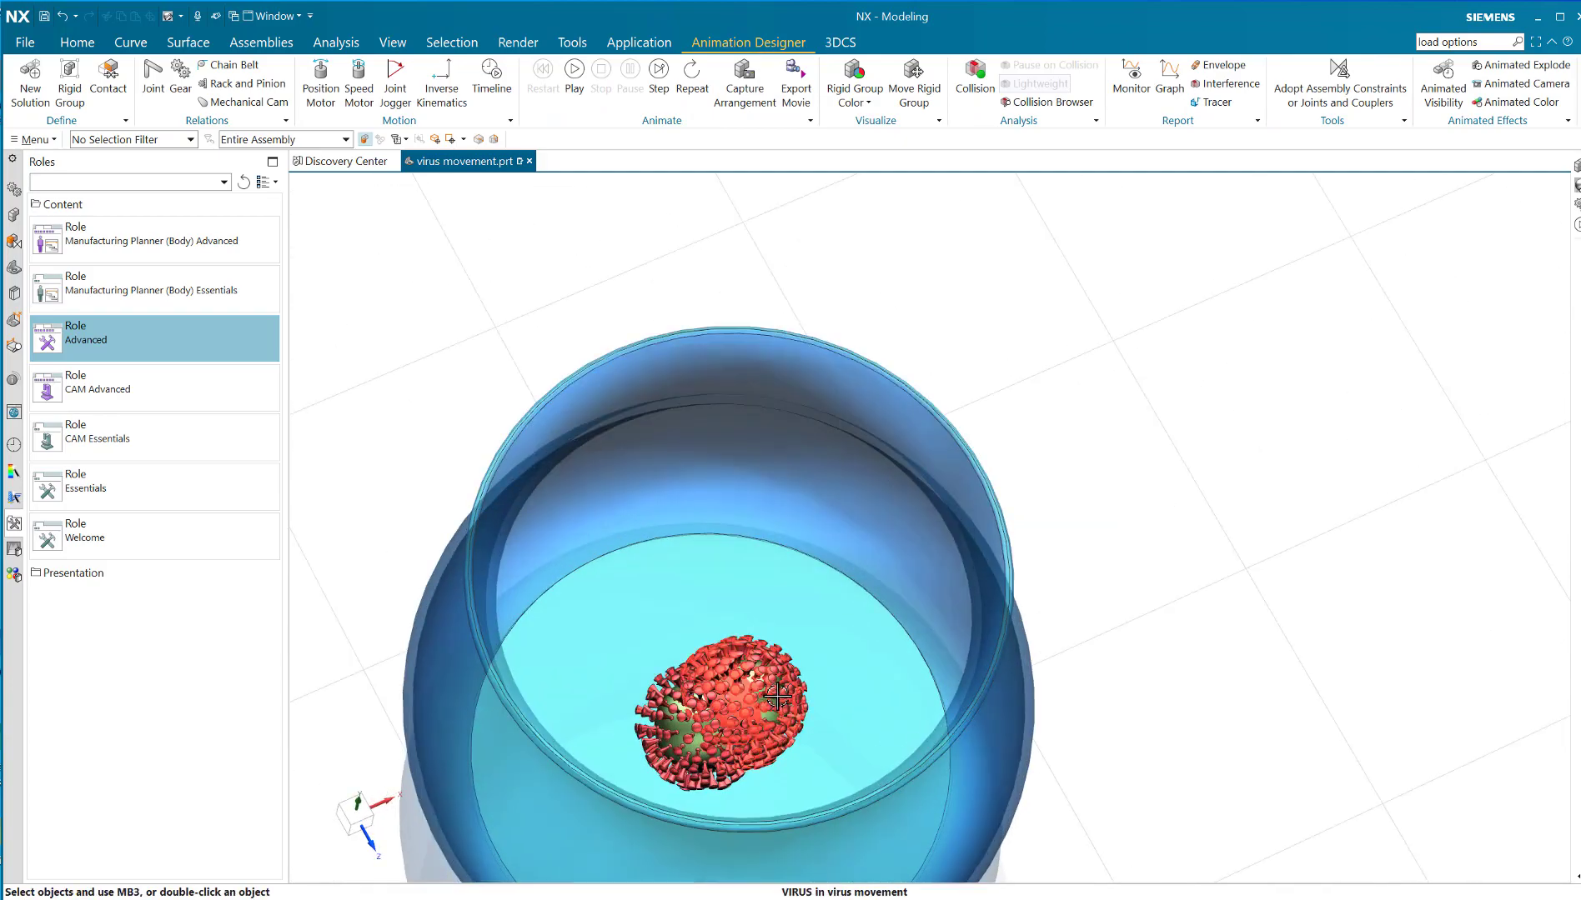
middle_drag(777, 694, 767, 633)
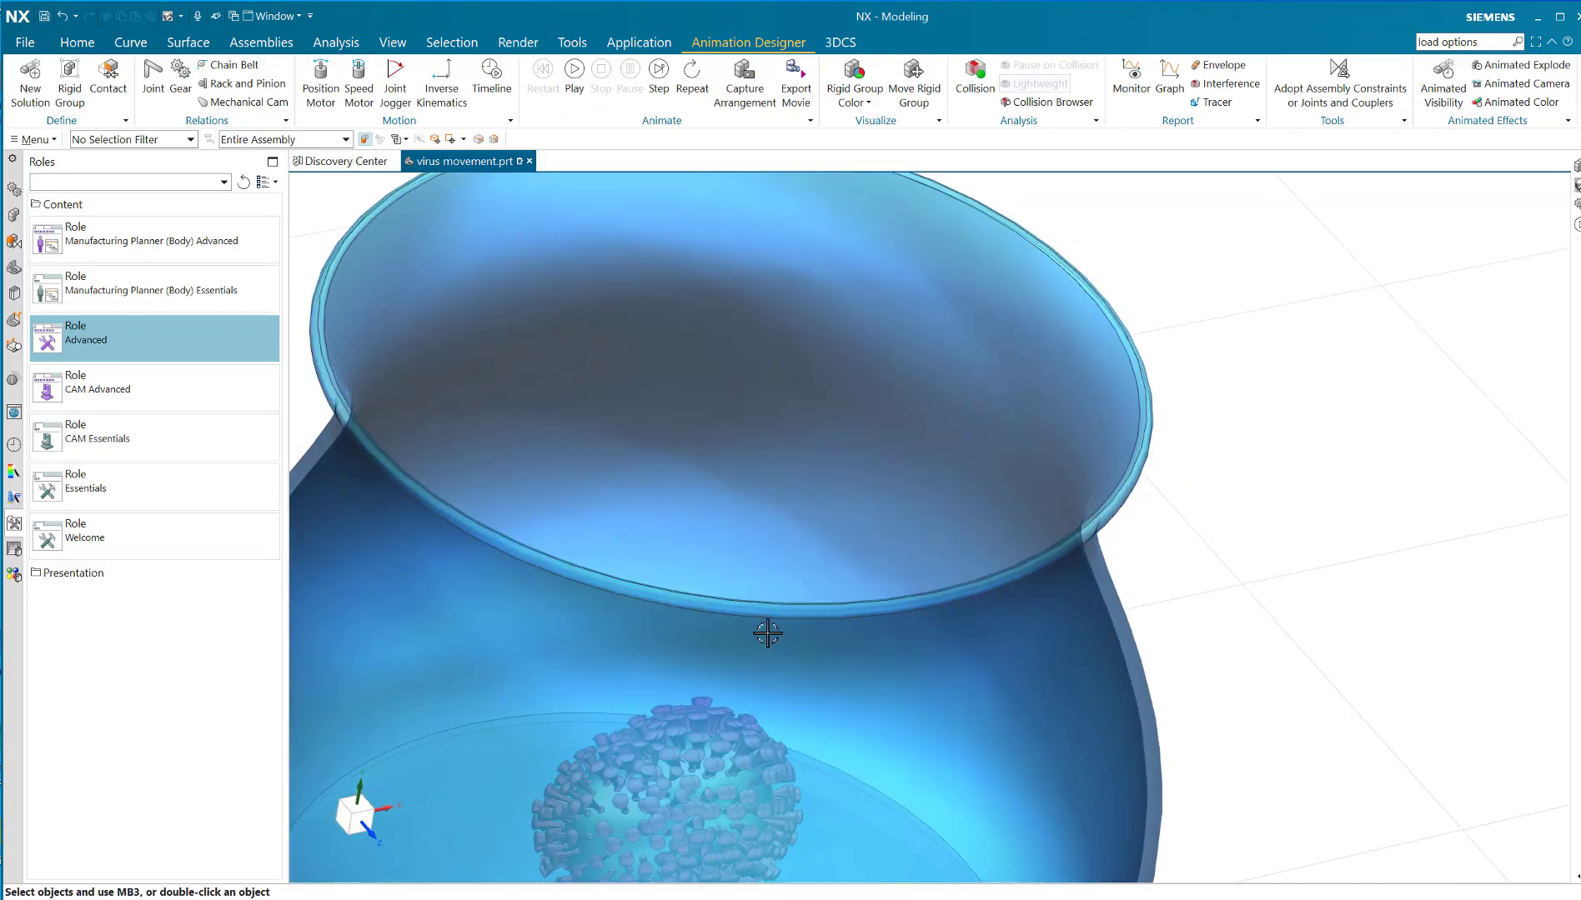
scroll(755, 615, down, 6)
middle_drag(935, 647, 876, 537)
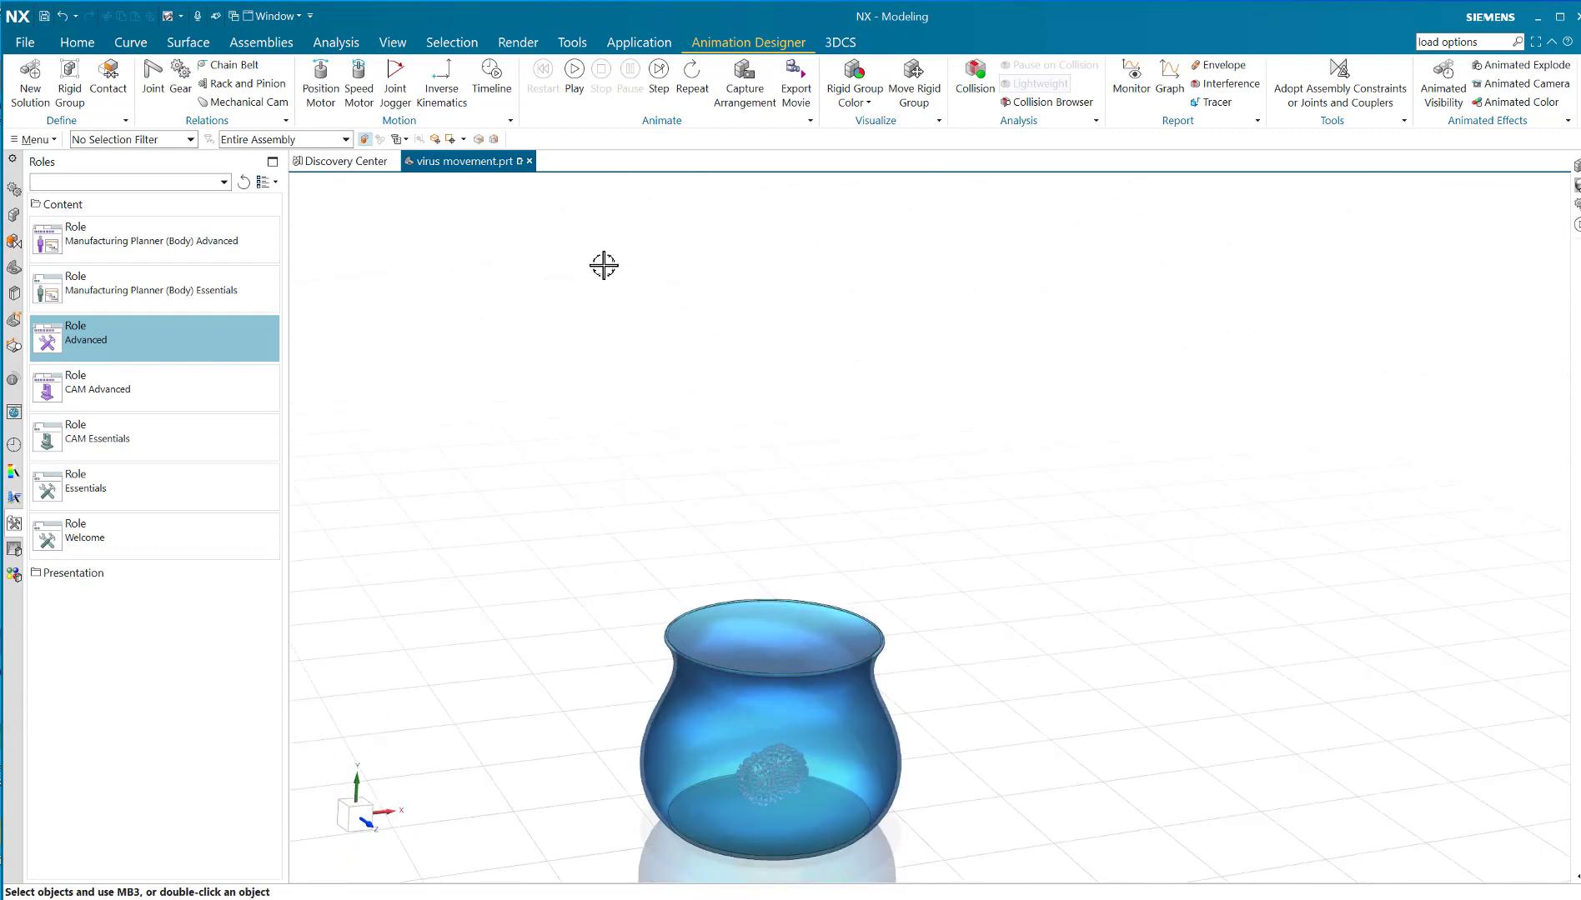
Step: Play the virus movement animation, replay it, and pause it while the three viruses are above the jar
click(575, 73)
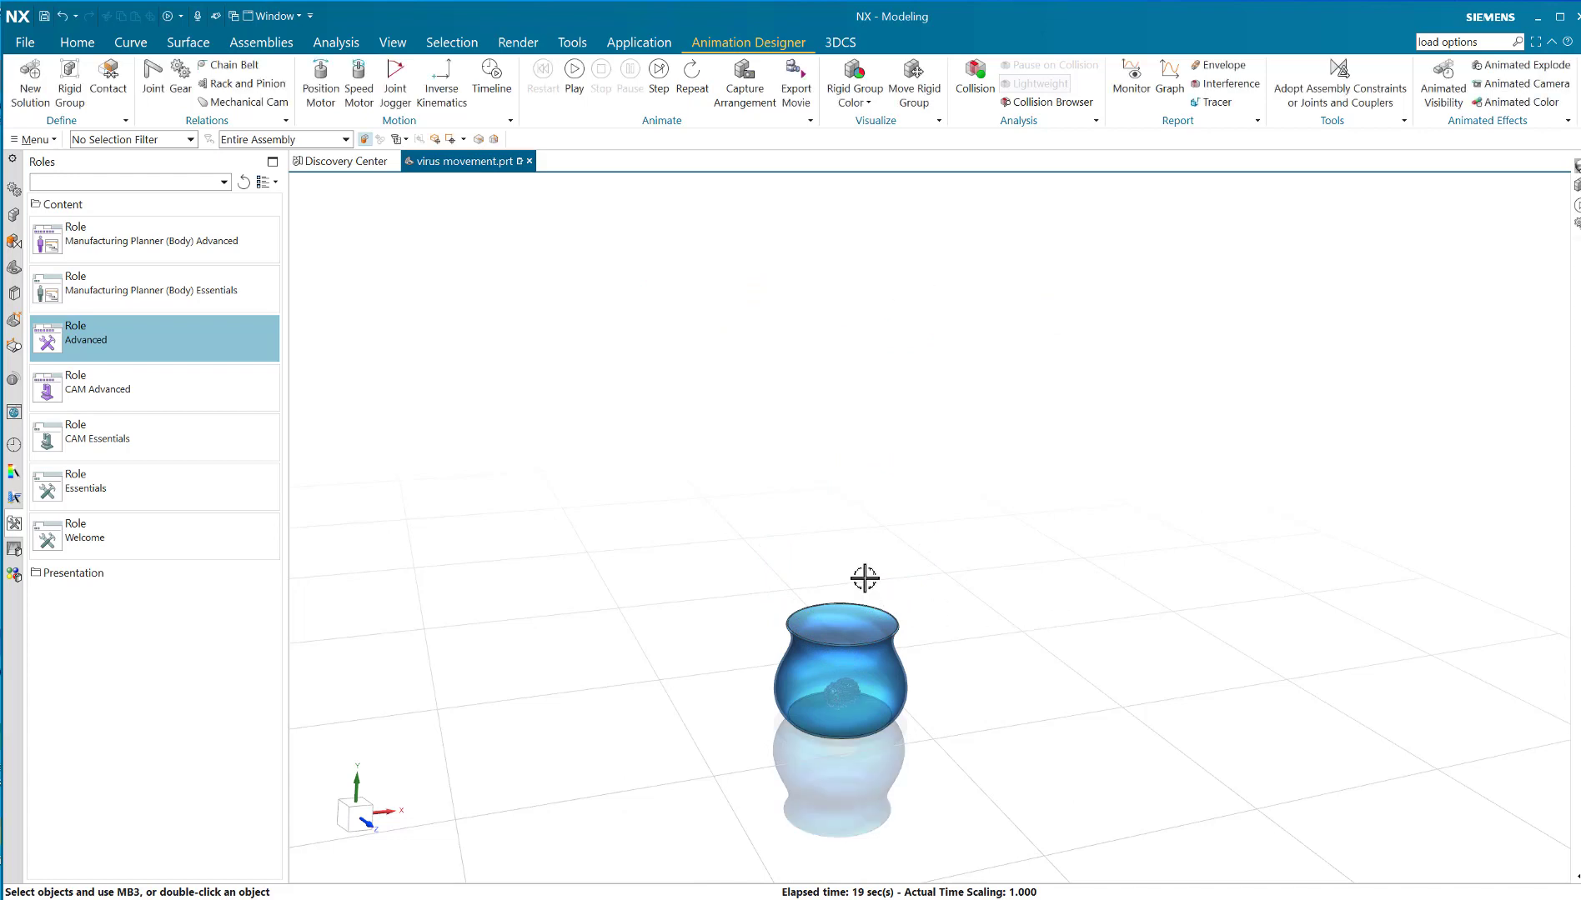
scroll(917, 584, up, 2)
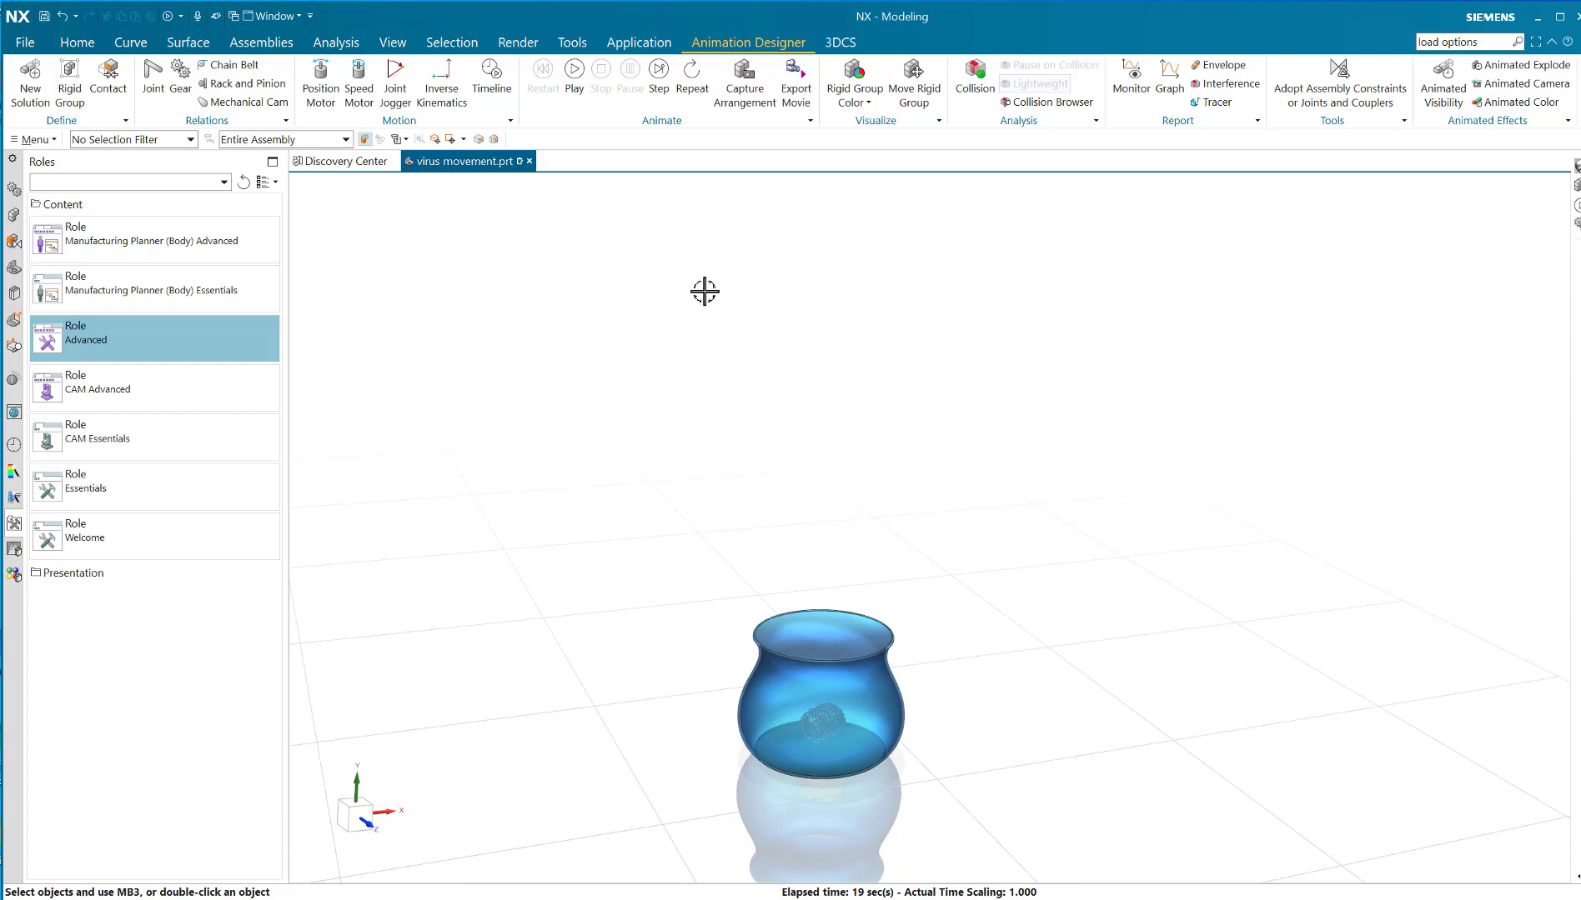
click(580, 72)
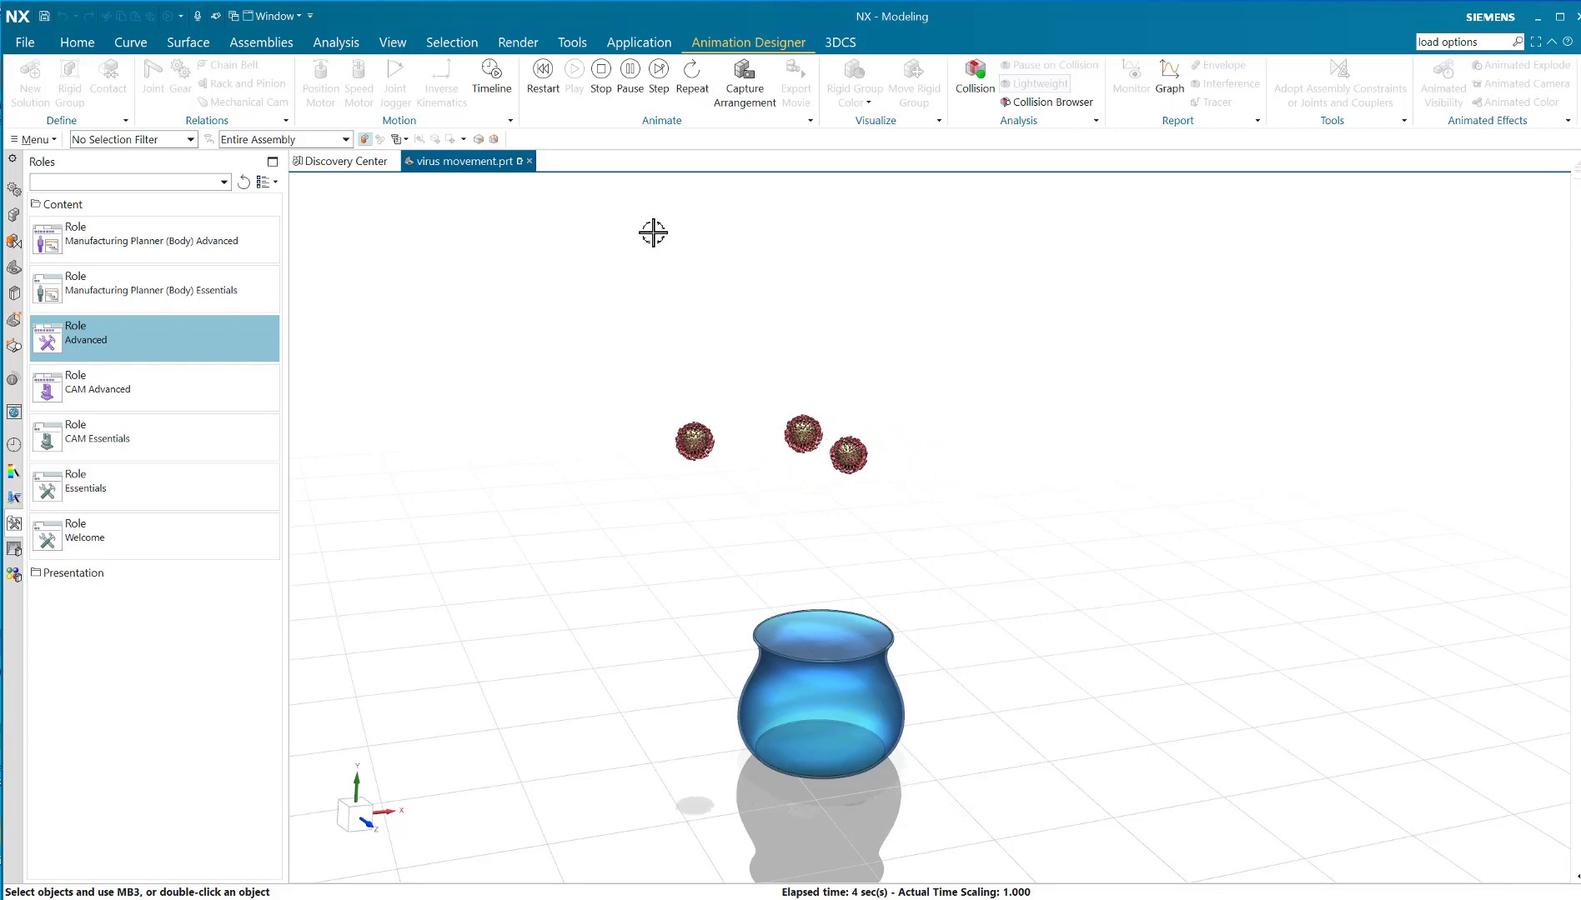
click(629, 71)
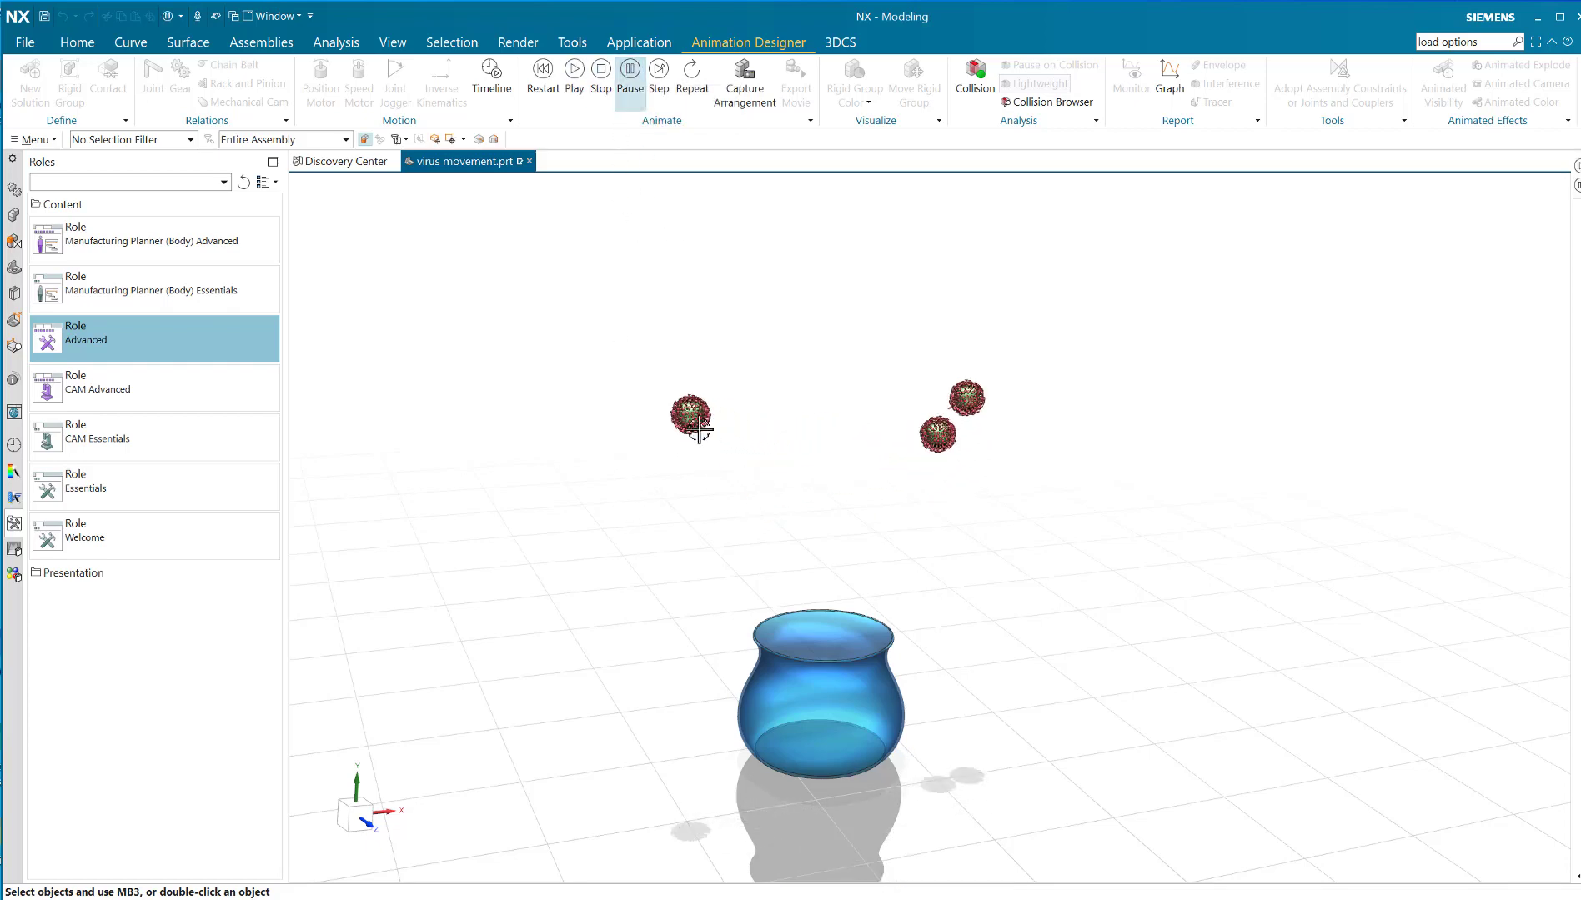
Step: Examine the floating viruses in the paused animation up close and from several angles
scroll(699, 421, up, 5)
mouse_move(813, 361)
middle_down()
mouse_move(751, 381)
mouse_move(762, 430)
mouse_move(806, 394)
mouse_move(876, 275)
mouse_move(822, 366)
mouse_move(770, 381)
mouse_move(761, 407)
middle_up()
scroll(816, 364, down, 5)
scroll(808, 406, down, 3)
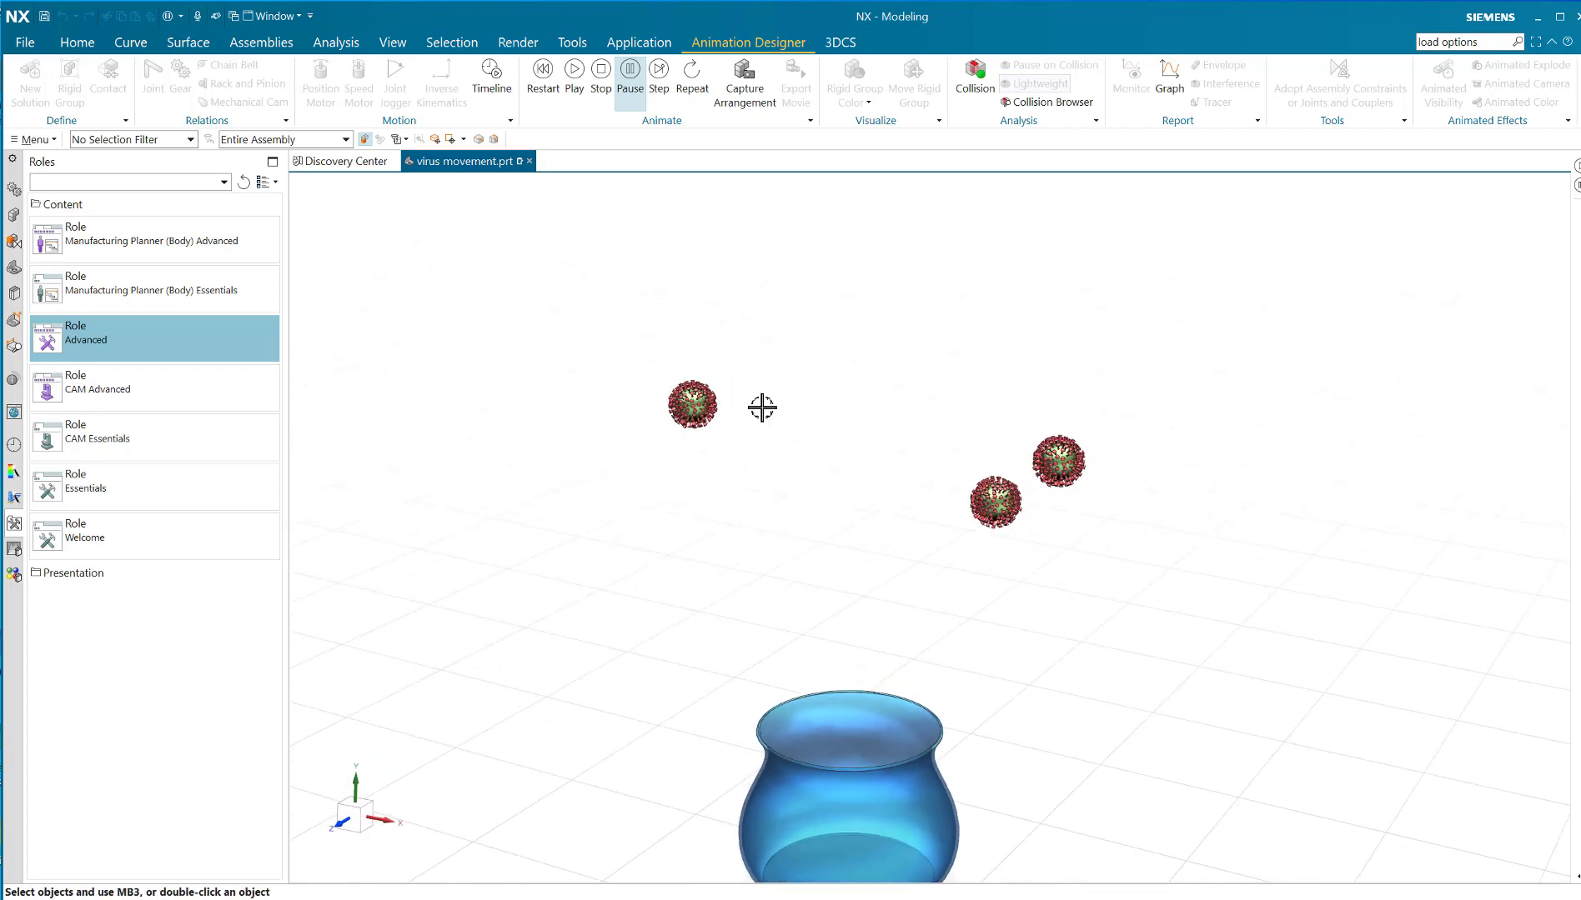
scroll(705, 427, up, 6)
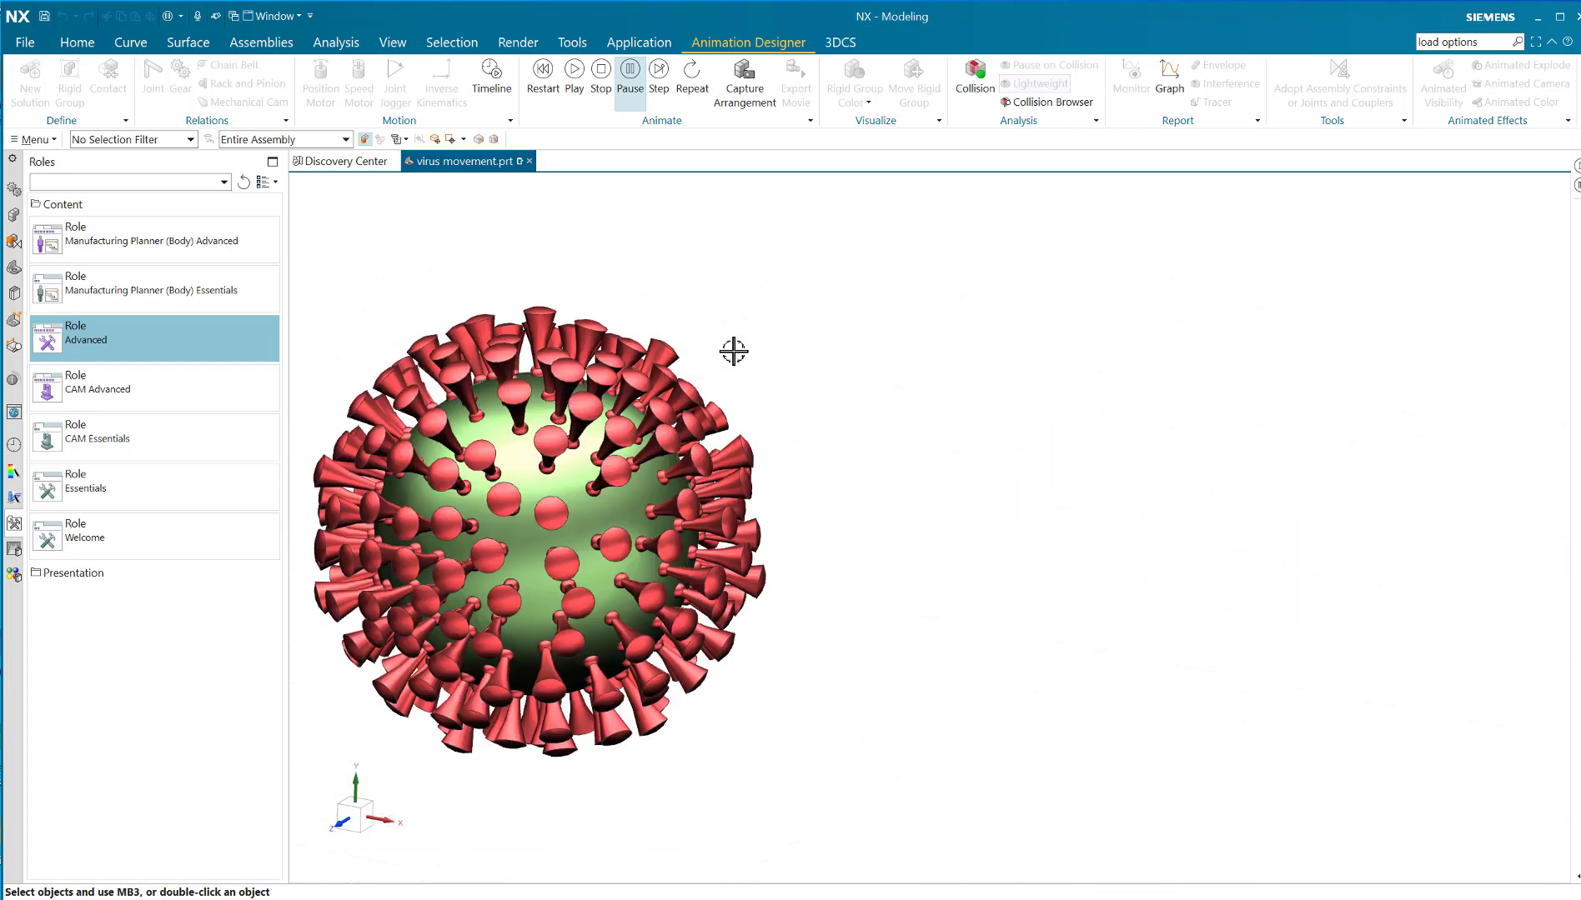
scroll(815, 441, down, 3)
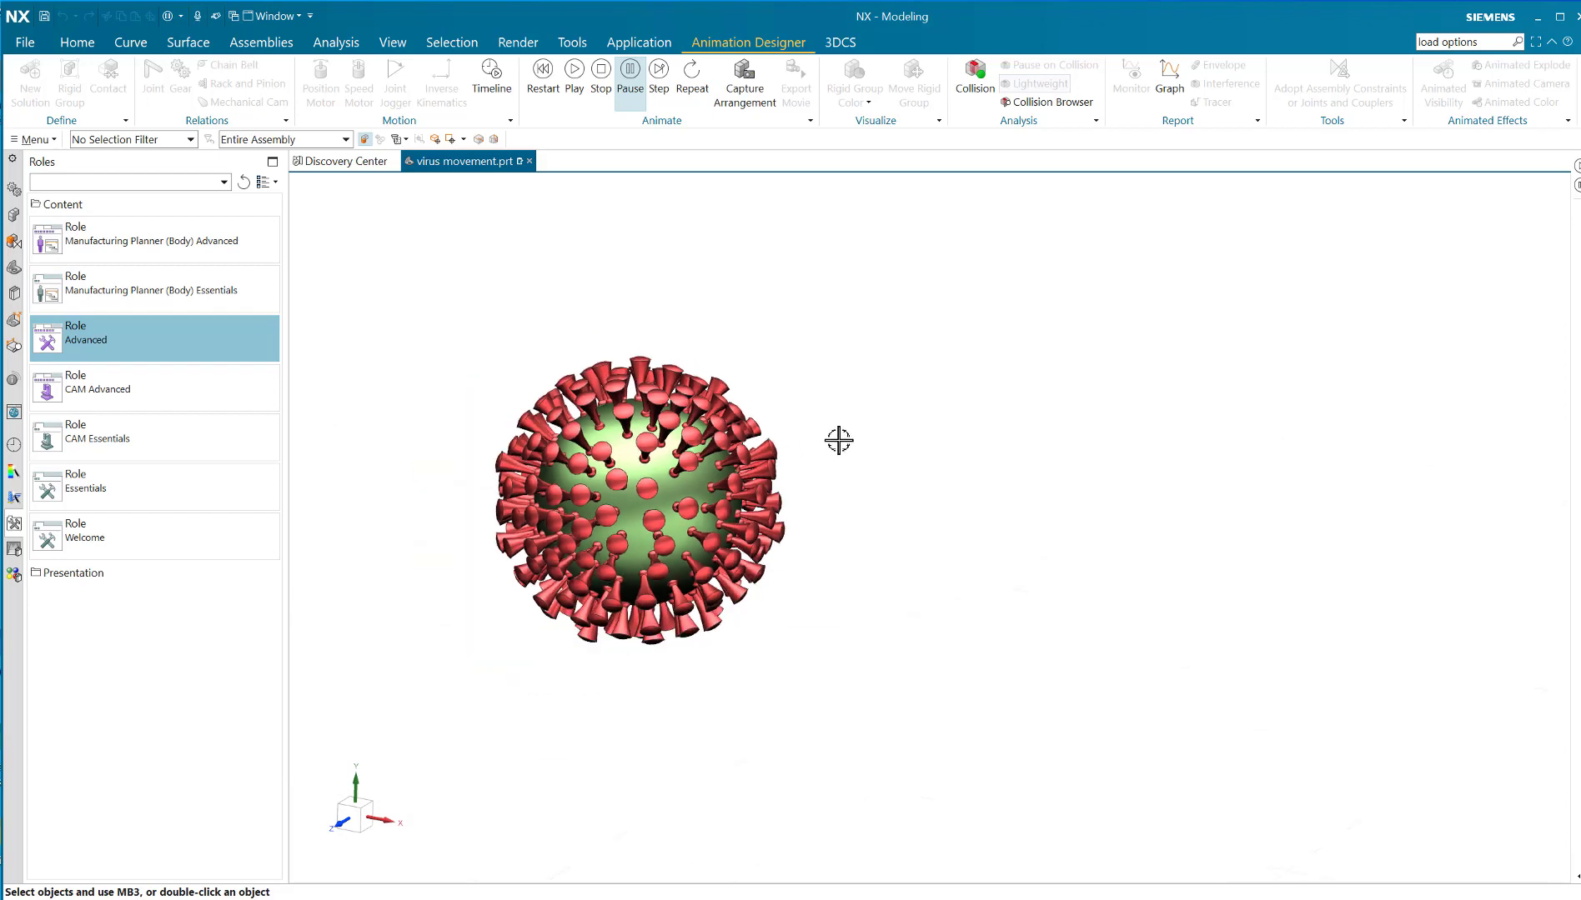
middle_drag(837, 442, 735, 449)
scroll(709, 438, up, 5)
scroll(735, 448, down, 10)
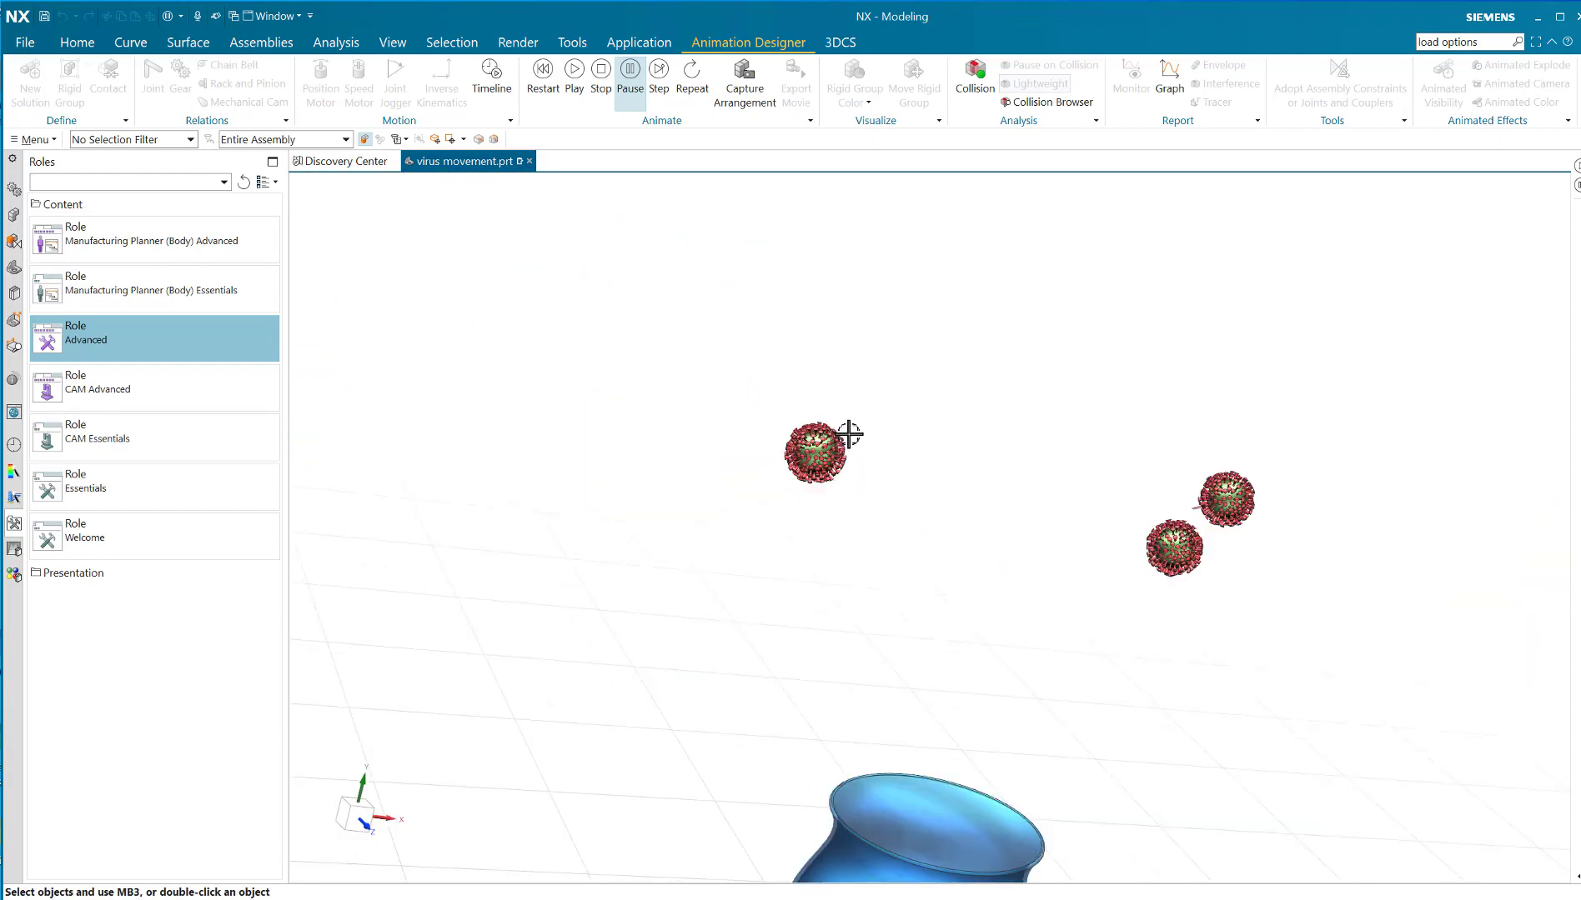
middle_drag(895, 484, 829, 483)
Step: Stop the animation and open the virus path component in its own window from the assembly structure
click(13, 219)
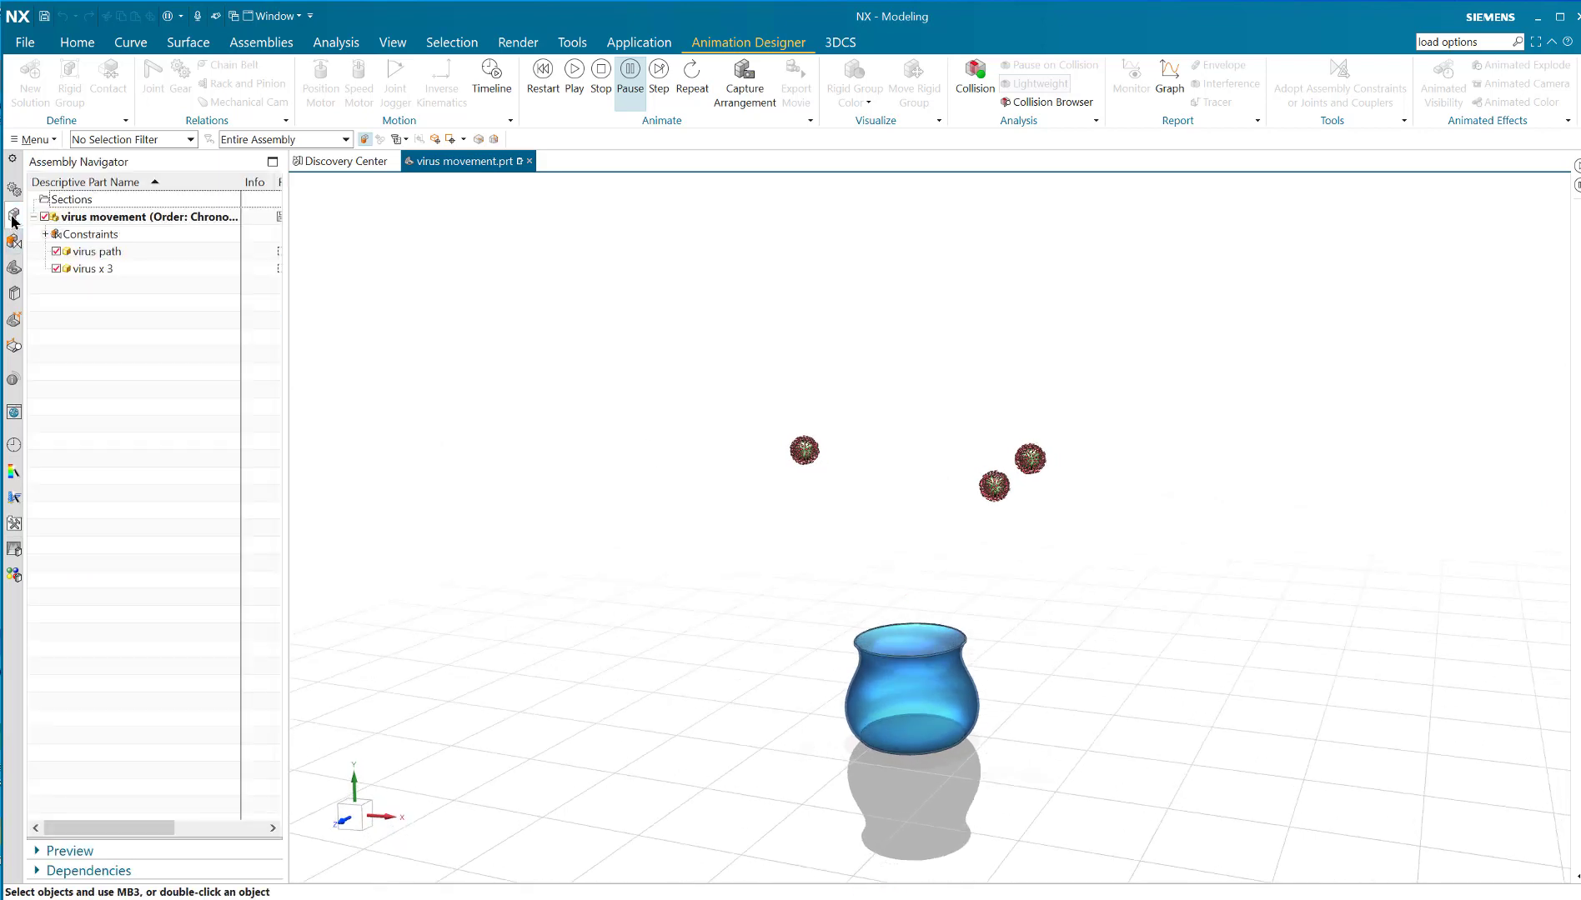
click(106, 252)
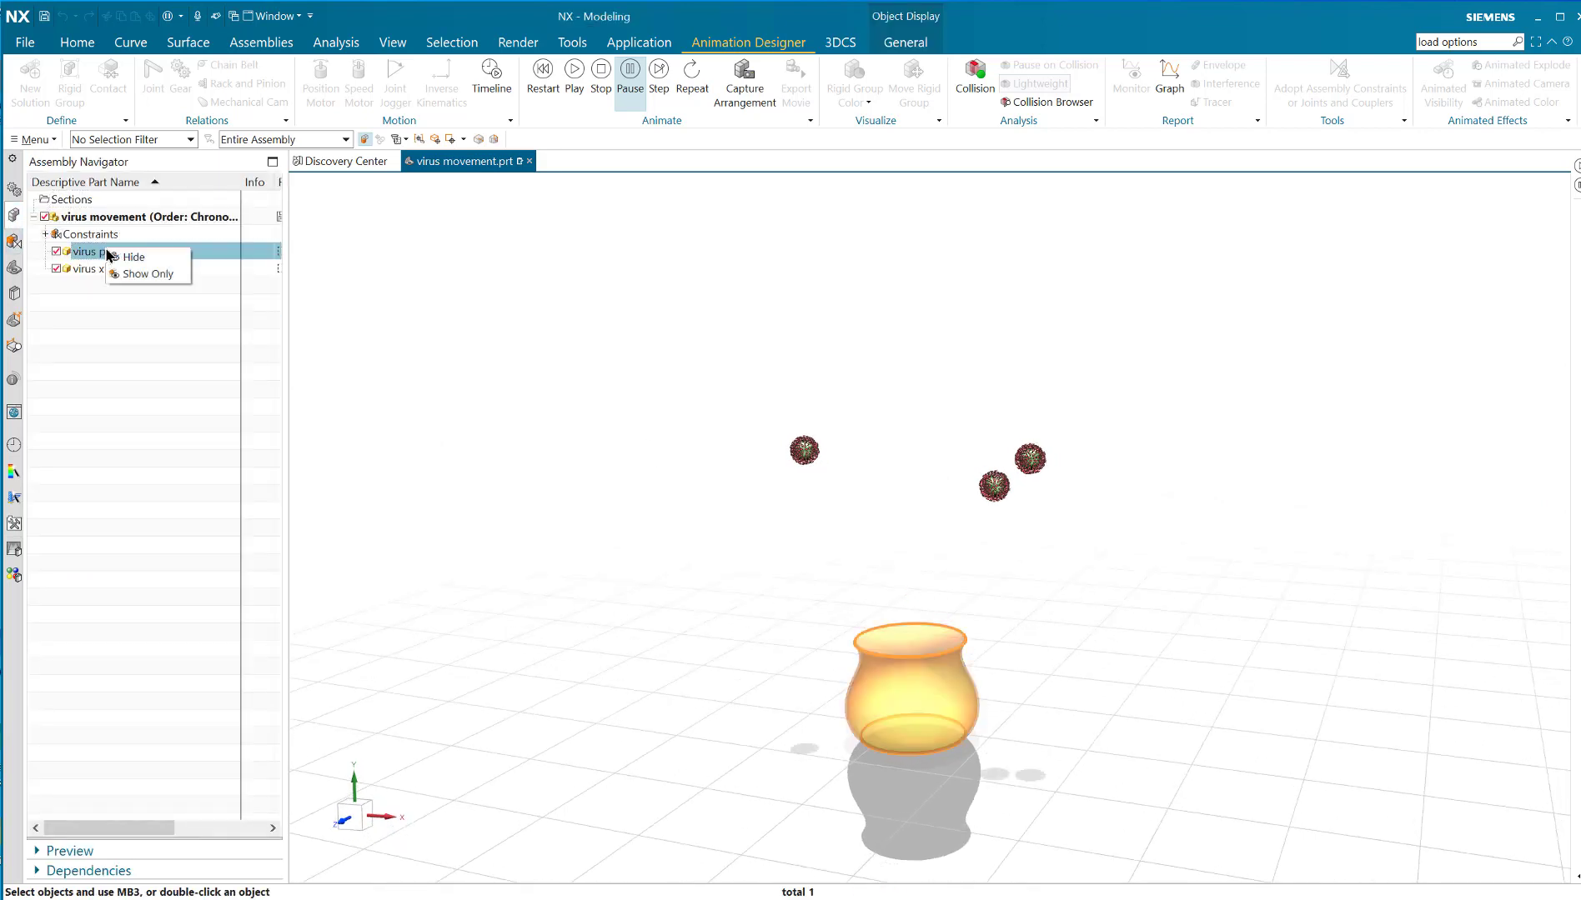
click(123, 324)
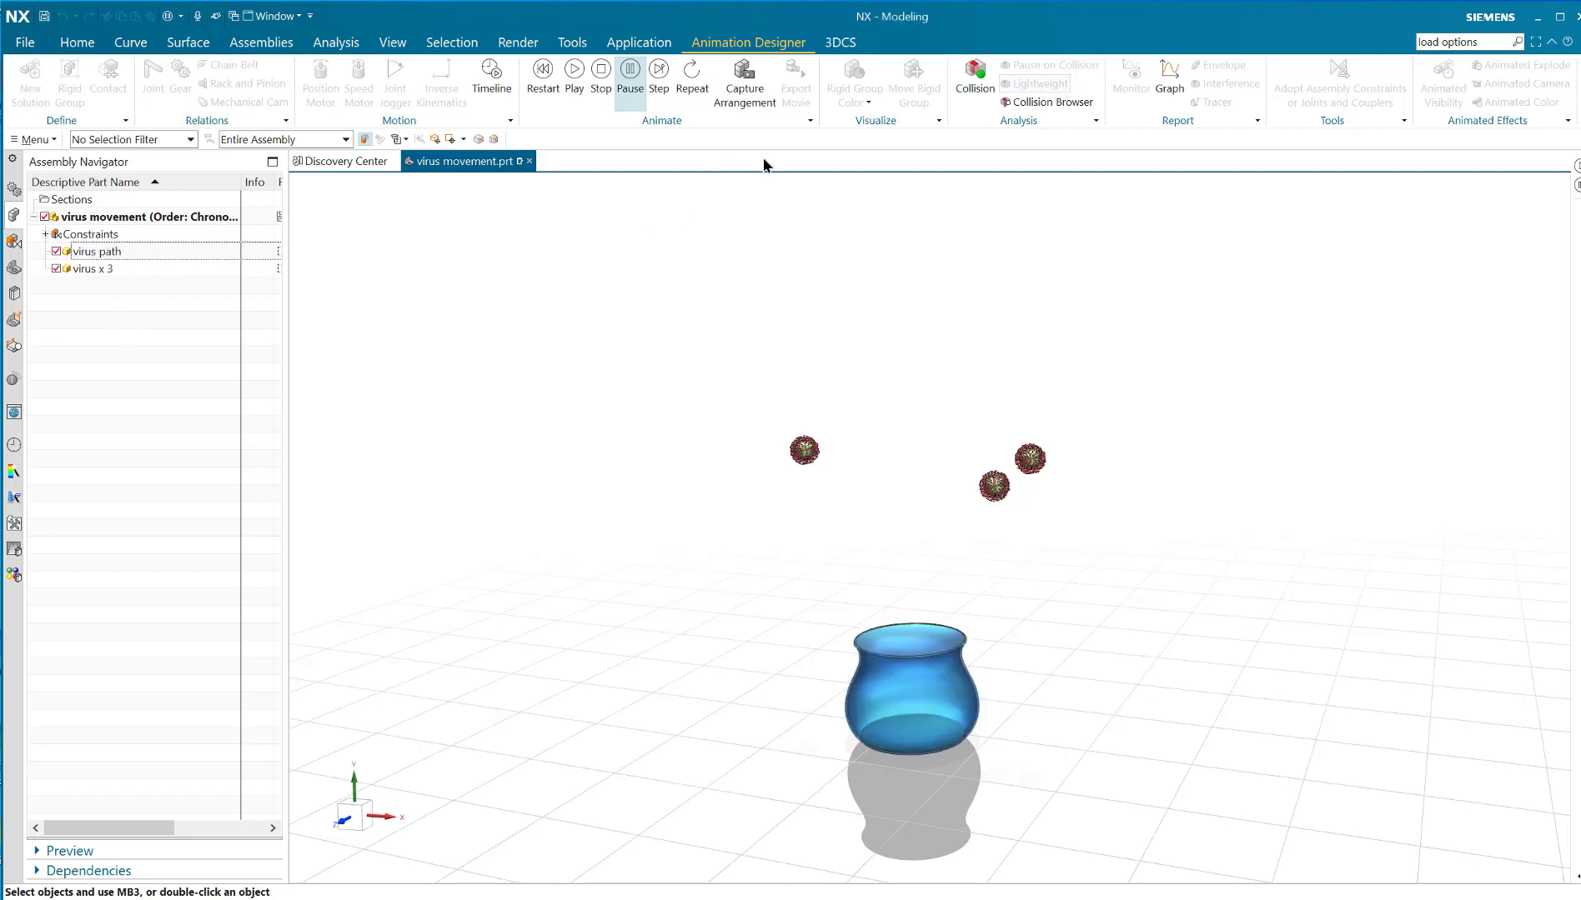
click(600, 72)
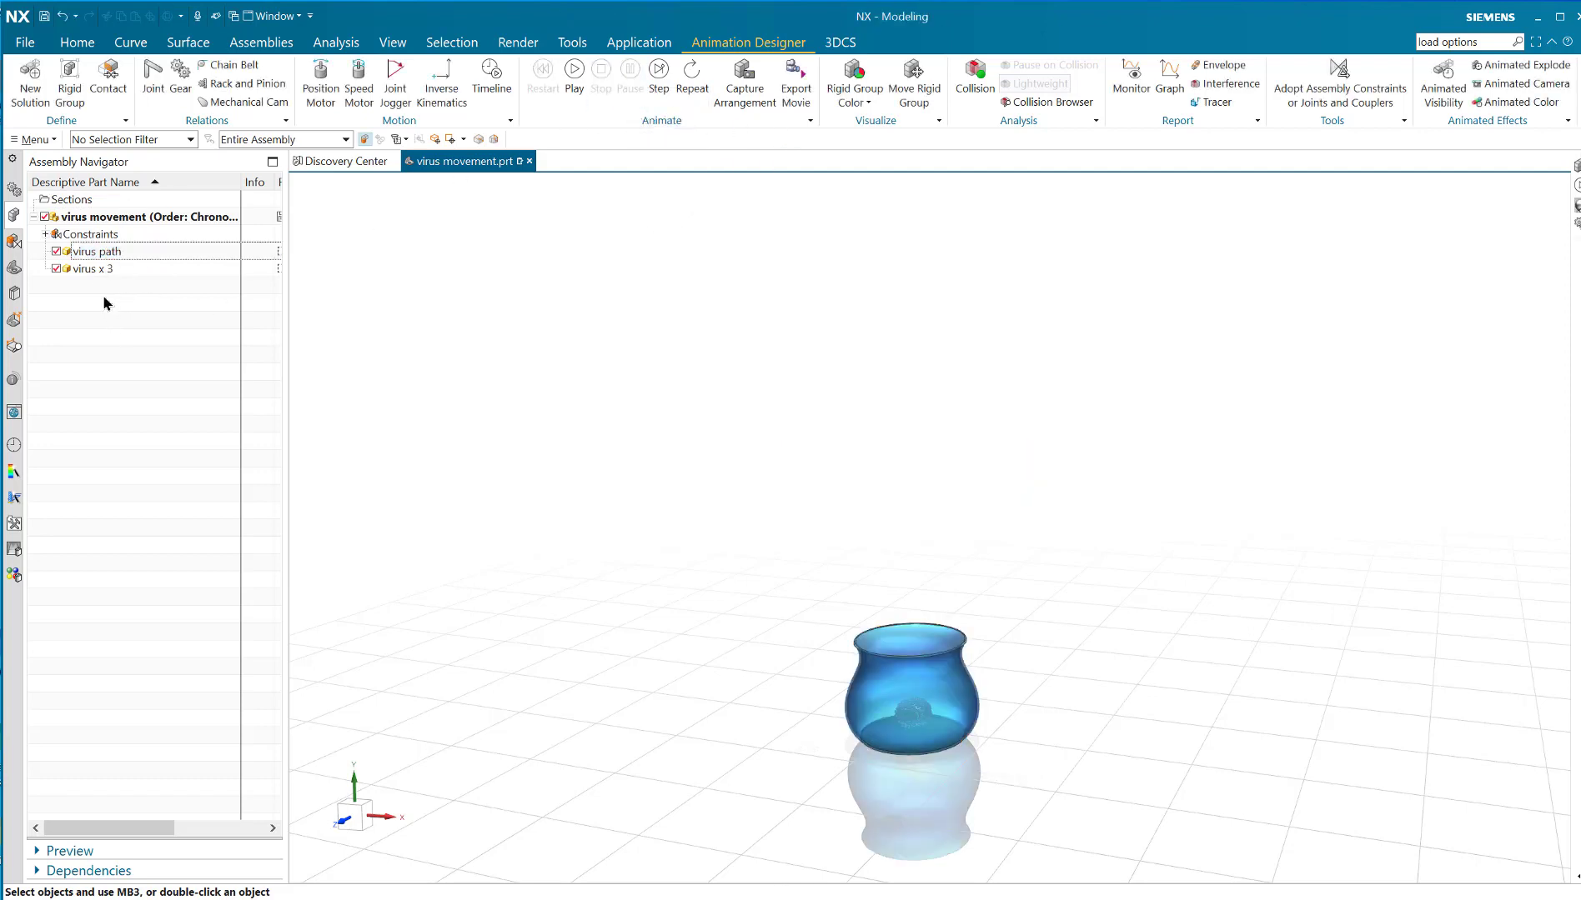
click(100, 254)
right_click(100, 253)
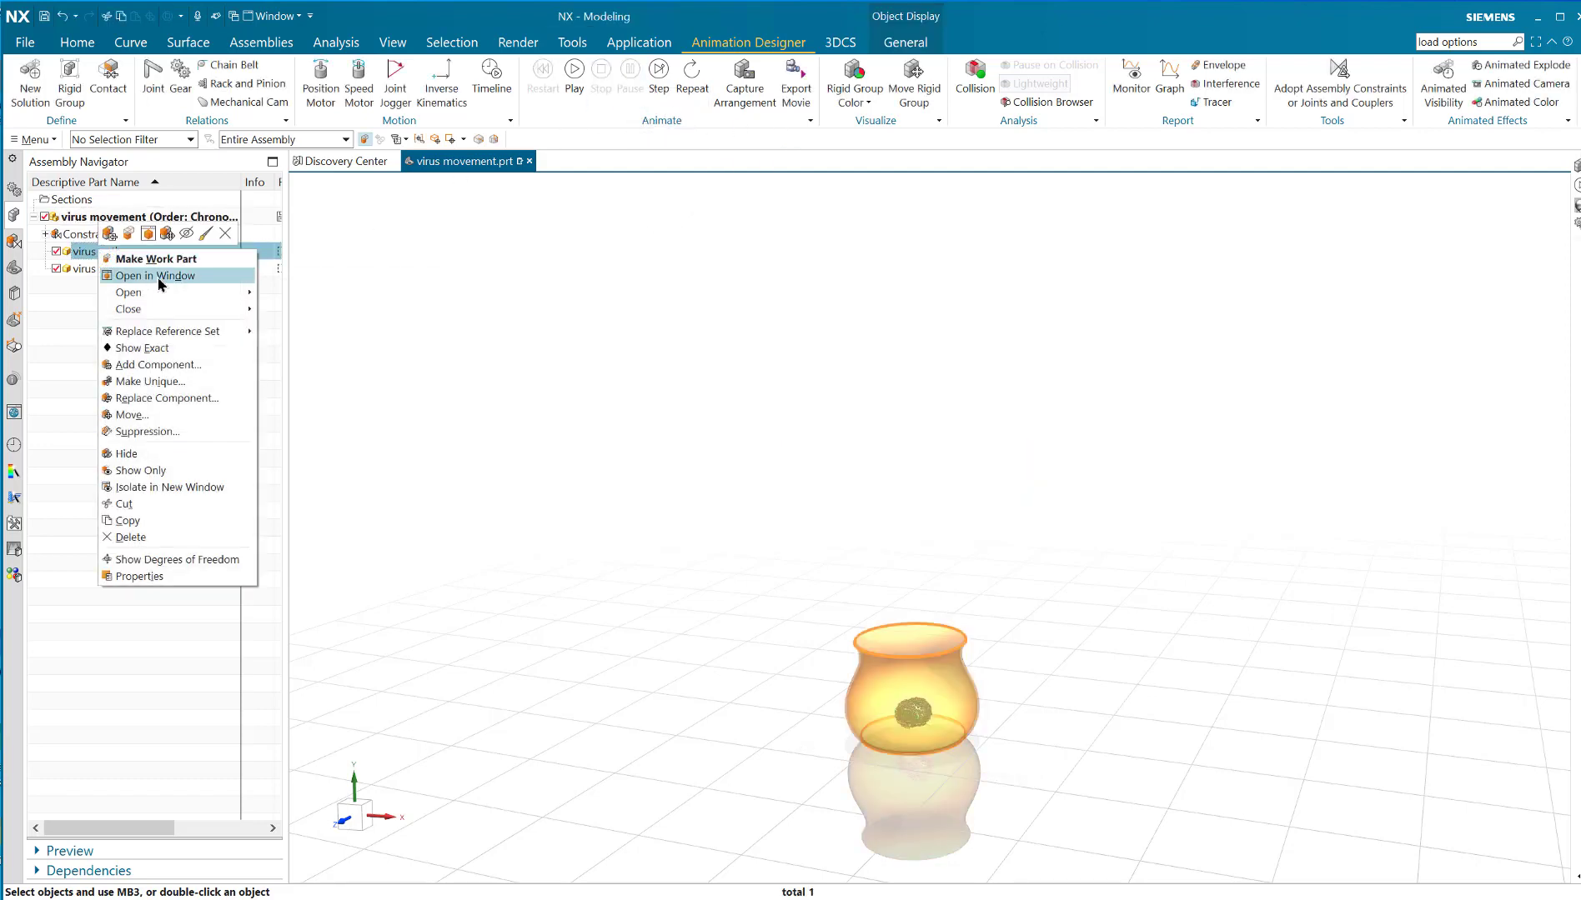
click(109, 273)
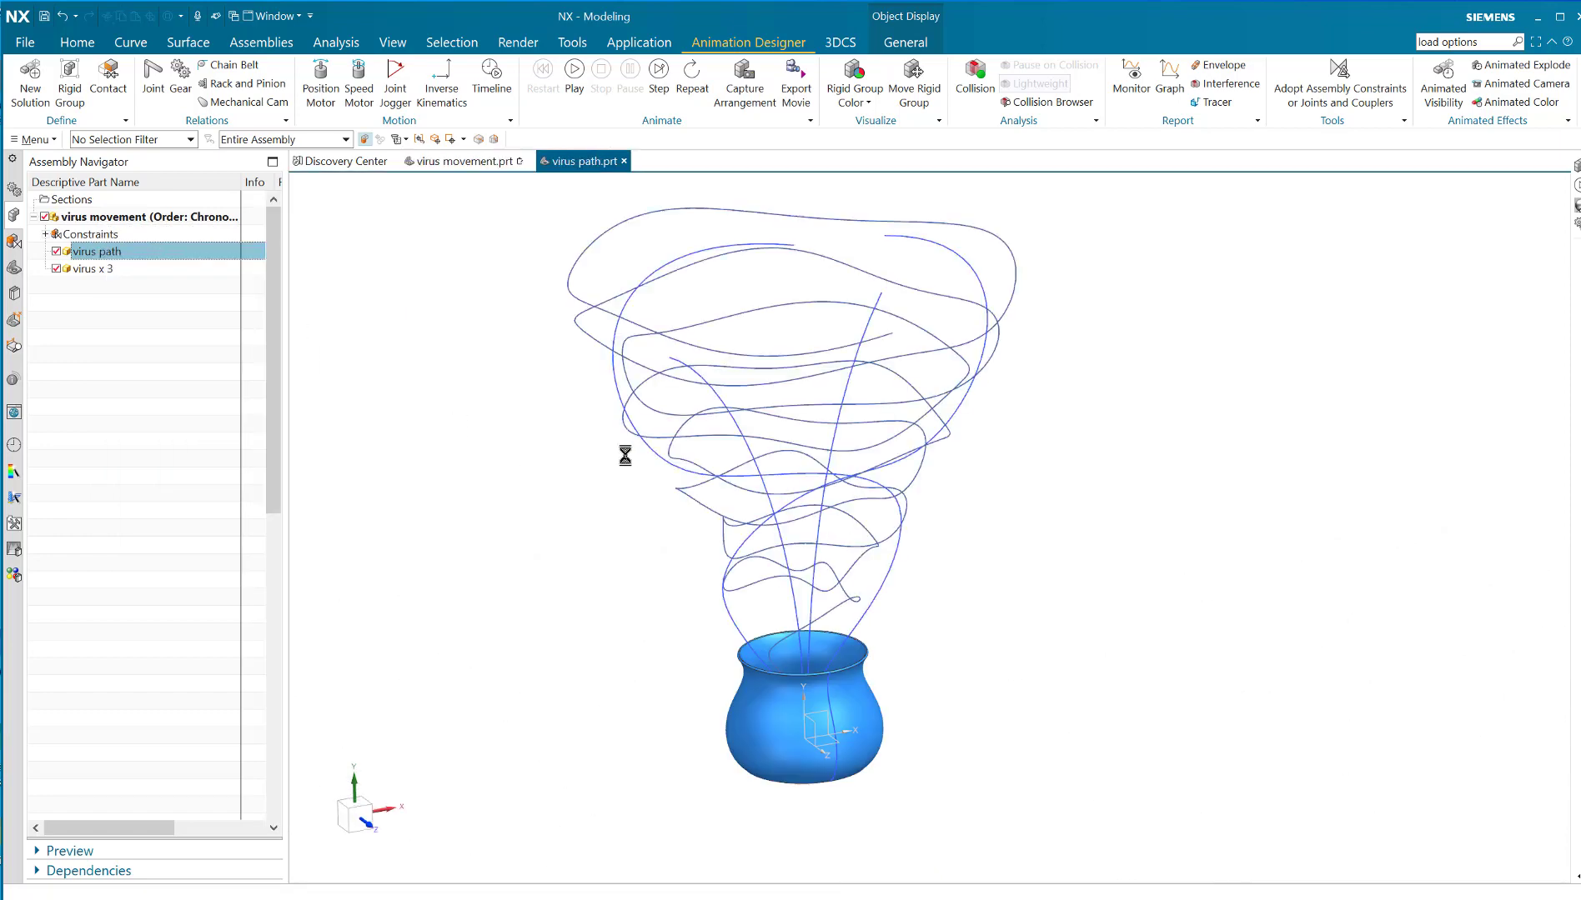
Step: Renew and edit the legacy sketch containing the path arcs, skip the introduction, review the arcs, and finish the sketch
middle_drag(1019, 599, 910, 501)
double_click(911, 423)
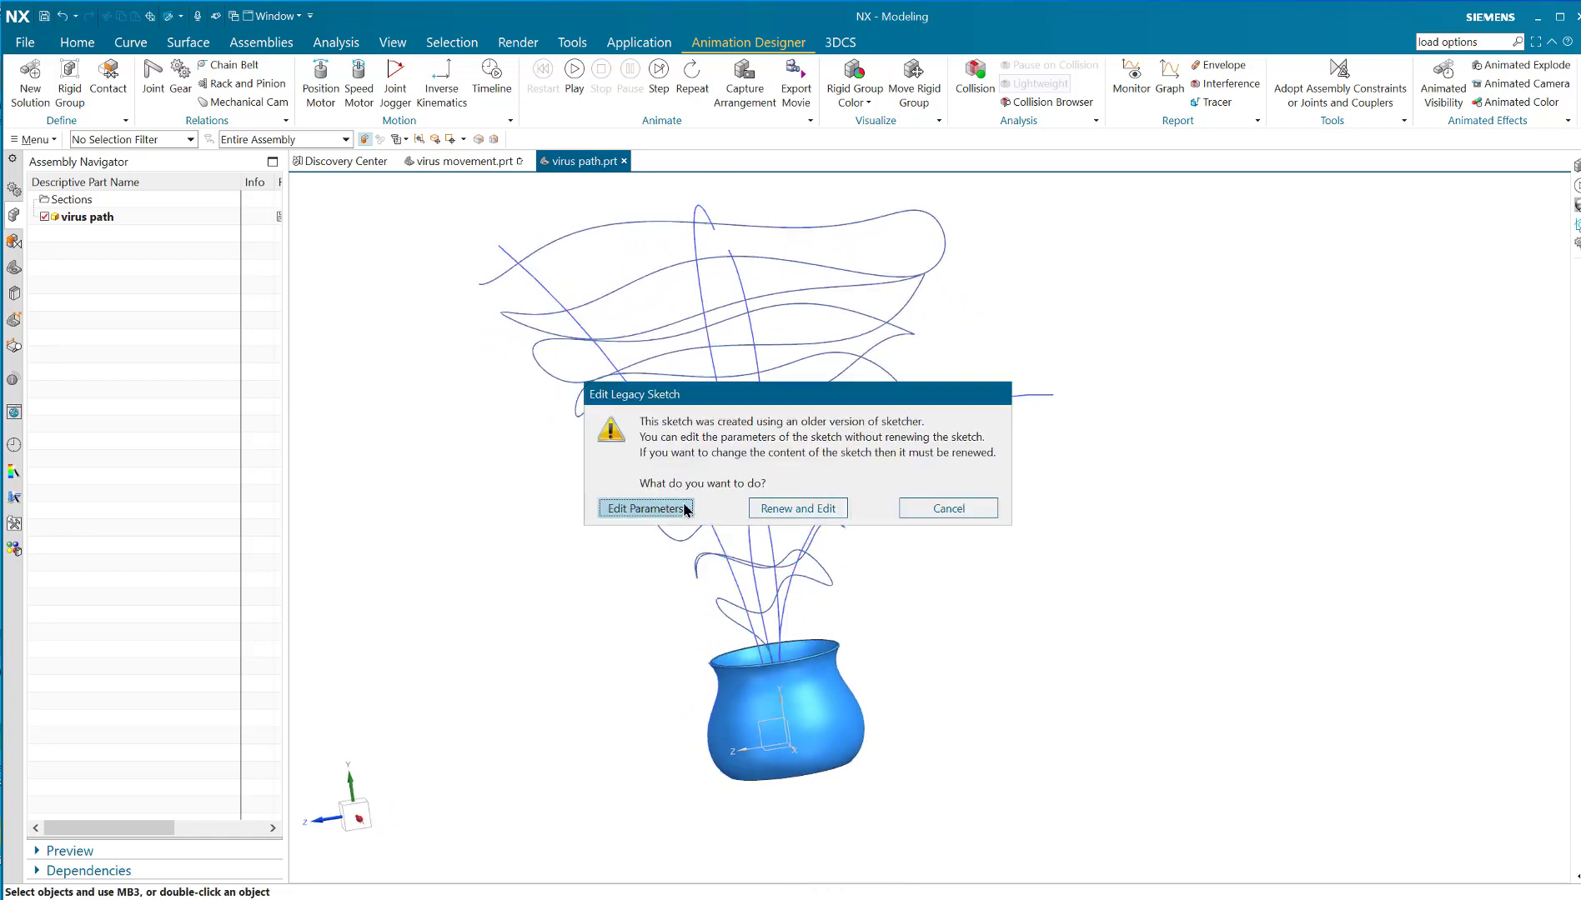
click(799, 509)
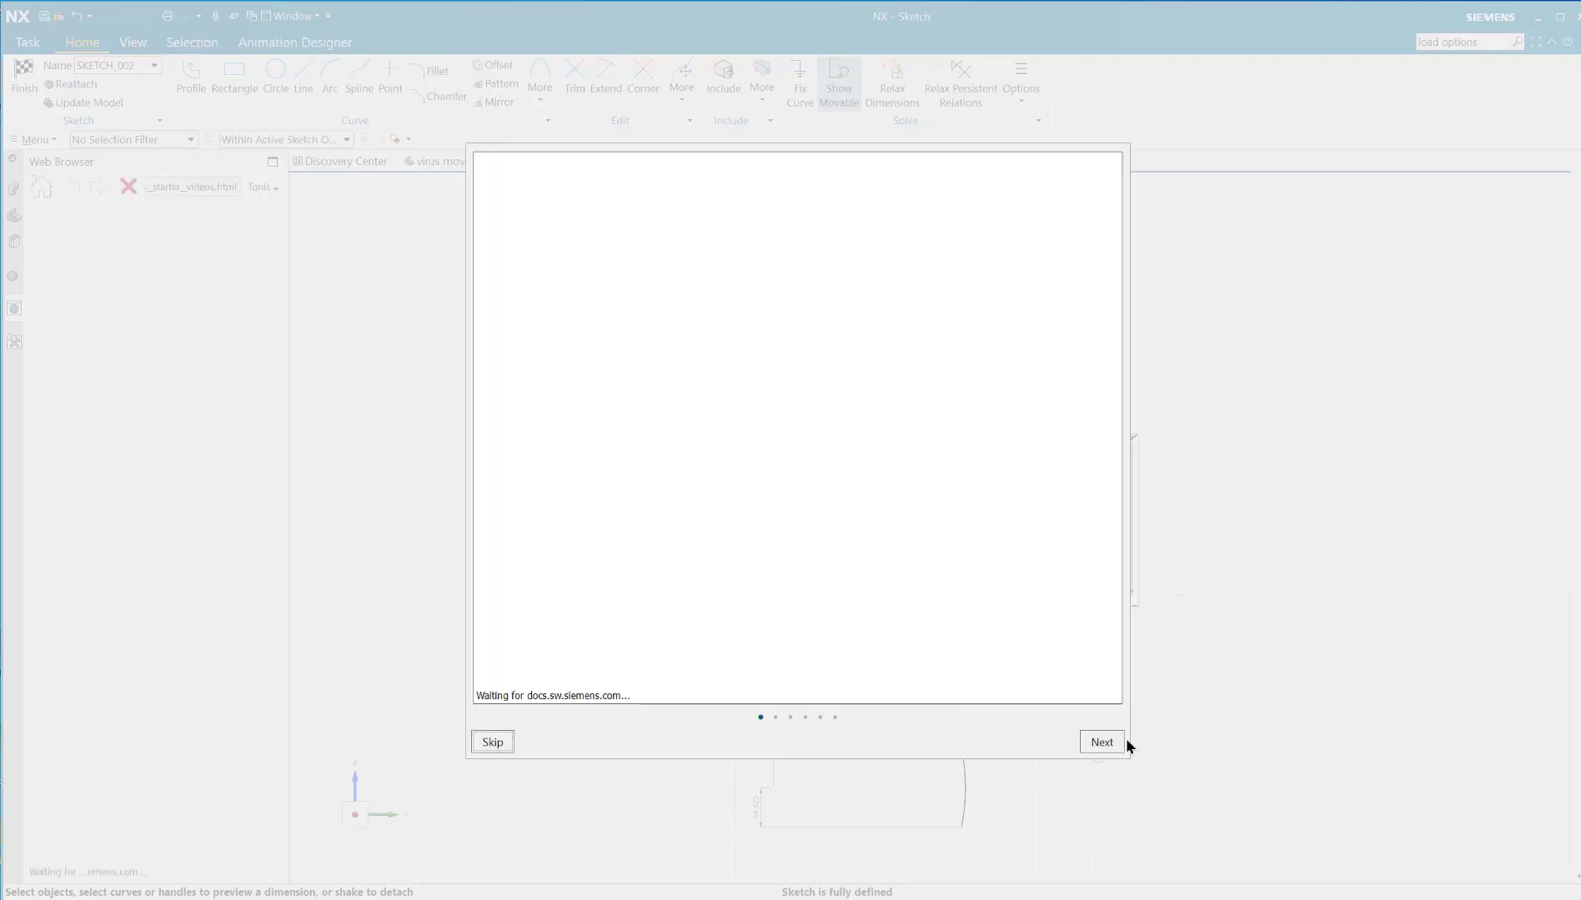
click(493, 741)
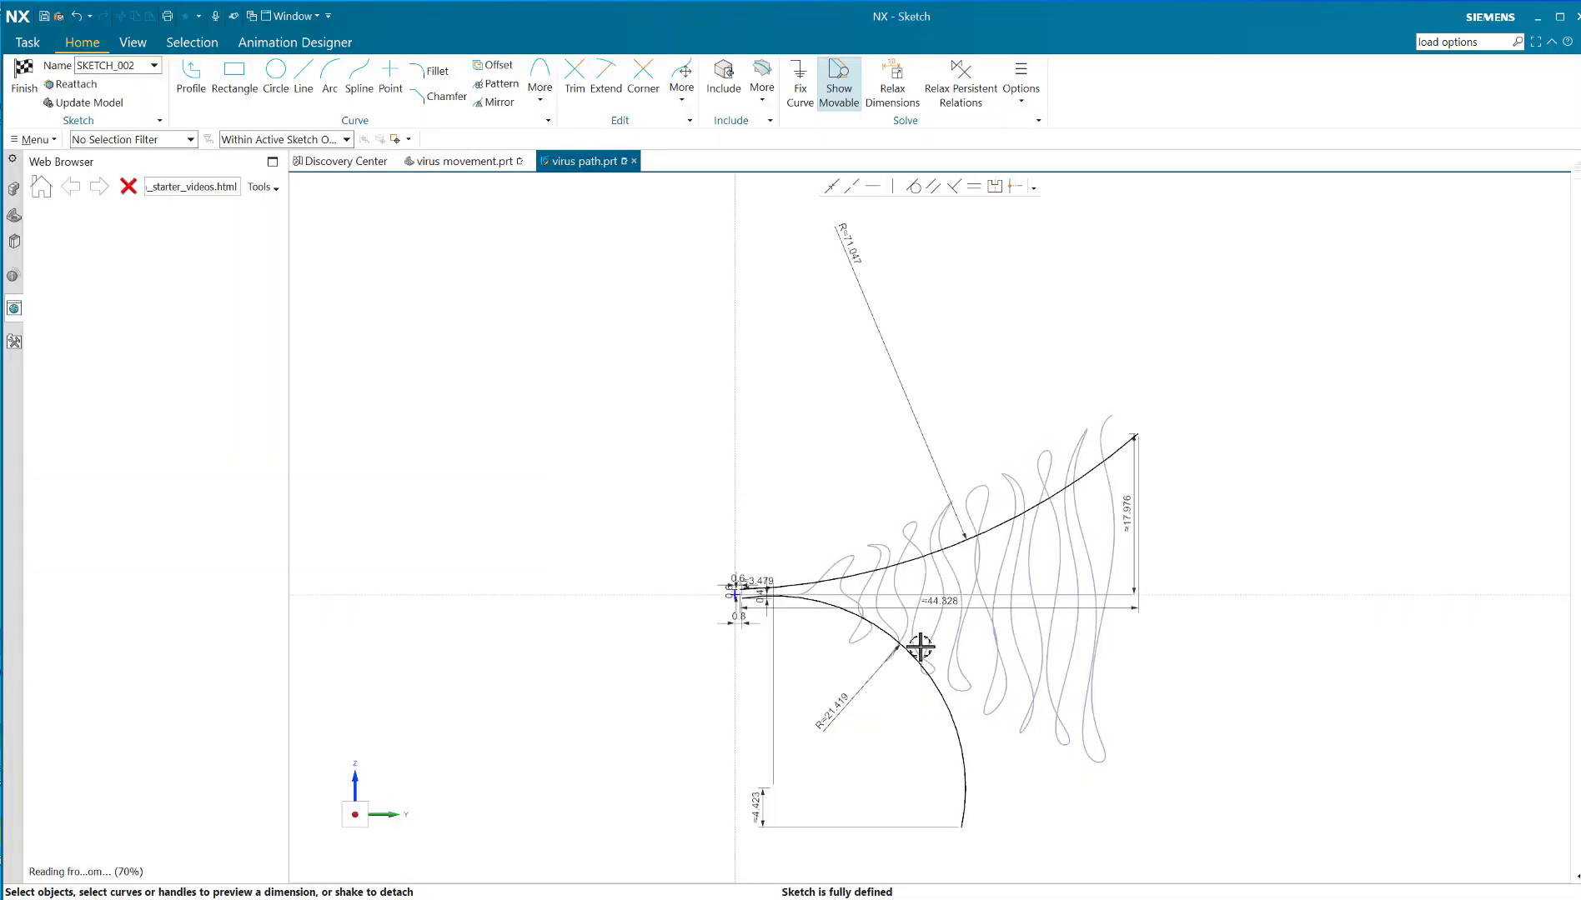
scroll(917, 650, up, 4)
scroll(895, 649, down, 4)
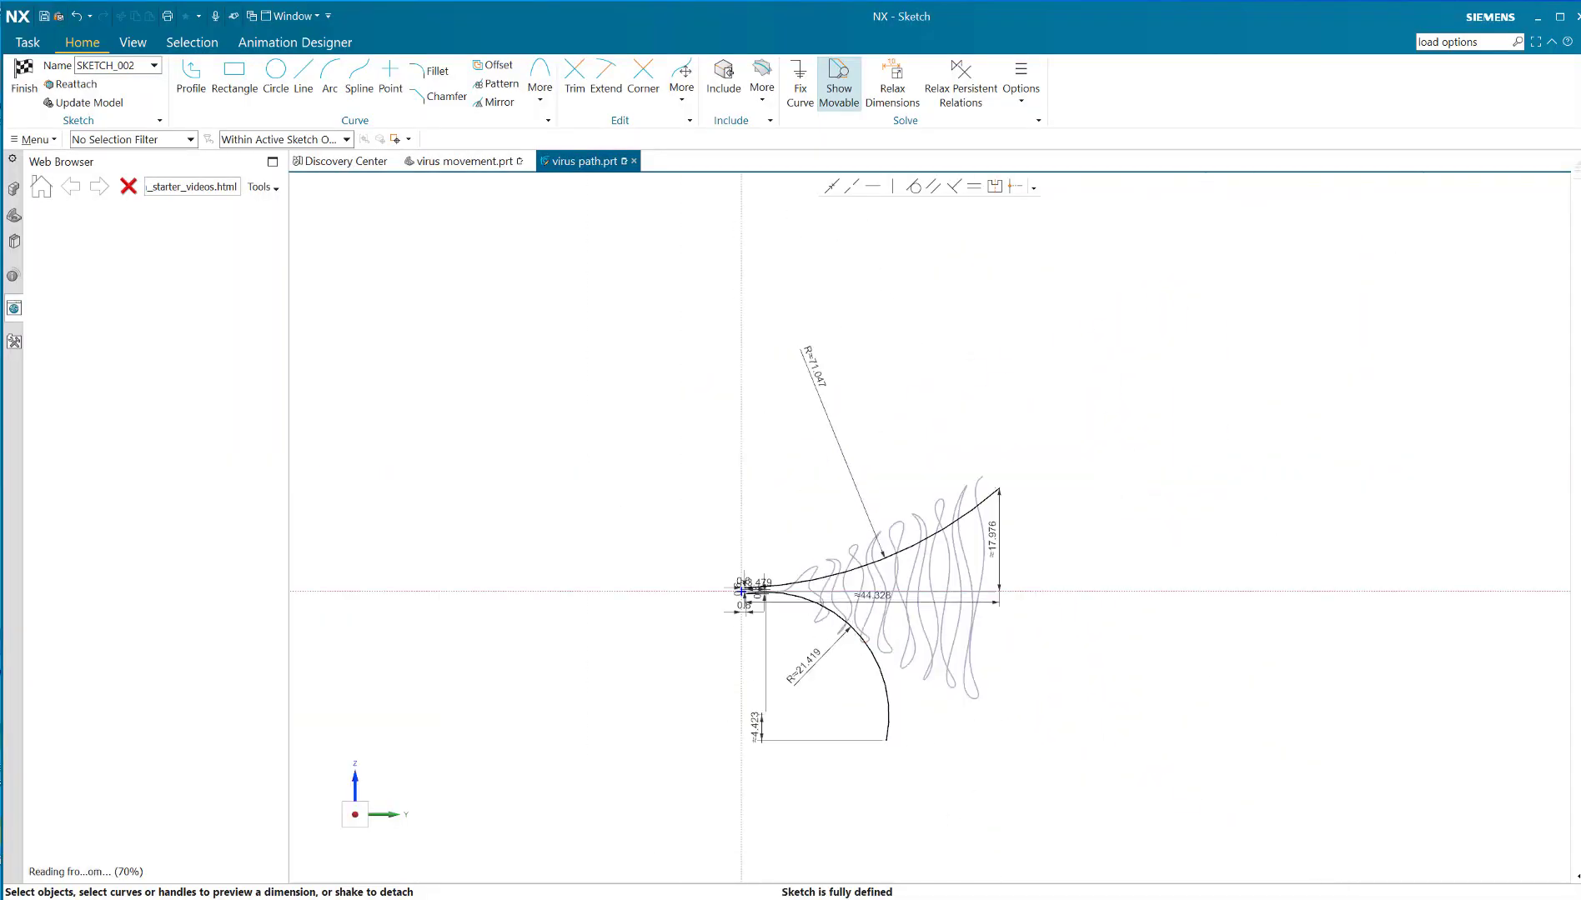
click(20, 67)
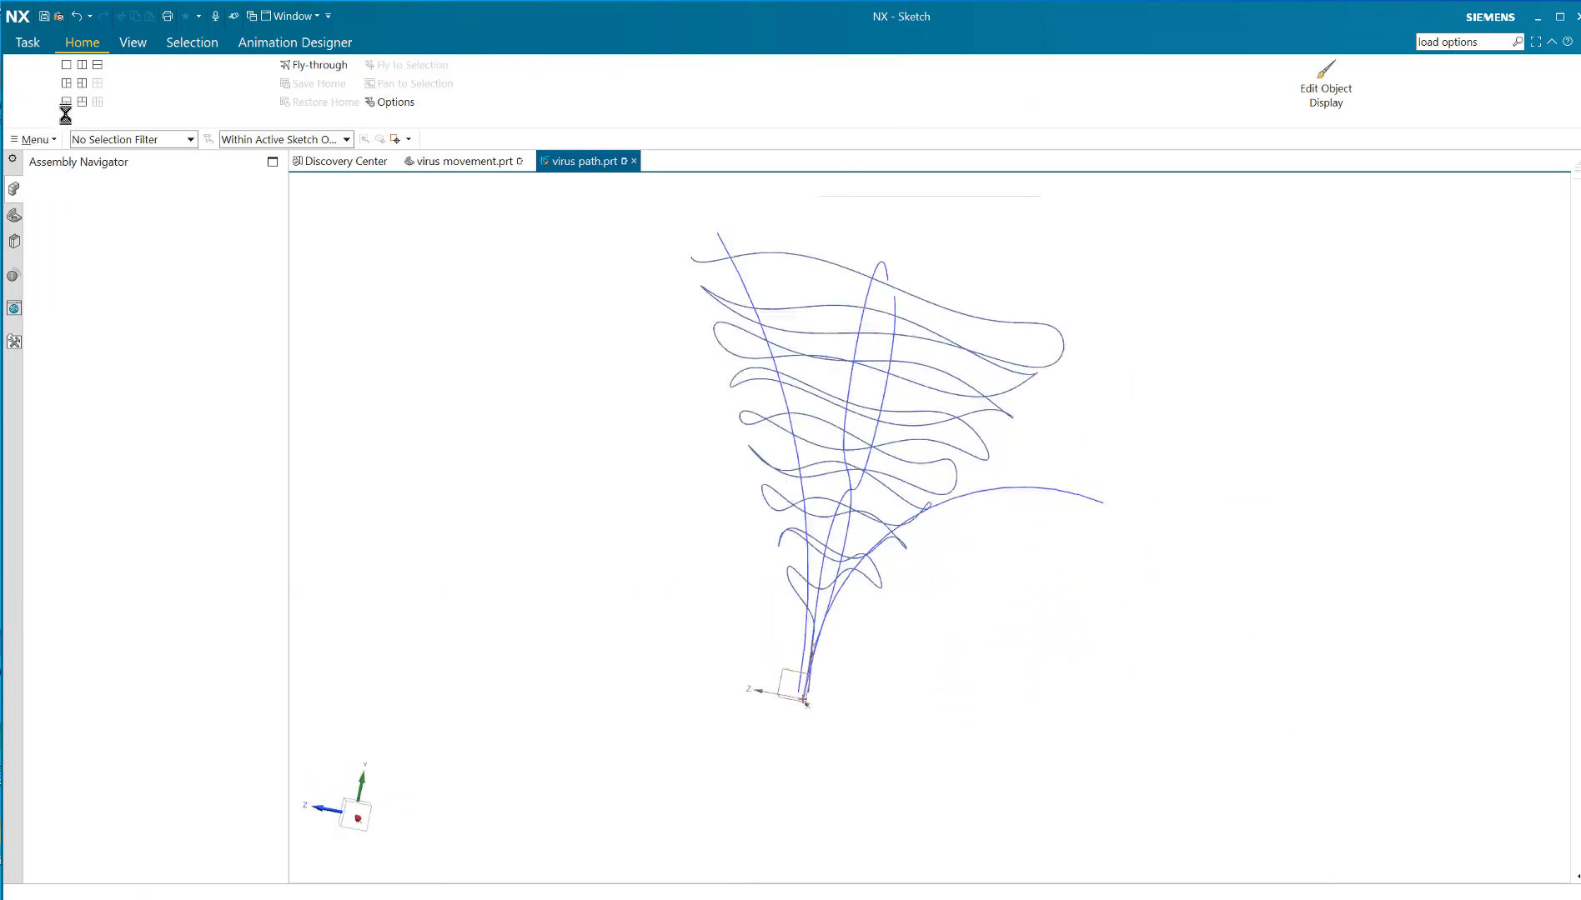
Step: Examine the spiral and arc path curves up close and from several angles
mouse_move(1045, 583)
middle_down()
mouse_move(1054, 603)
mouse_move(1037, 562)
middle_up()
middle_drag(910, 553, 879, 738)
scroll(773, 670, up, 5)
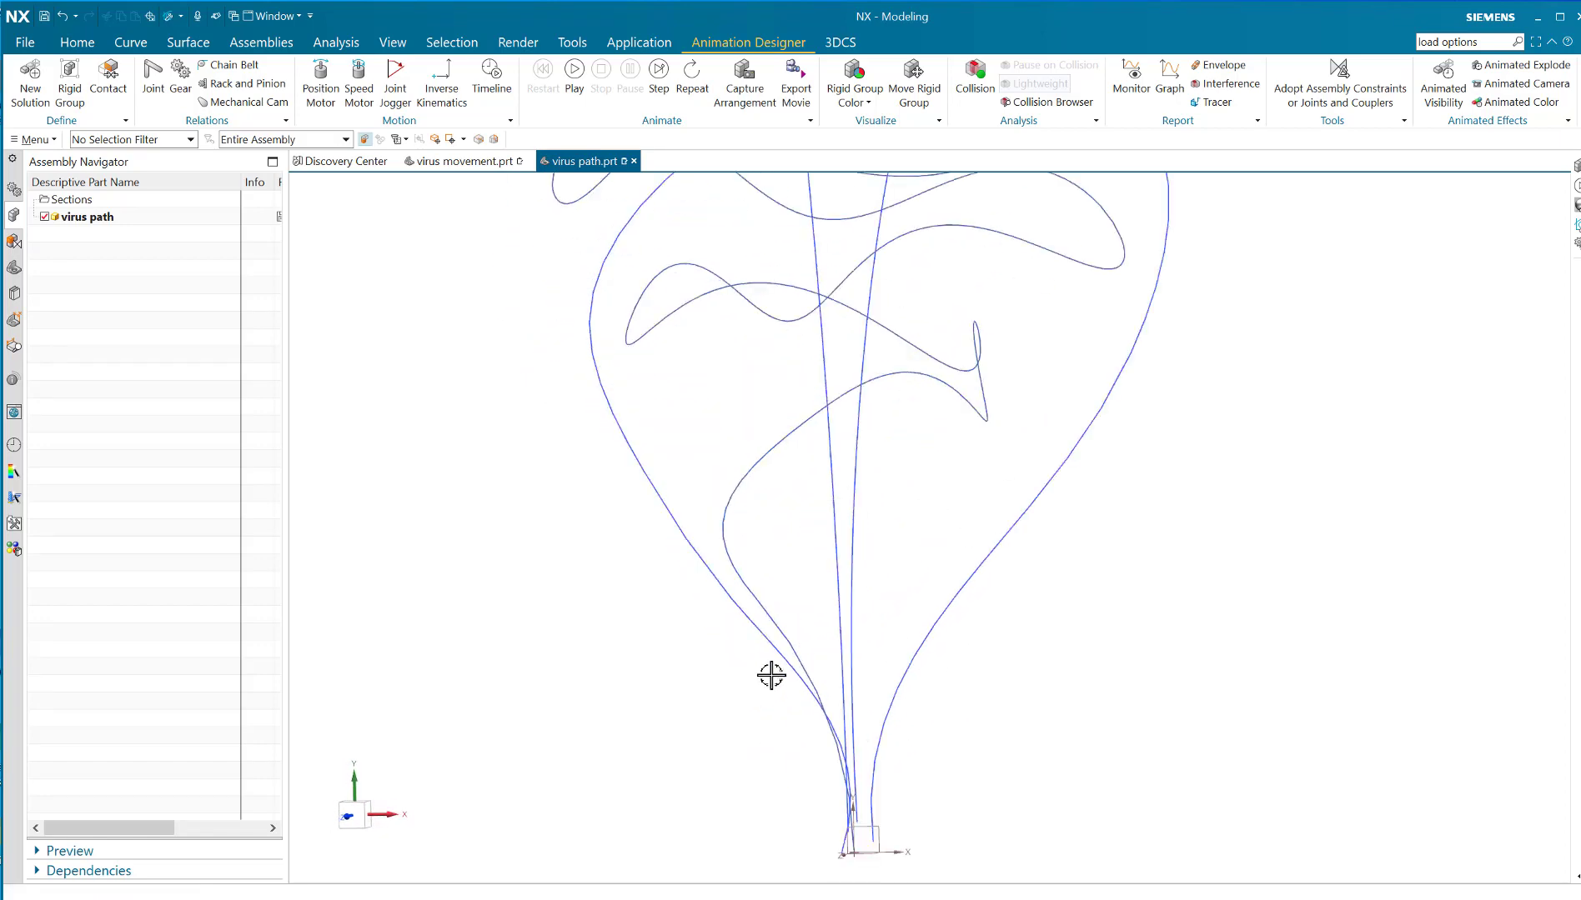
scroll(776, 648, down, 3)
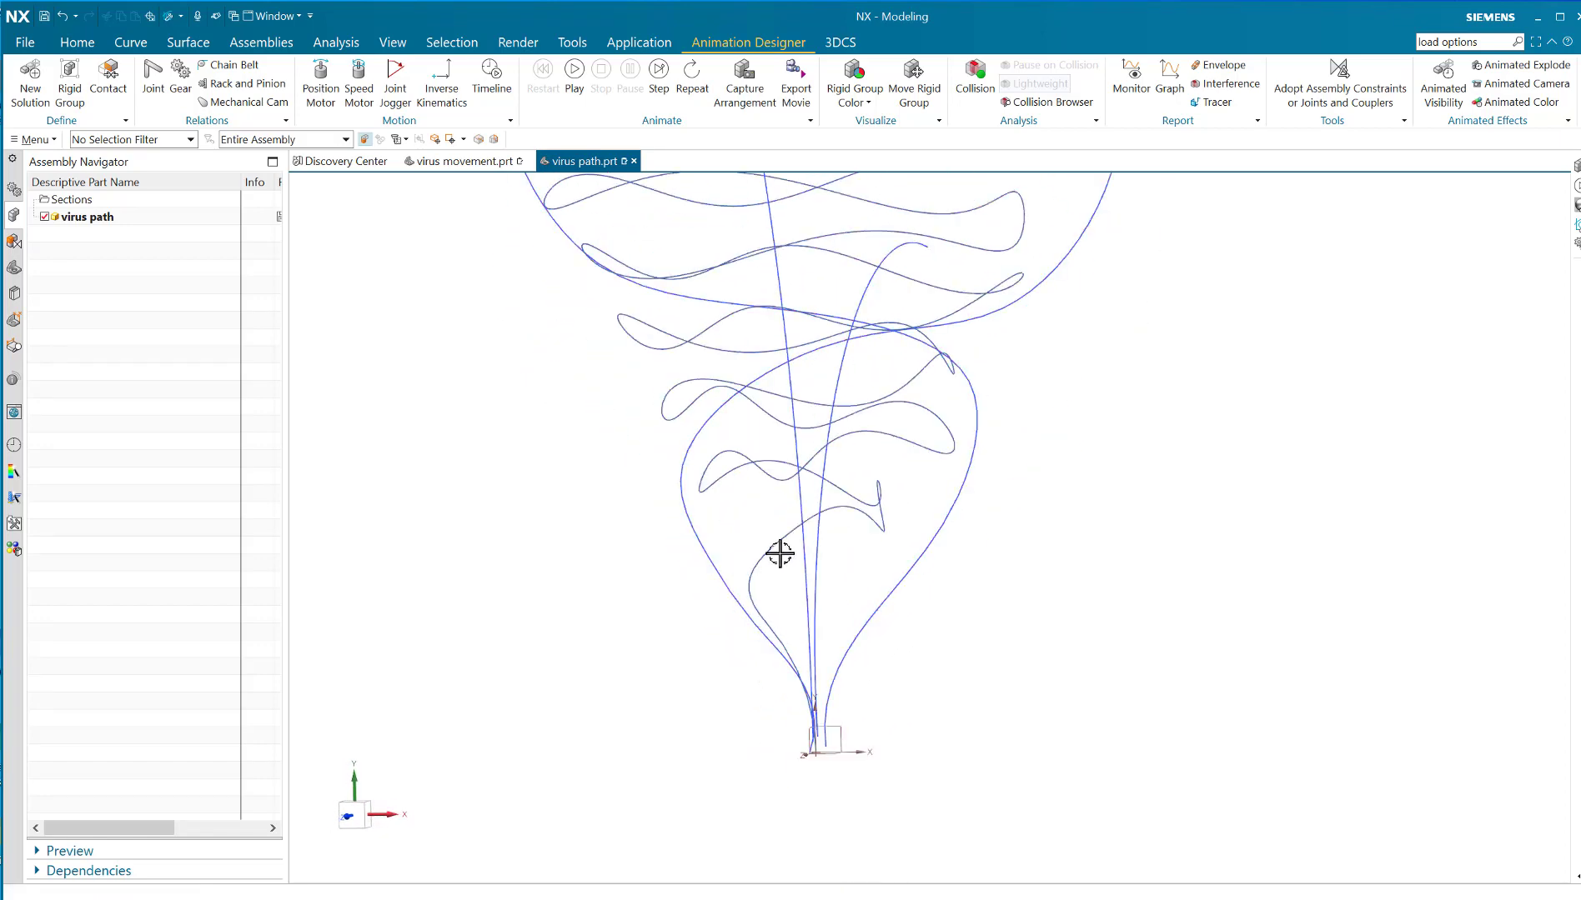
scroll(779, 553, down, 3)
middle_drag(825, 378, 790, 550)
scroll(794, 542, up, 2)
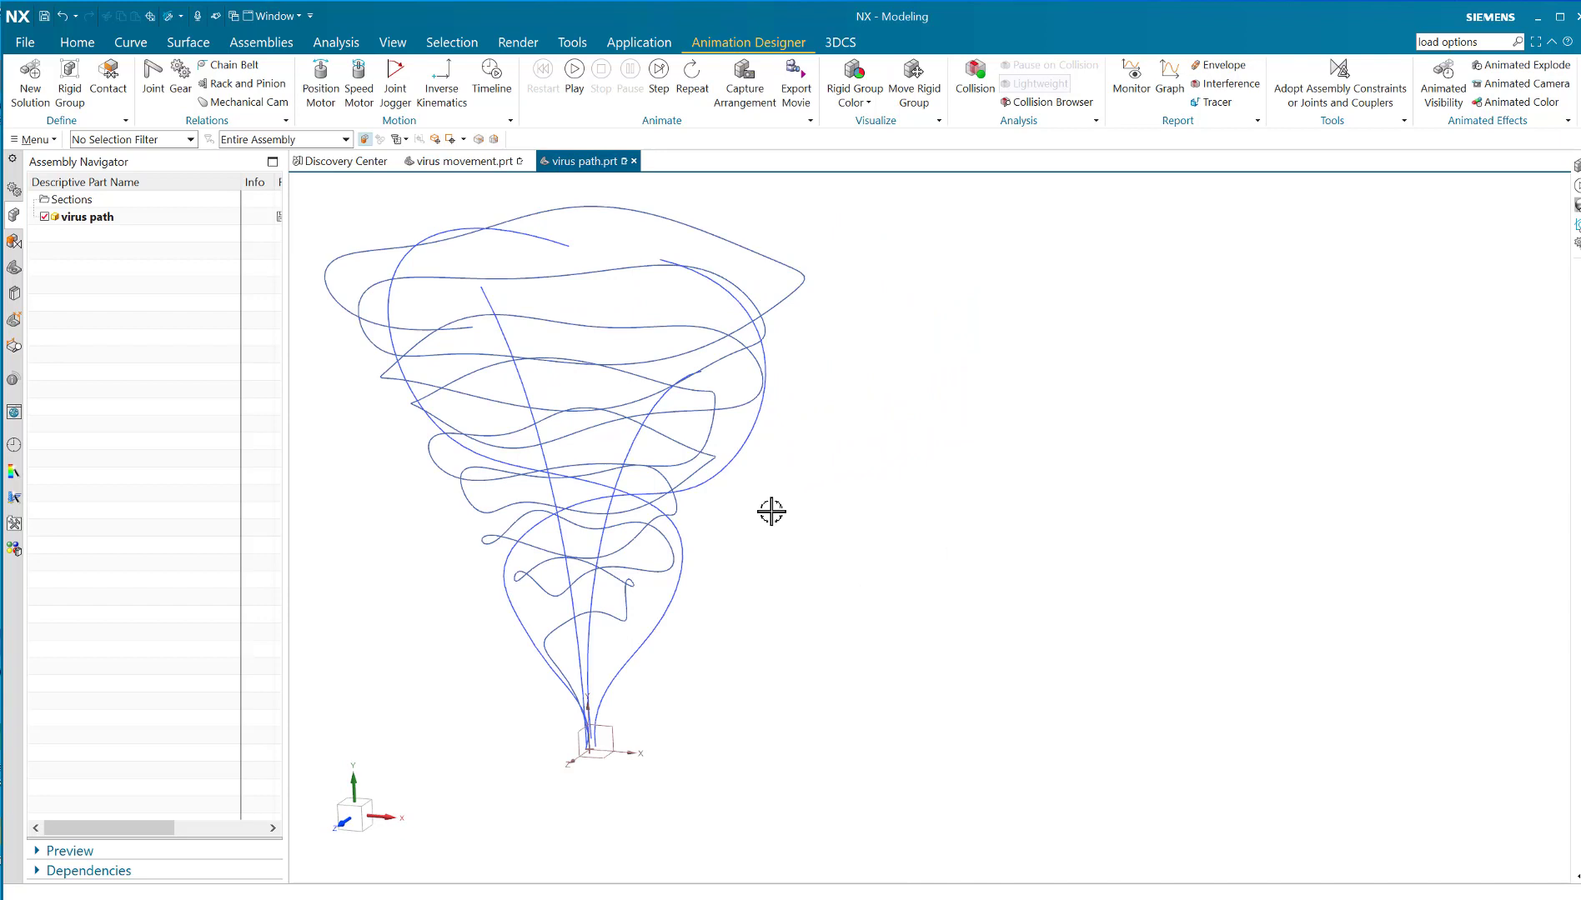
Step: Open the part's expressions, widen the Formula column, and review the r, t, xt, yt and zt law formulas
key(ctrl+e)
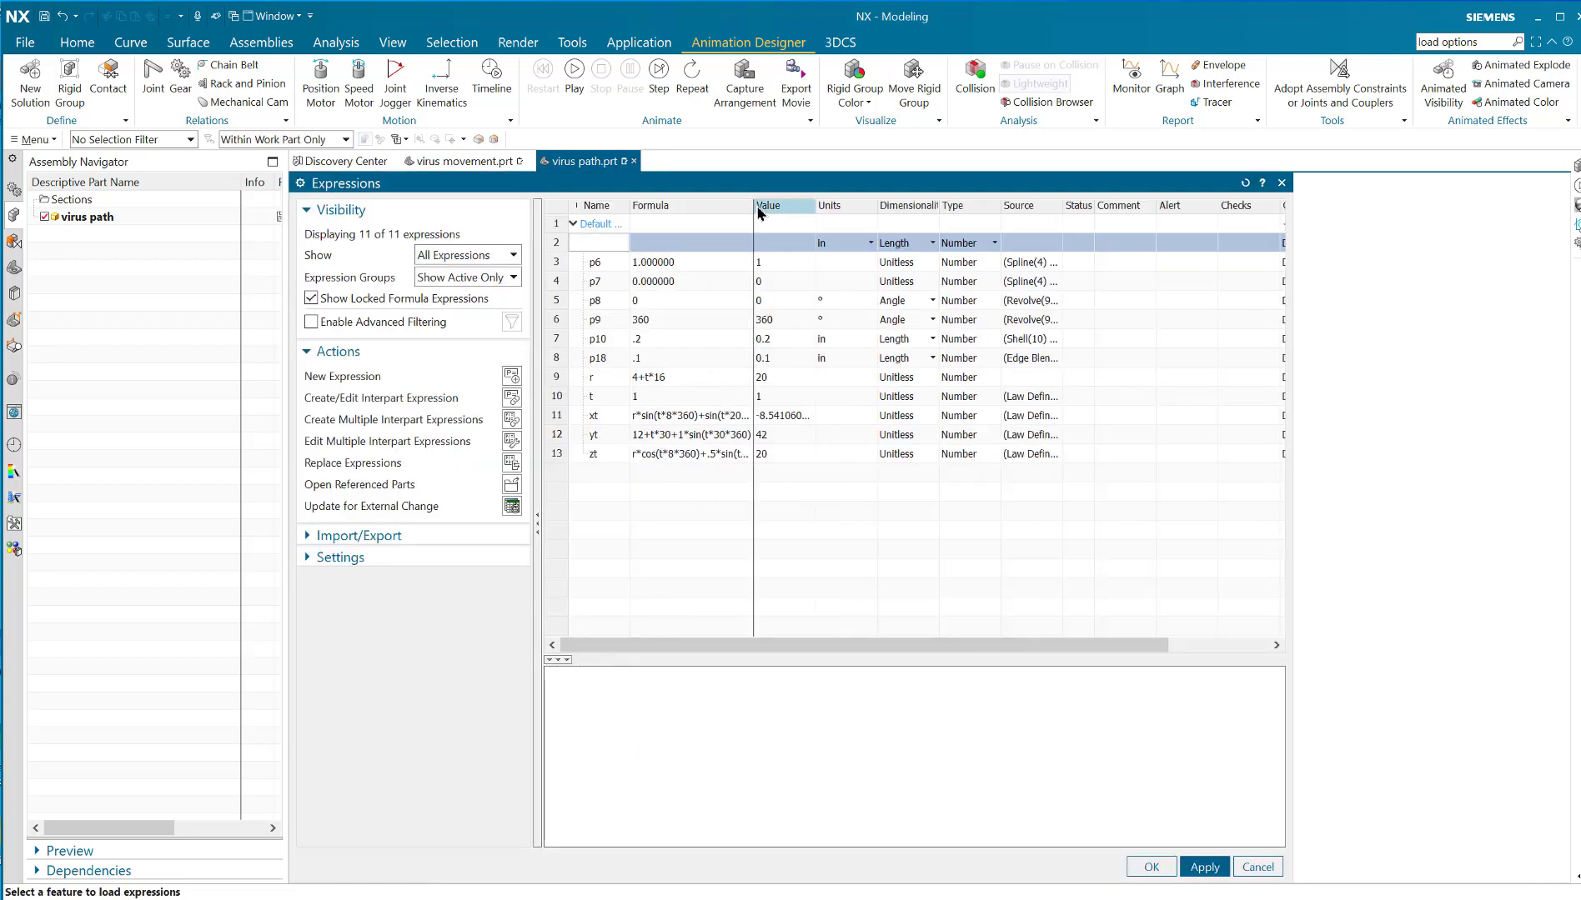
drag(751, 202, 814, 219)
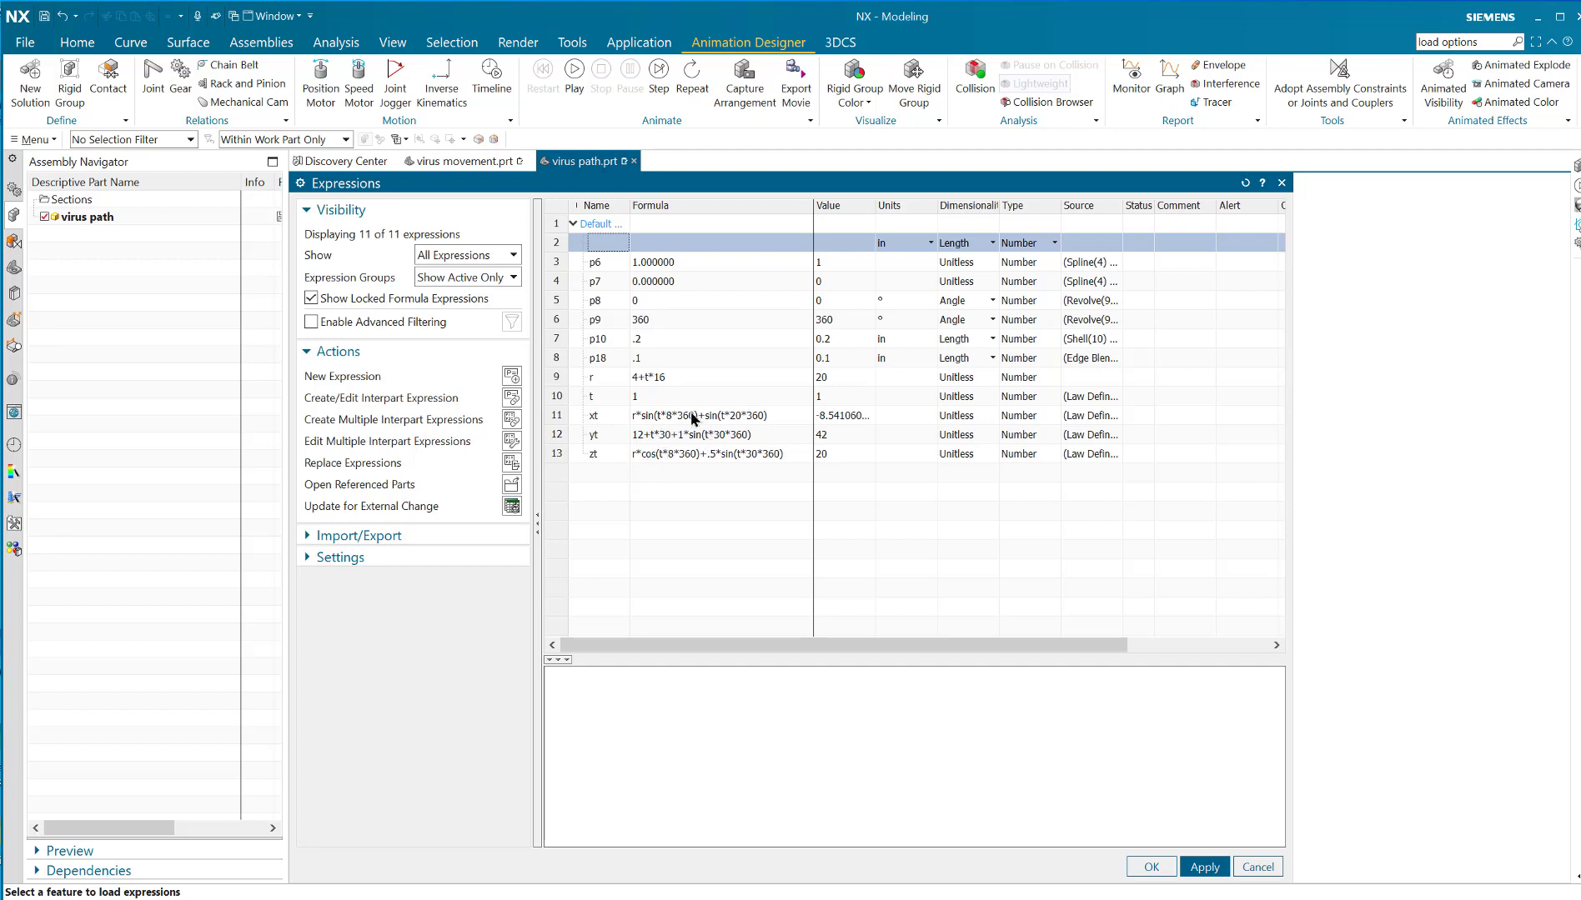
click(1150, 868)
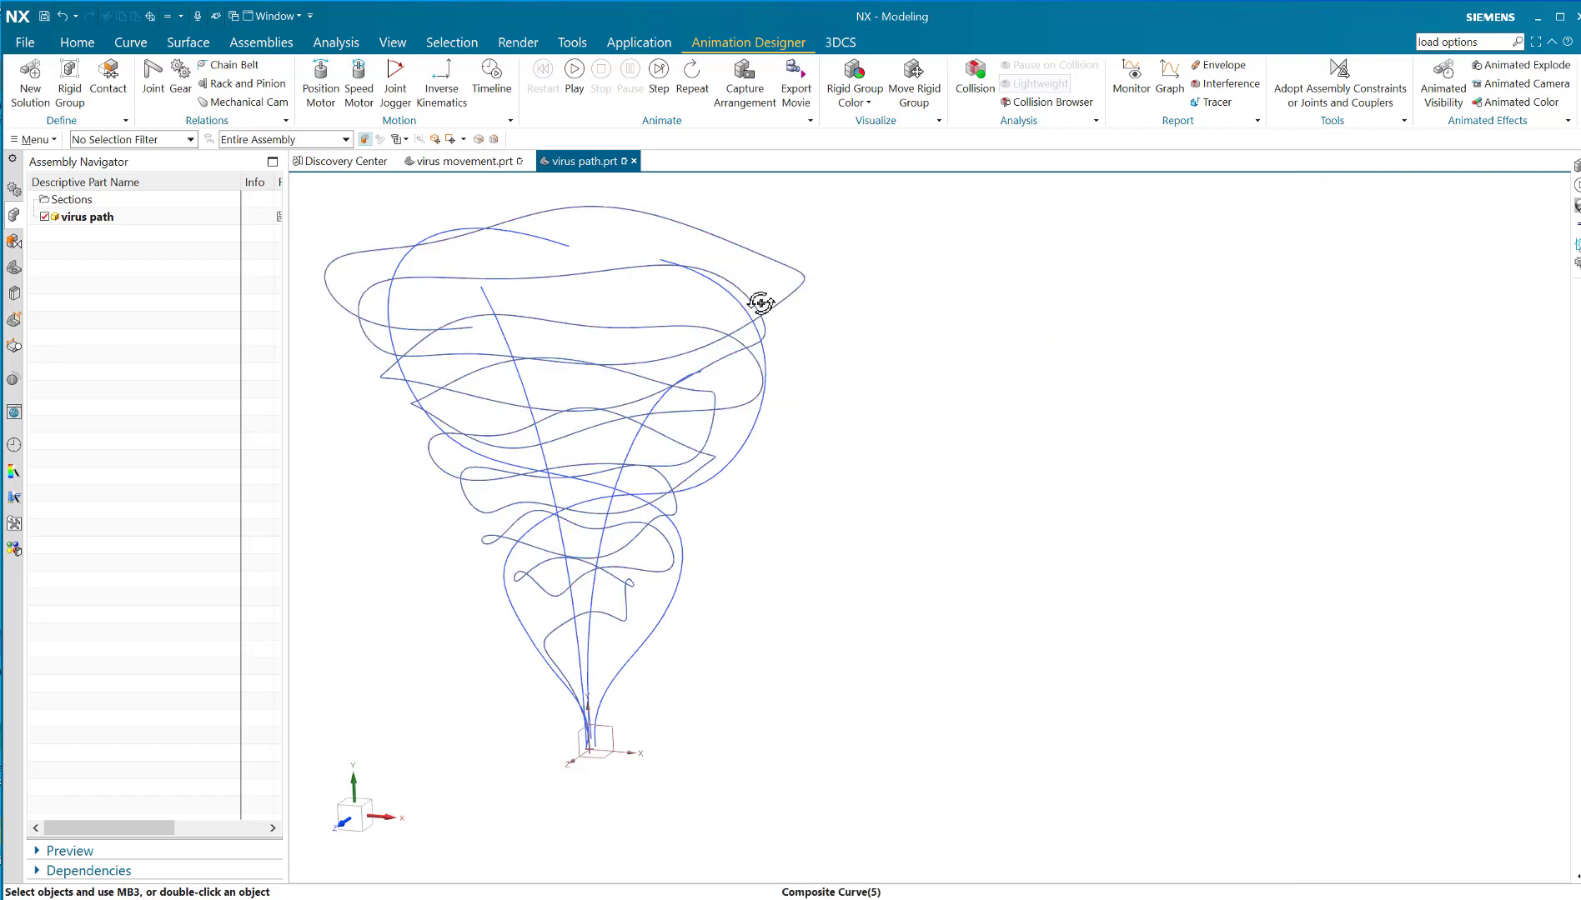
Step: Return from the virus path part to its parent assembly, virus movement, in its own window
mouse_move(758, 300)
middle_down()
mouse_move(751, 264)
mouse_move(782, 316)
mouse_move(808, 257)
mouse_move(732, 297)
middle_up()
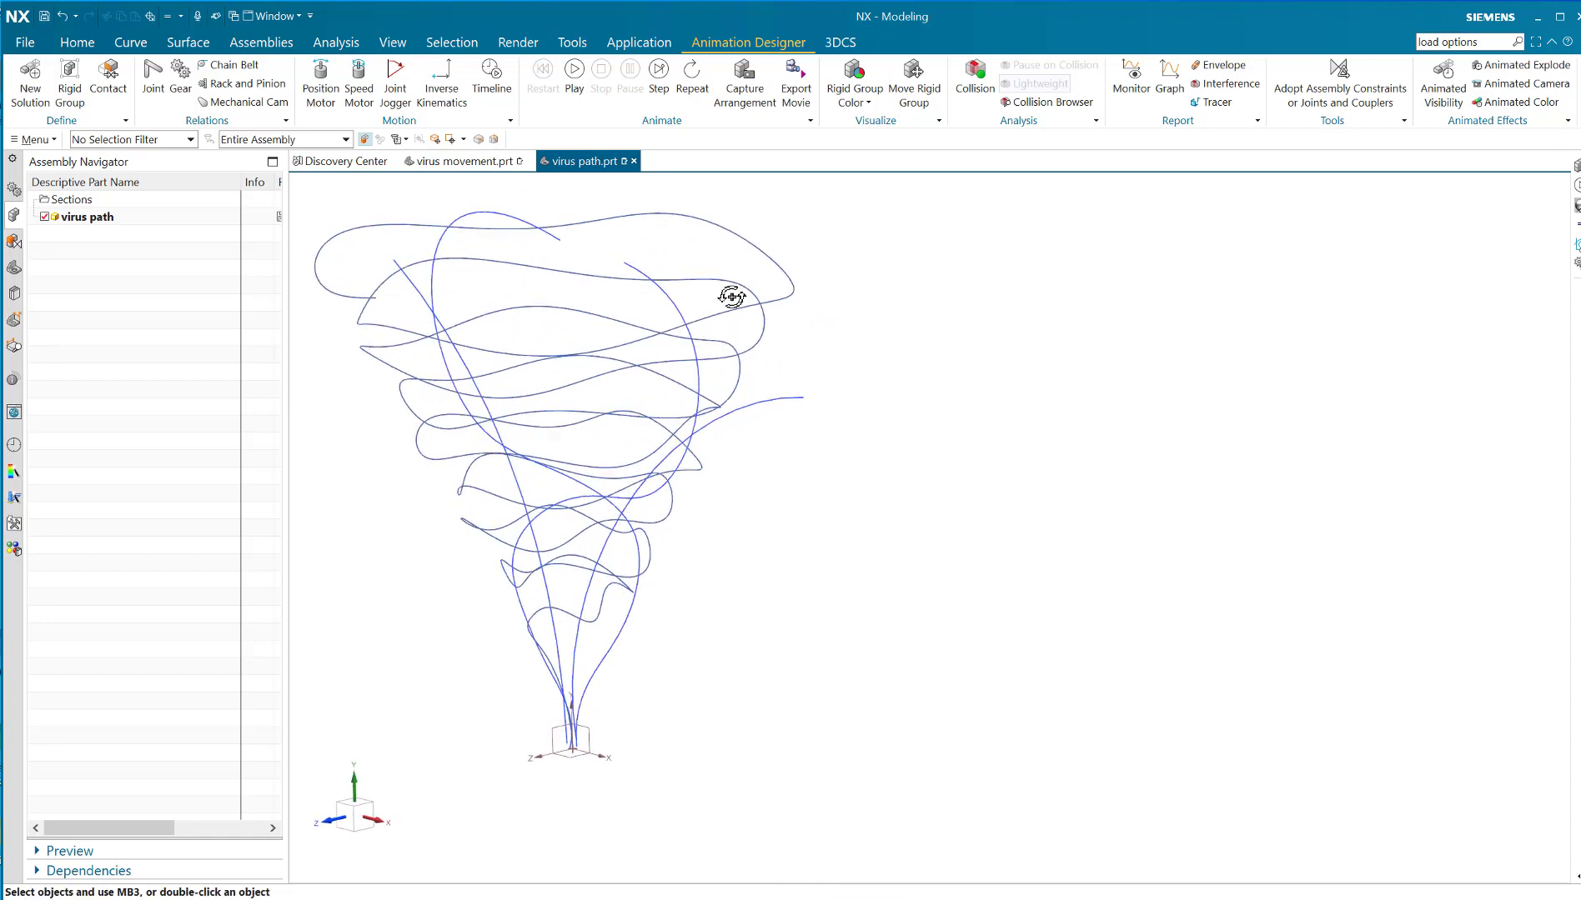
click(129, 219)
right_click(130, 219)
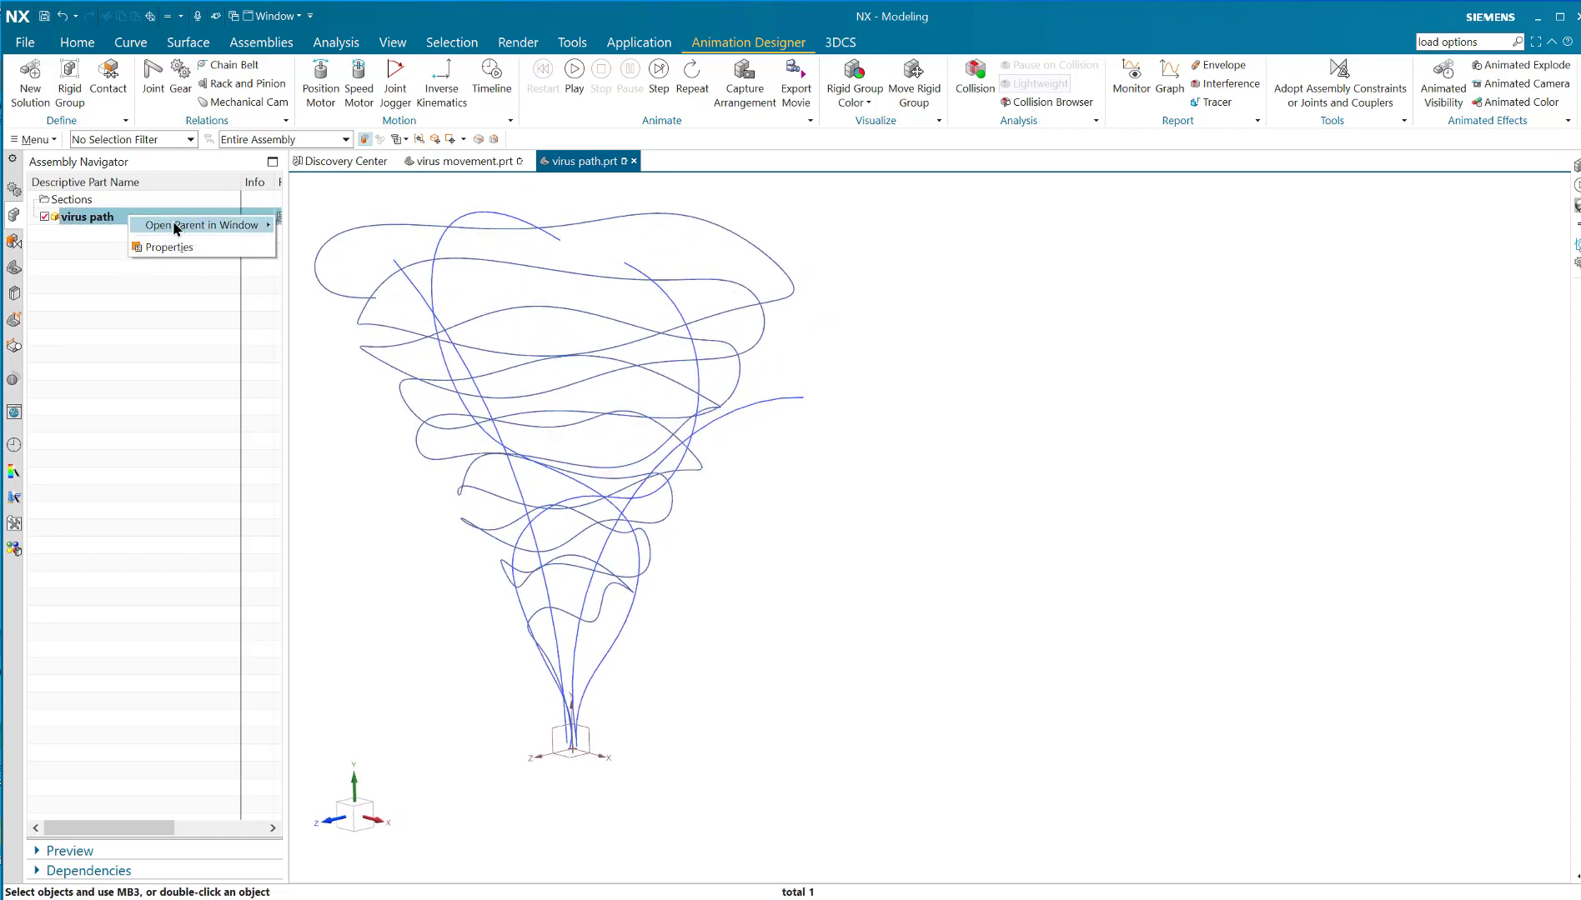
mouse_move(250, 225)
click(330, 226)
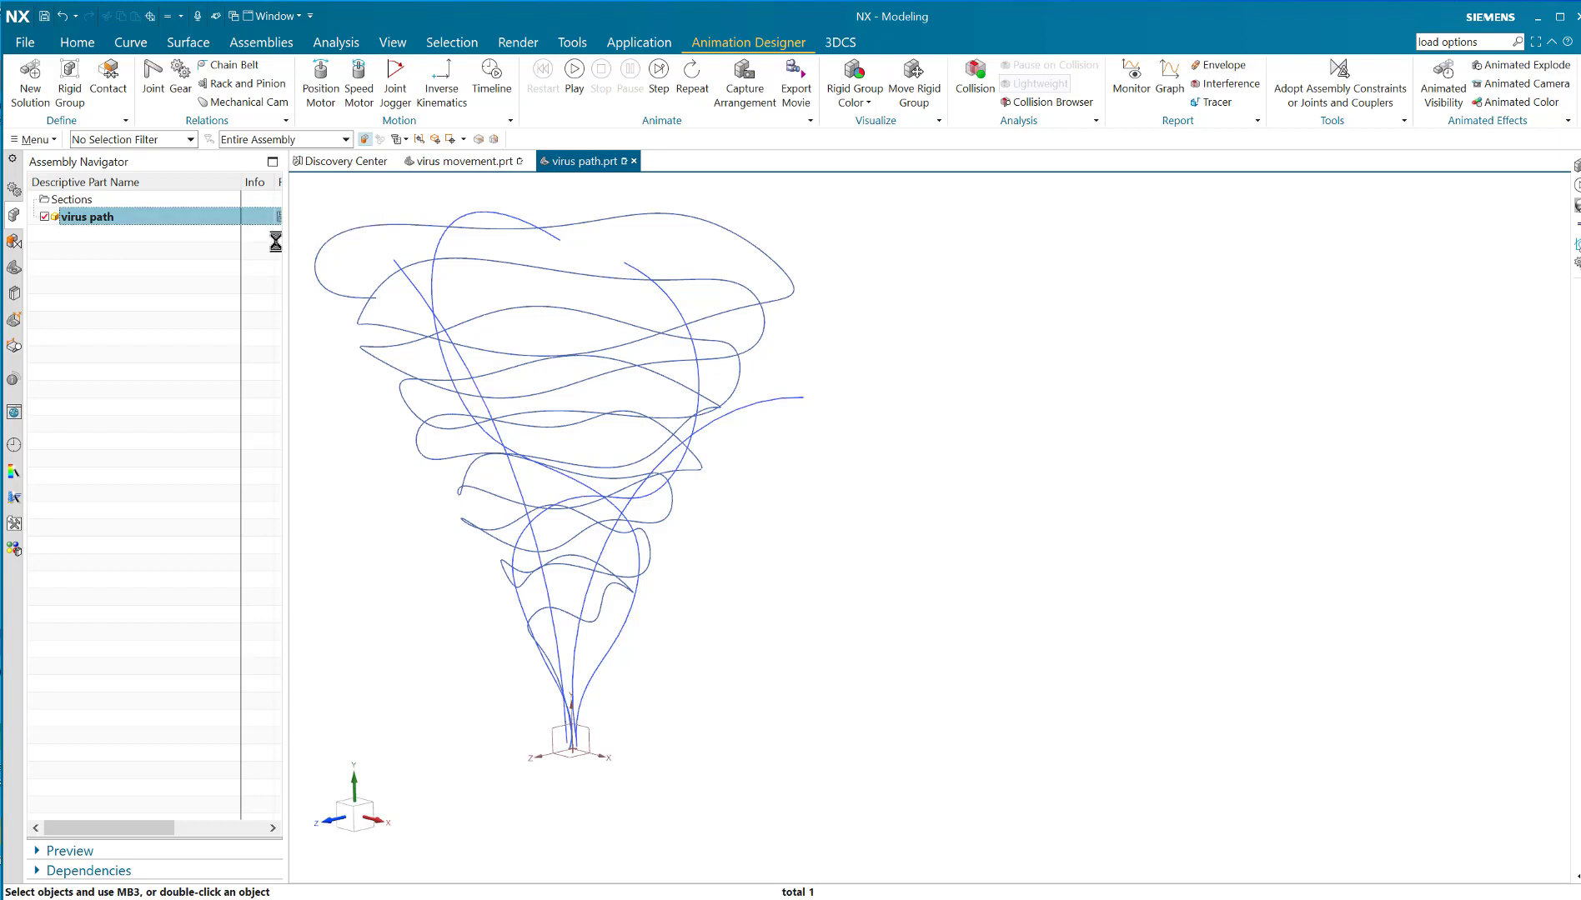
Step: Unpack the packed virus x 3 entry and highlight each of the three virus components in turn
click(112, 268)
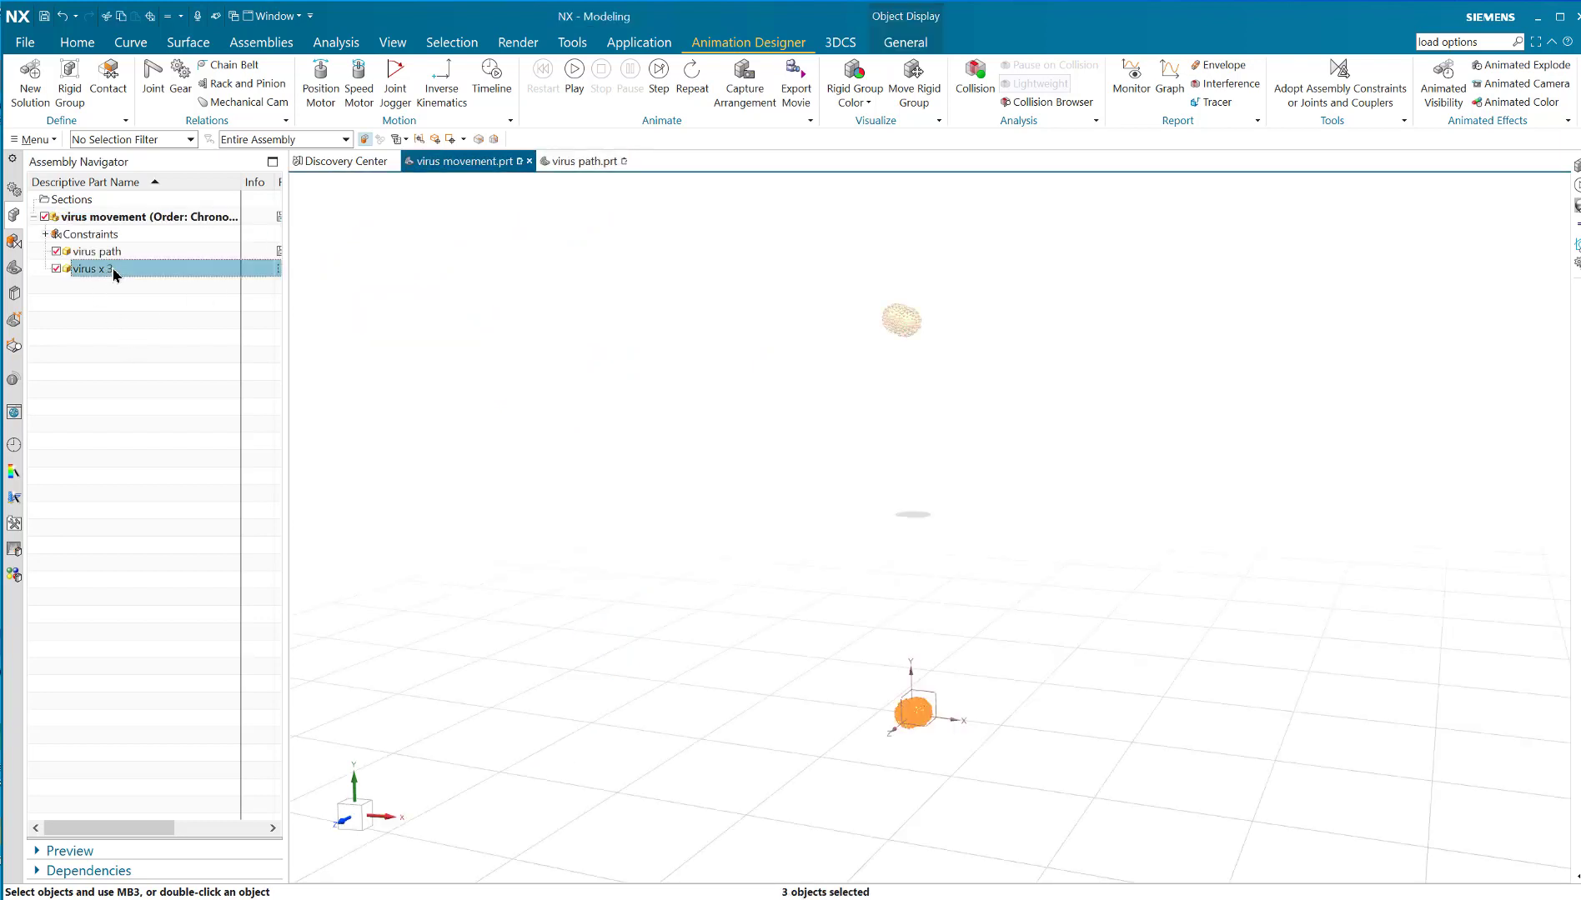
right_click(113, 275)
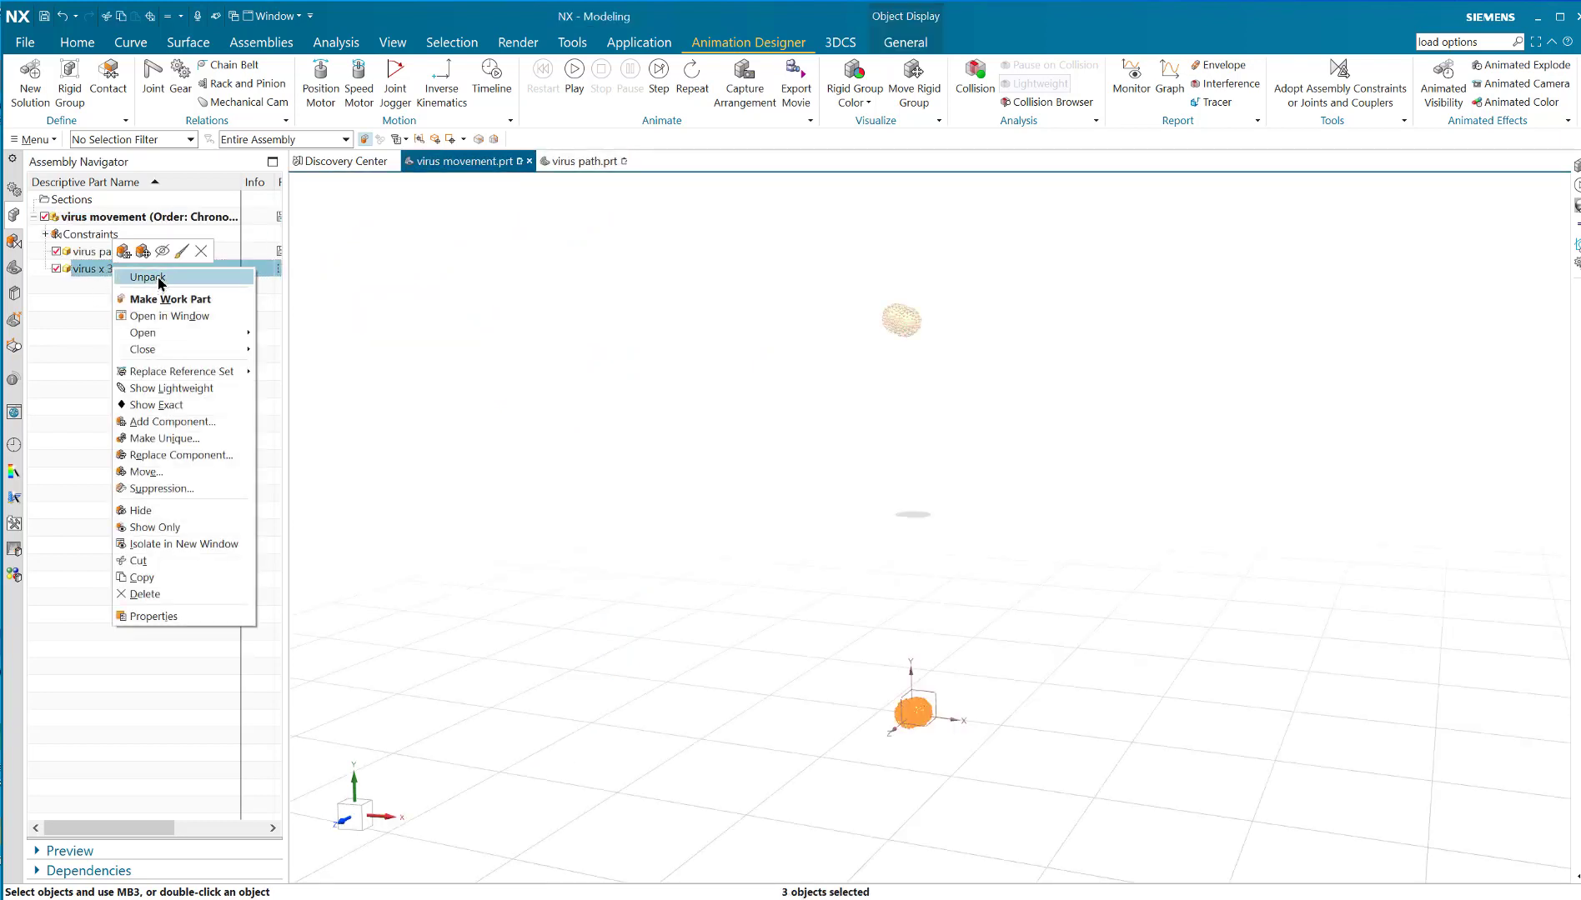
click(159, 278)
click(96, 270)
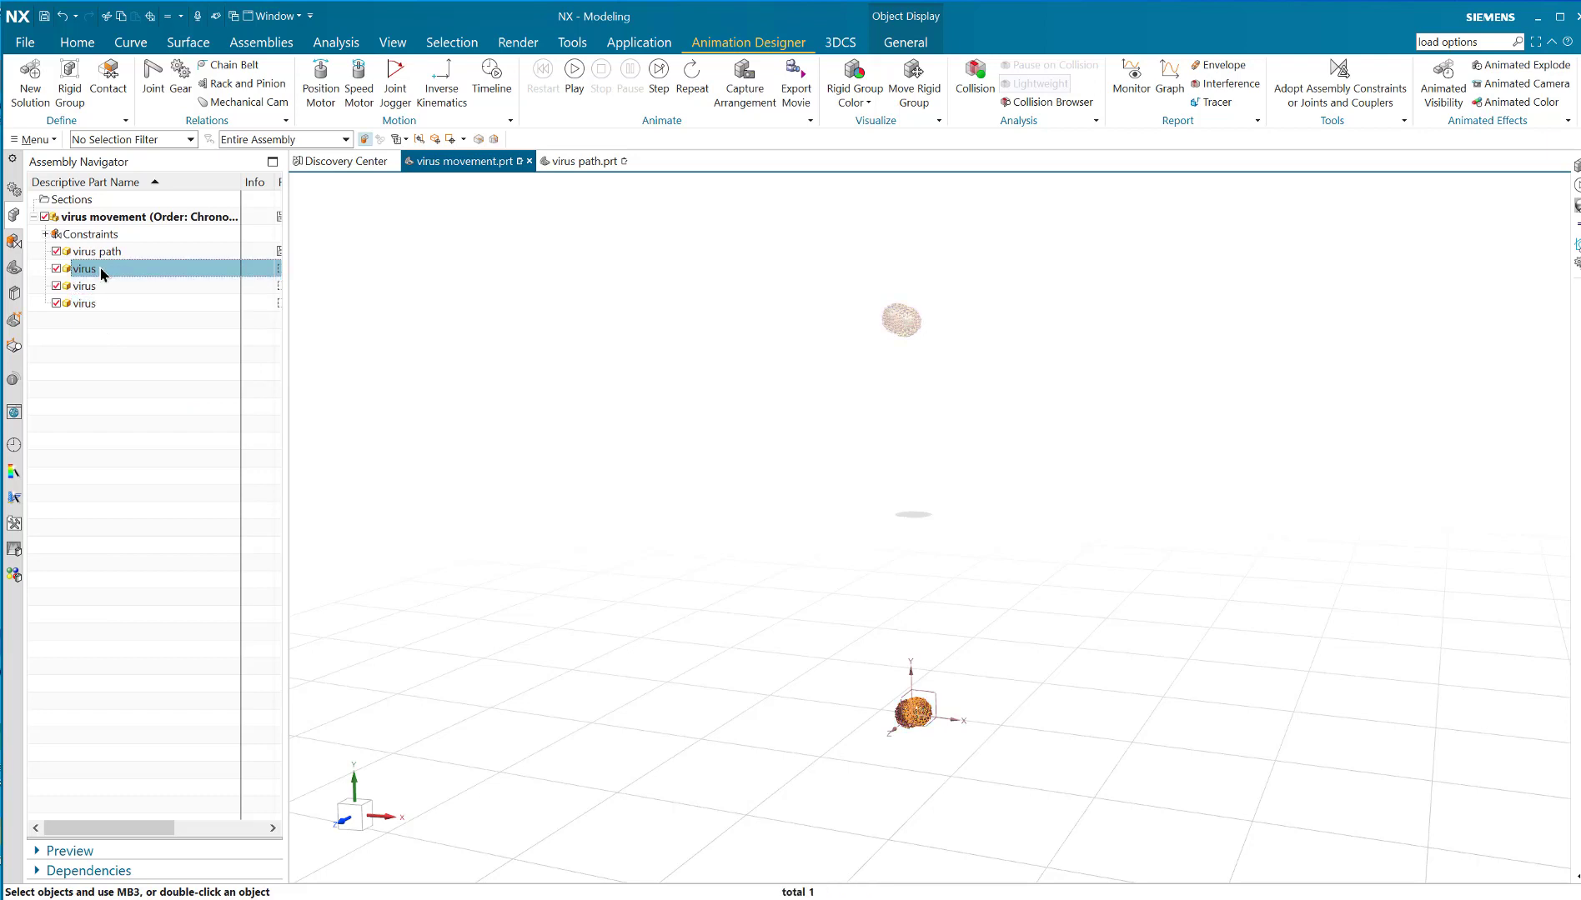
click(107, 287)
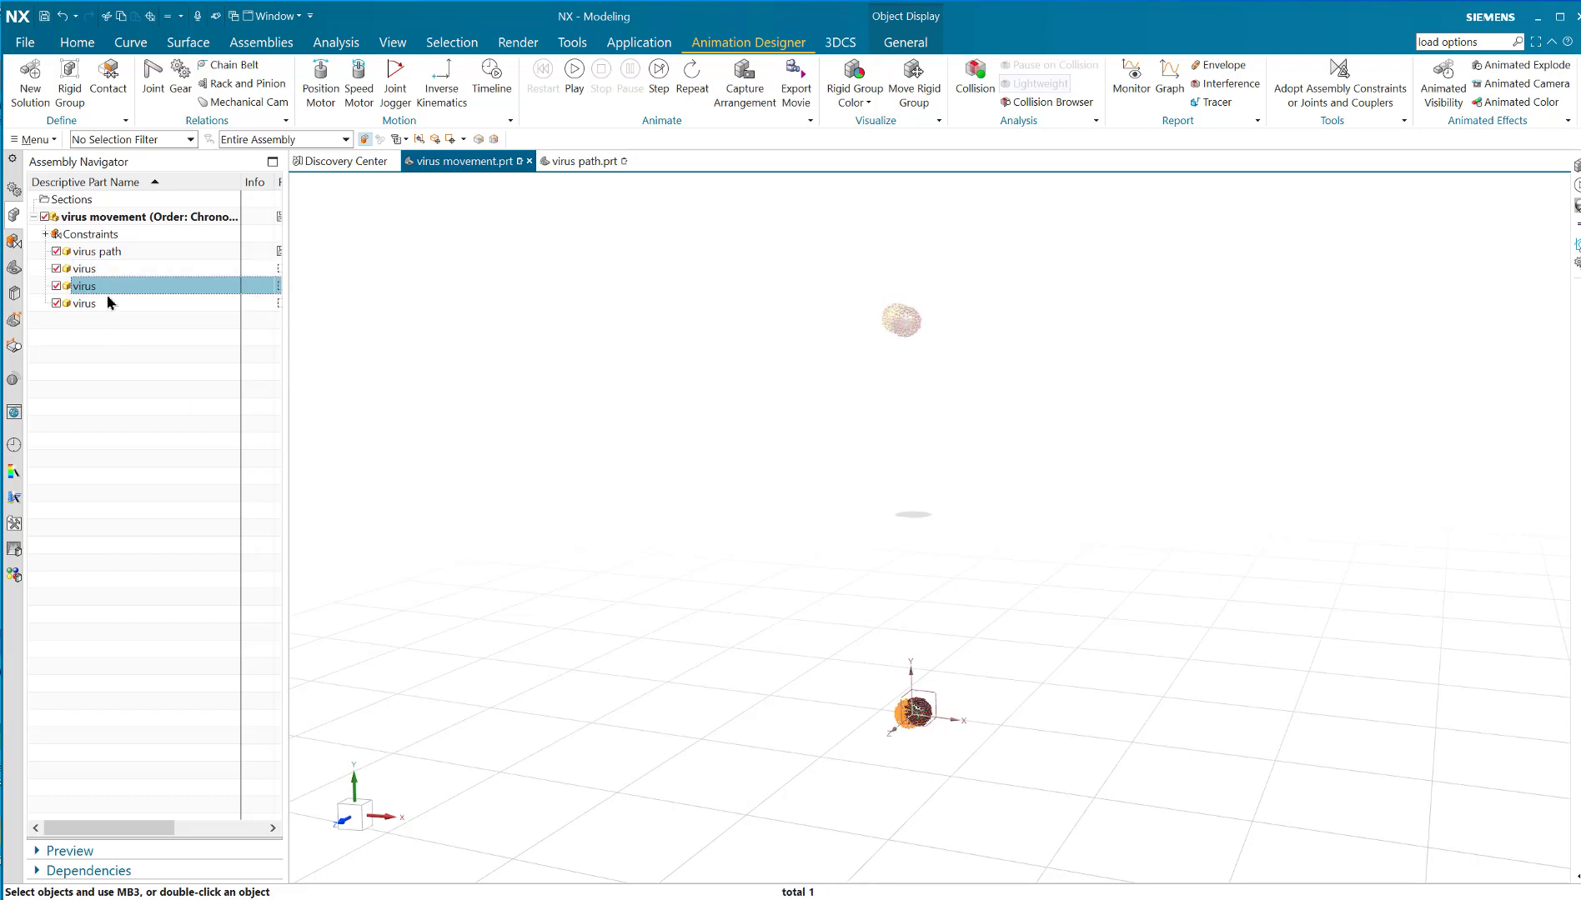
click(104, 305)
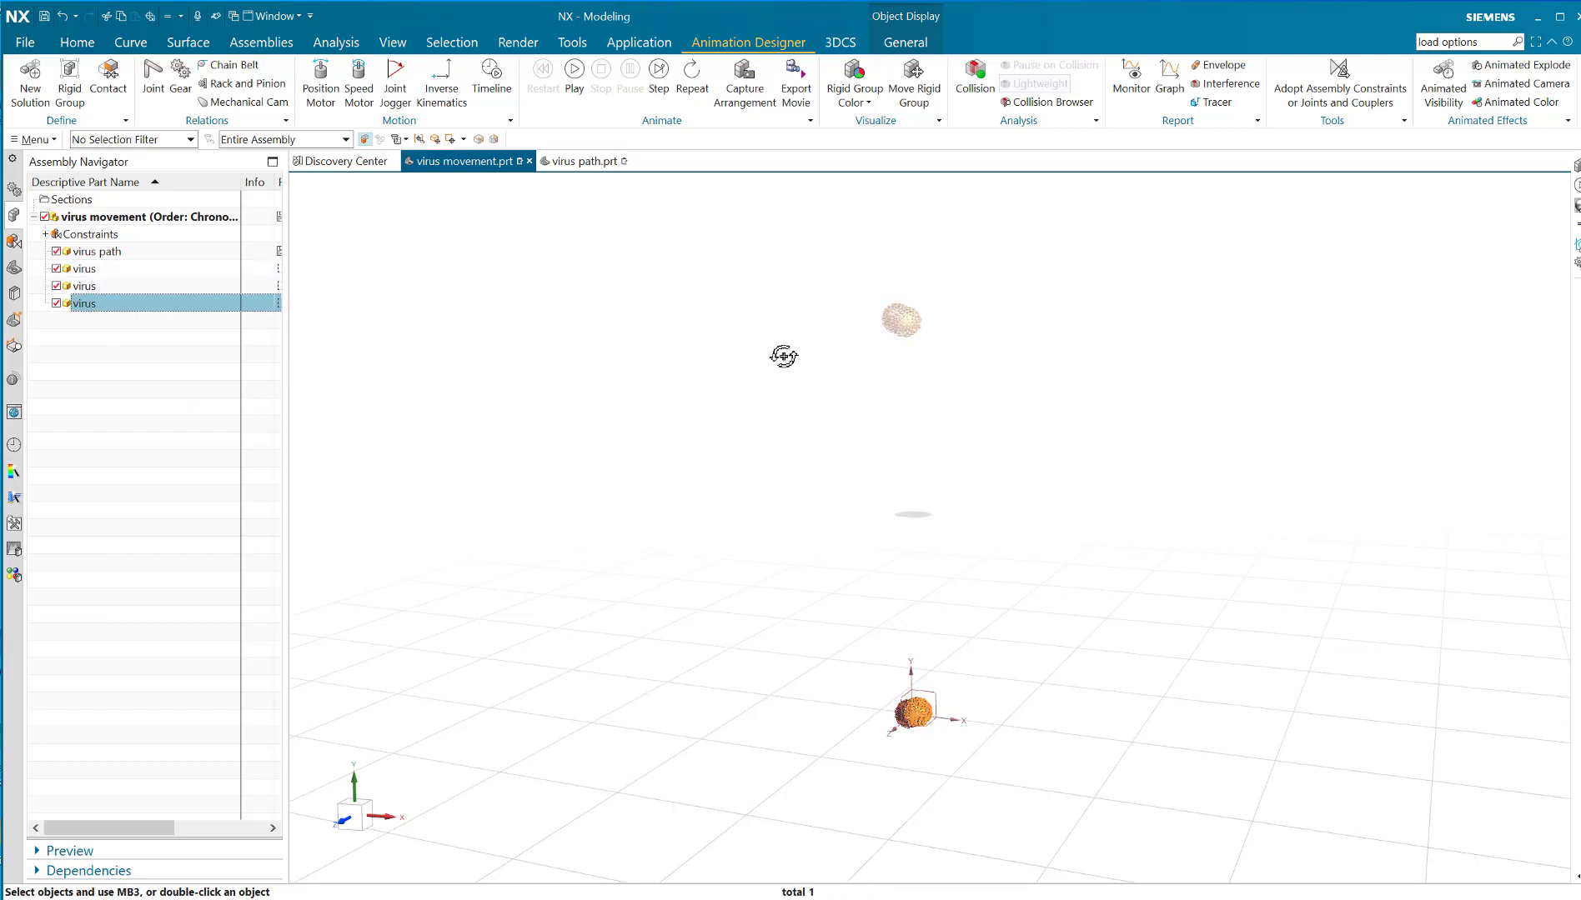
Step: Start the animation of the virus movement assembly and stop it again
mouse_move(784, 357)
middle_down()
mouse_move(822, 360)
mouse_move(751, 360)
mouse_move(763, 365)
middle_up()
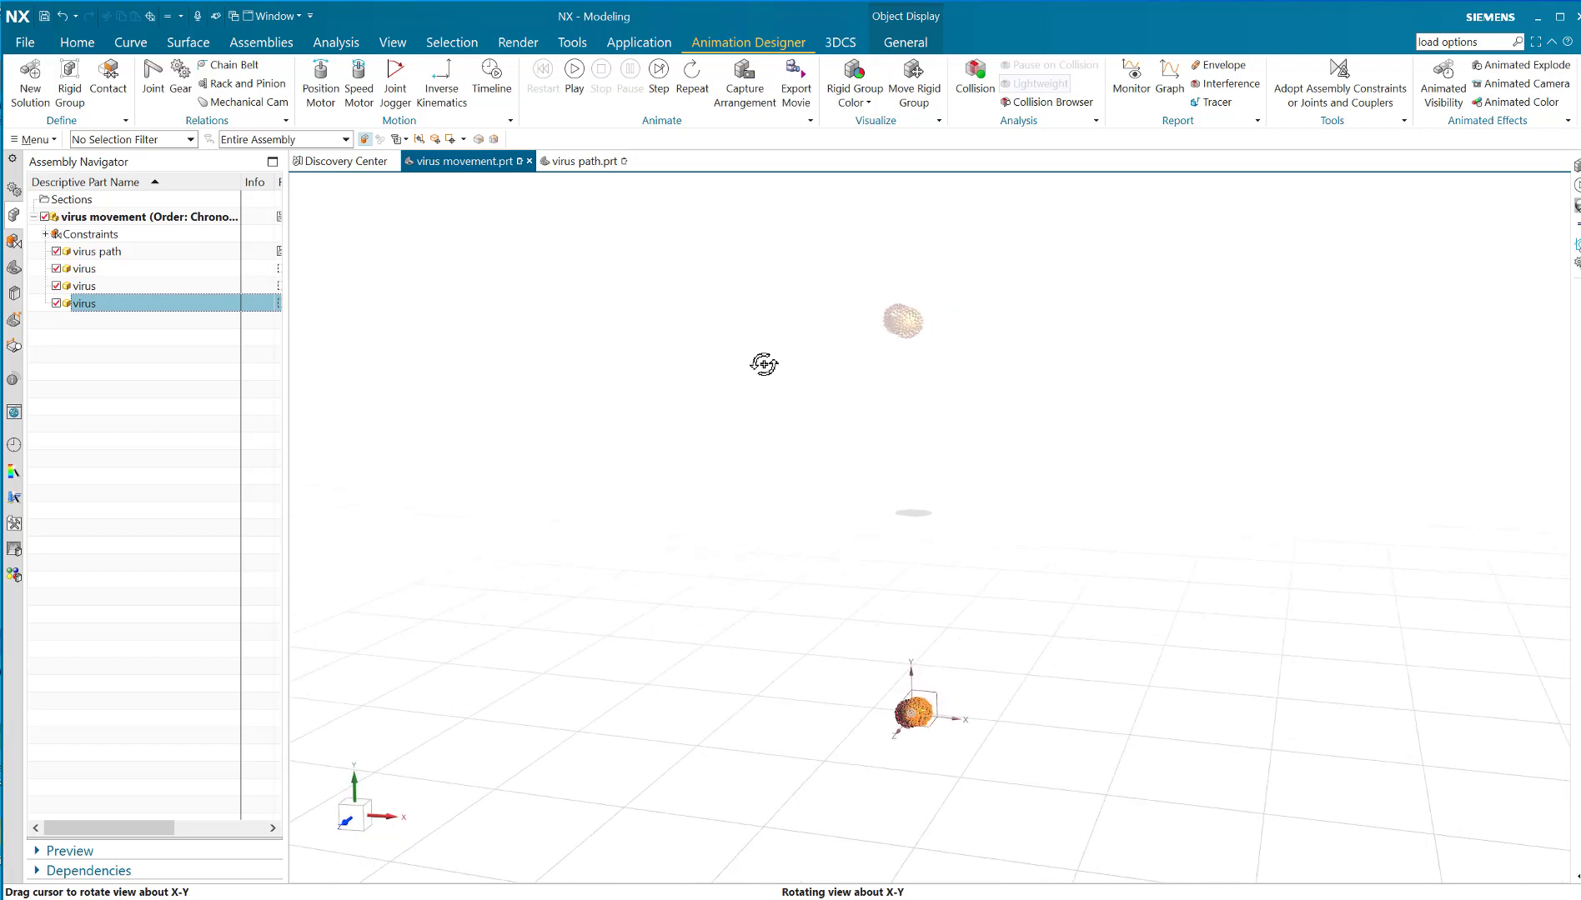
click(575, 70)
click(601, 70)
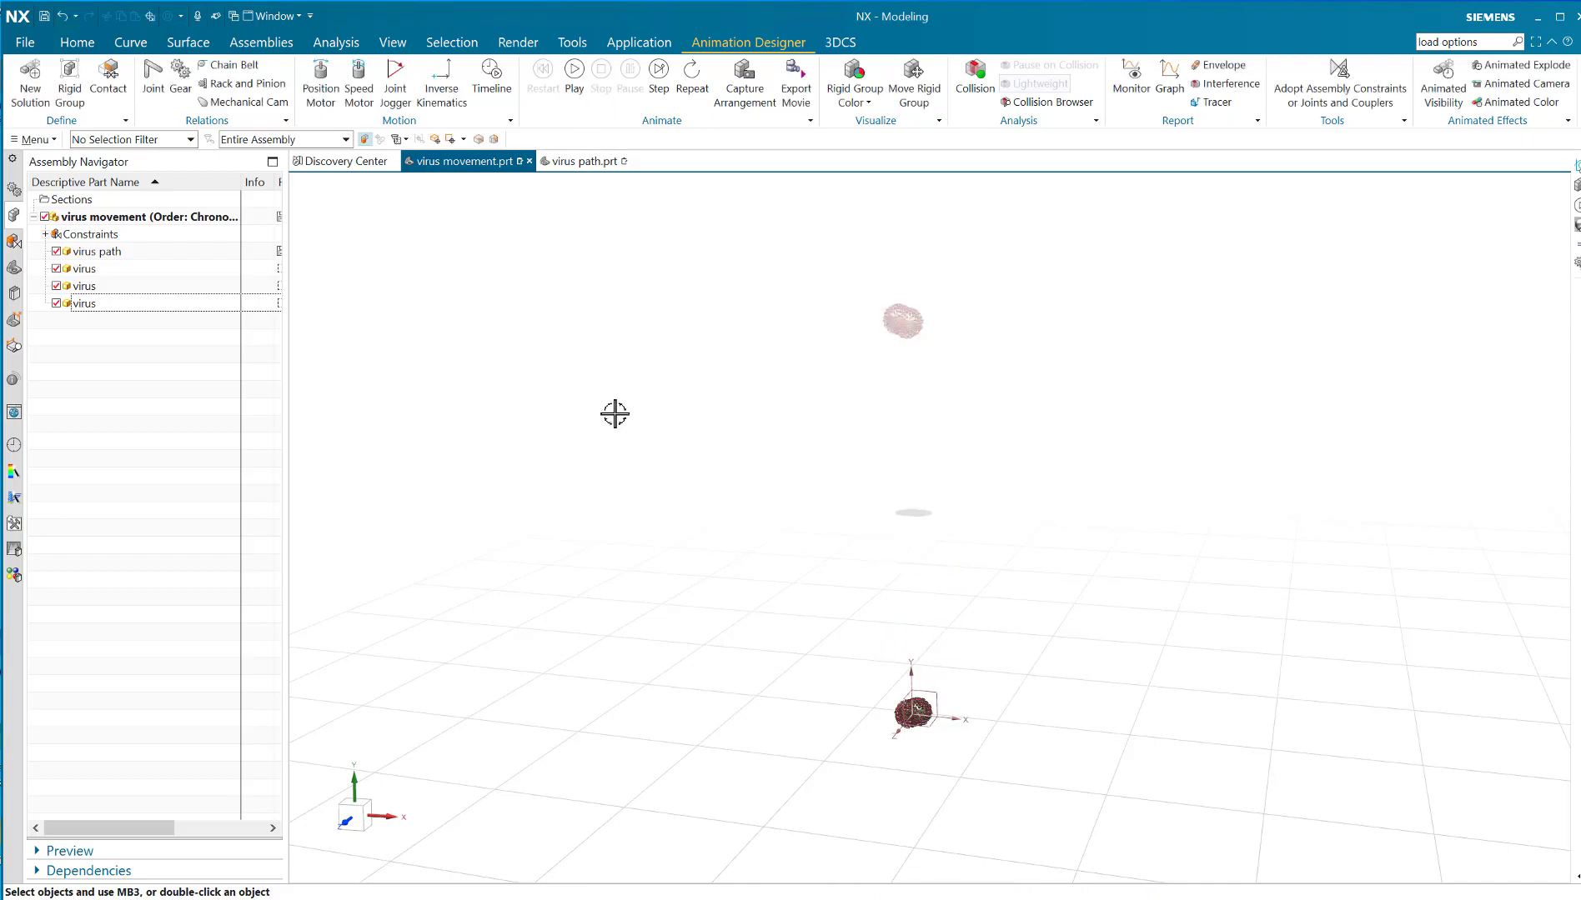
Step: Switch the display from the reflective floor-grid rendering to a plain shaded style around the virus model
mouse_move(892, 457)
middle_down()
mouse_move(972, 438)
mouse_move(970, 462)
mouse_move(970, 437)
mouse_move(883, 418)
mouse_move(913, 438)
middle_up()
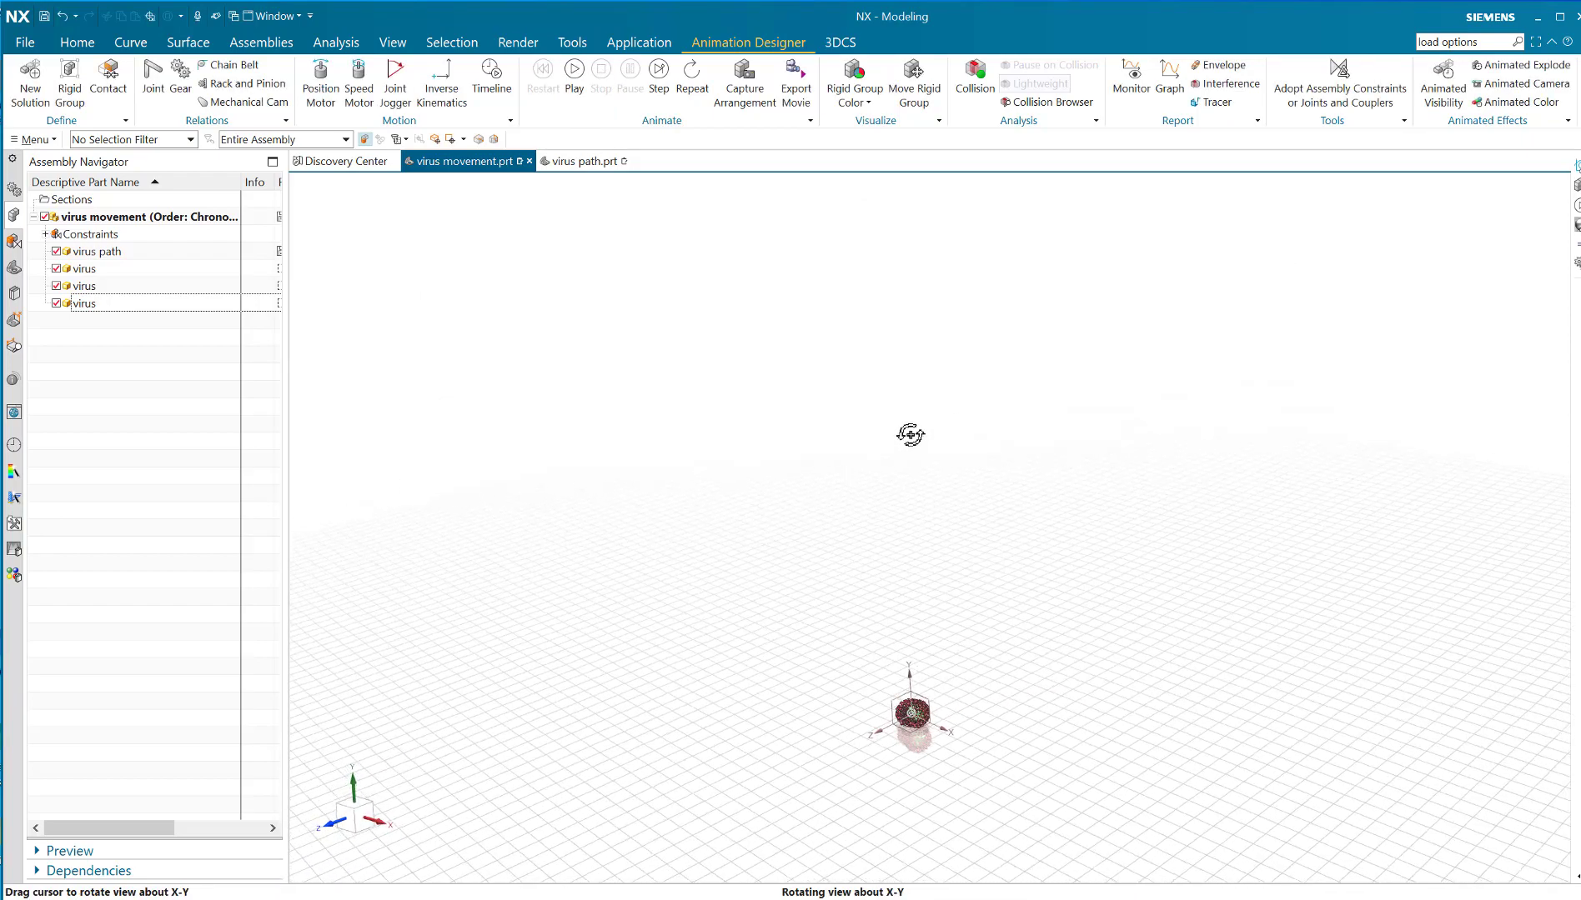
shift+middle_drag(1020, 694, 631, 537)
scroll(617, 467, up, 2)
right_click(634, 233)
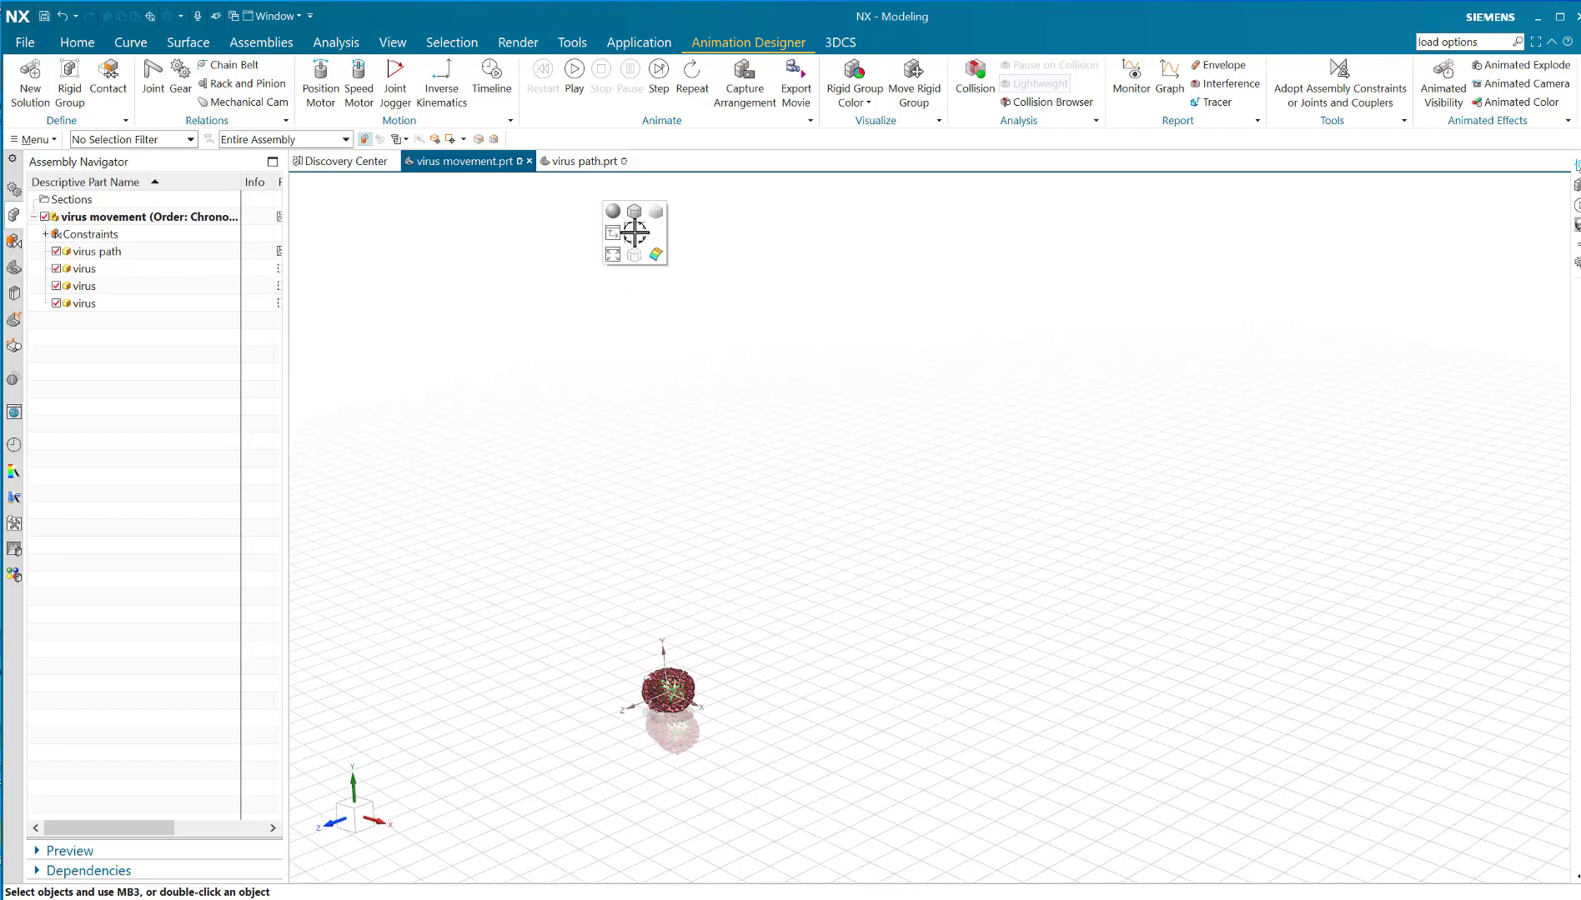
click(636, 214)
scroll(667, 691, up, 2)
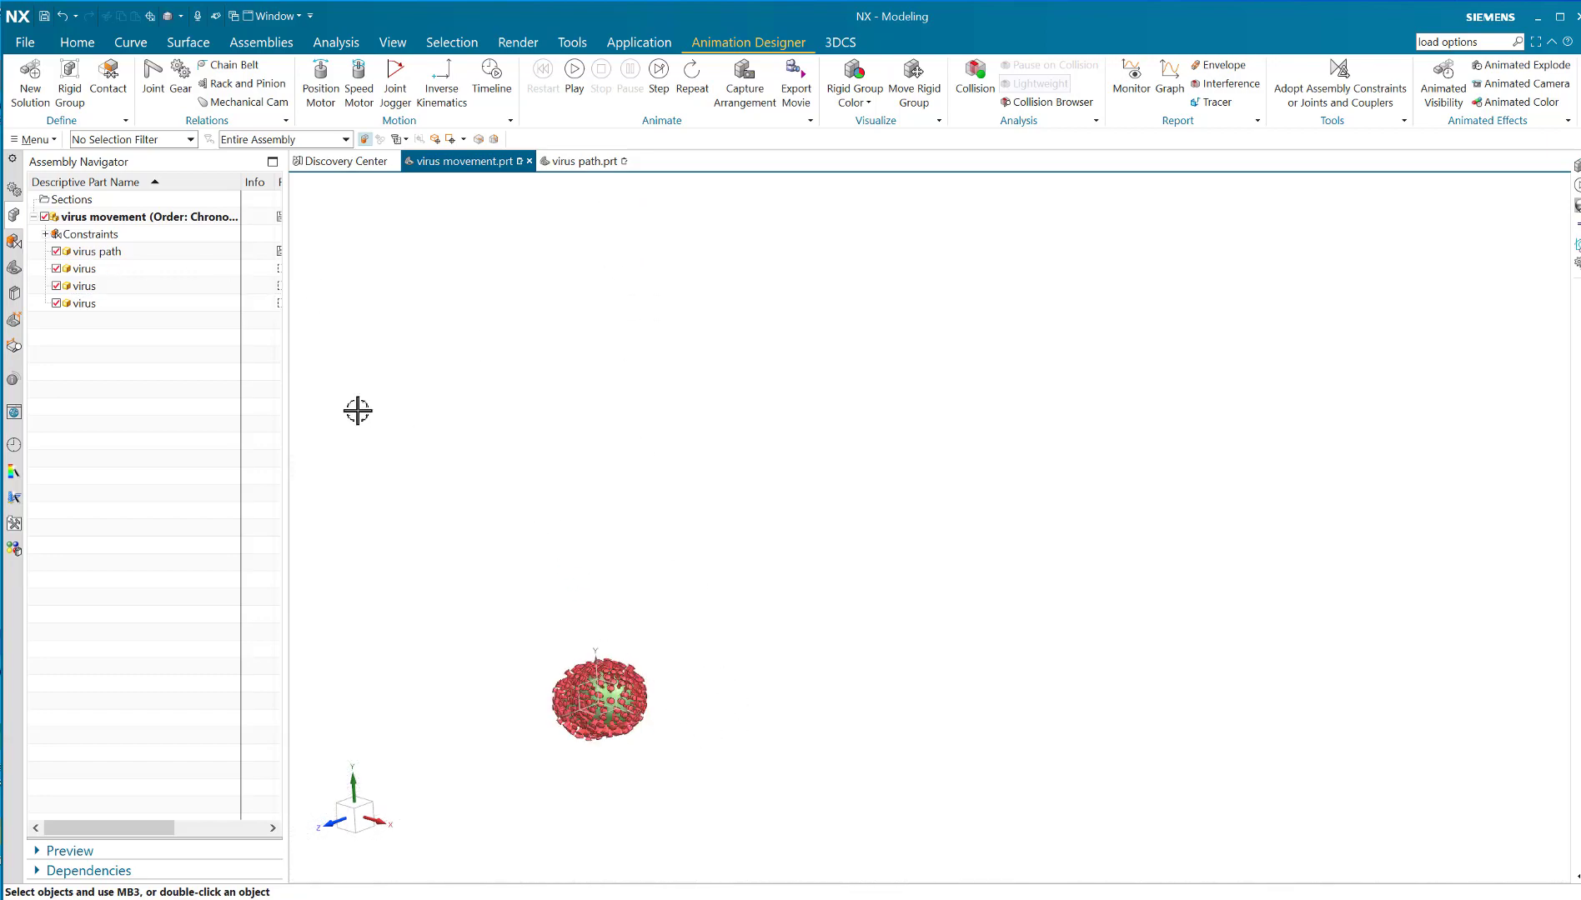
click(99, 254)
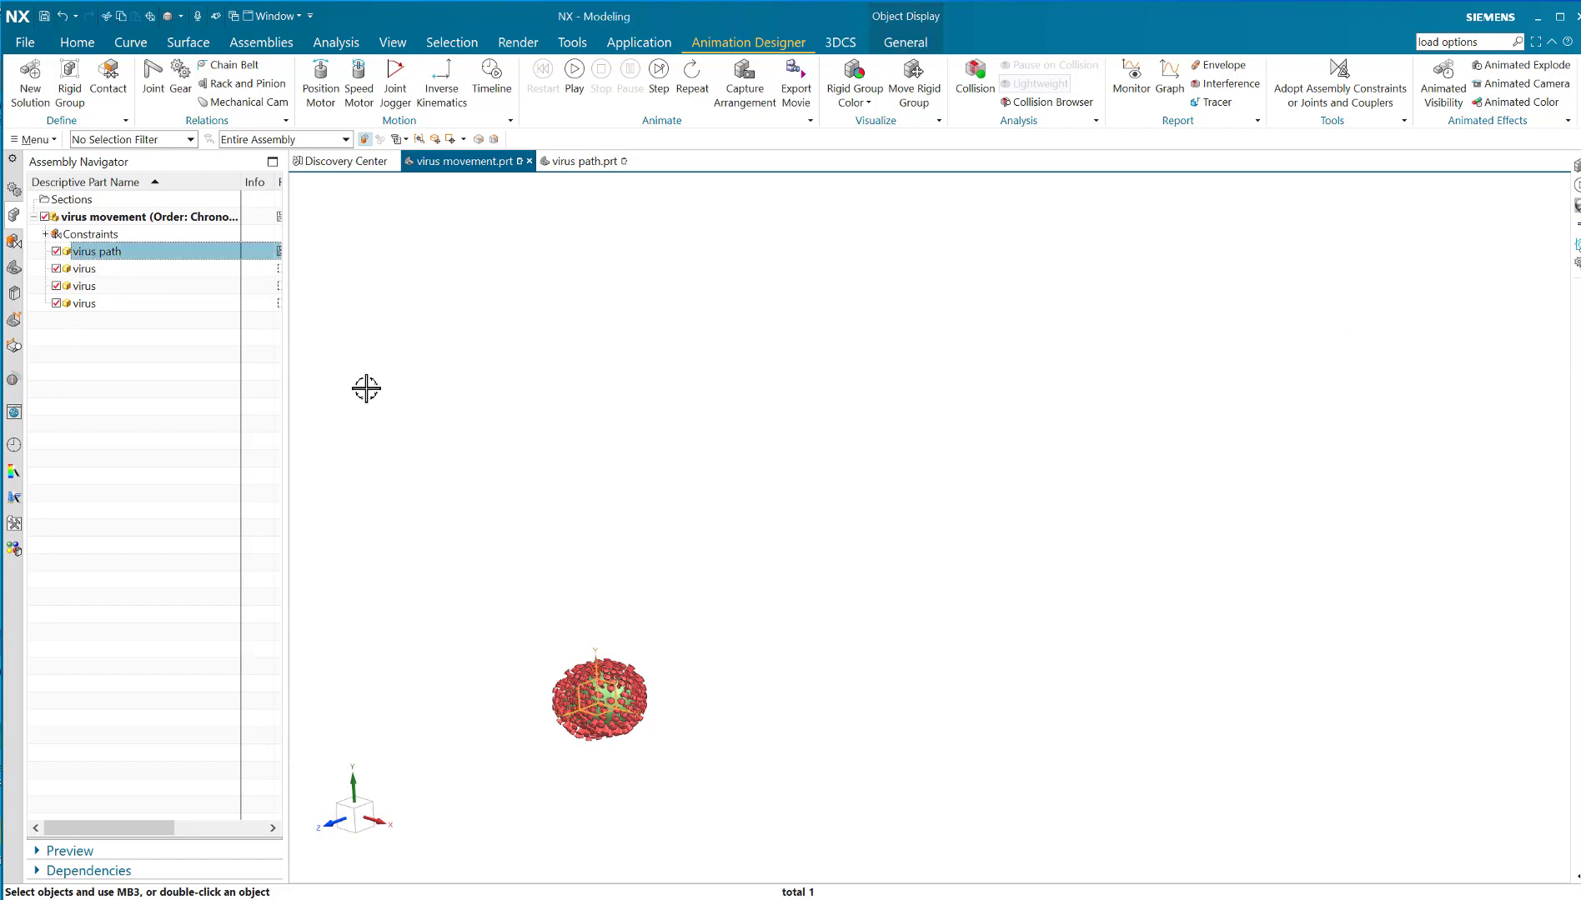
right_click(142, 252)
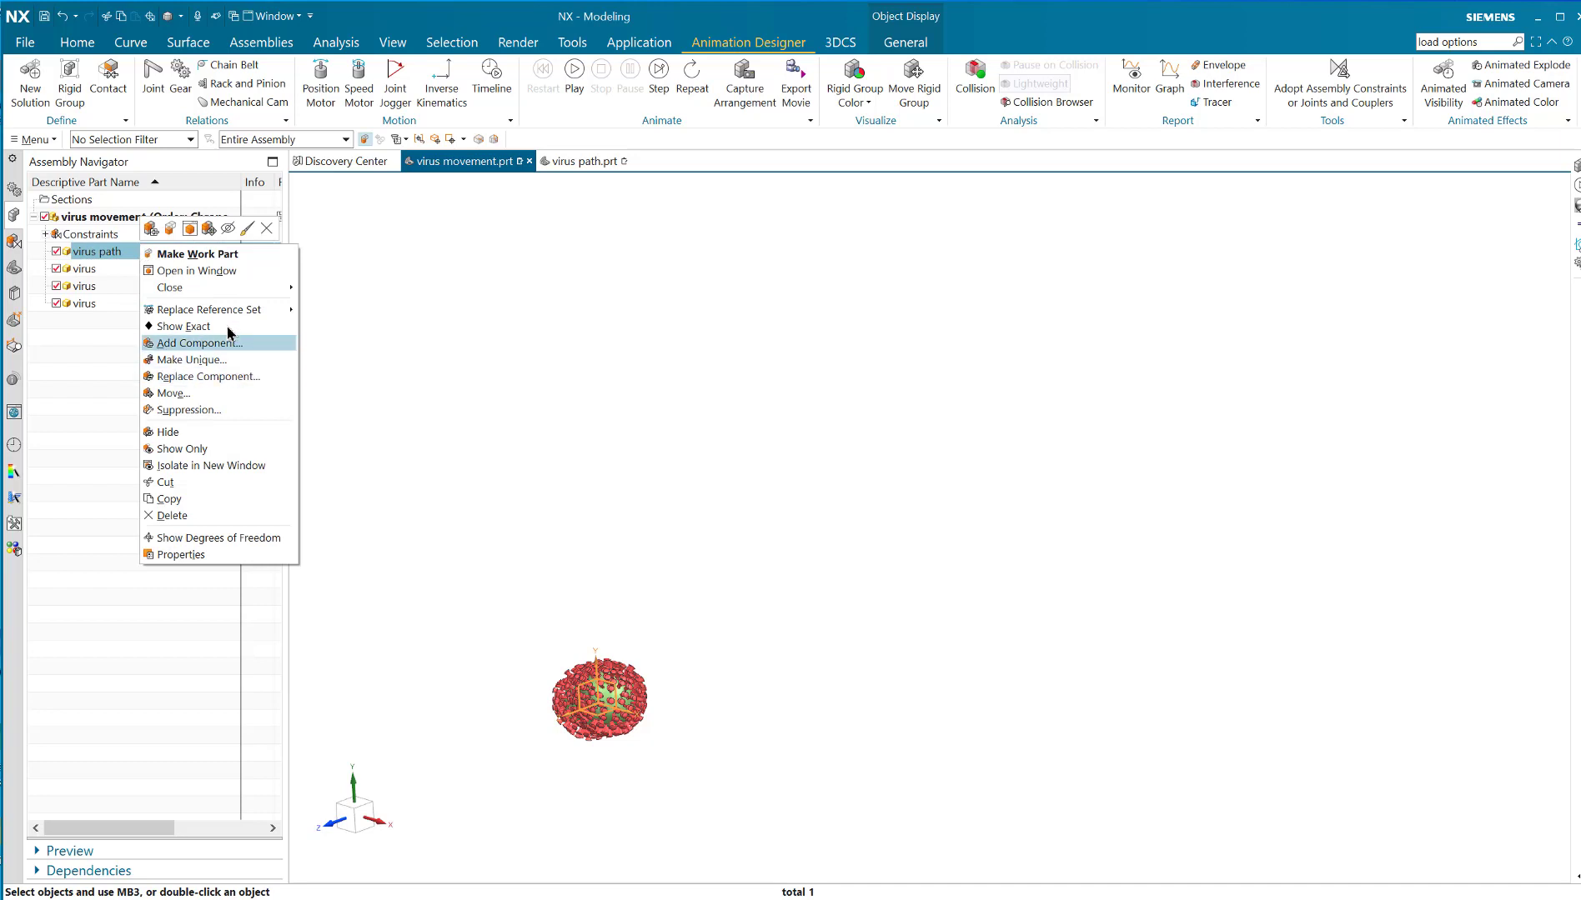
mouse_move(250, 309)
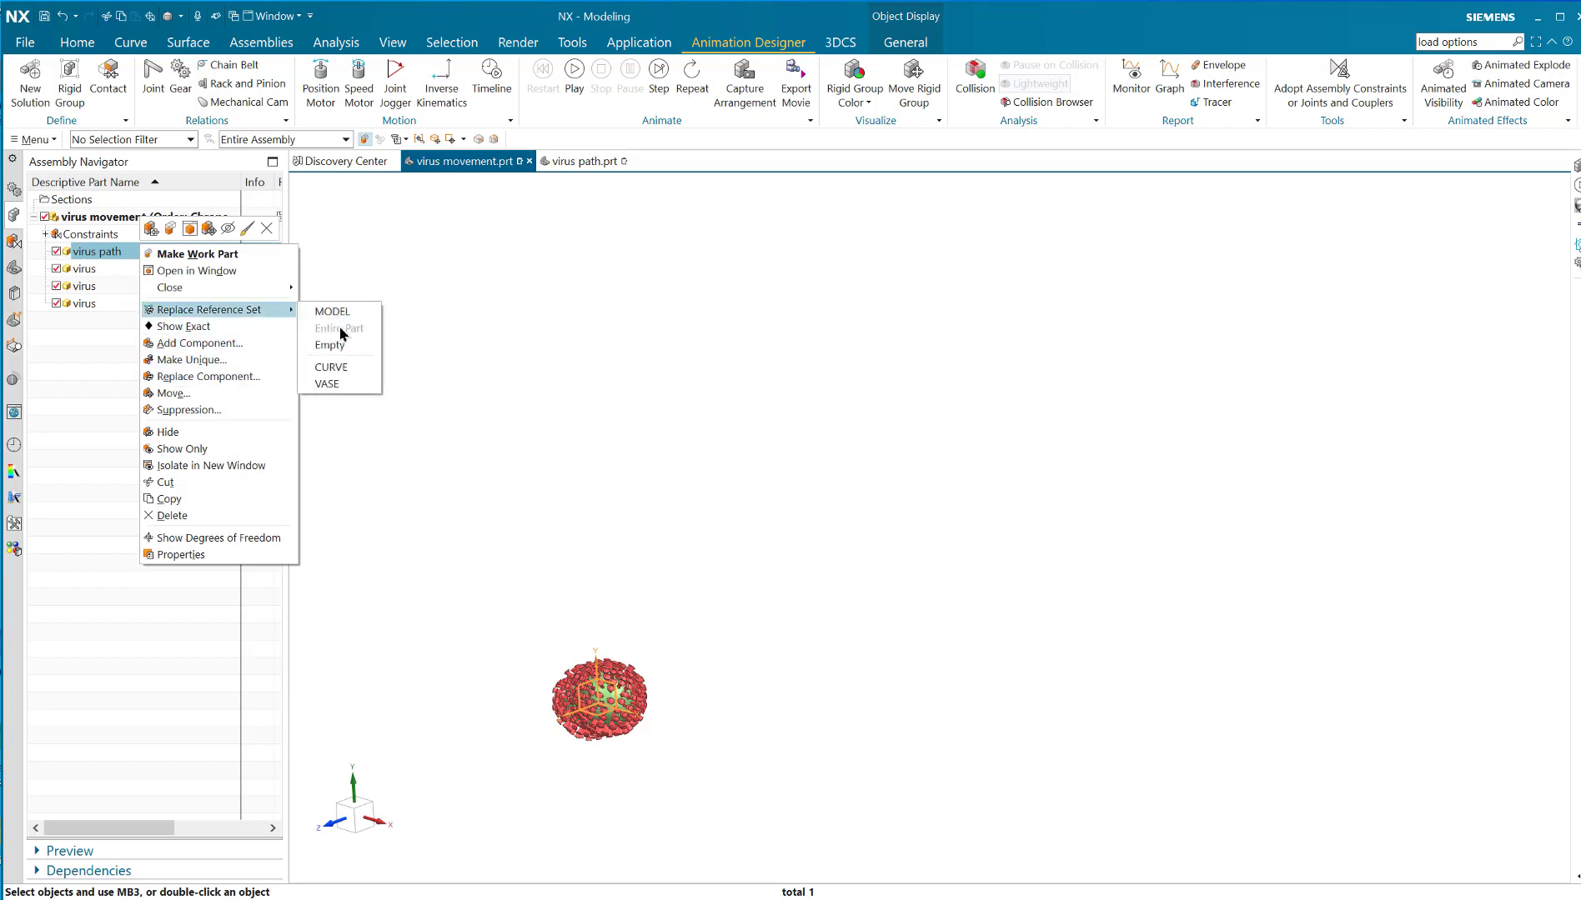
click(71, 448)
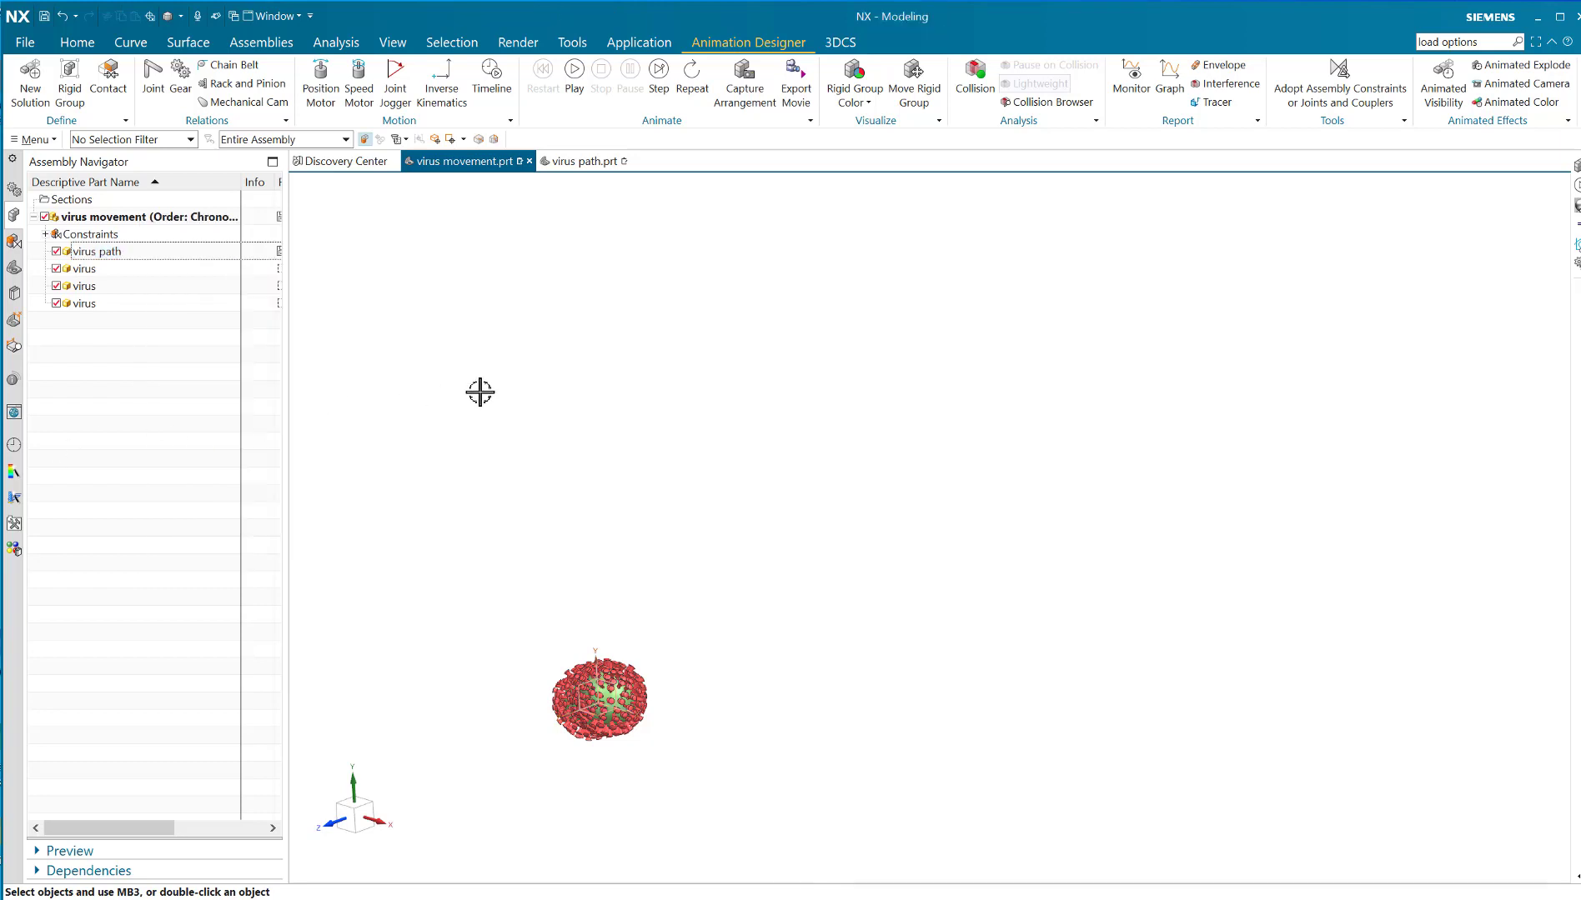
Step: Try to show the path curves by picking the virus path component from the hidden objects
key(ctrl+shift+k)
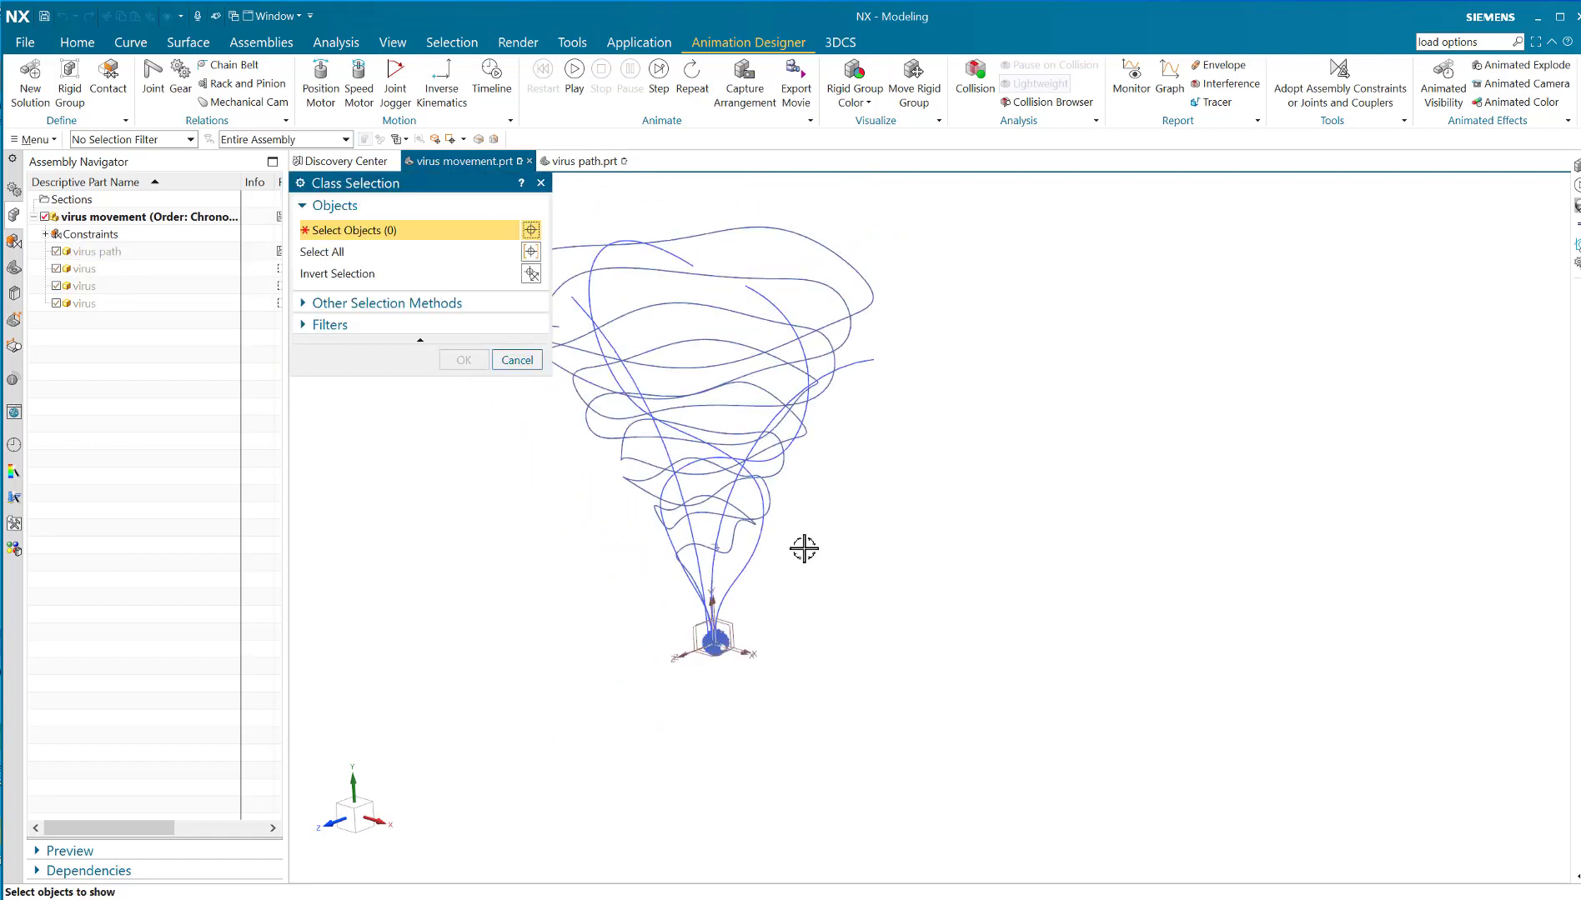
click(737, 461)
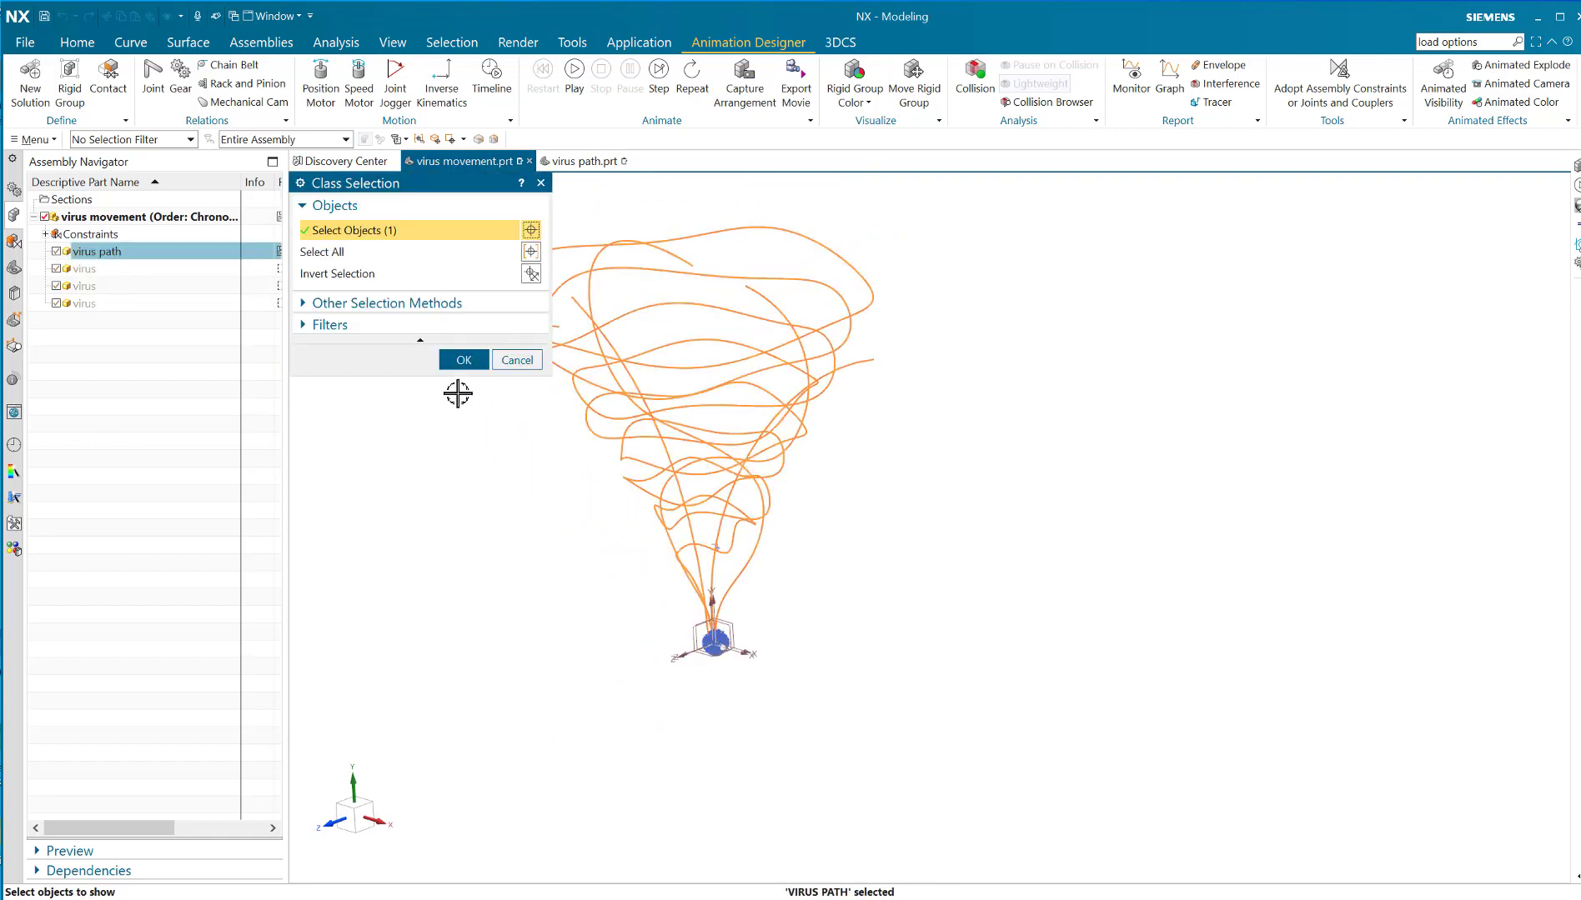
click(463, 360)
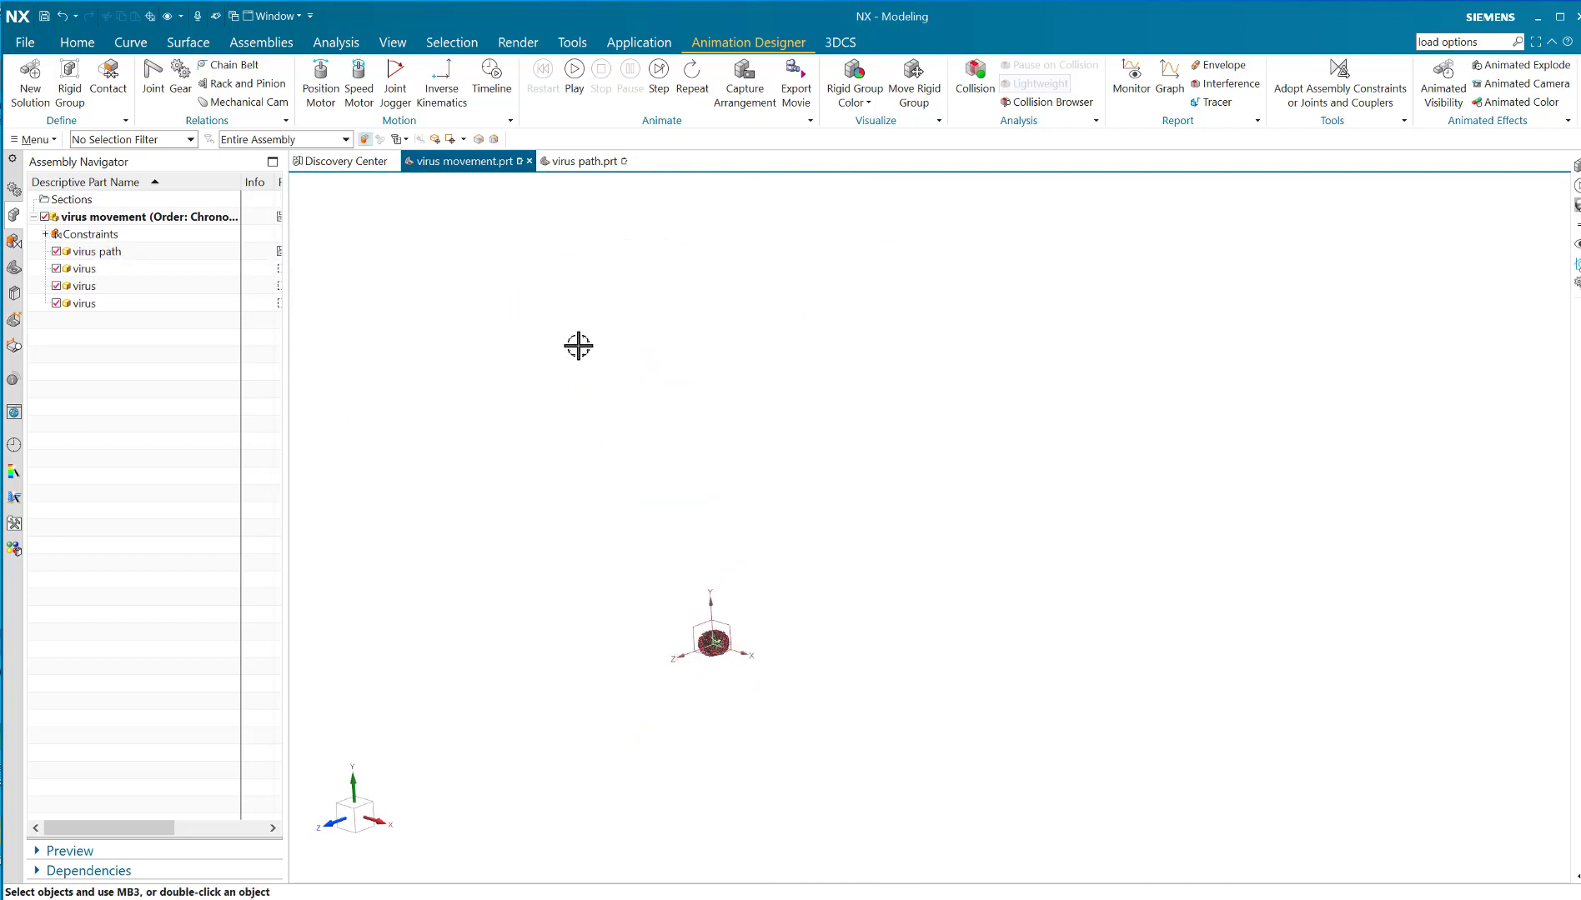
Step: Replace the reference set of the virus path component with CURVE
click(129, 254)
right_click(130, 255)
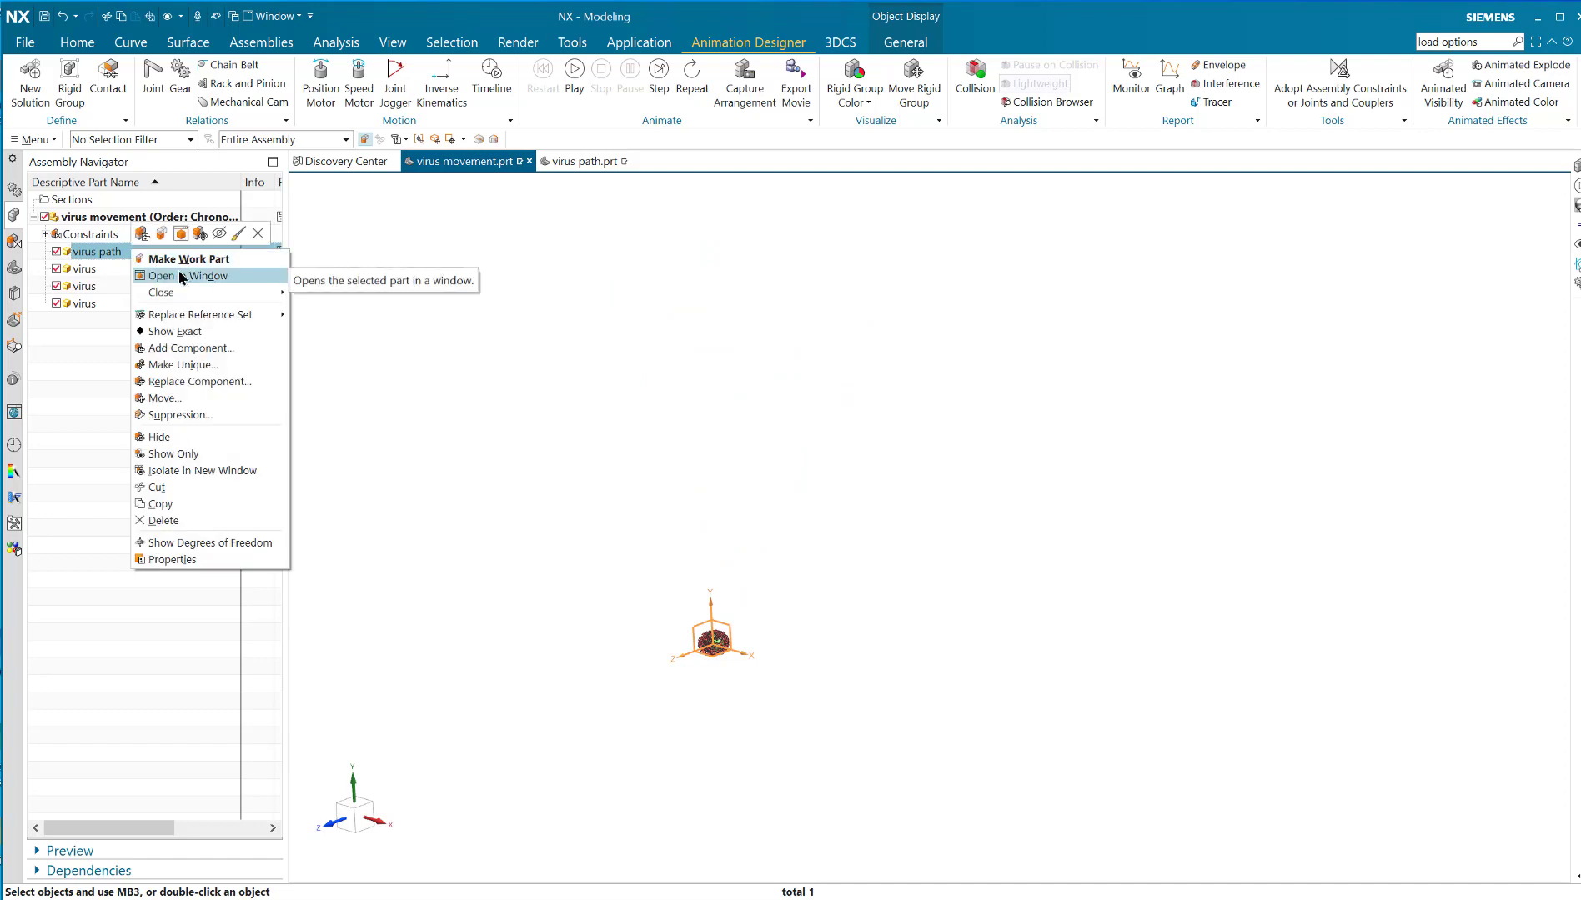
mouse_move(231, 314)
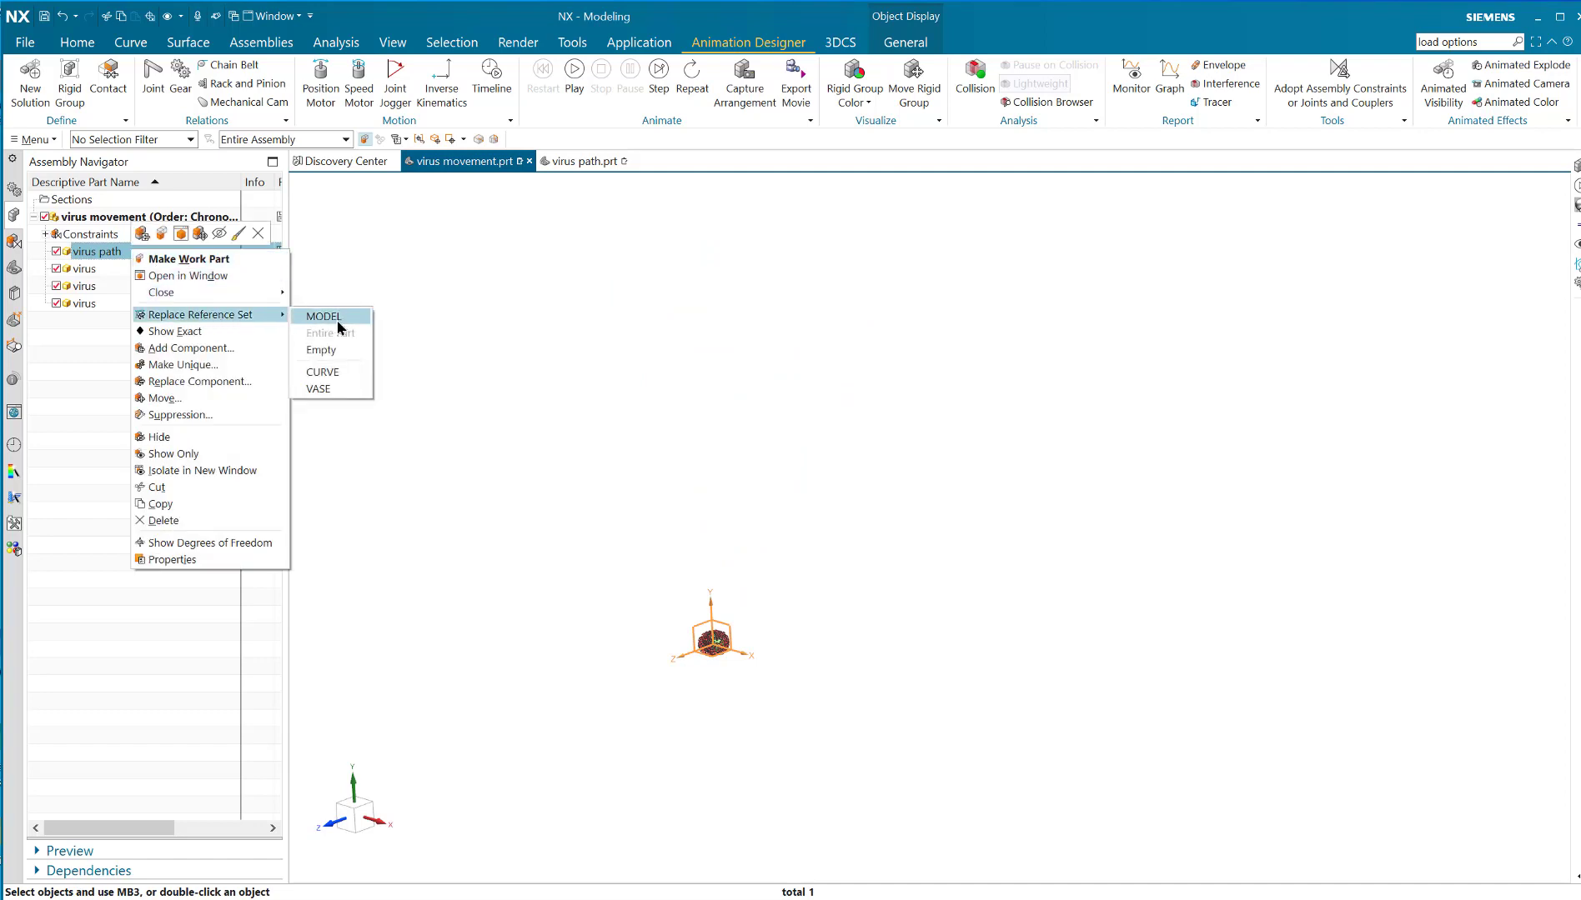
click(331, 373)
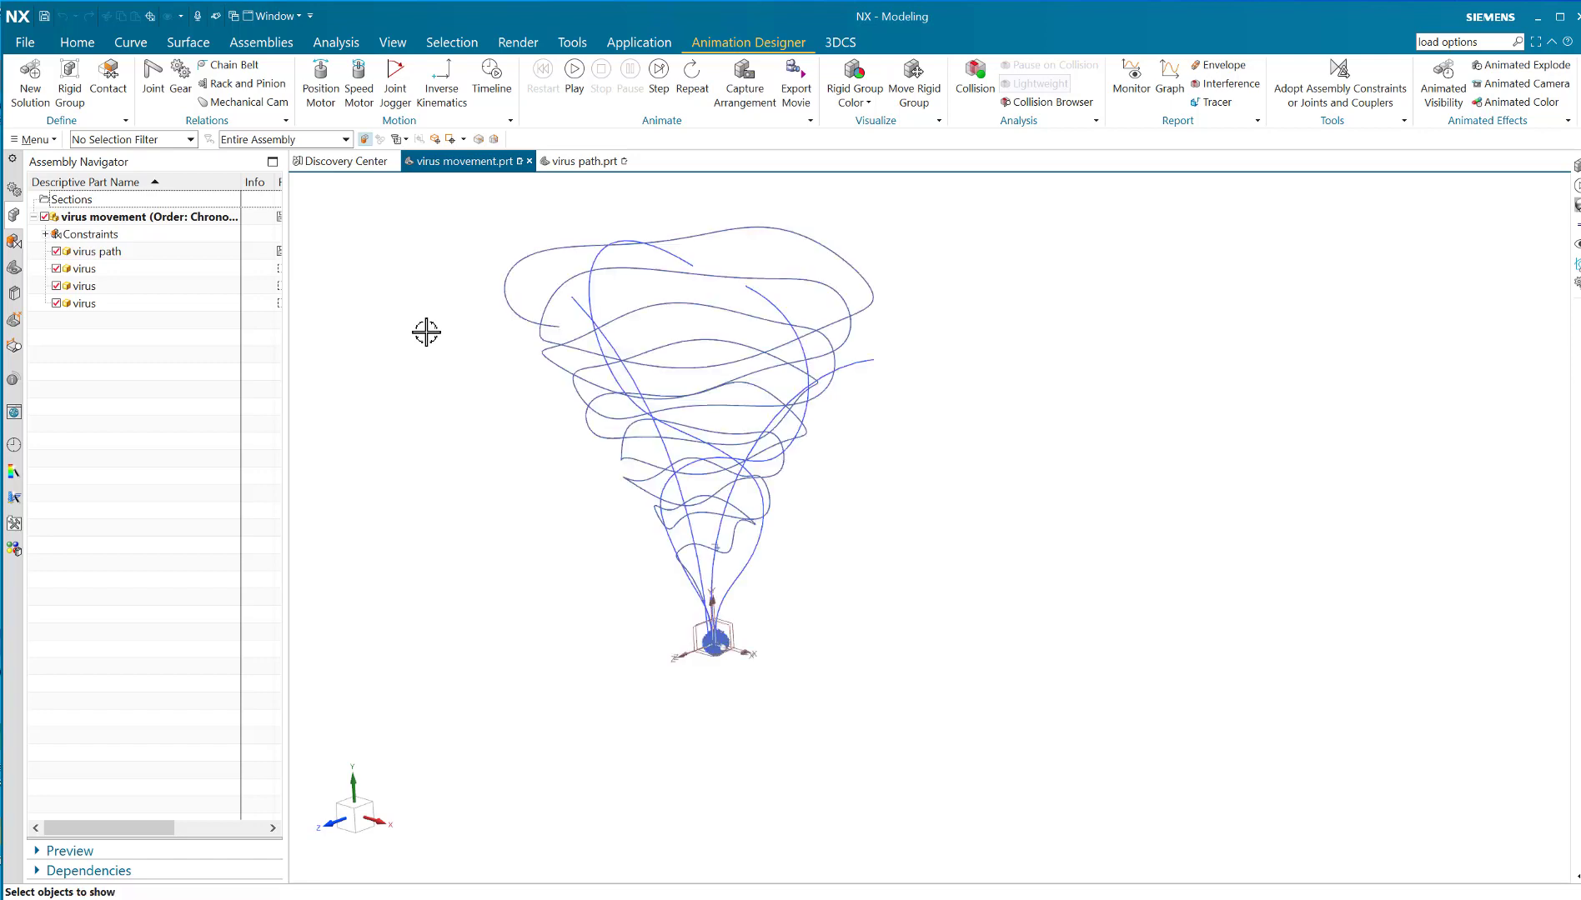
Step: Try to show the hidden geometry by window-selecting the lower path curves and the virus bodies
key(ctrl+shift+k)
scroll(769, 626, down, 3)
drag(603, 382, 923, 753)
click(463, 360)
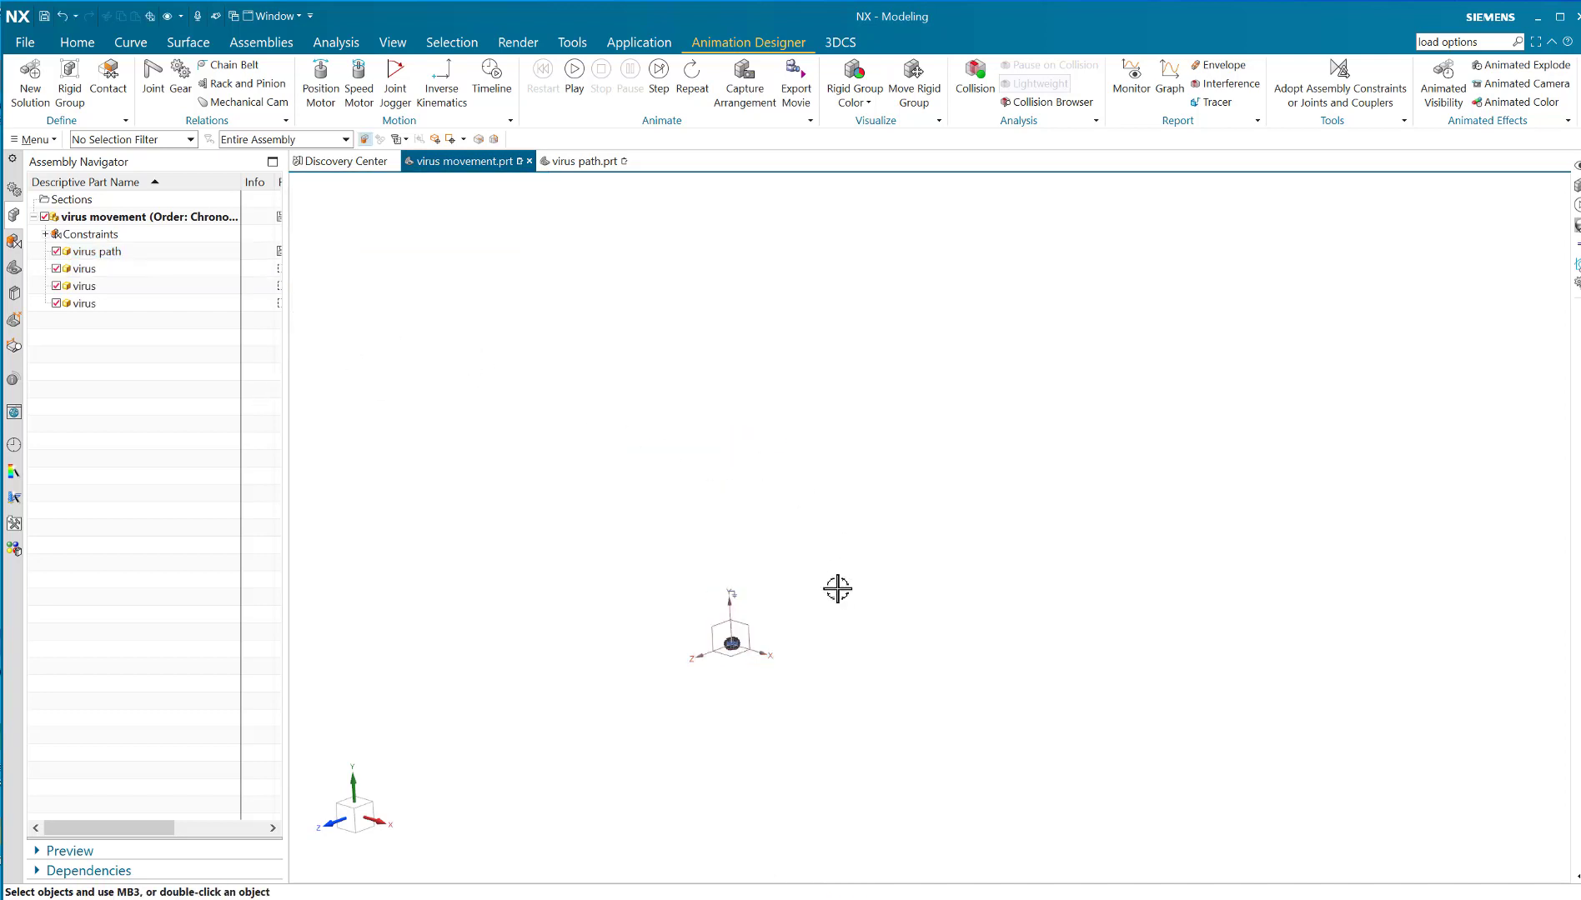
shift+middle_drag(837, 589, 505, 512)
scroll(505, 513, up, 2)
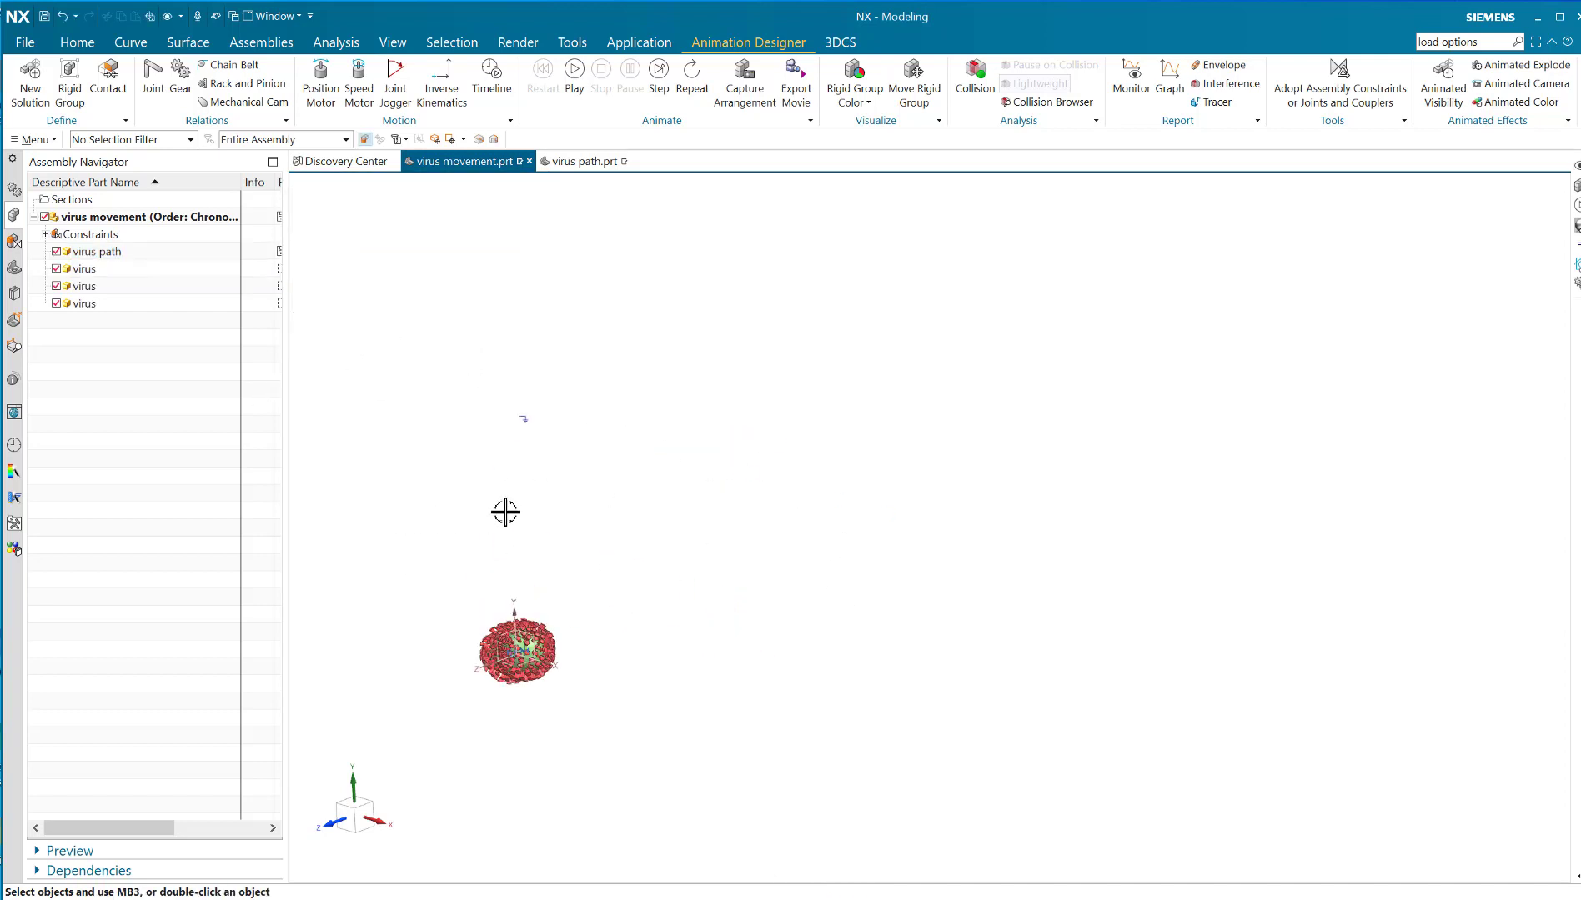
scroll(504, 512, down, 2)
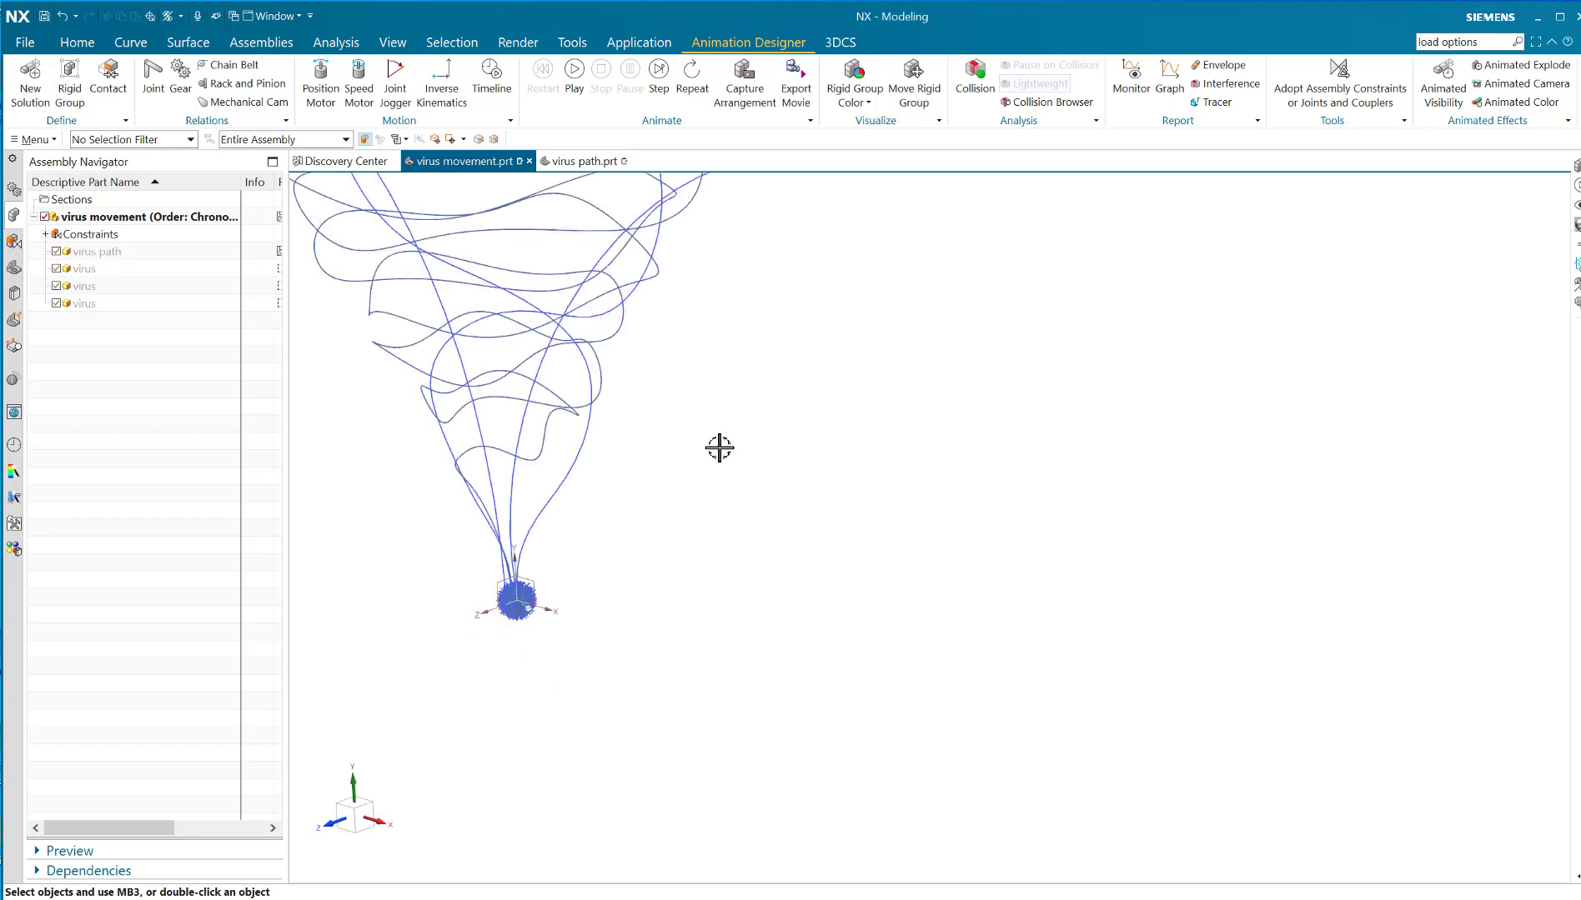
Step: Swap the shown and hidden objects, and show the three virus components together with the path curves
scroll(709, 534, down, 3)
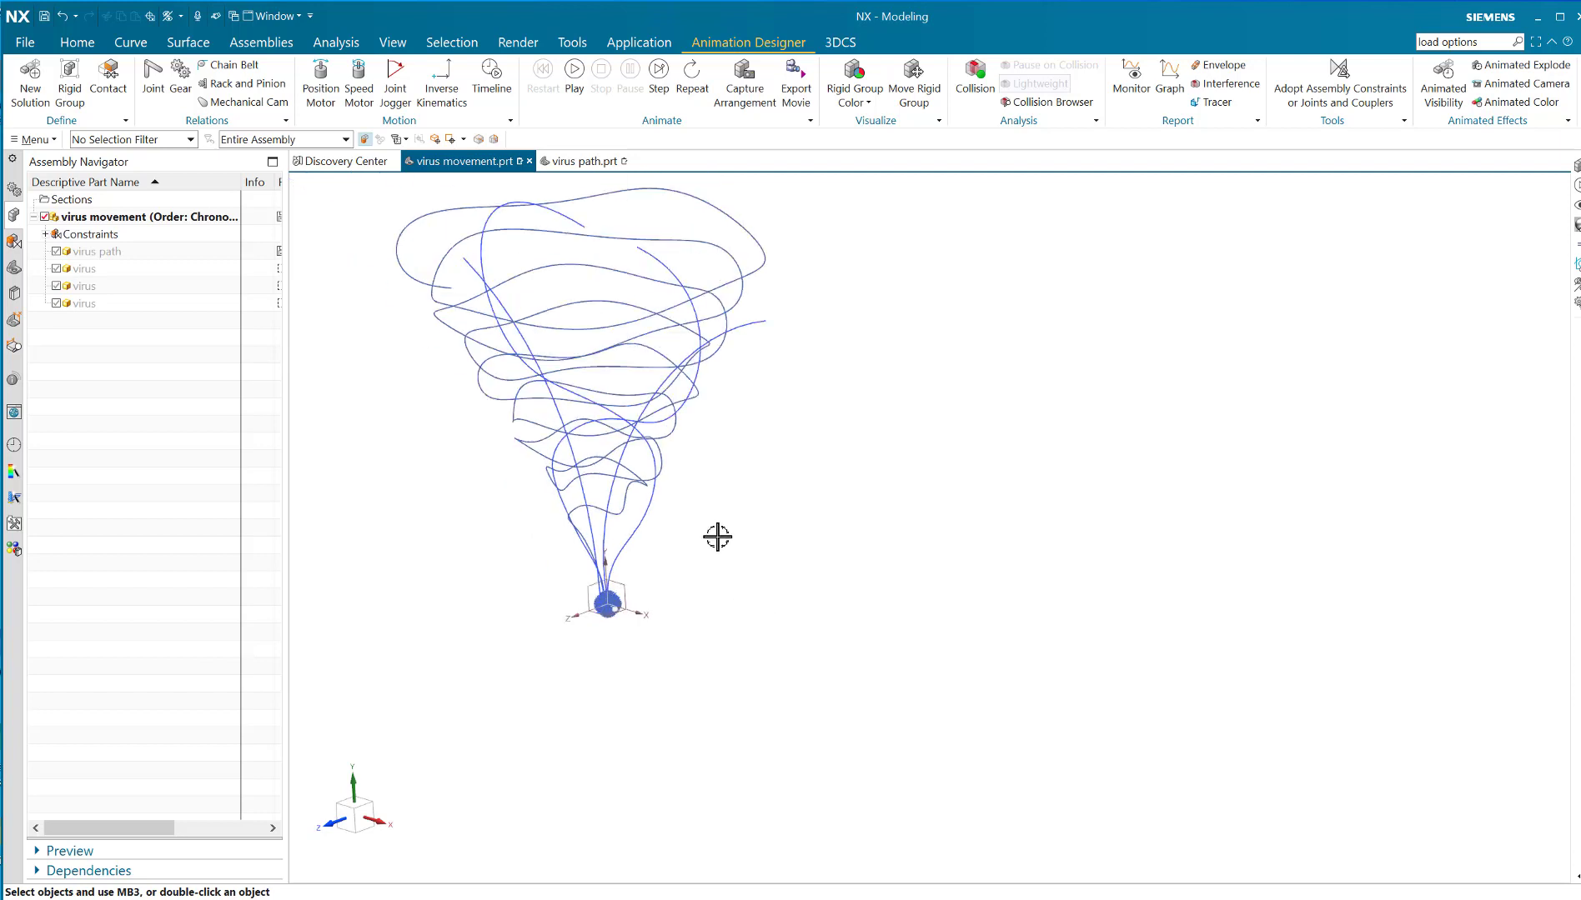
key(ctrl+shift+k)
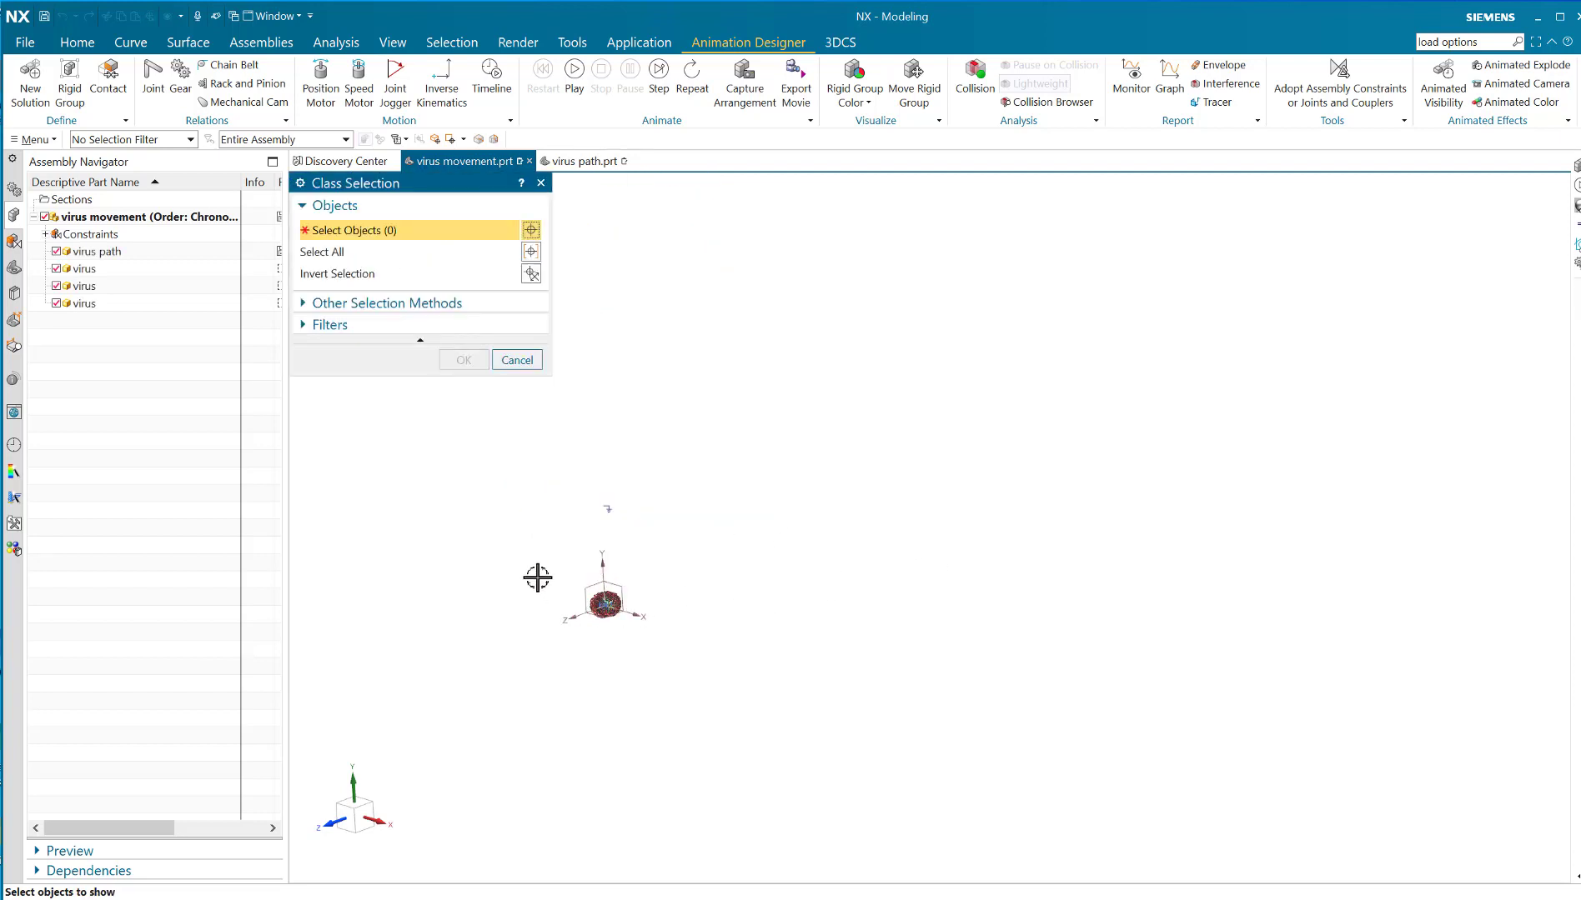
drag(536, 560, 700, 656)
click(463, 359)
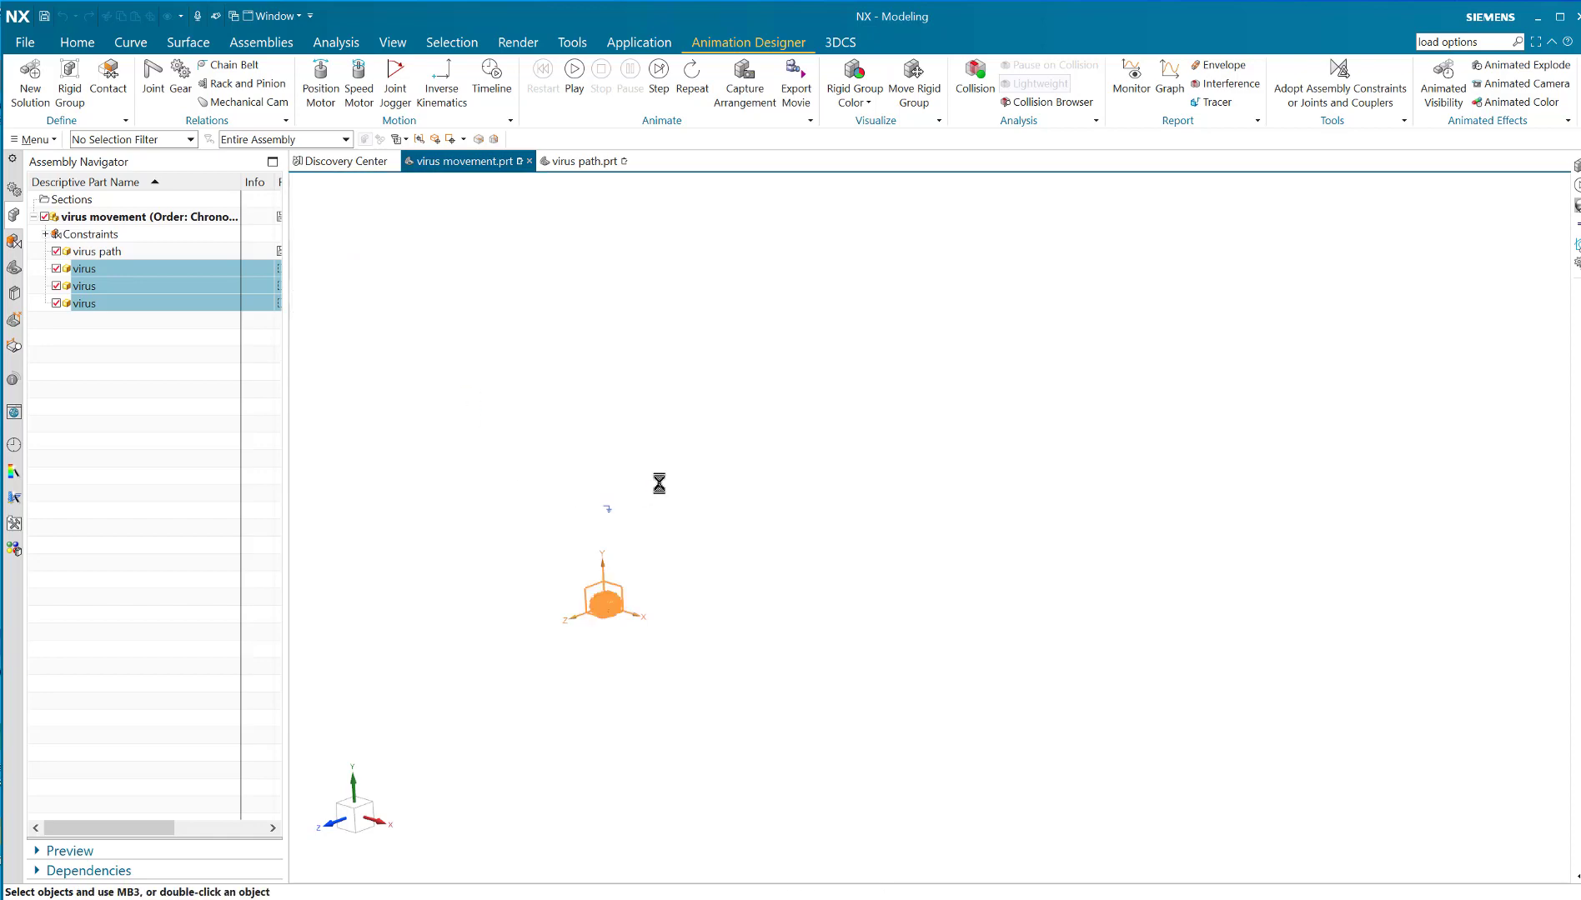
scroll(693, 498, up, 3)
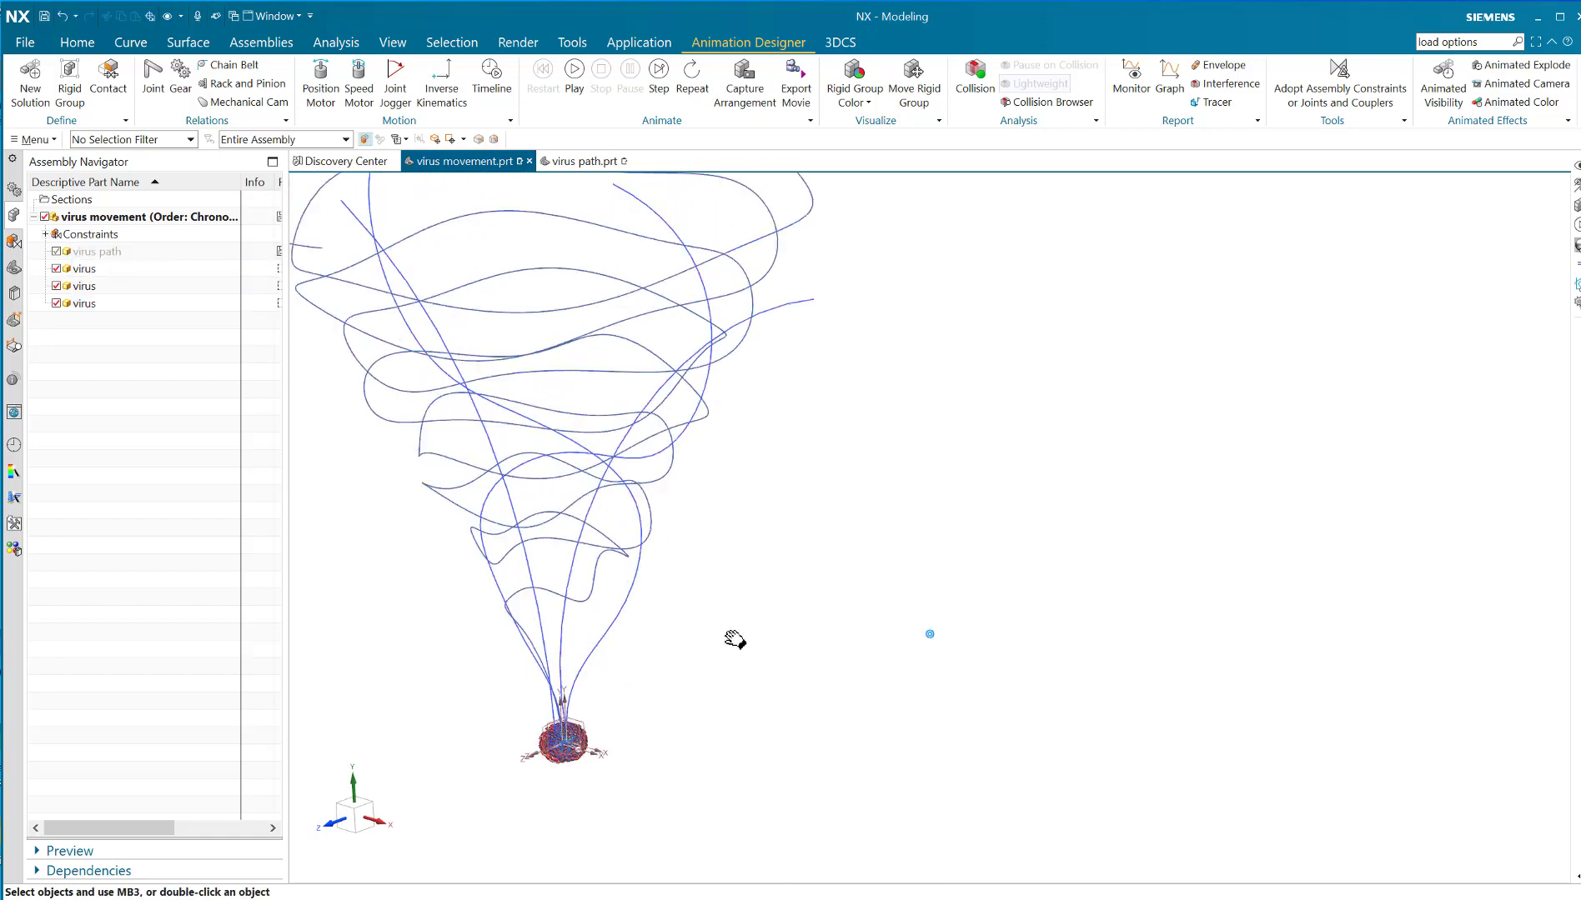
shift+middle_drag(734, 635, 786, 694)
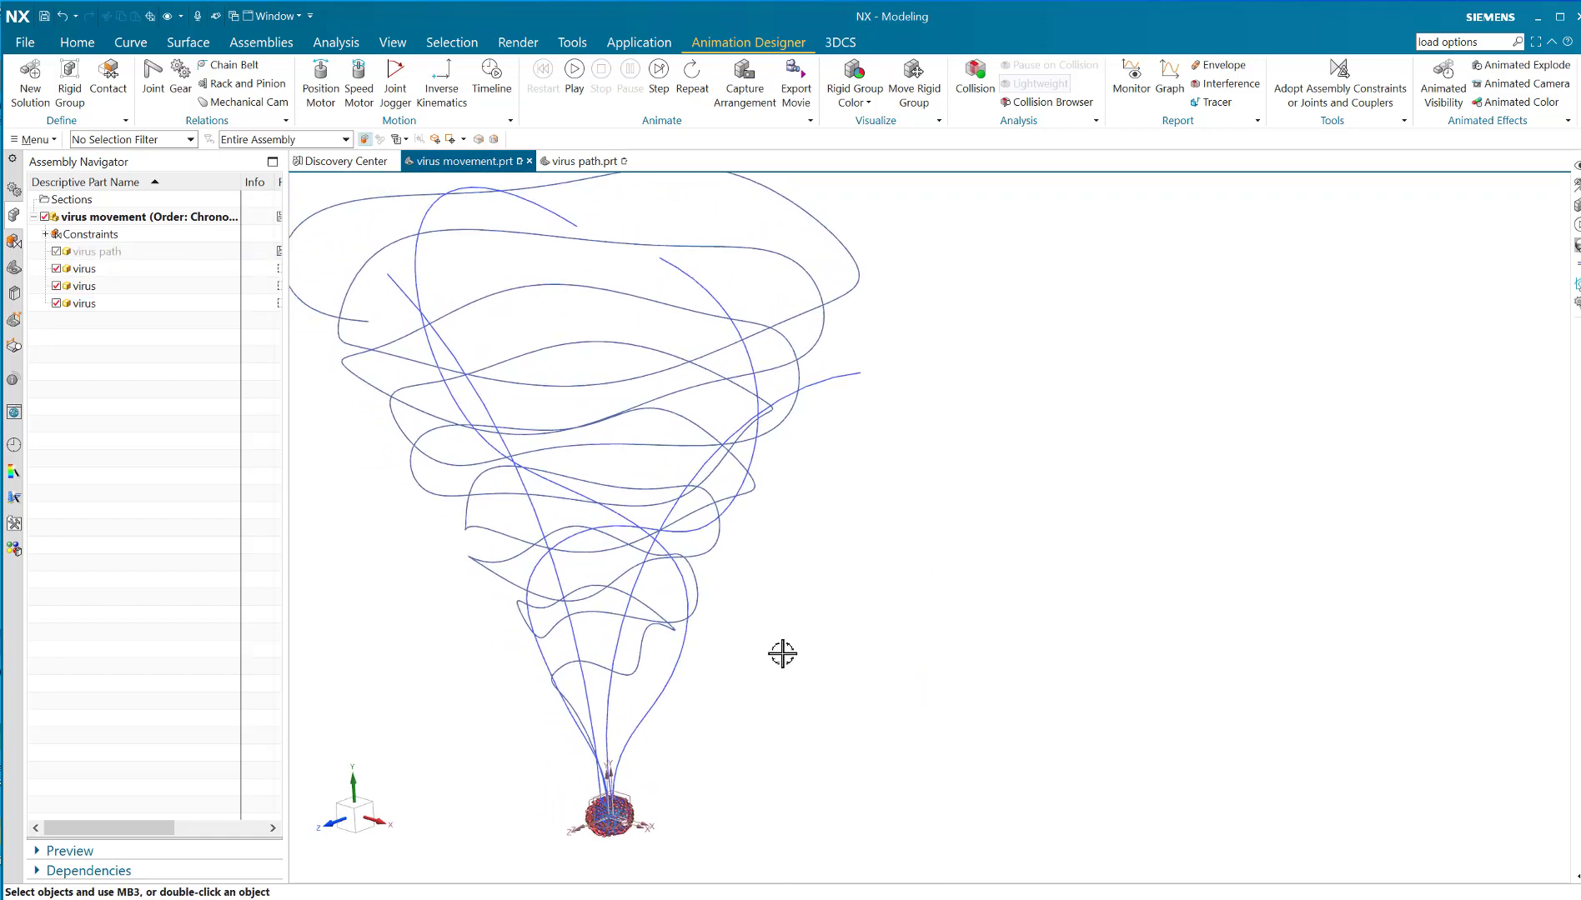
Step: Show the virus path component and hide all three virus components to isolate the path curves
click(56, 252)
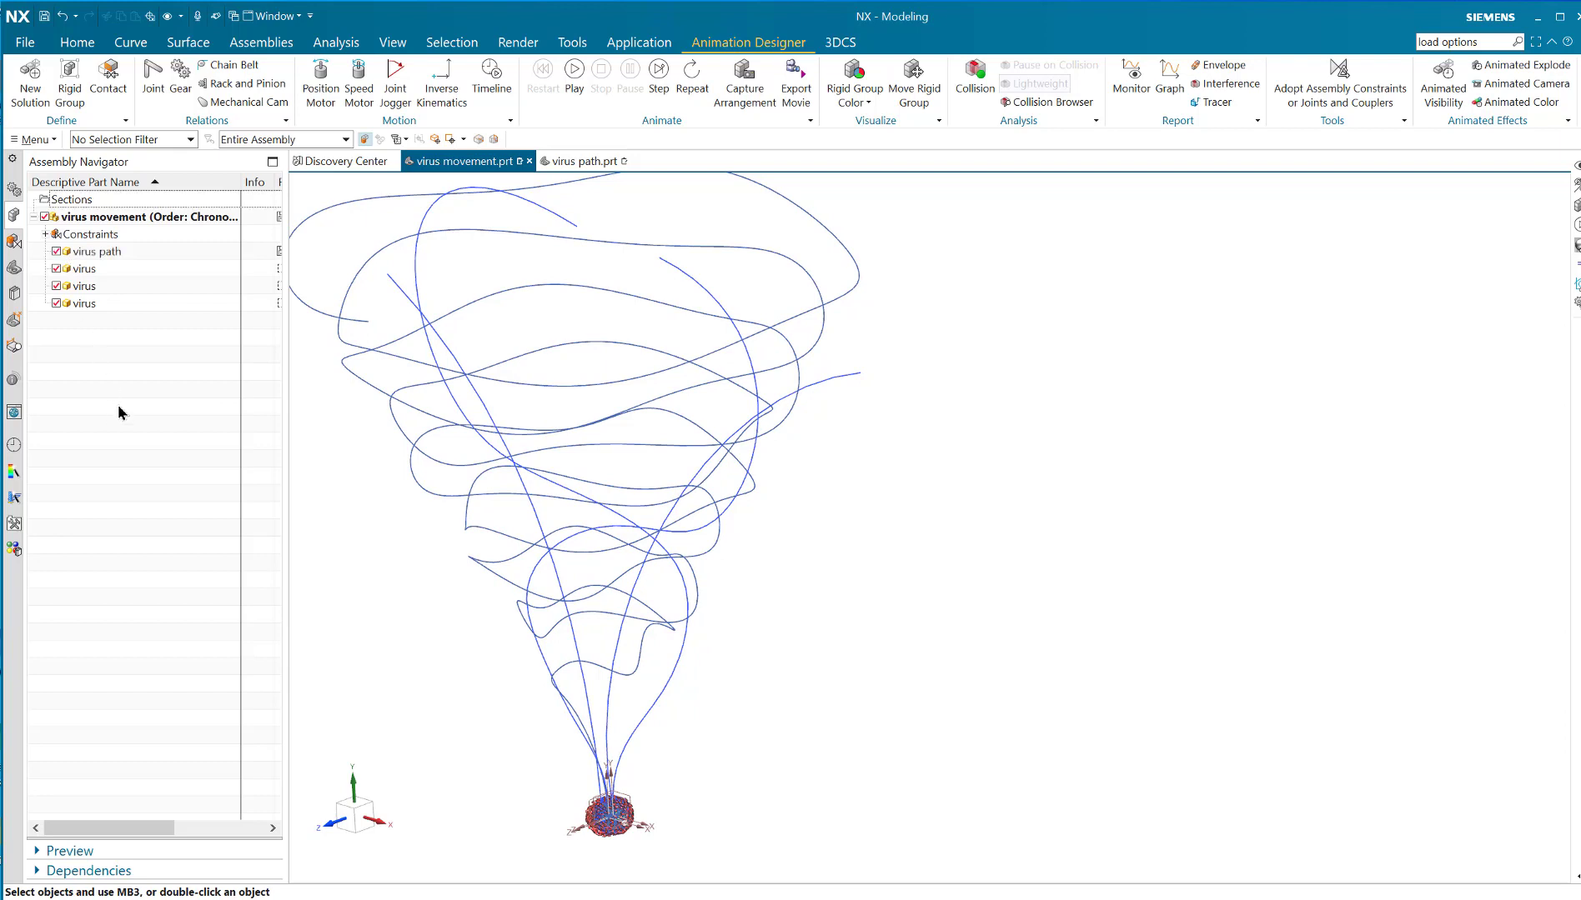
click(56, 269)
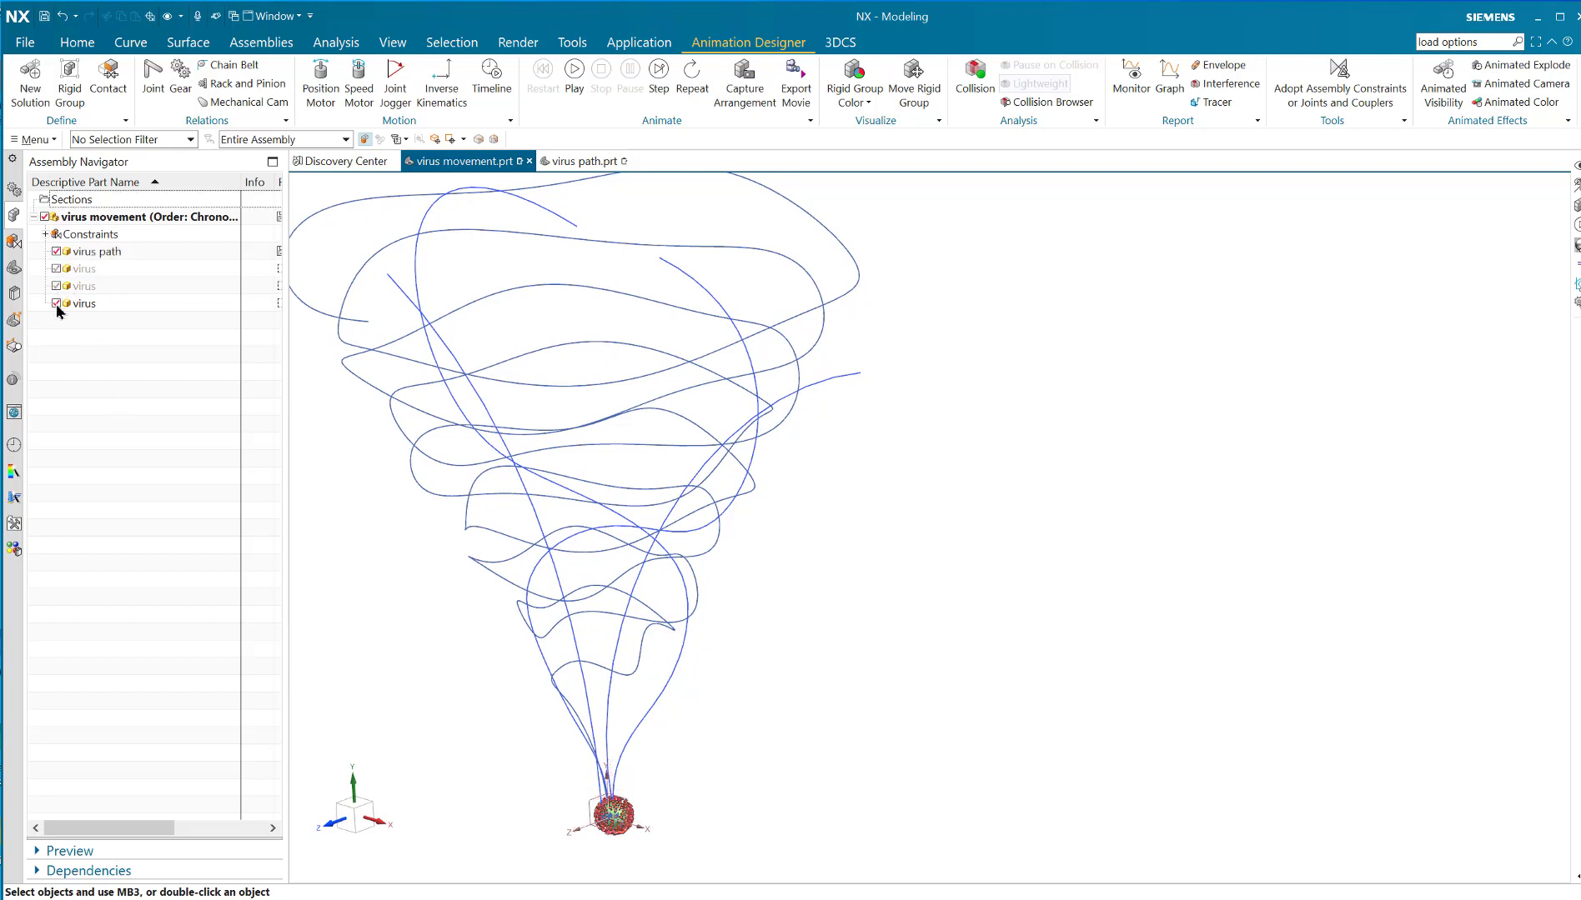
click(56, 303)
middle_drag(757, 792, 611, 779)
scroll(544, 785, up, 3)
scroll(547, 784, down, 2)
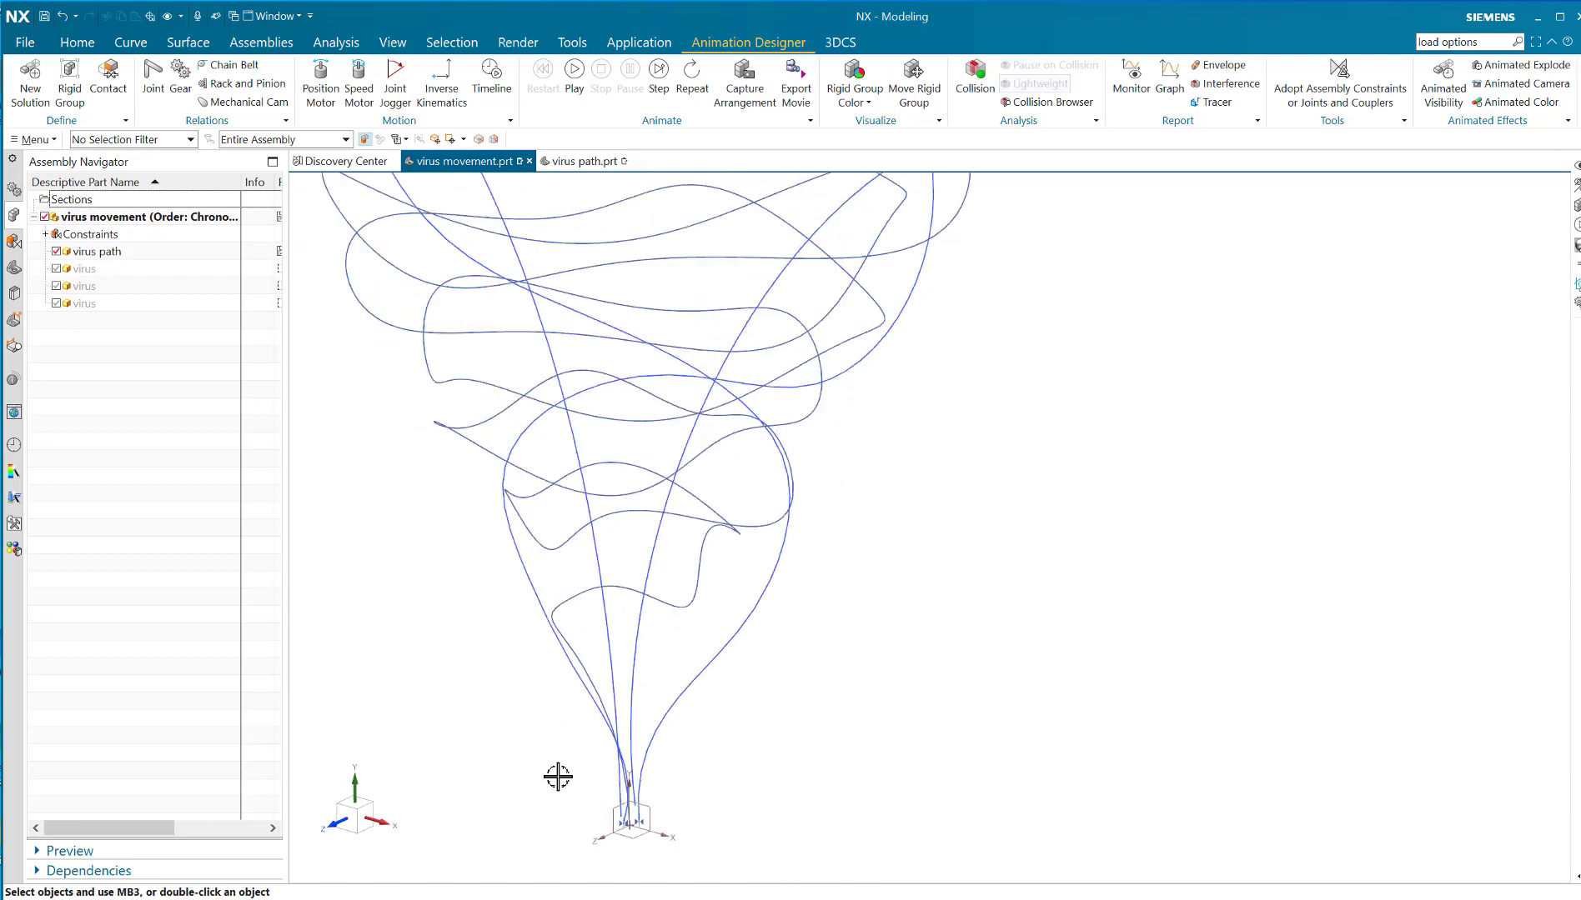
scroll(717, 761, down, 2)
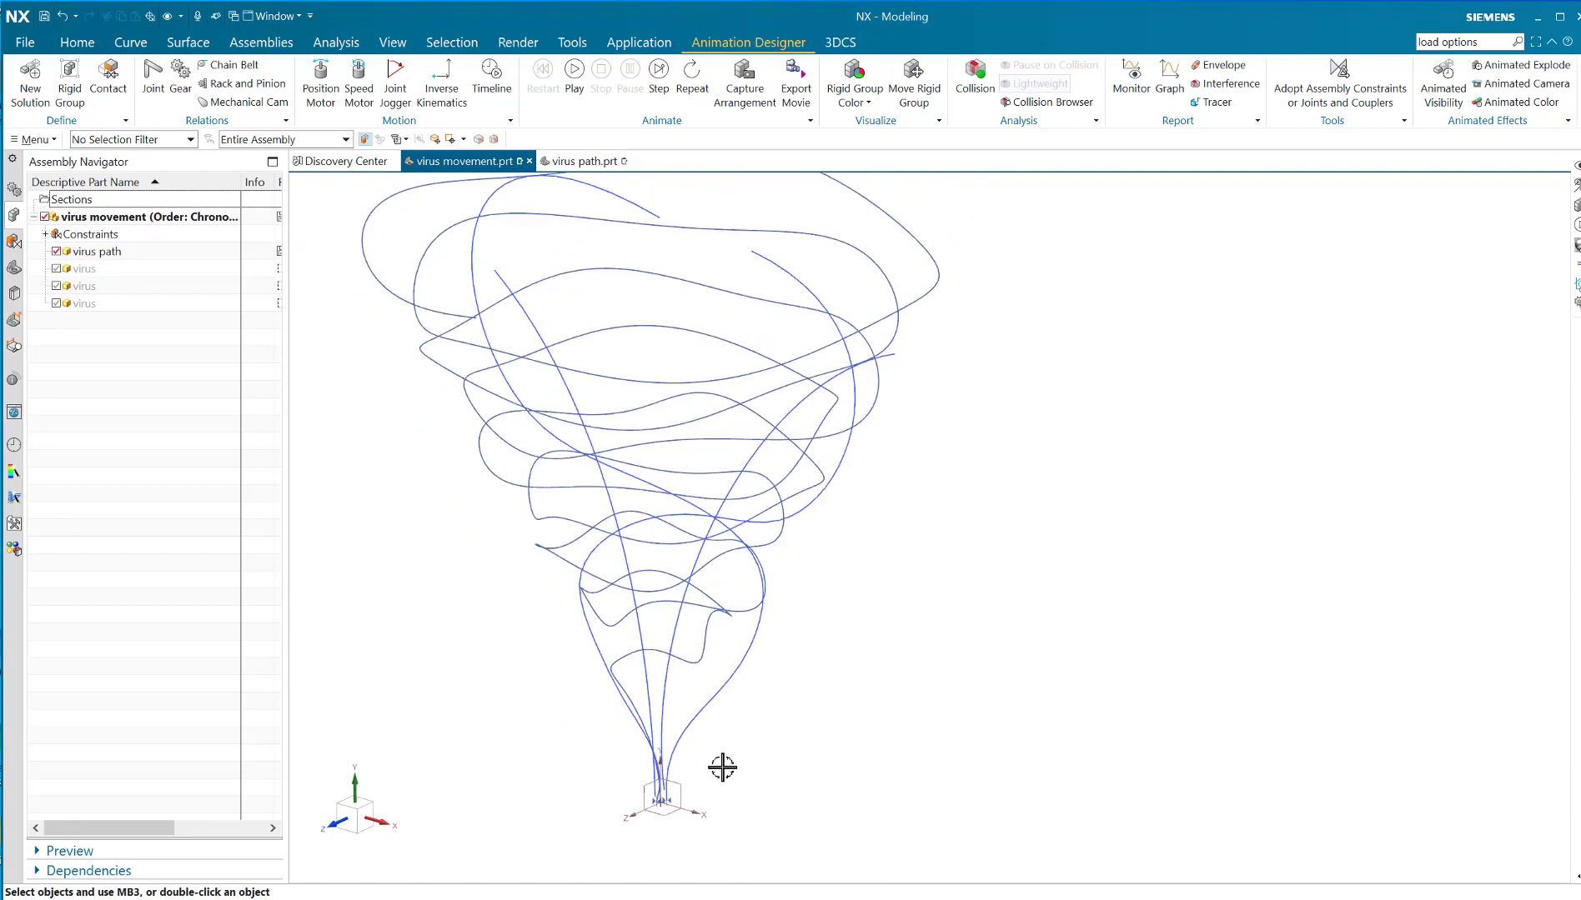
middle_drag(751, 764, 718, 750)
mouse_move(718, 678)
middle_down()
mouse_move(771, 680)
mouse_move(773, 719)
mouse_move(762, 681)
mouse_move(697, 684)
mouse_move(713, 681)
middle_up()
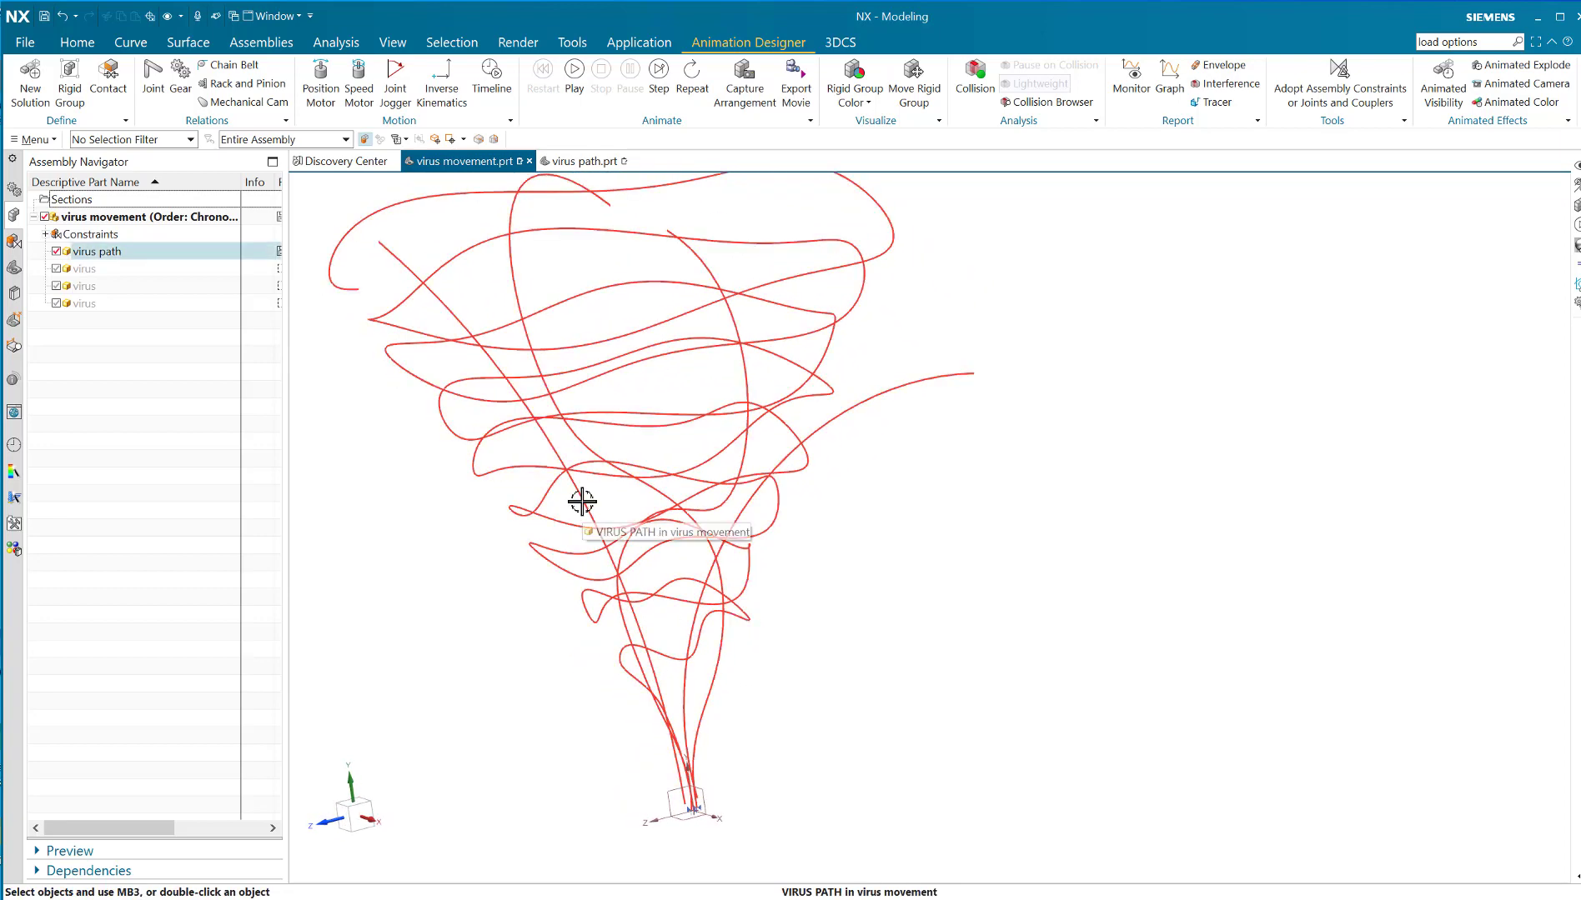
scroll(659, 704, up, 2)
scroll(642, 696, down, 1)
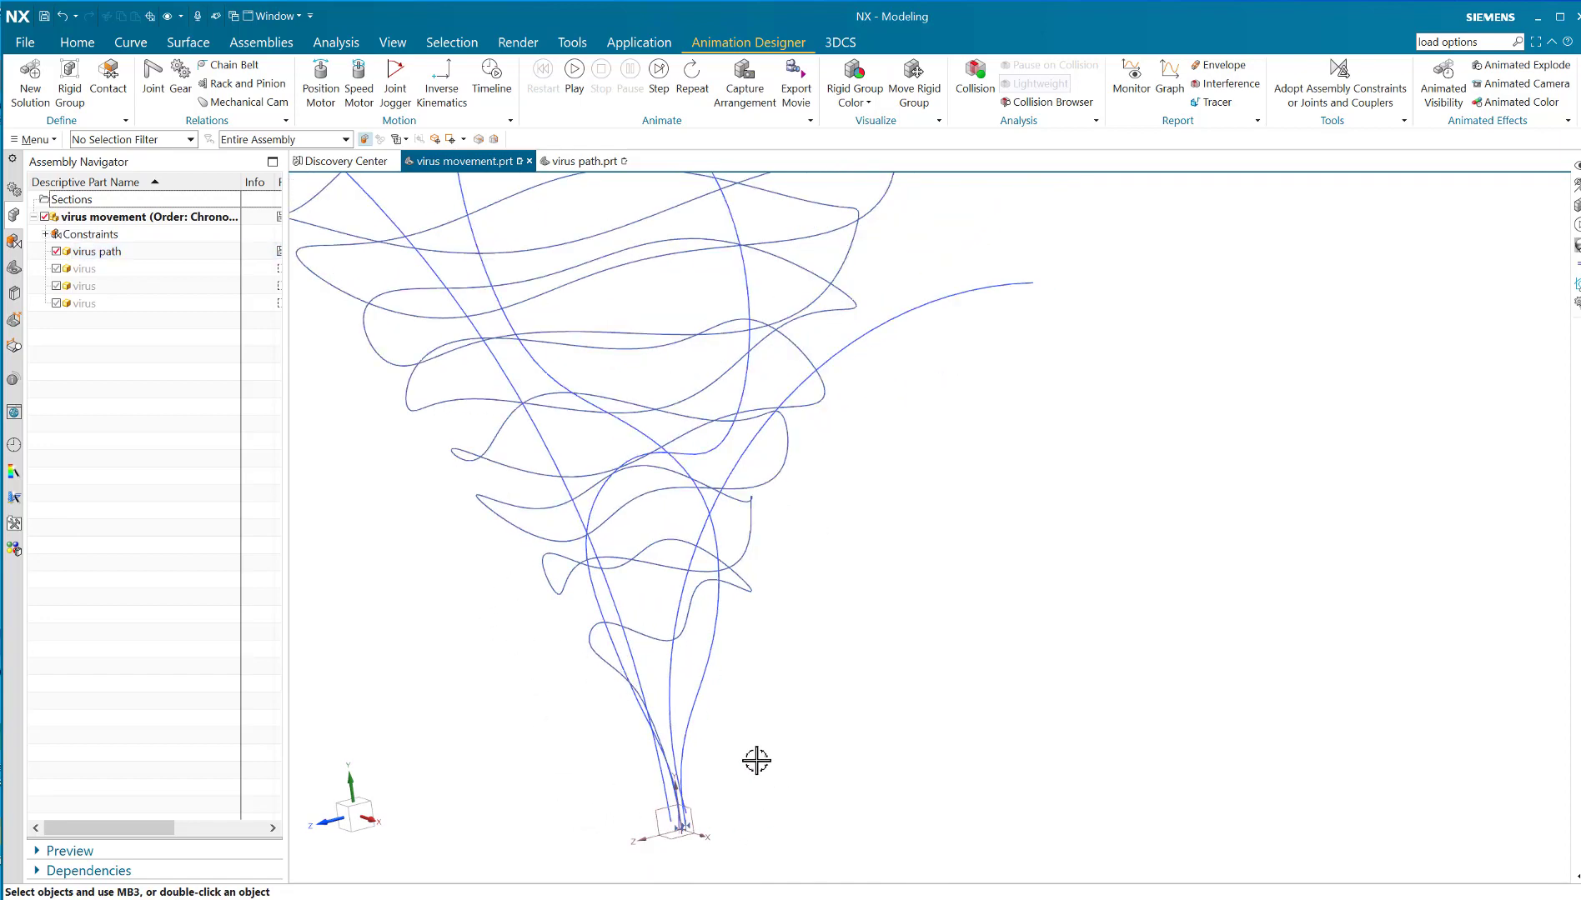
middle_drag(757, 762, 763, 759)
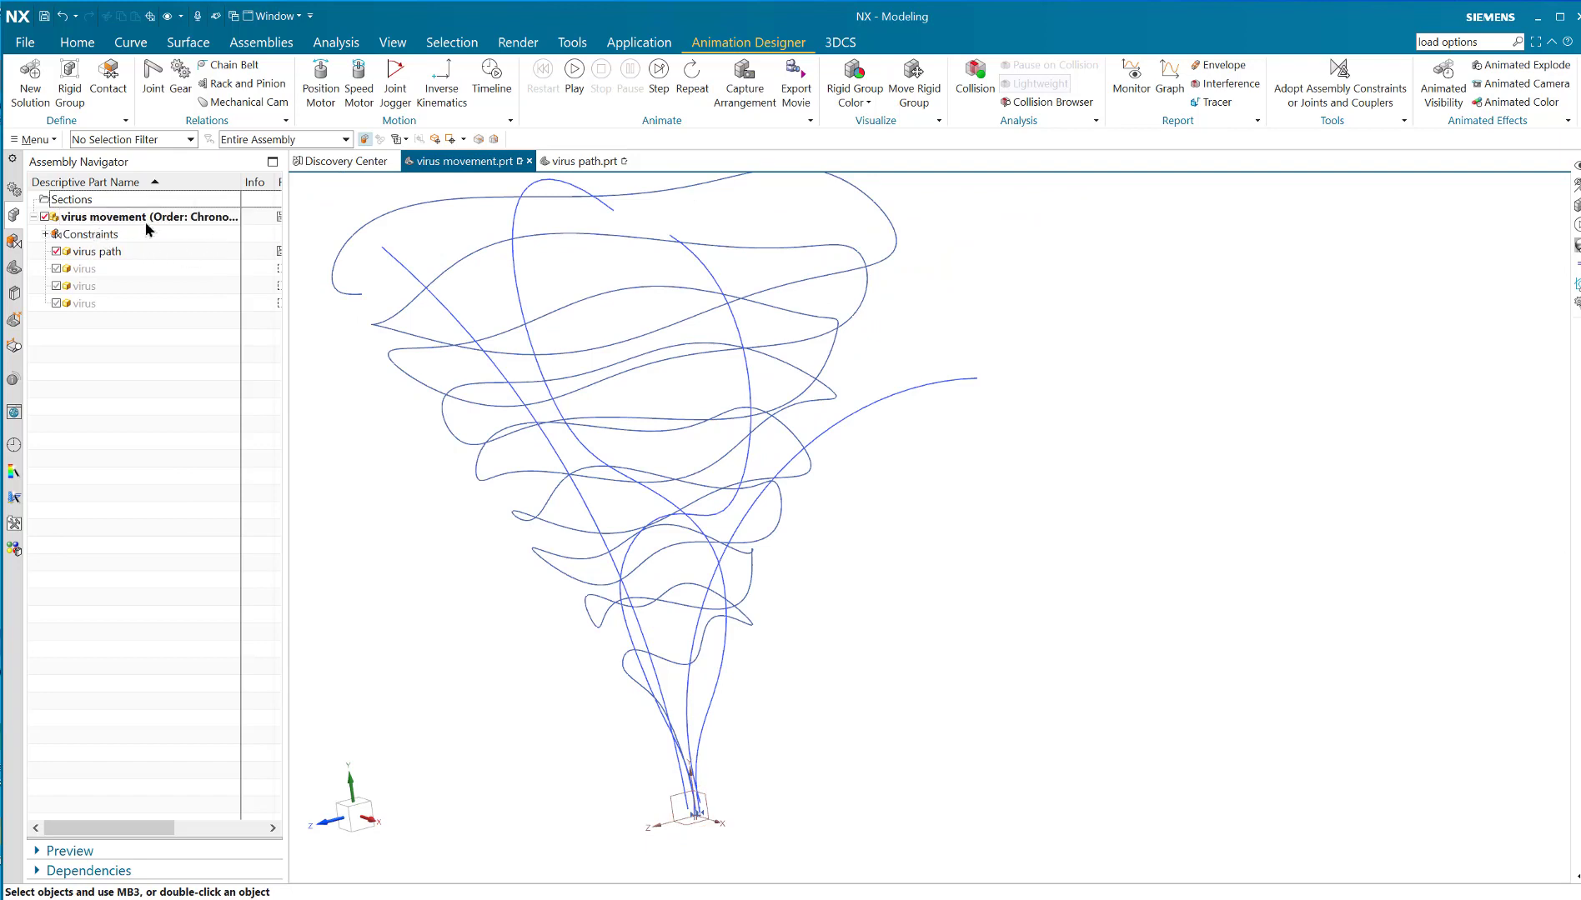
Step: Add another virus component to the assembly, placed freely beside the base of the path curves at about X -5.85, Y 0.49, Z 0
click(252, 43)
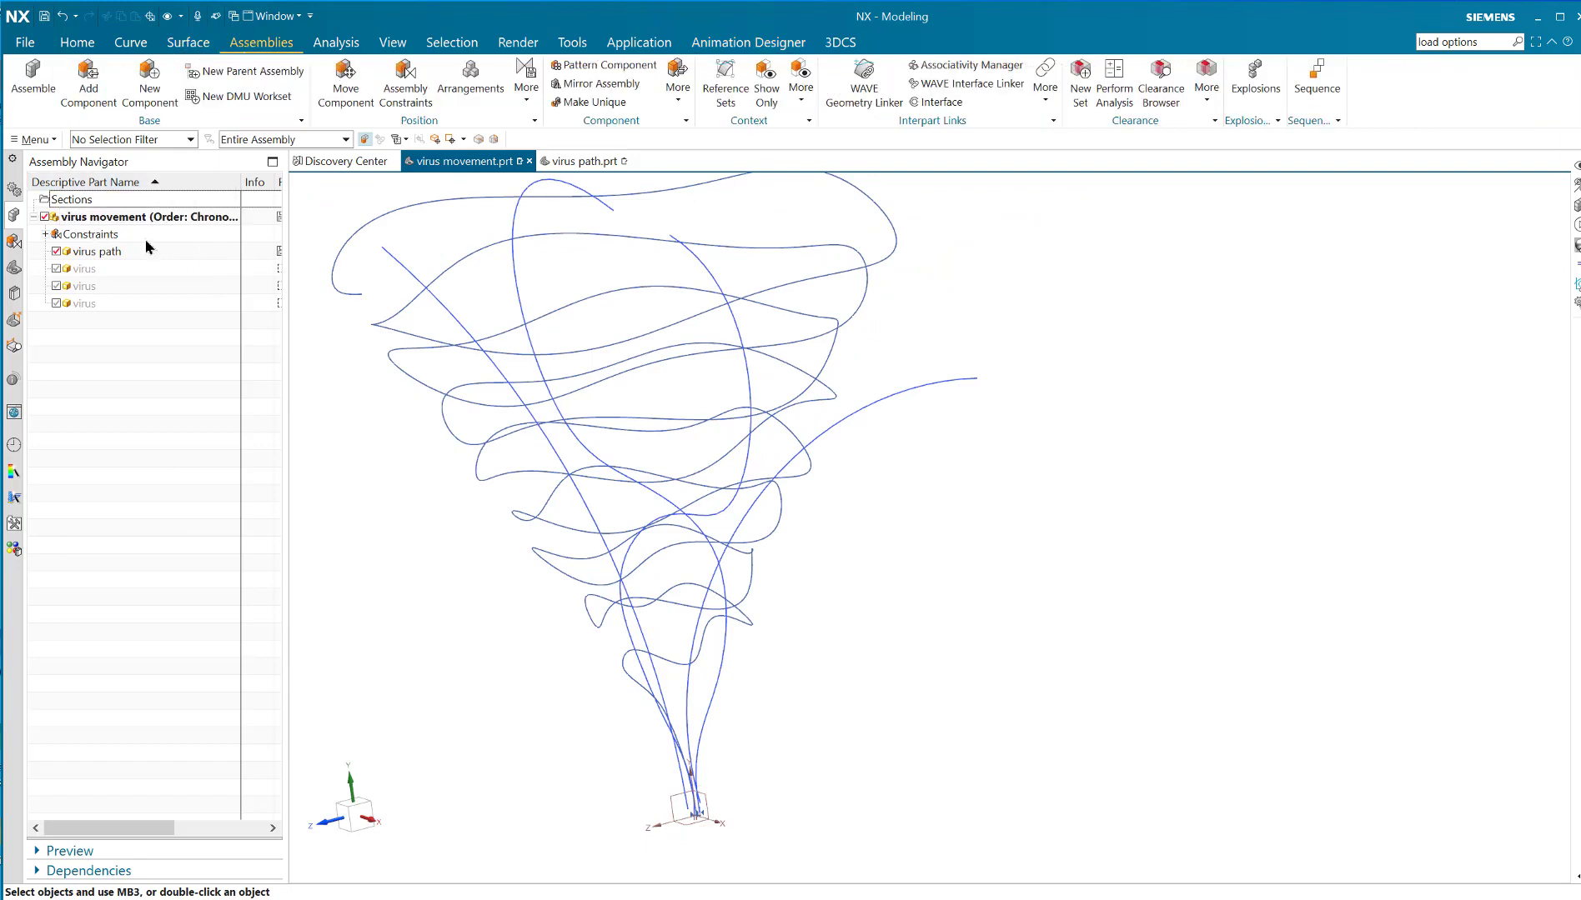
click(88, 84)
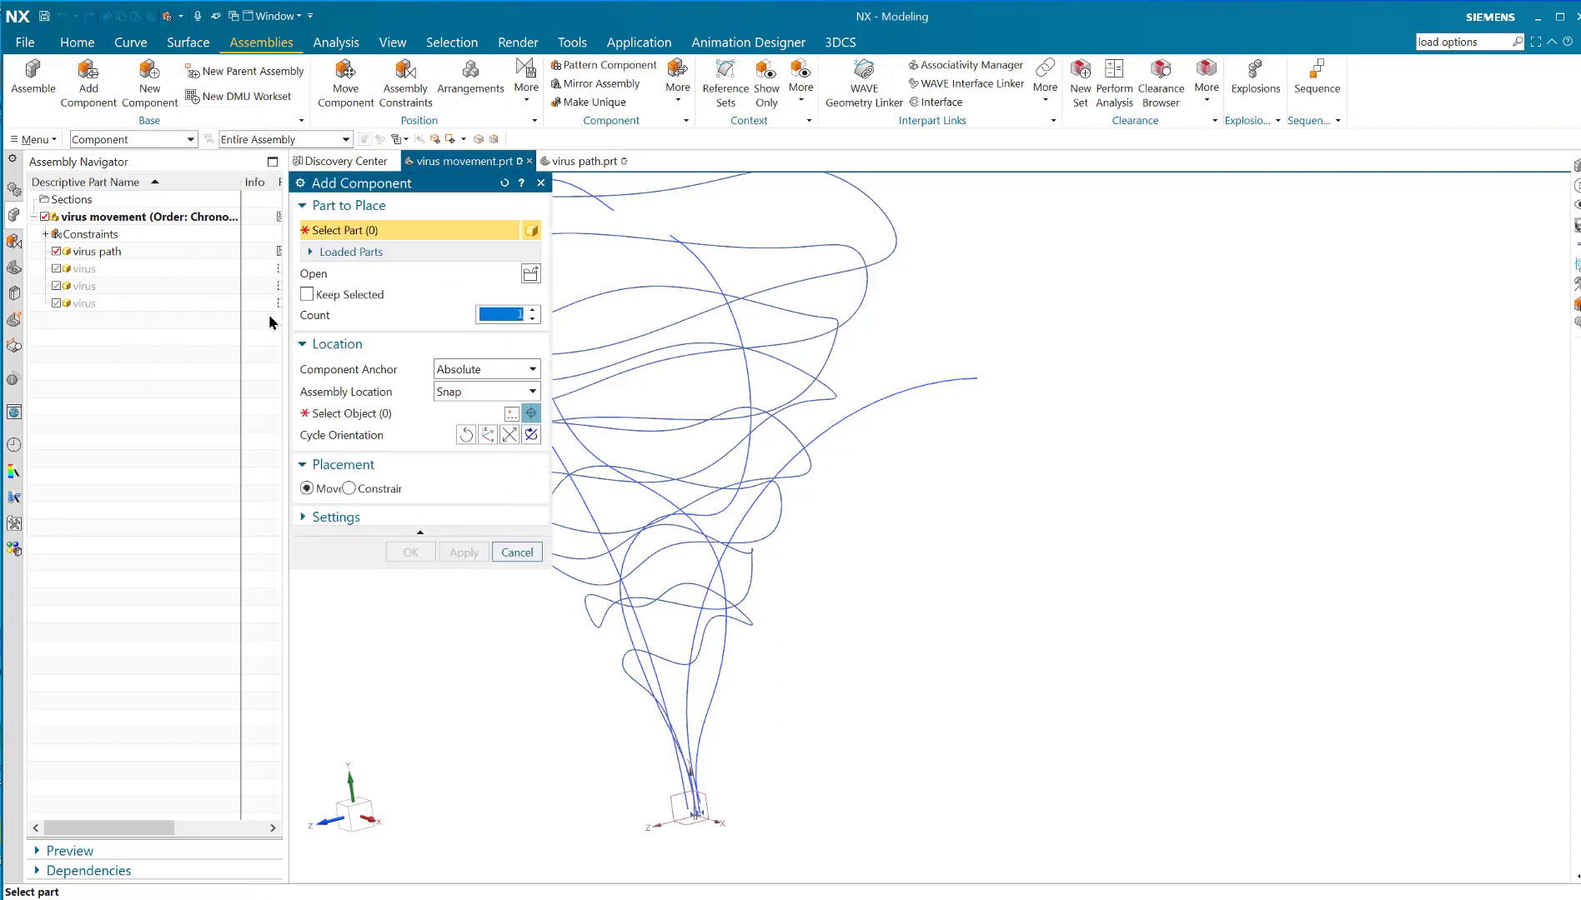
click(93, 305)
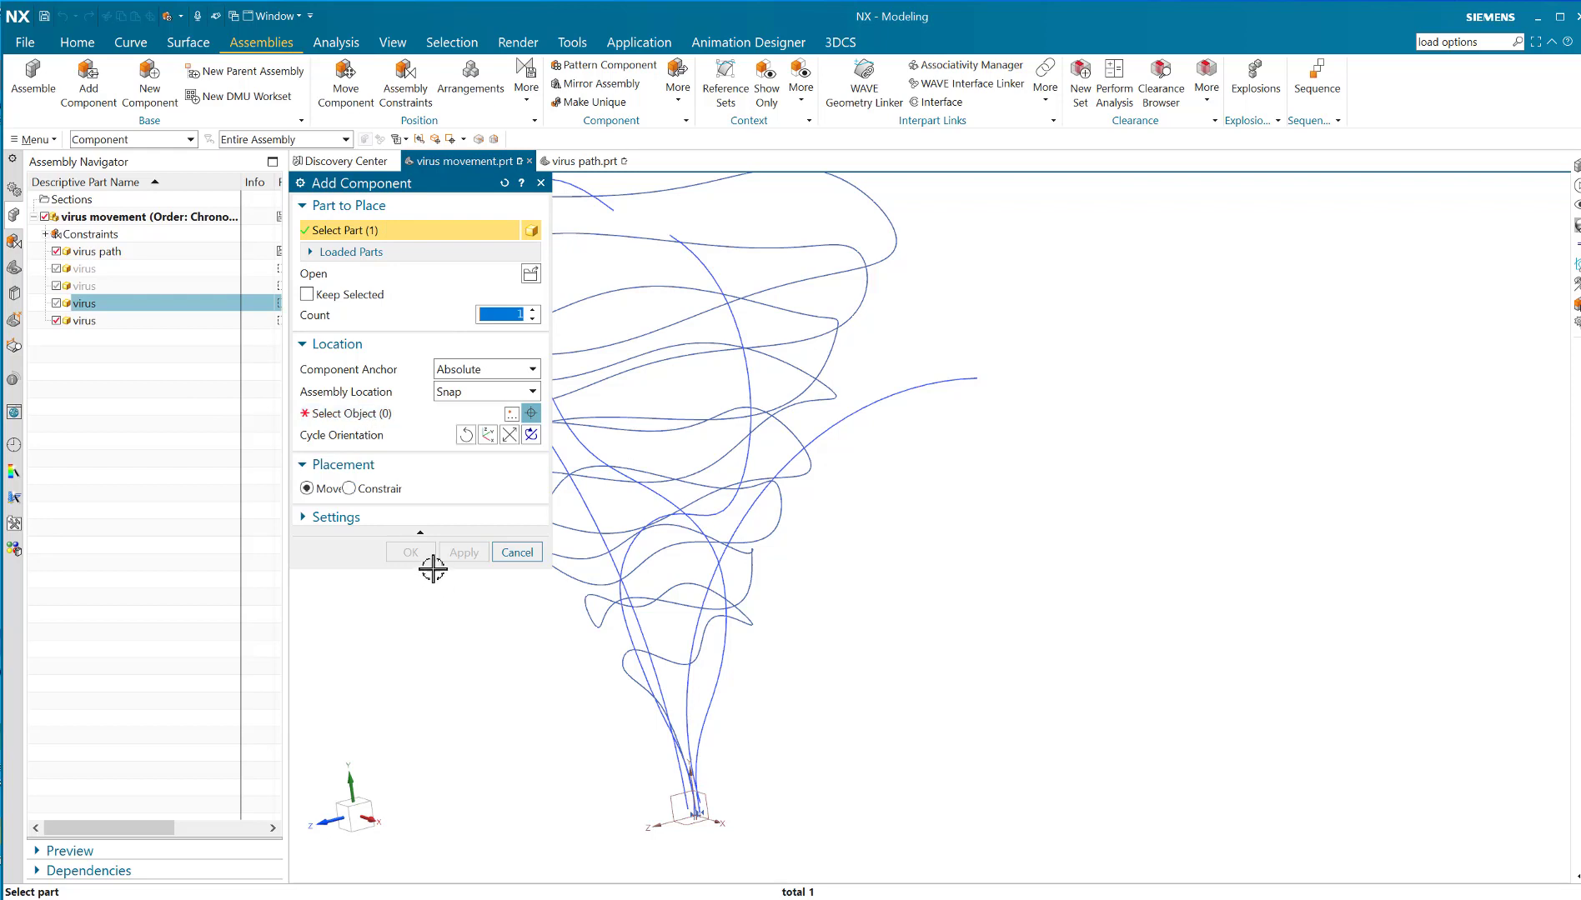
click(386, 517)
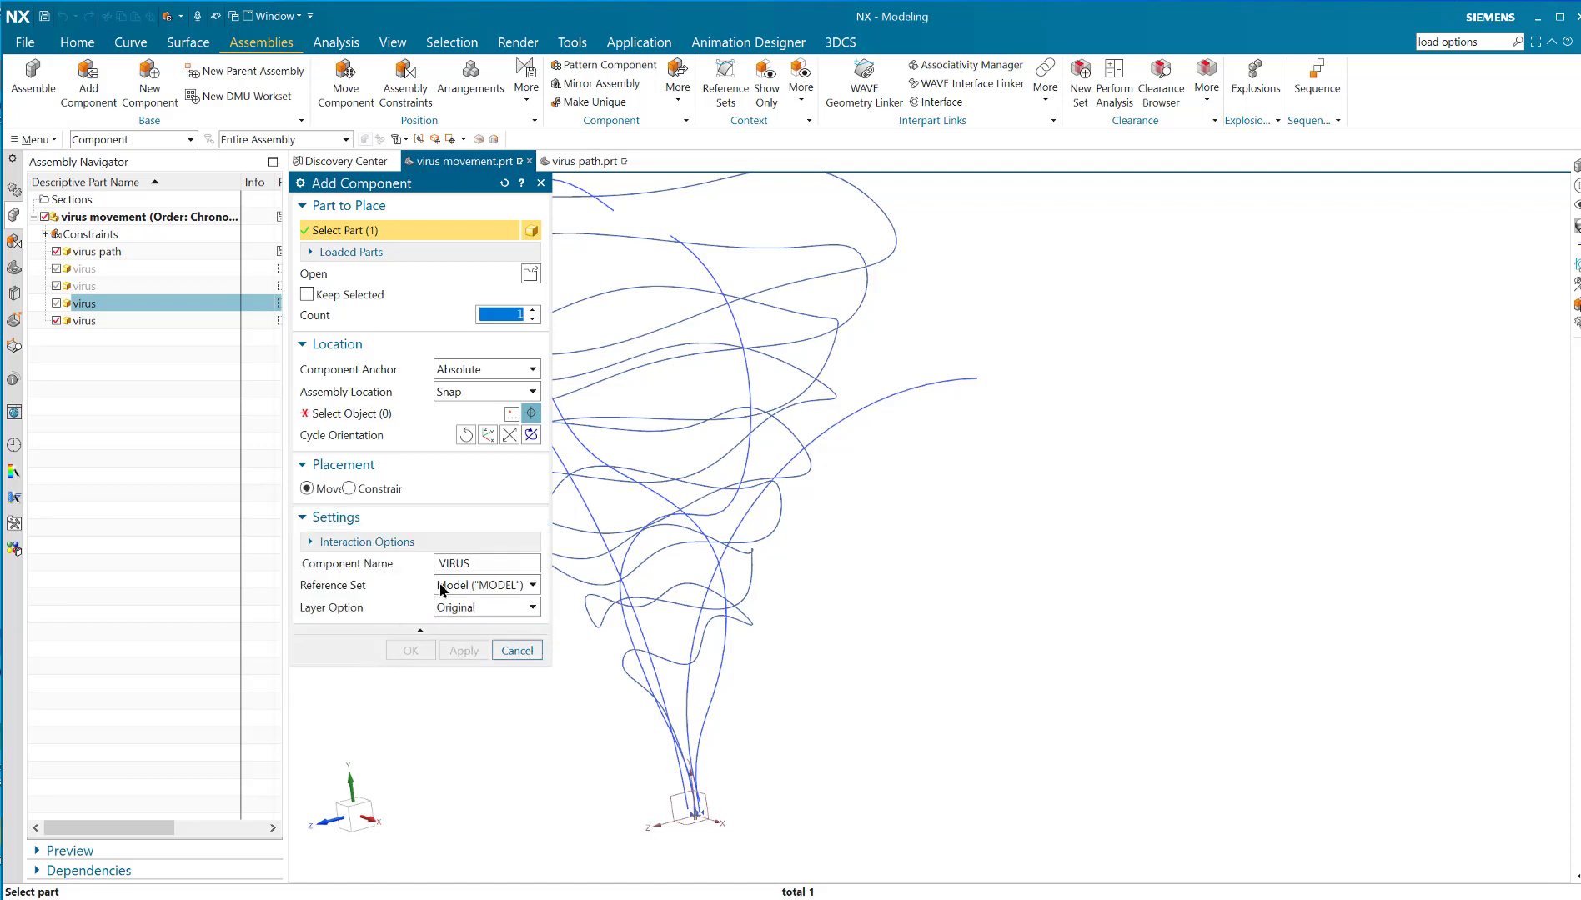
click(366, 413)
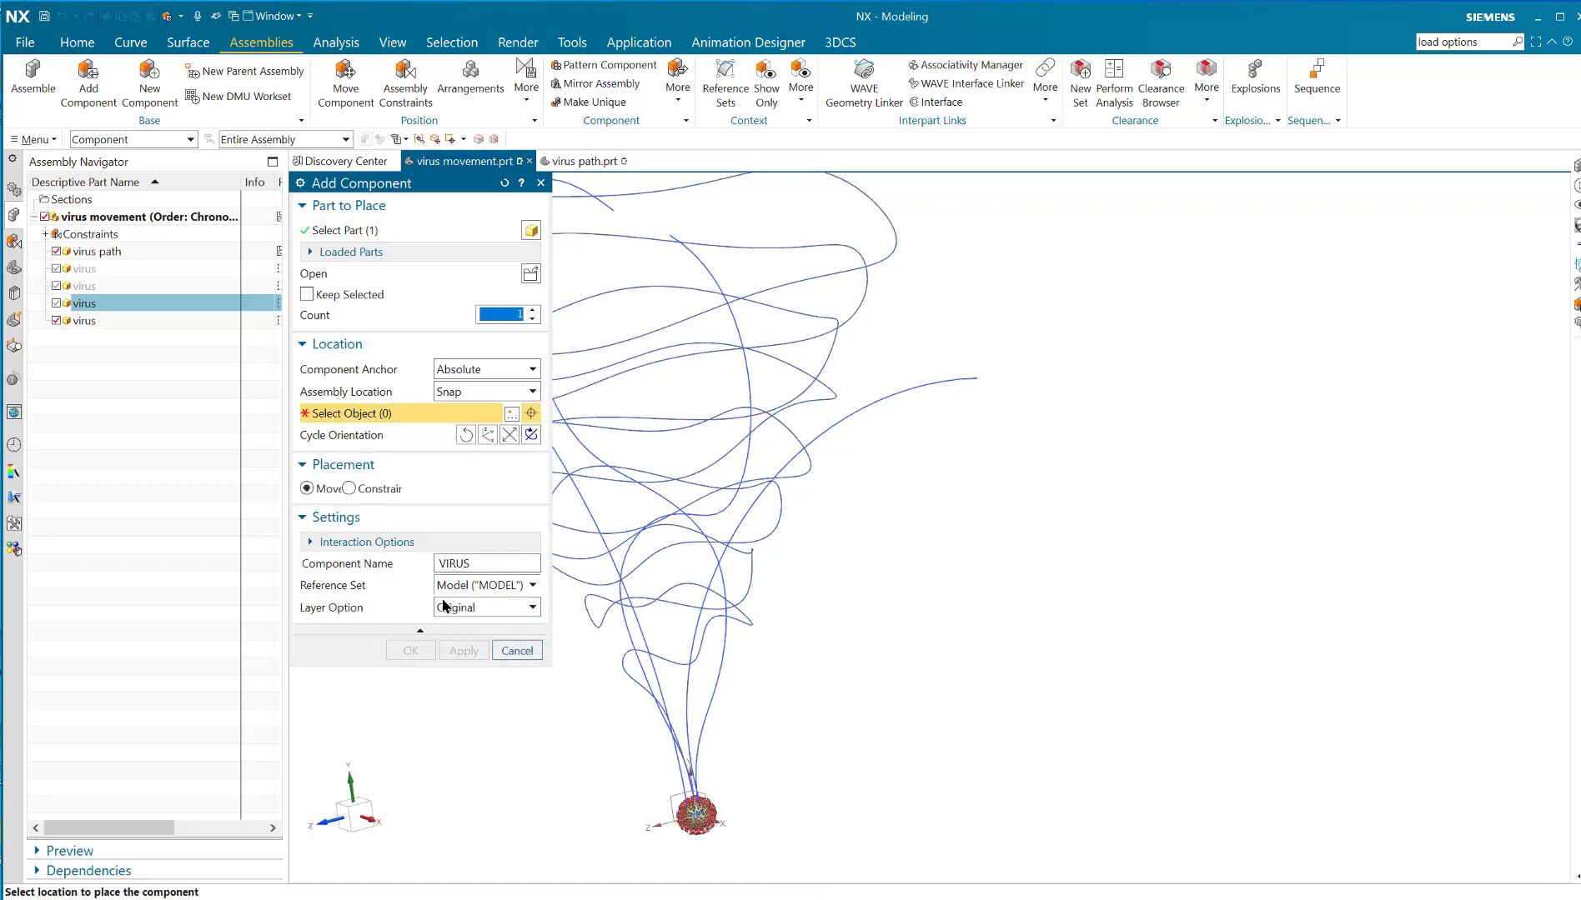
scroll(747, 834, down, 3)
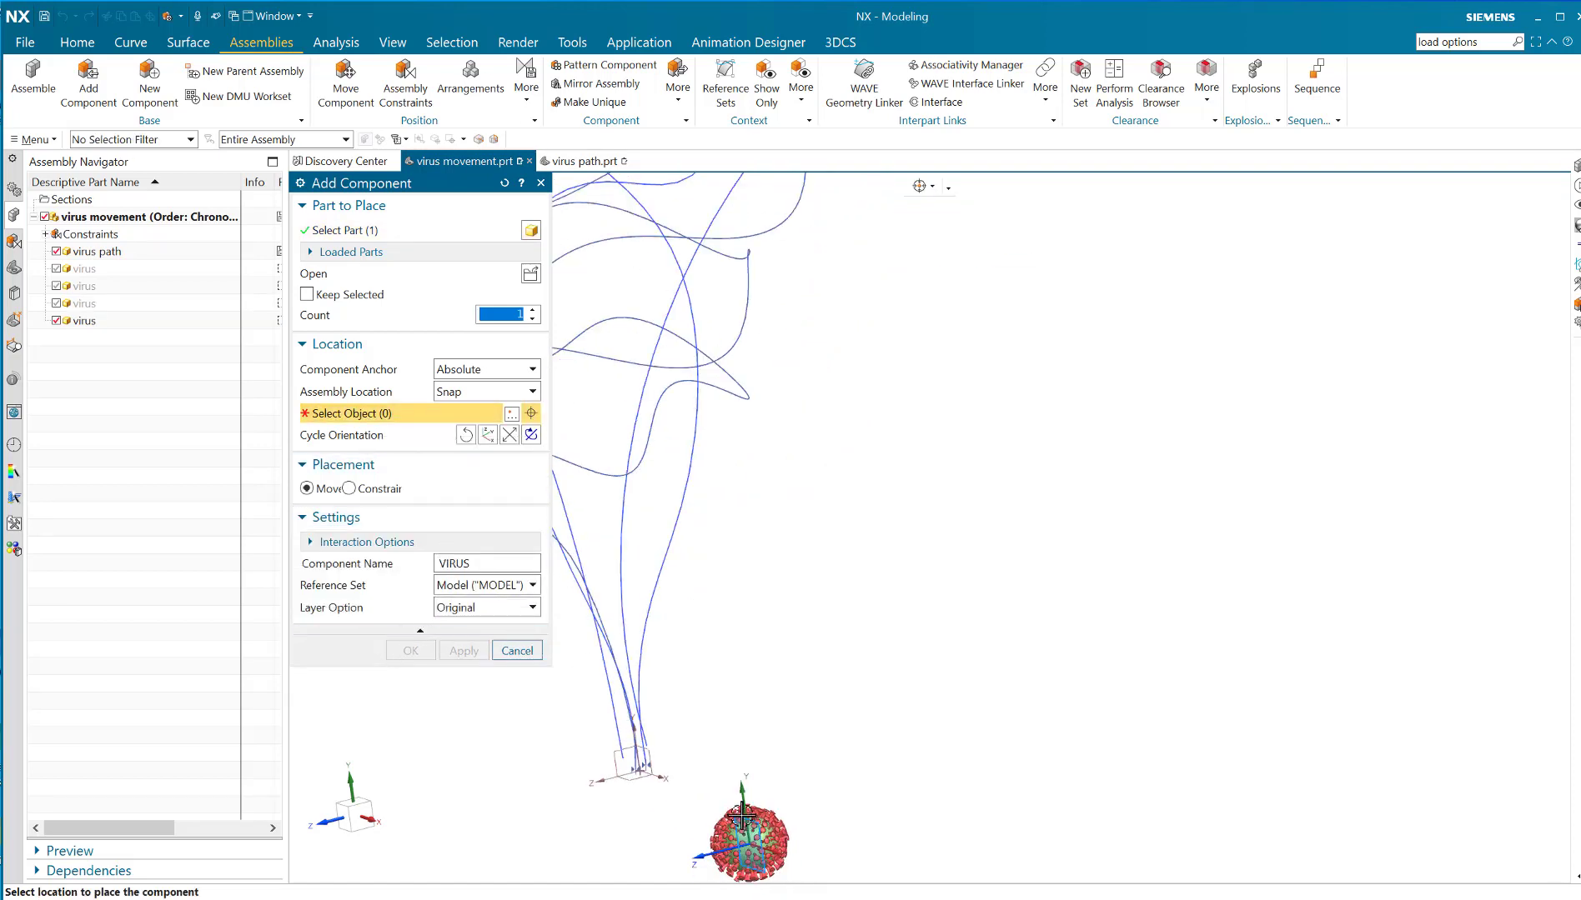
click(520, 740)
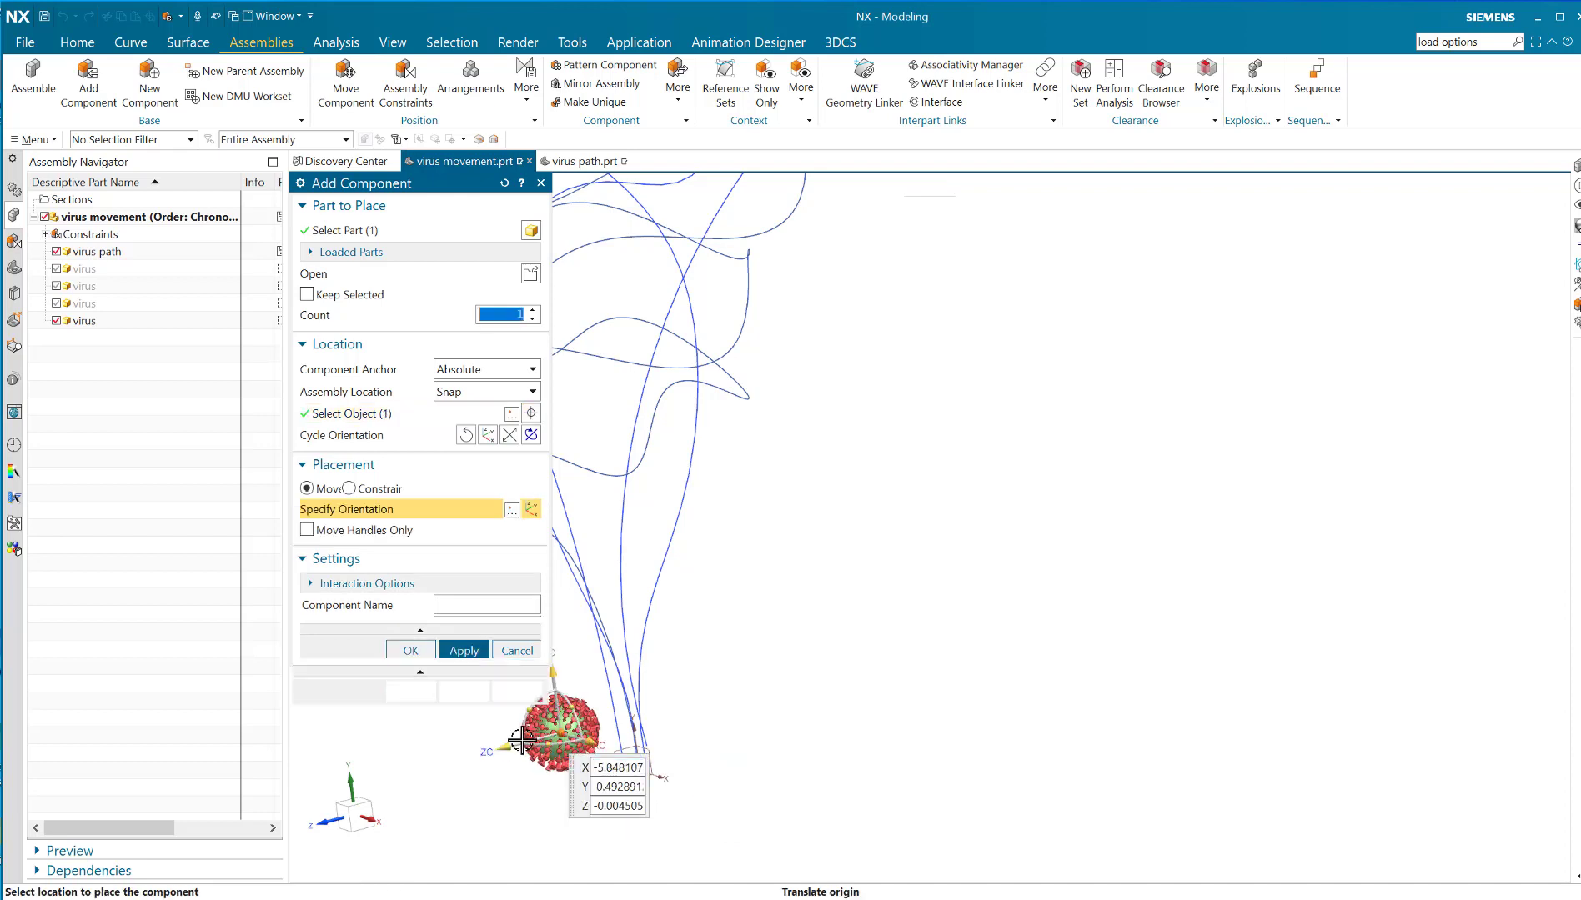
click(433, 692)
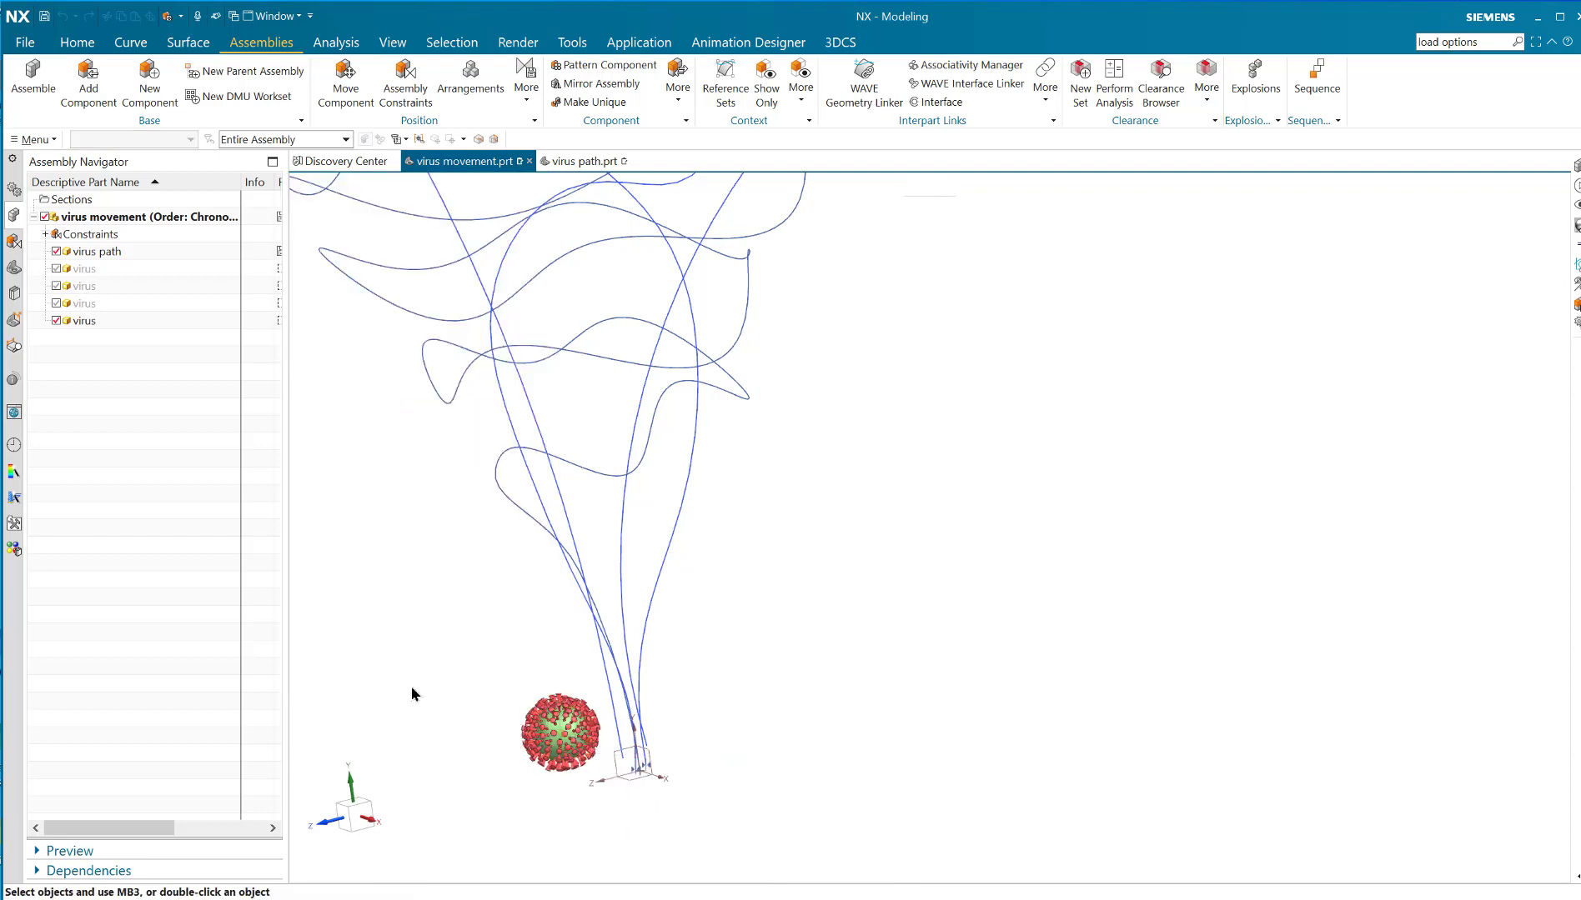
Step: Display the assembly in the Static Wireframe rendering style and inspect the inside of the new virus component
scroll(513, 708, down, 3)
right_click(434, 541)
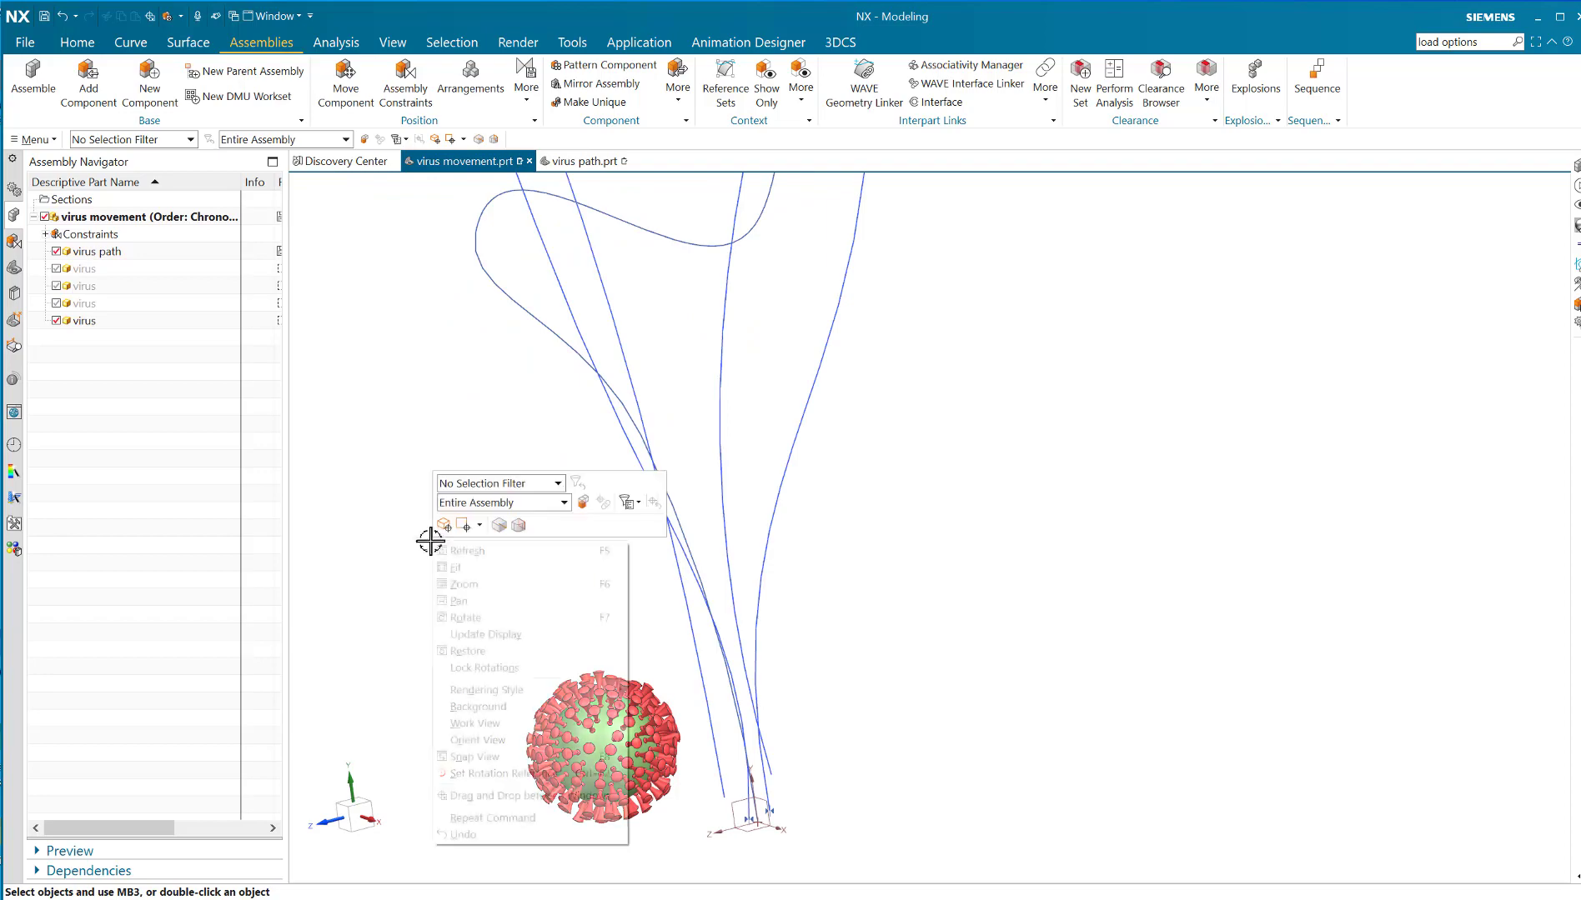
mouse_move(482, 694)
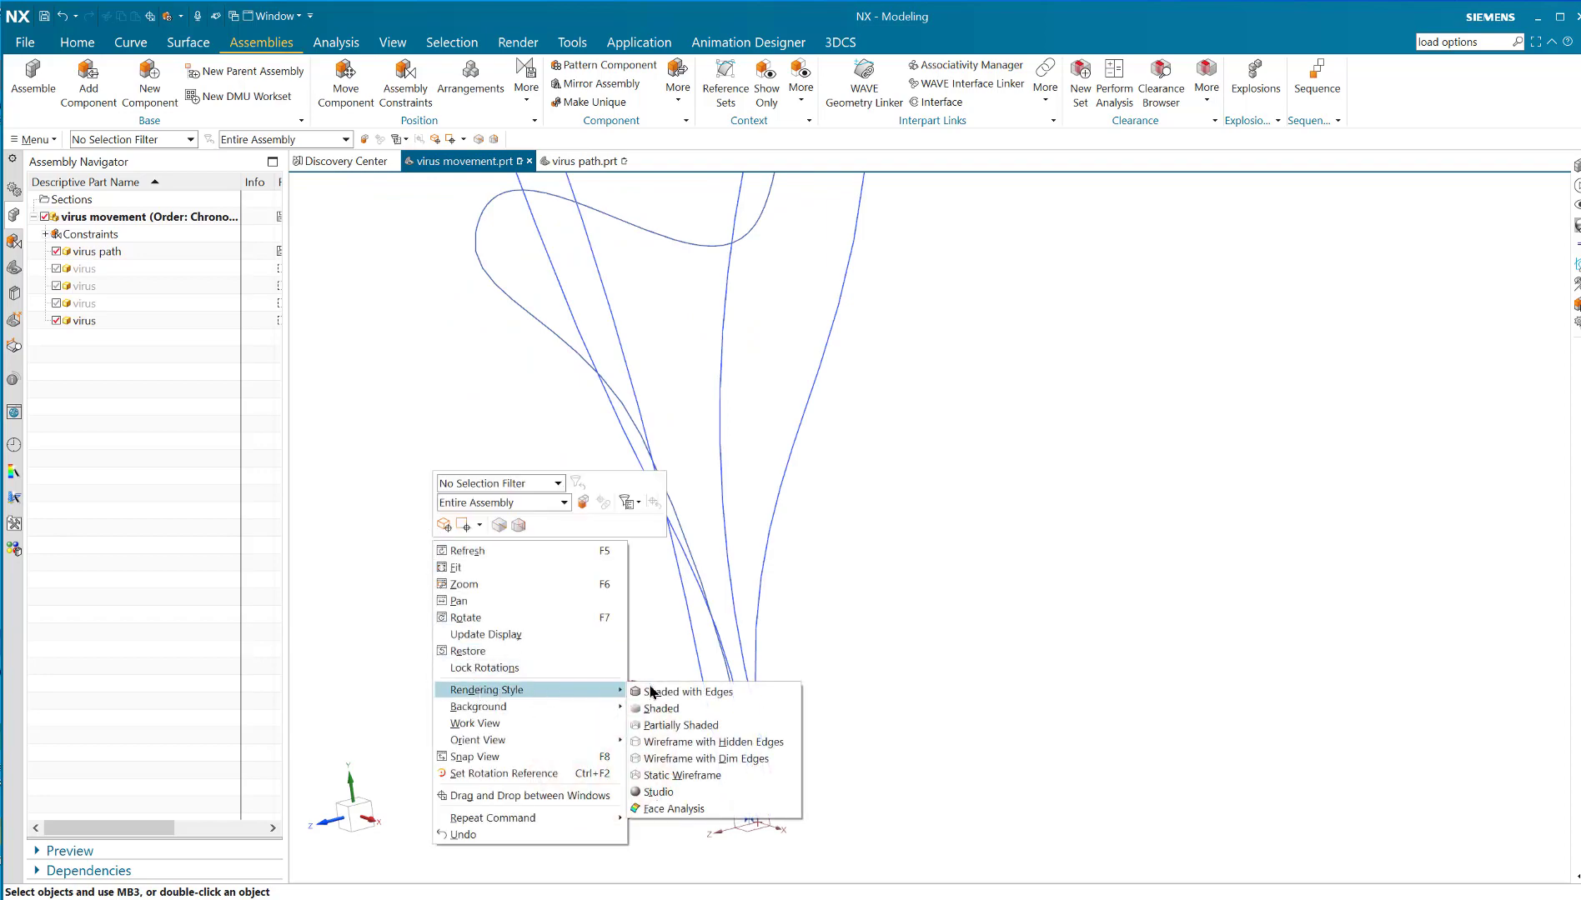
click(672, 777)
scroll(592, 760, down, 5)
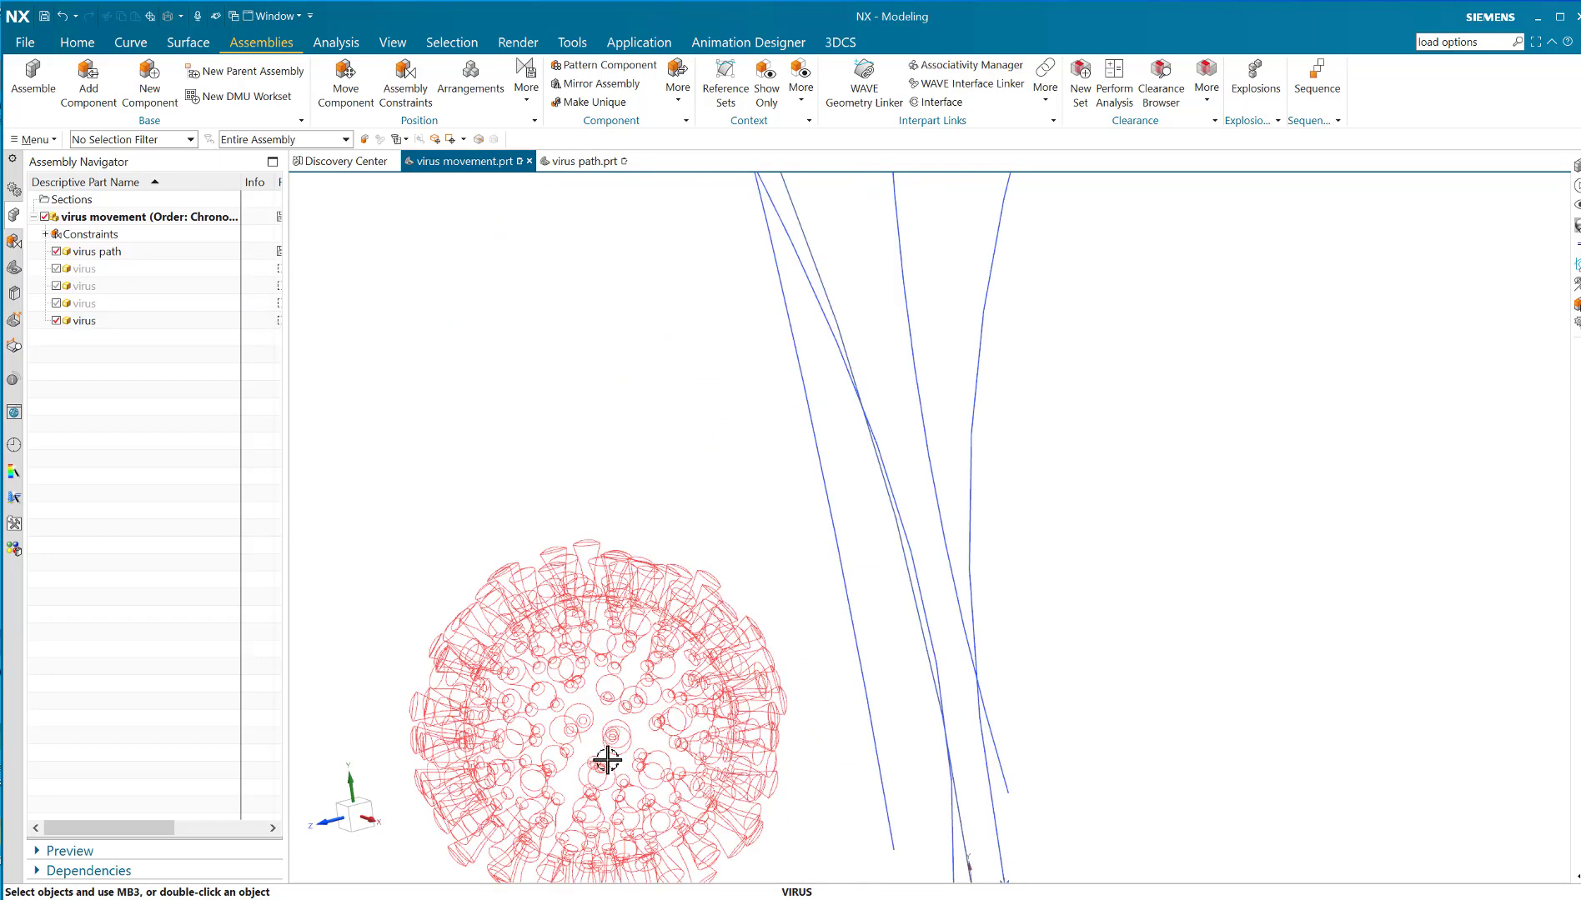
scroll(606, 758, down, 3)
scroll(559, 700, up, 3)
middle_drag(564, 695, 576, 667)
scroll(567, 609, up, 2)
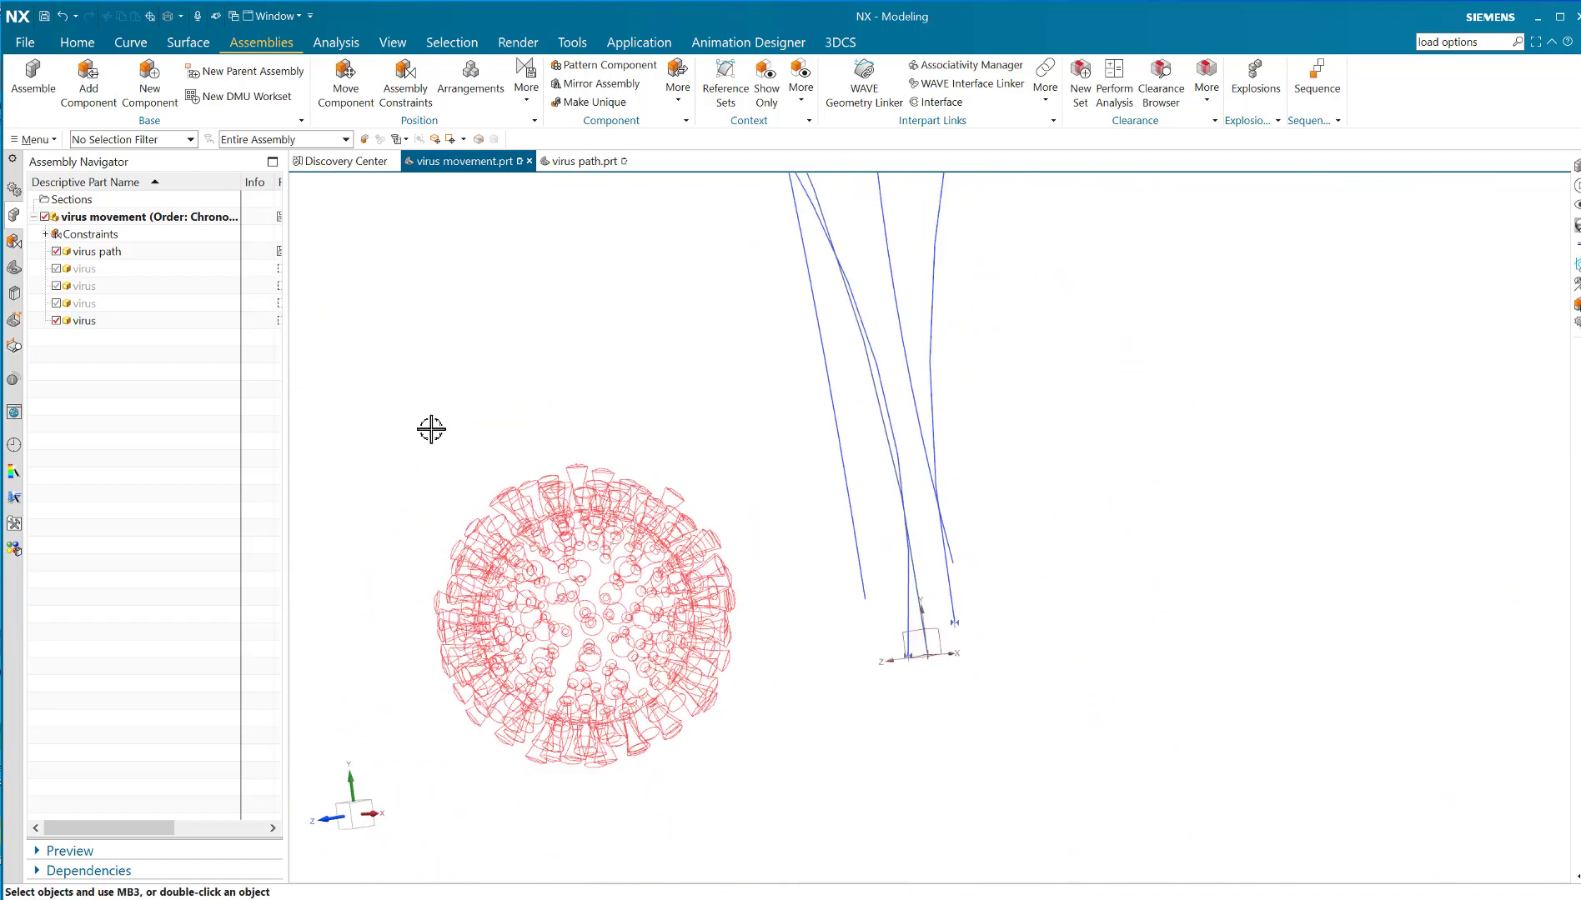
Step: Try showing all points in the assembly, and undo that visibility change
key(ctrl+w)
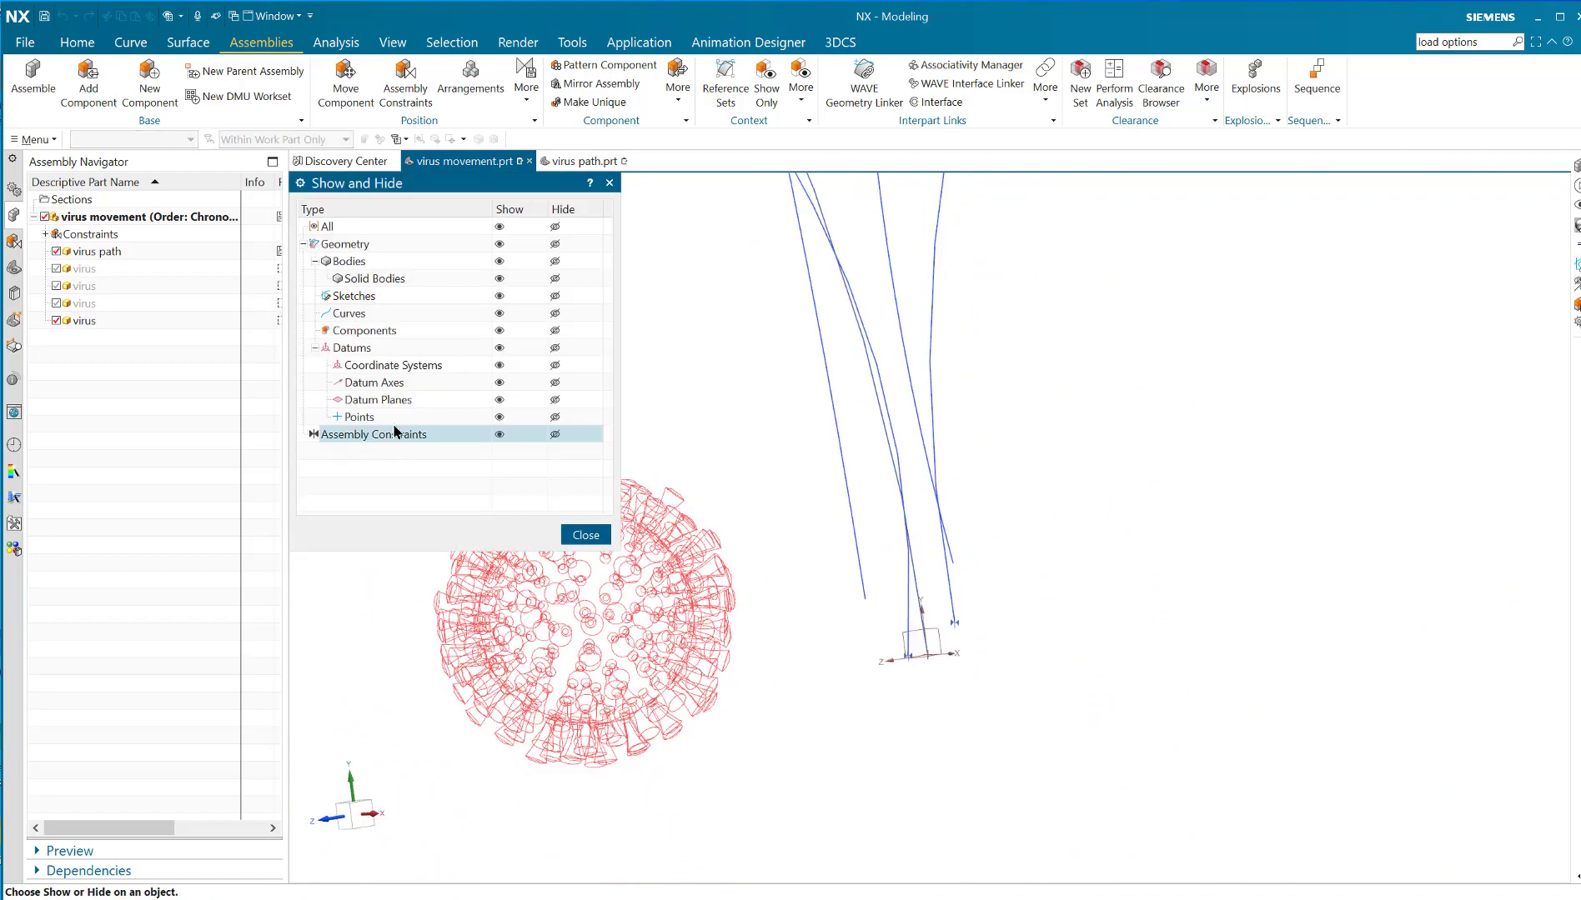
click(499, 417)
click(586, 536)
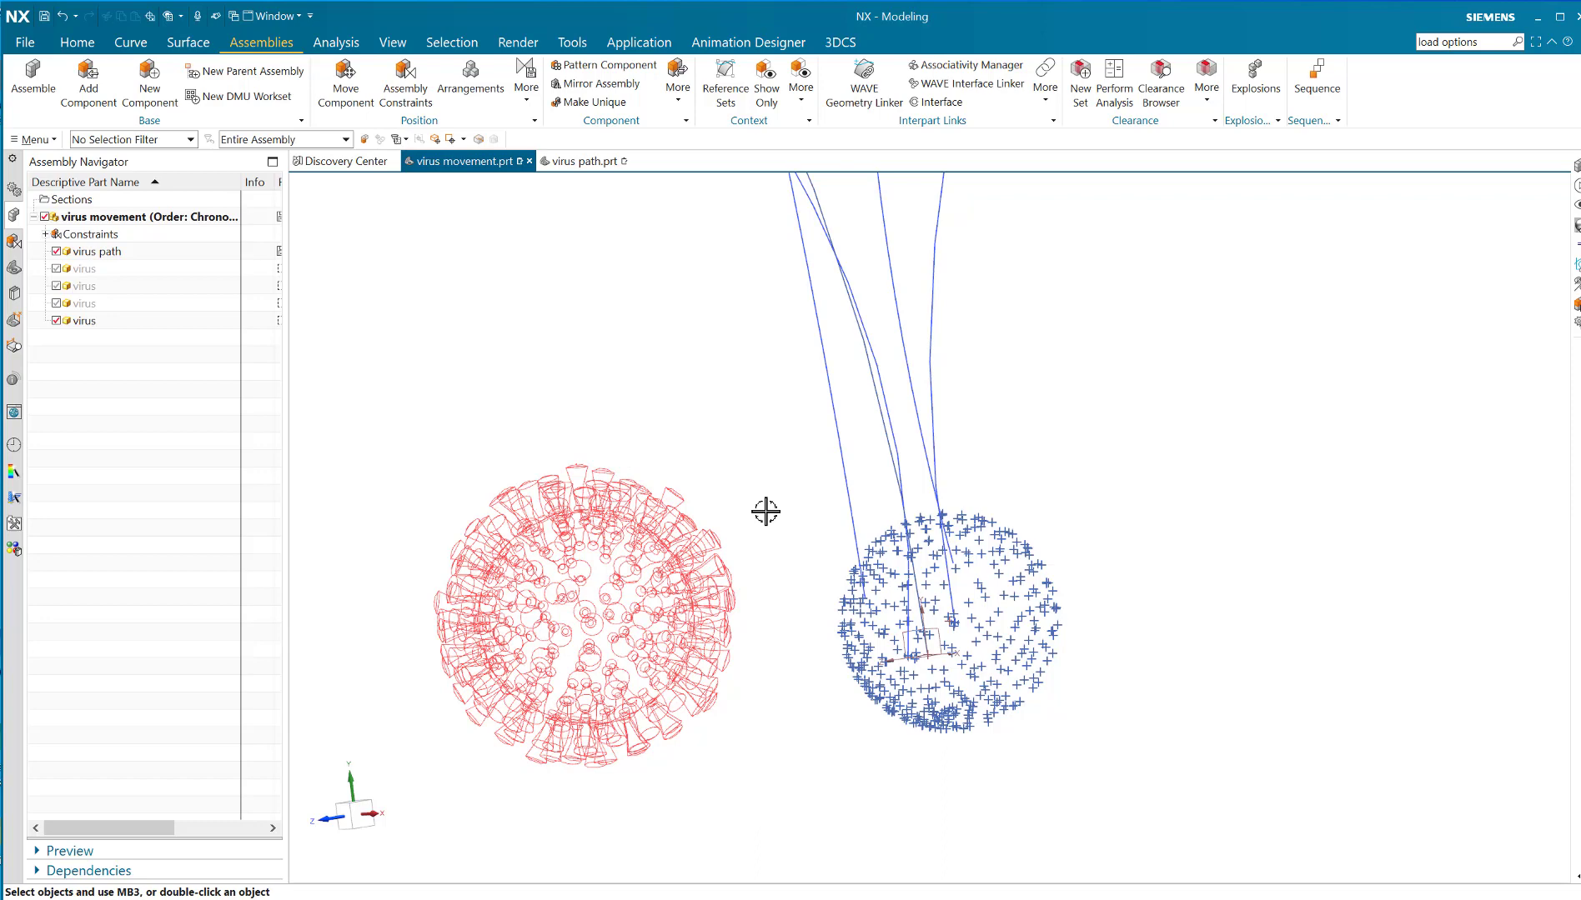
key(ctrl+z)
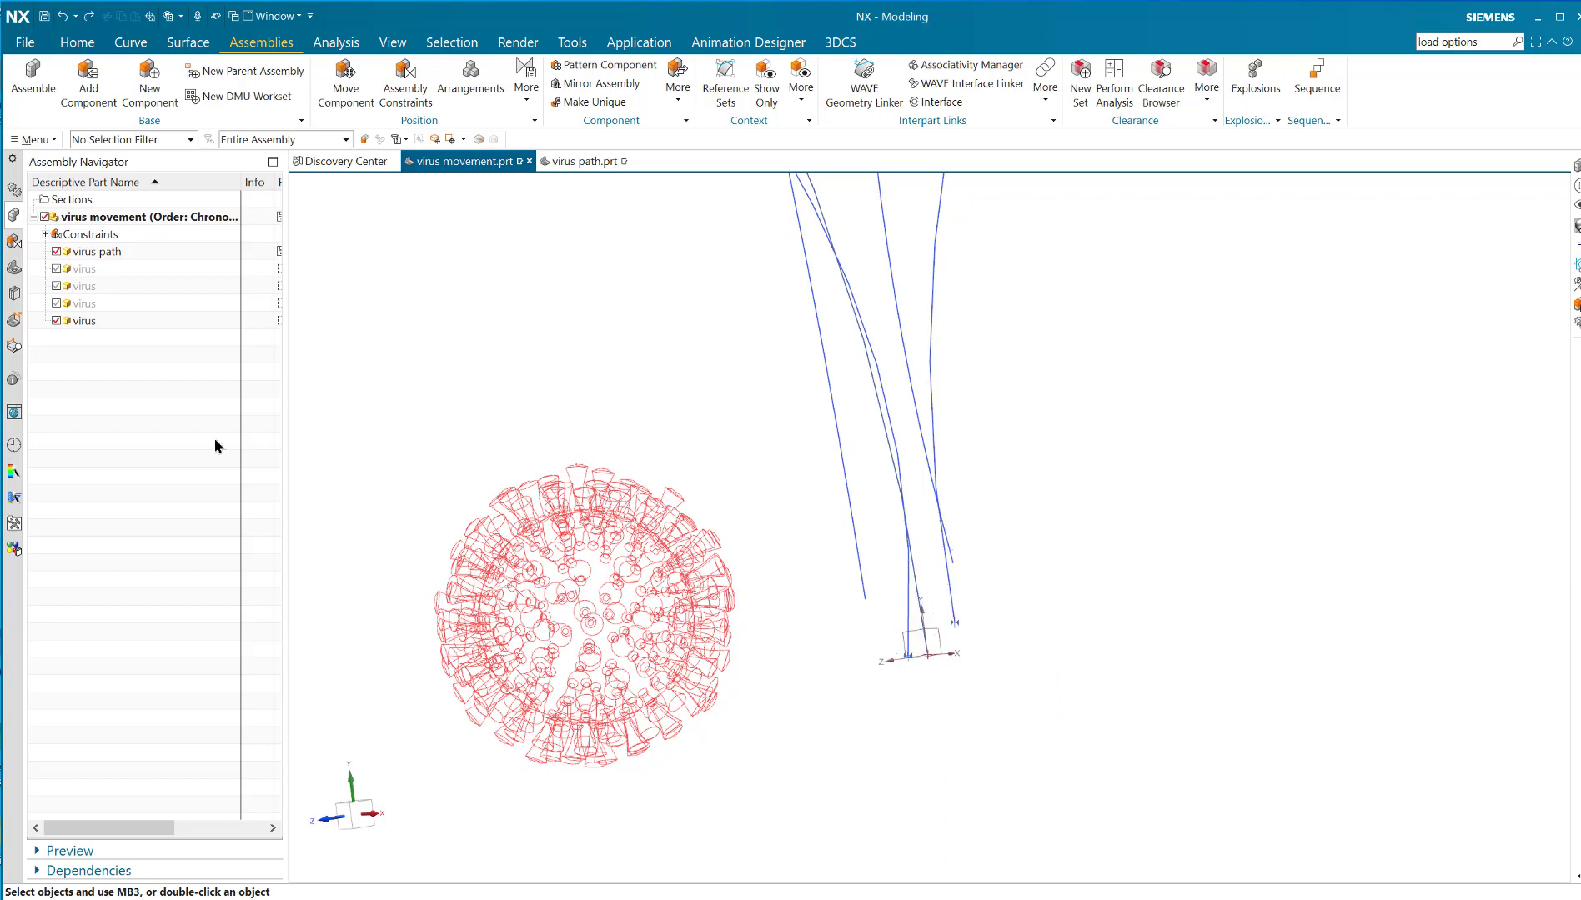
Step: Replace the new virus component's reference set with one that includes its center point
click(105, 324)
right_click(106, 324)
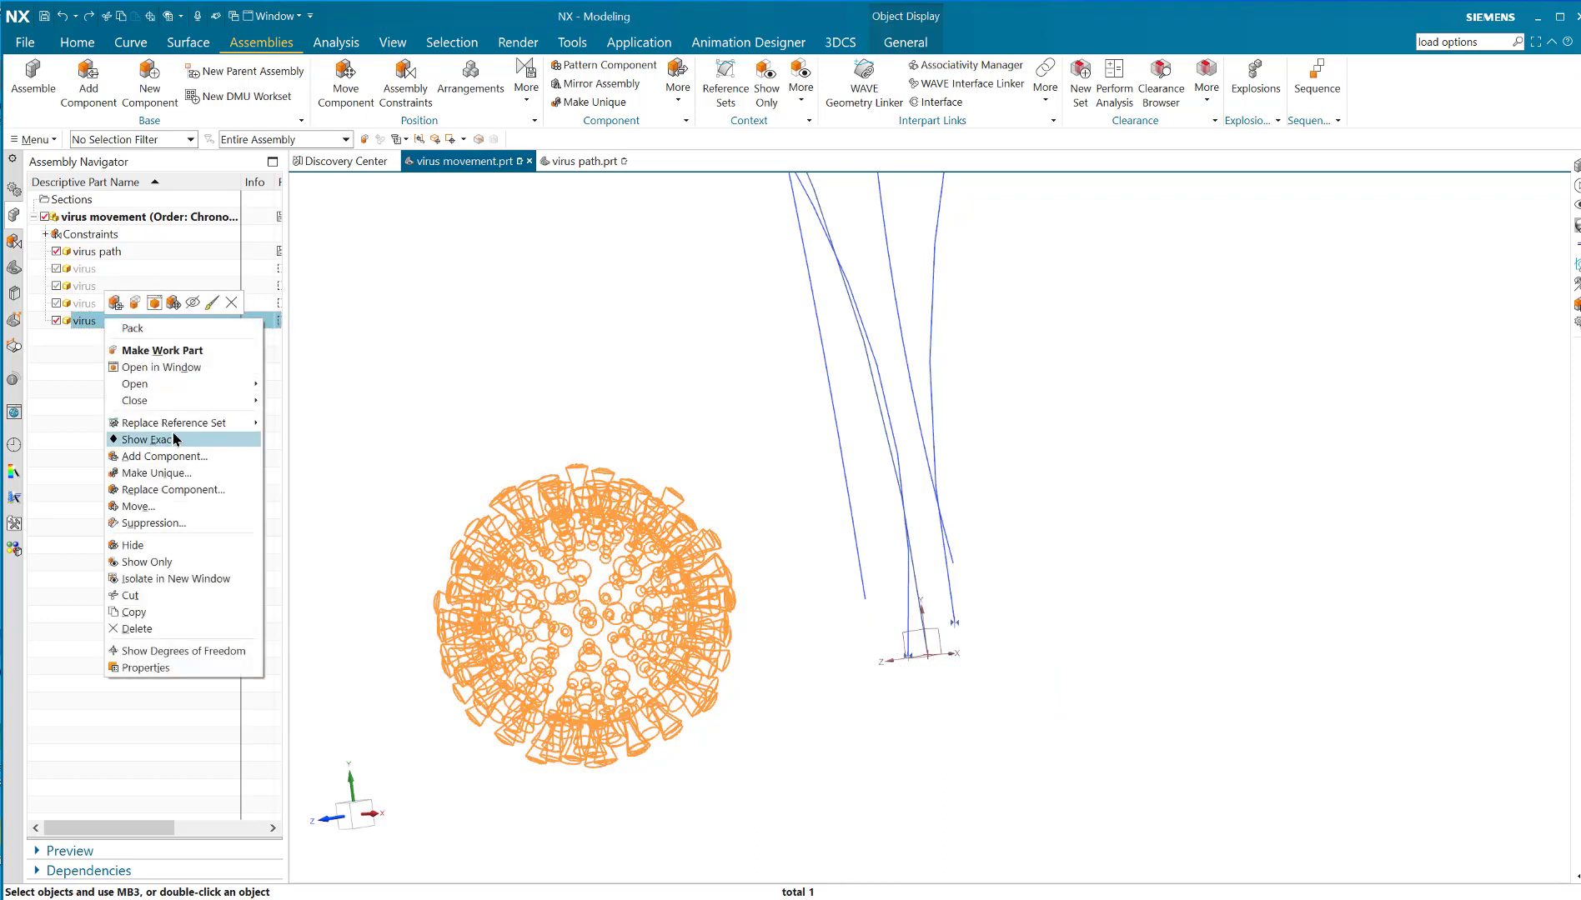
mouse_move(190, 427)
click(299, 480)
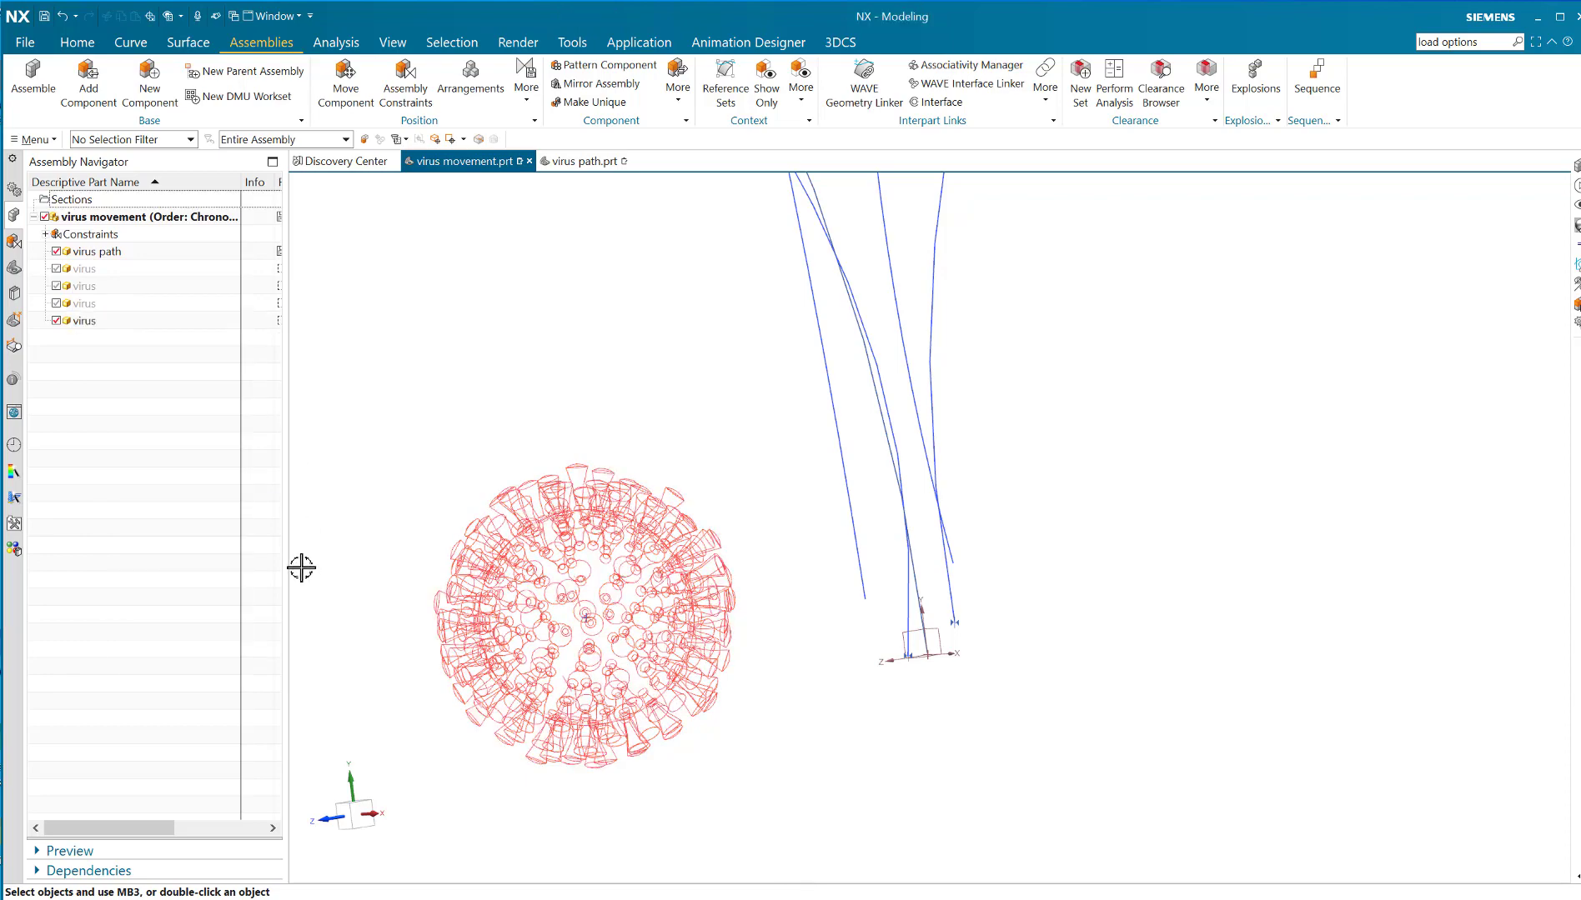
middle_drag(463, 470, 522, 566)
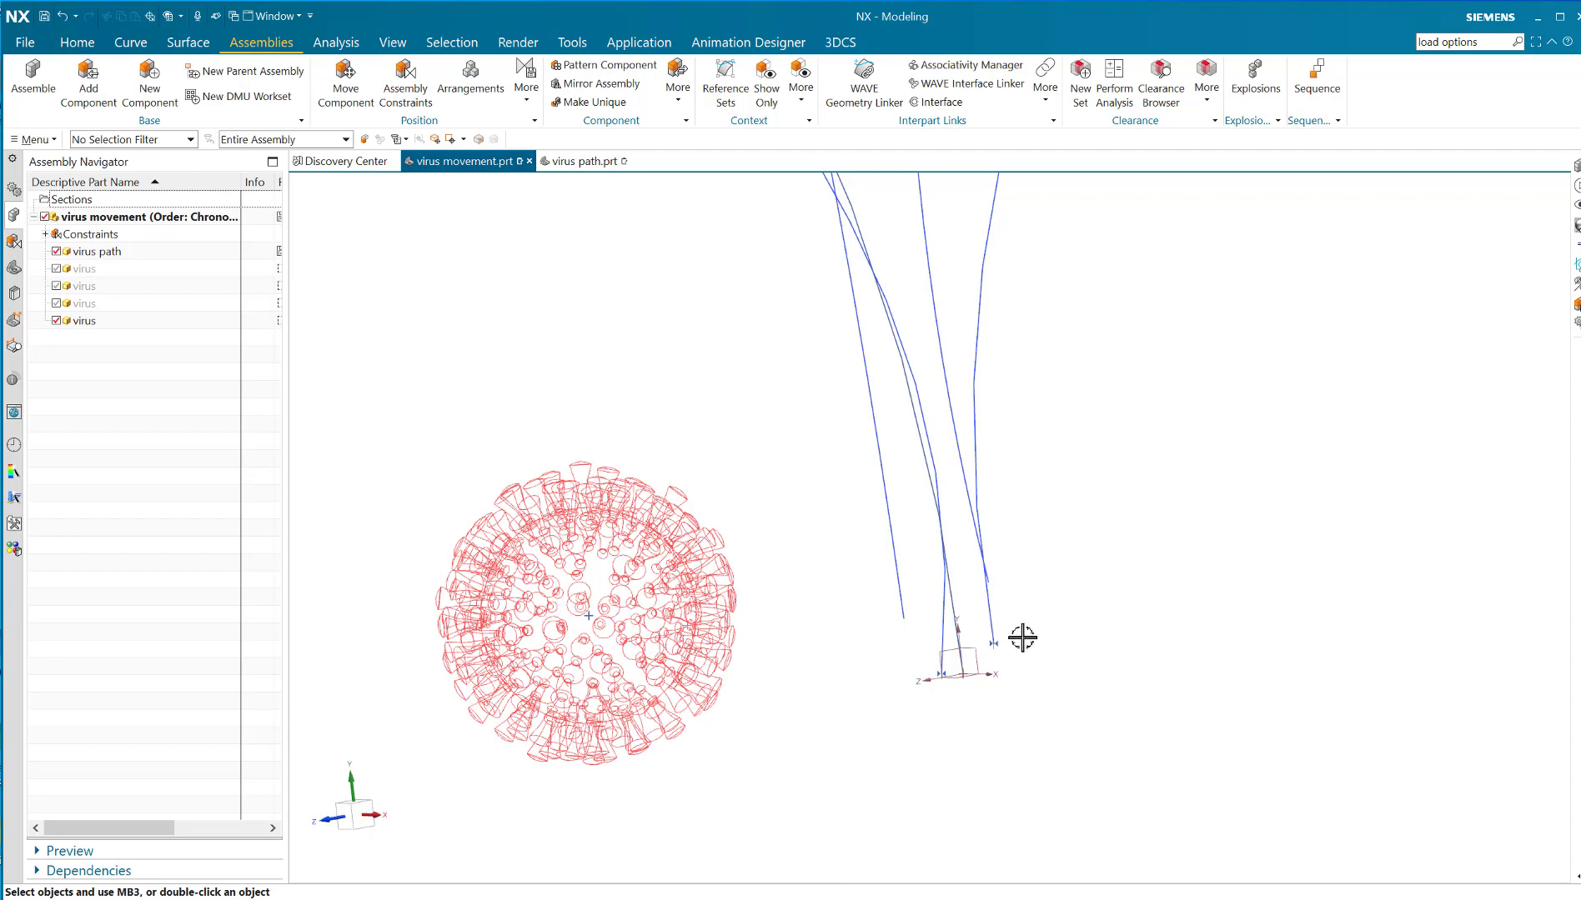
Step: Add a Touch/Align constraint between the new virus's center point and the lower end of the path curve whose base end is nearest the virus
scroll(1023, 638, down, 6)
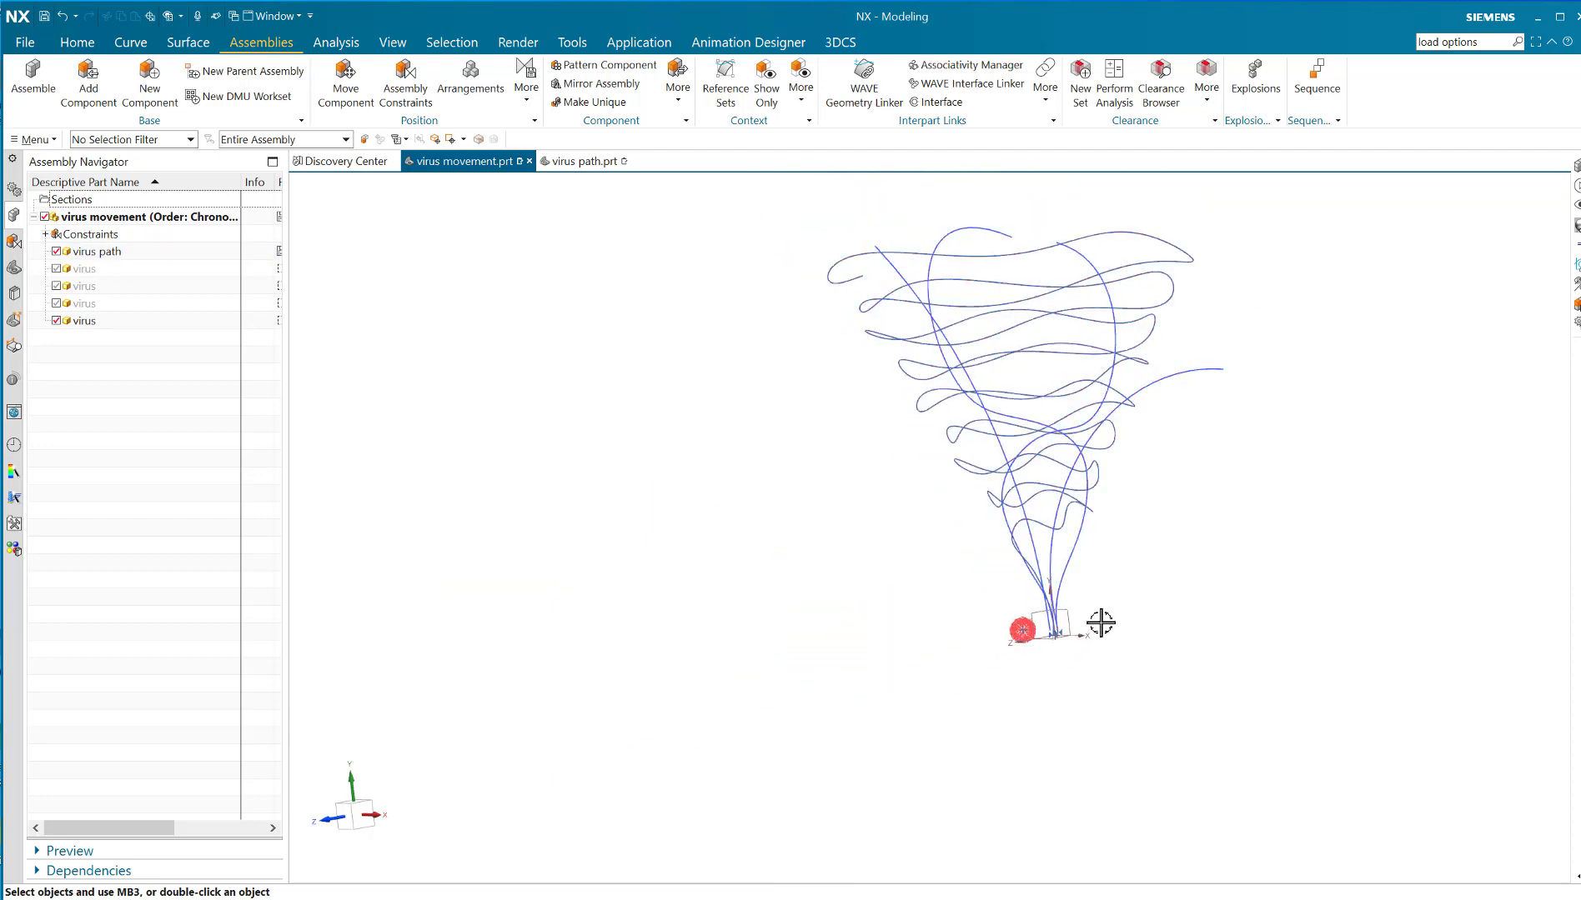
scroll(1097, 607, up, 6)
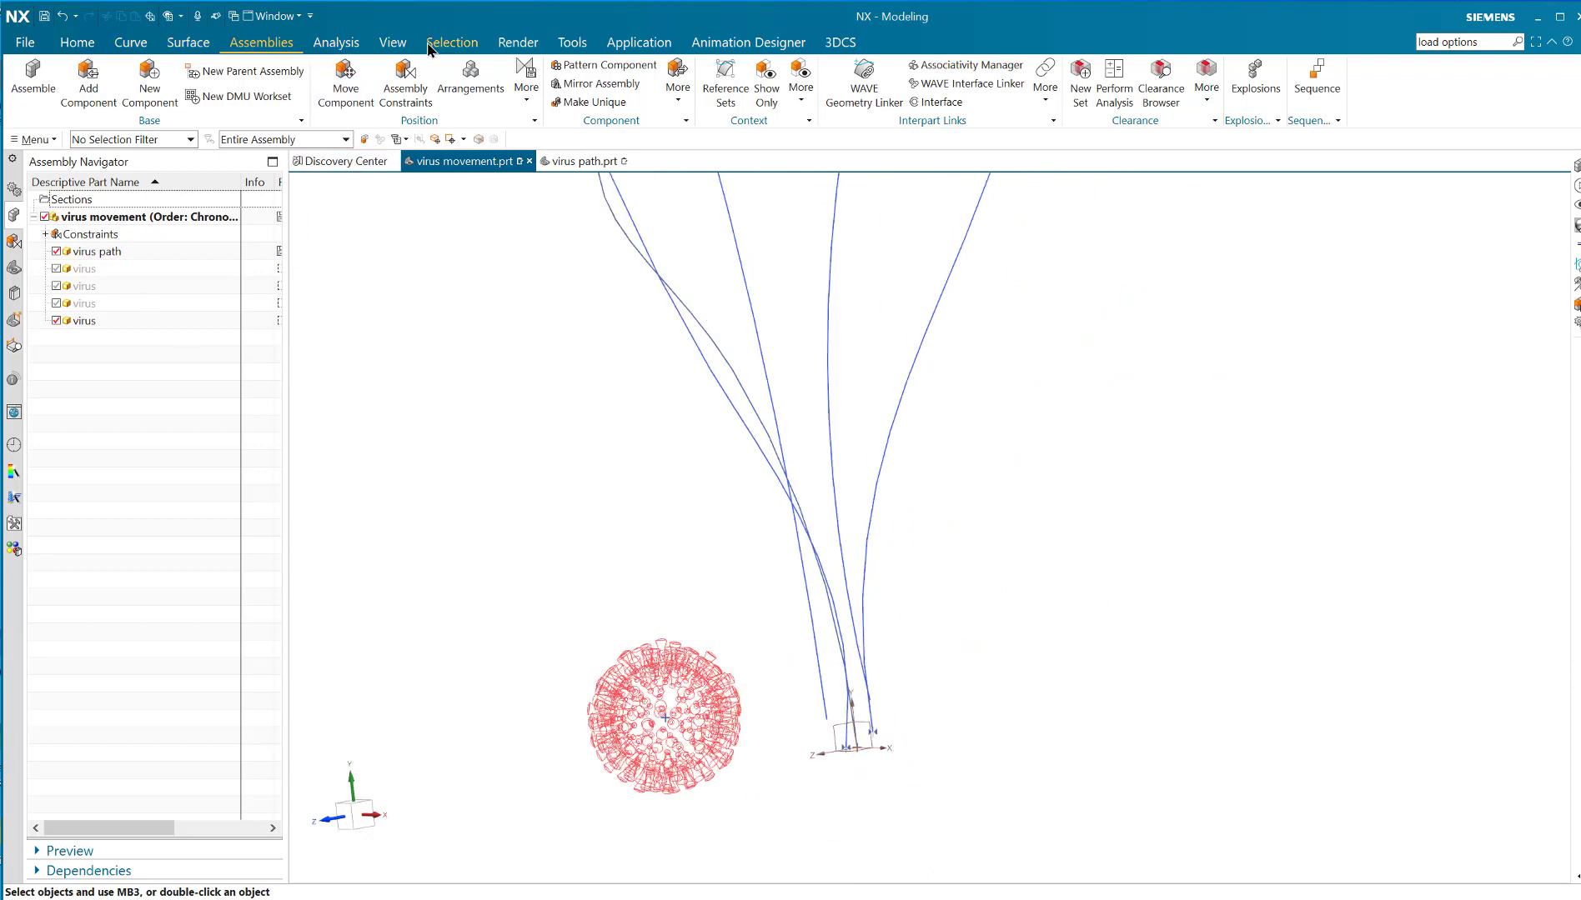
click(405, 90)
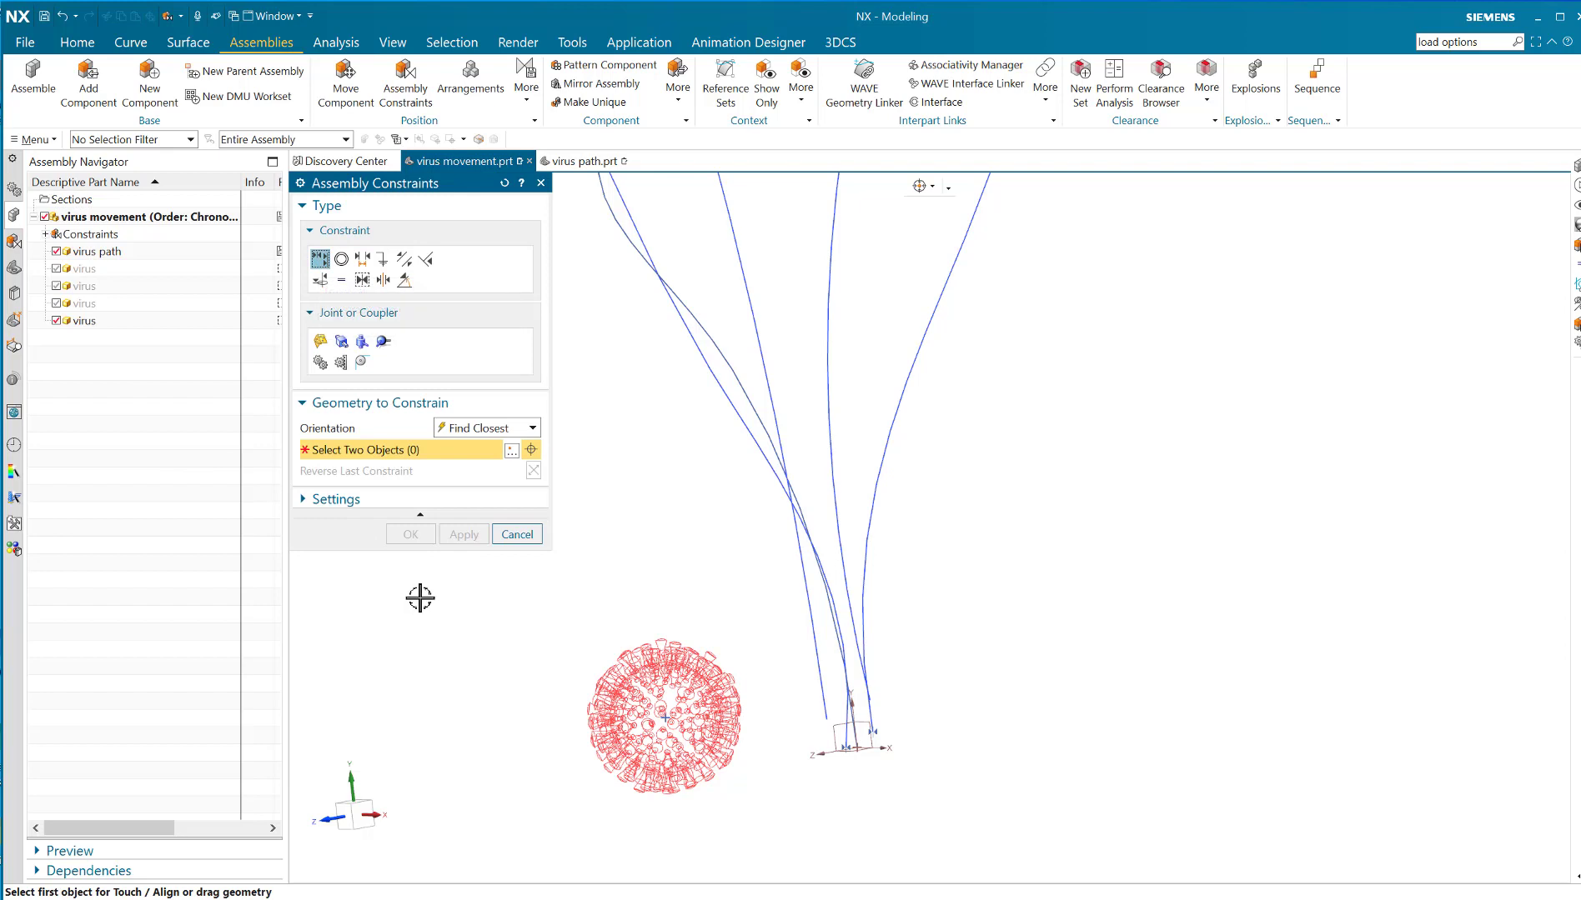
click(179, 140)
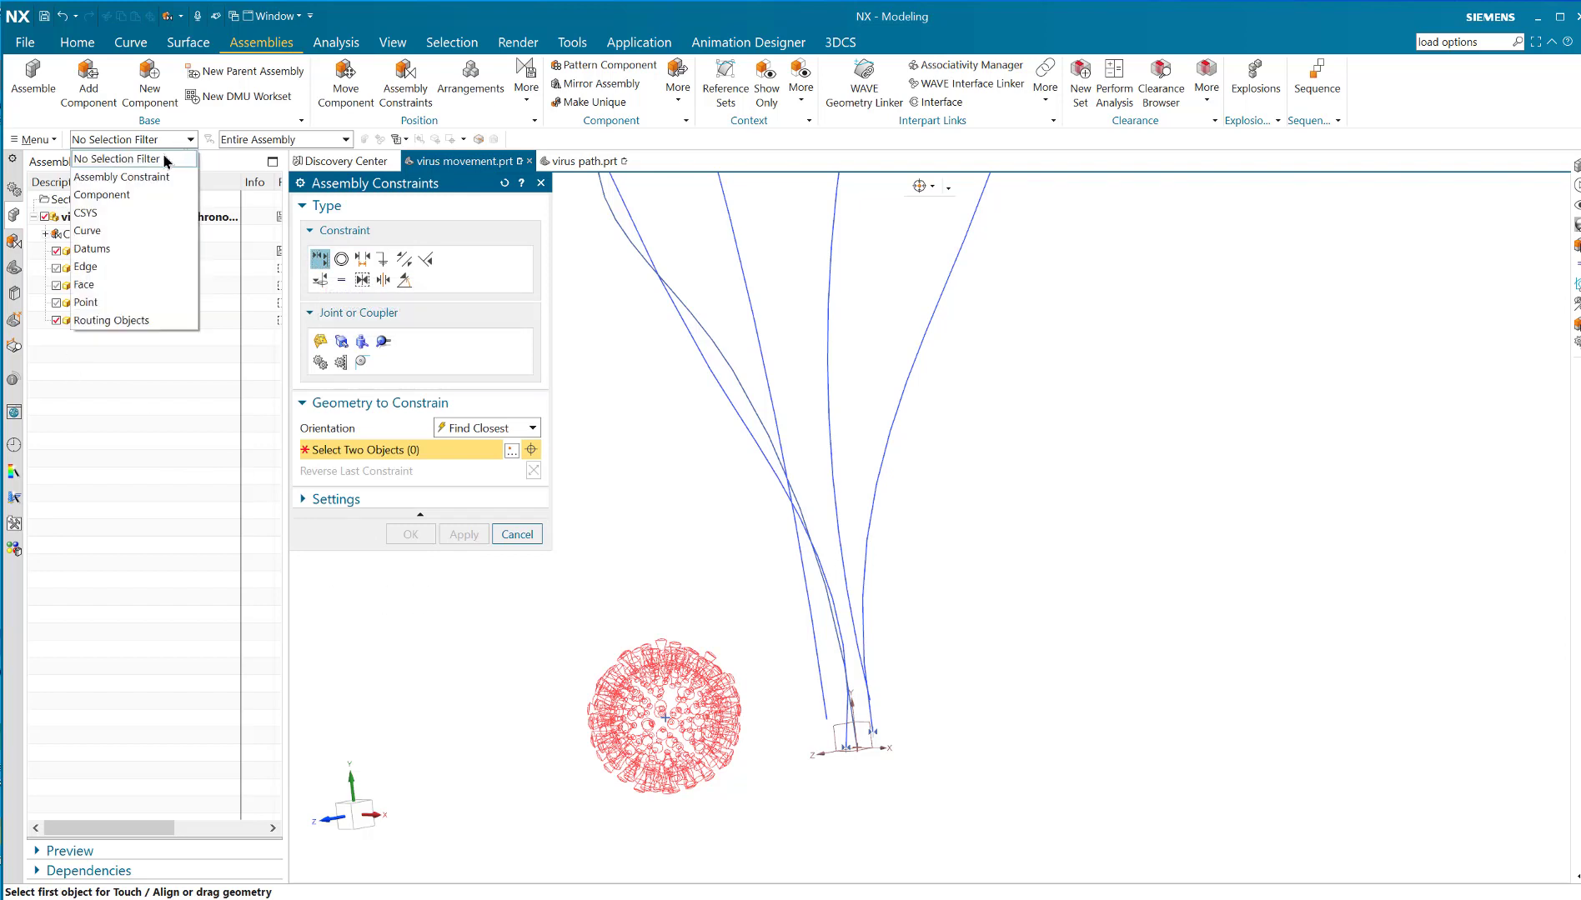
click(100, 301)
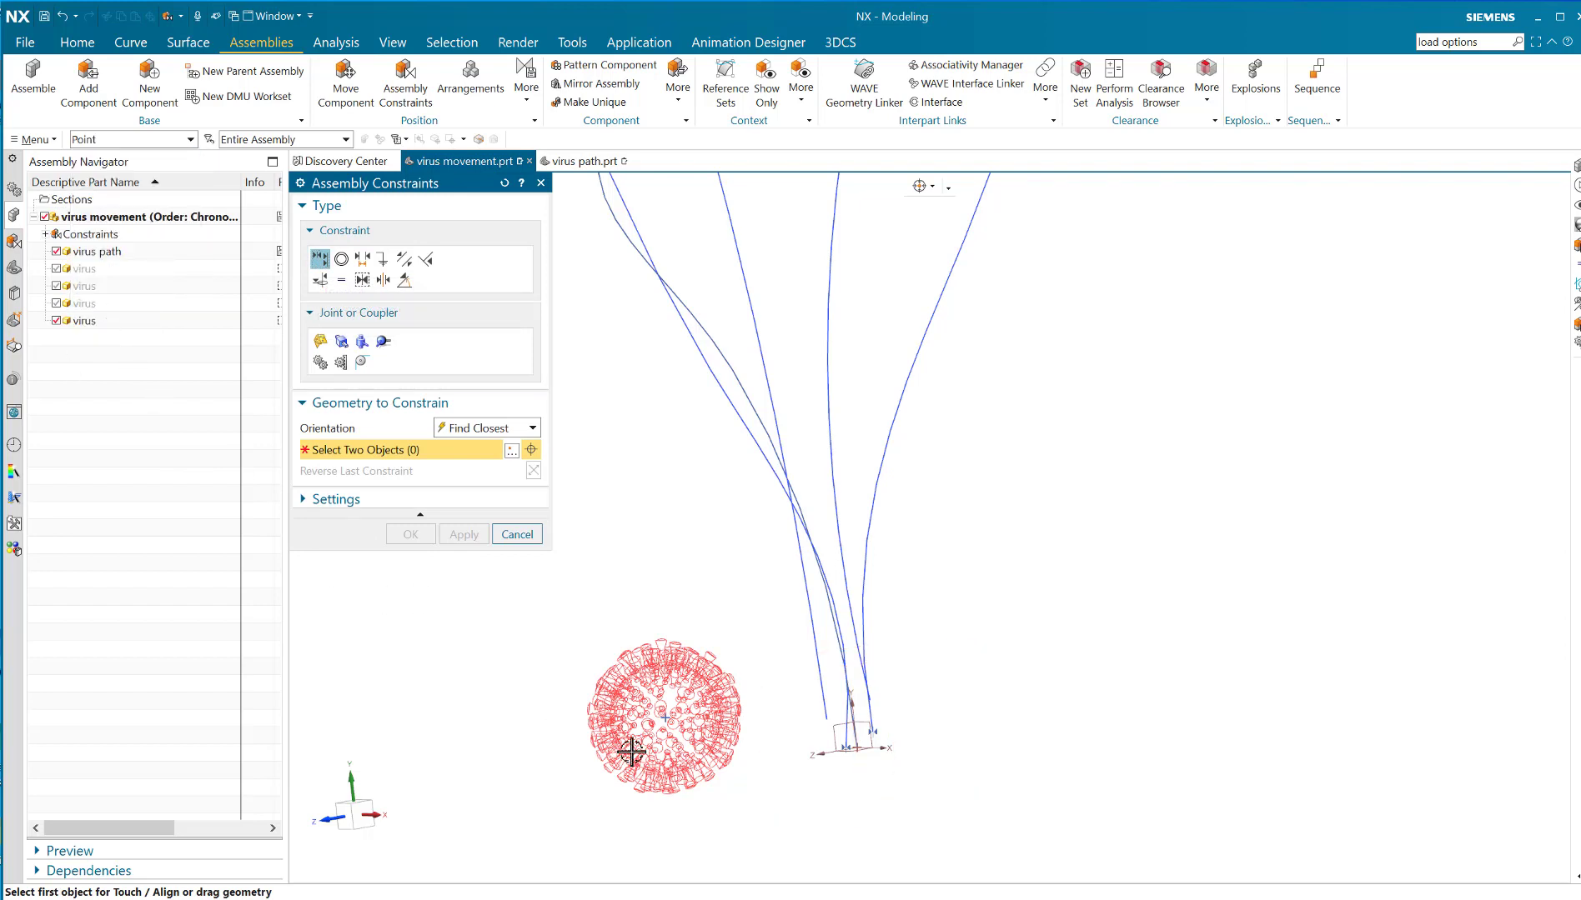
click(663, 716)
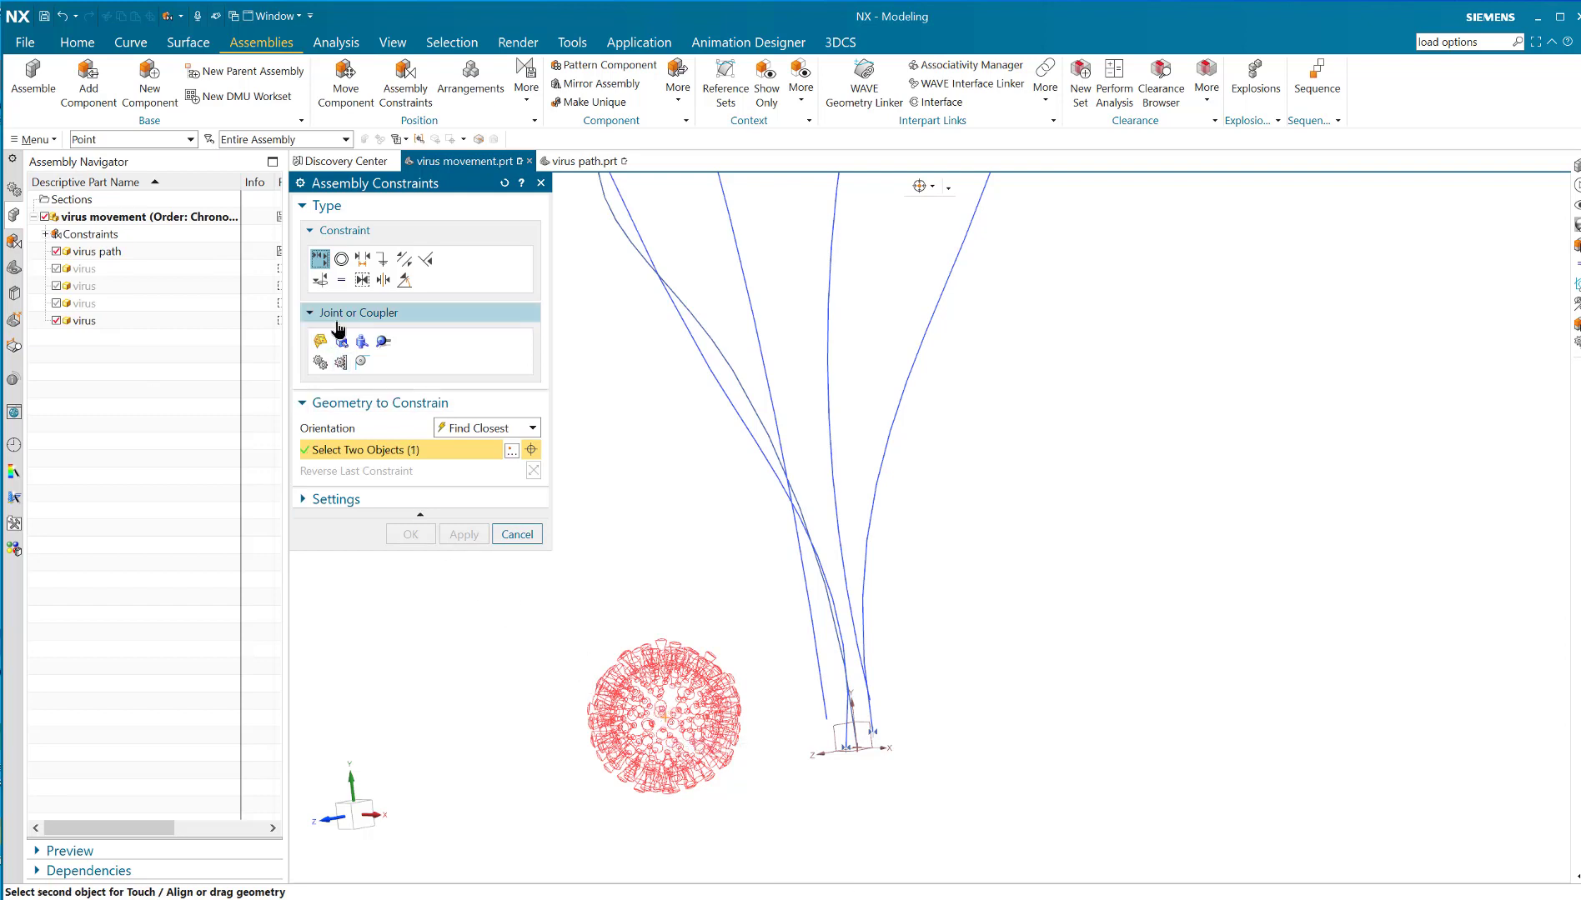
click(153, 144)
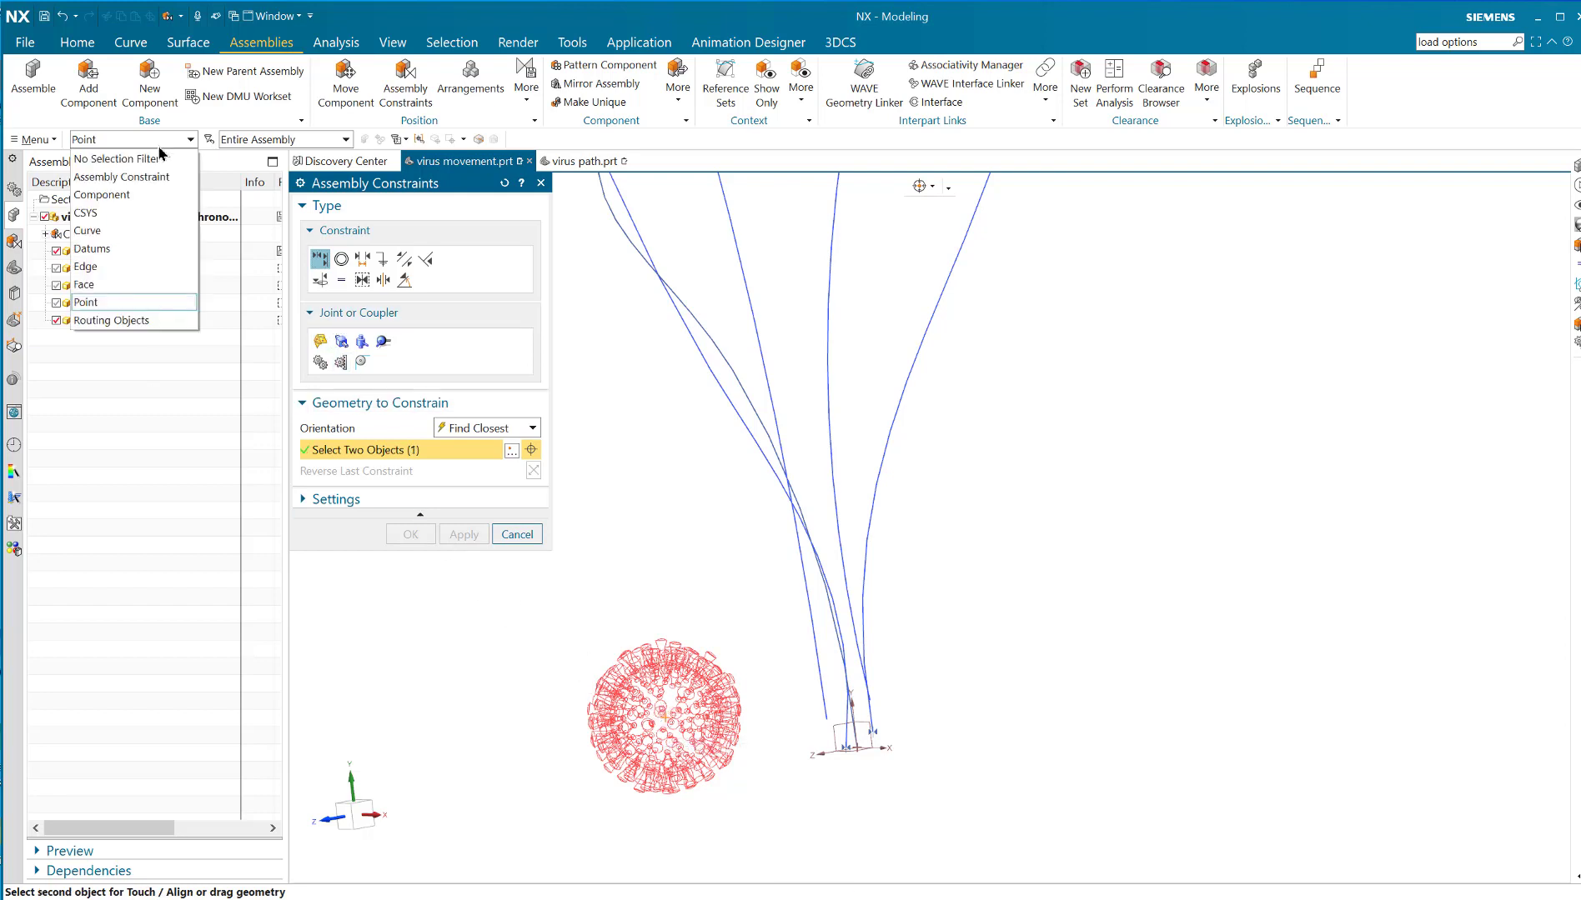
click(115, 228)
click(831, 721)
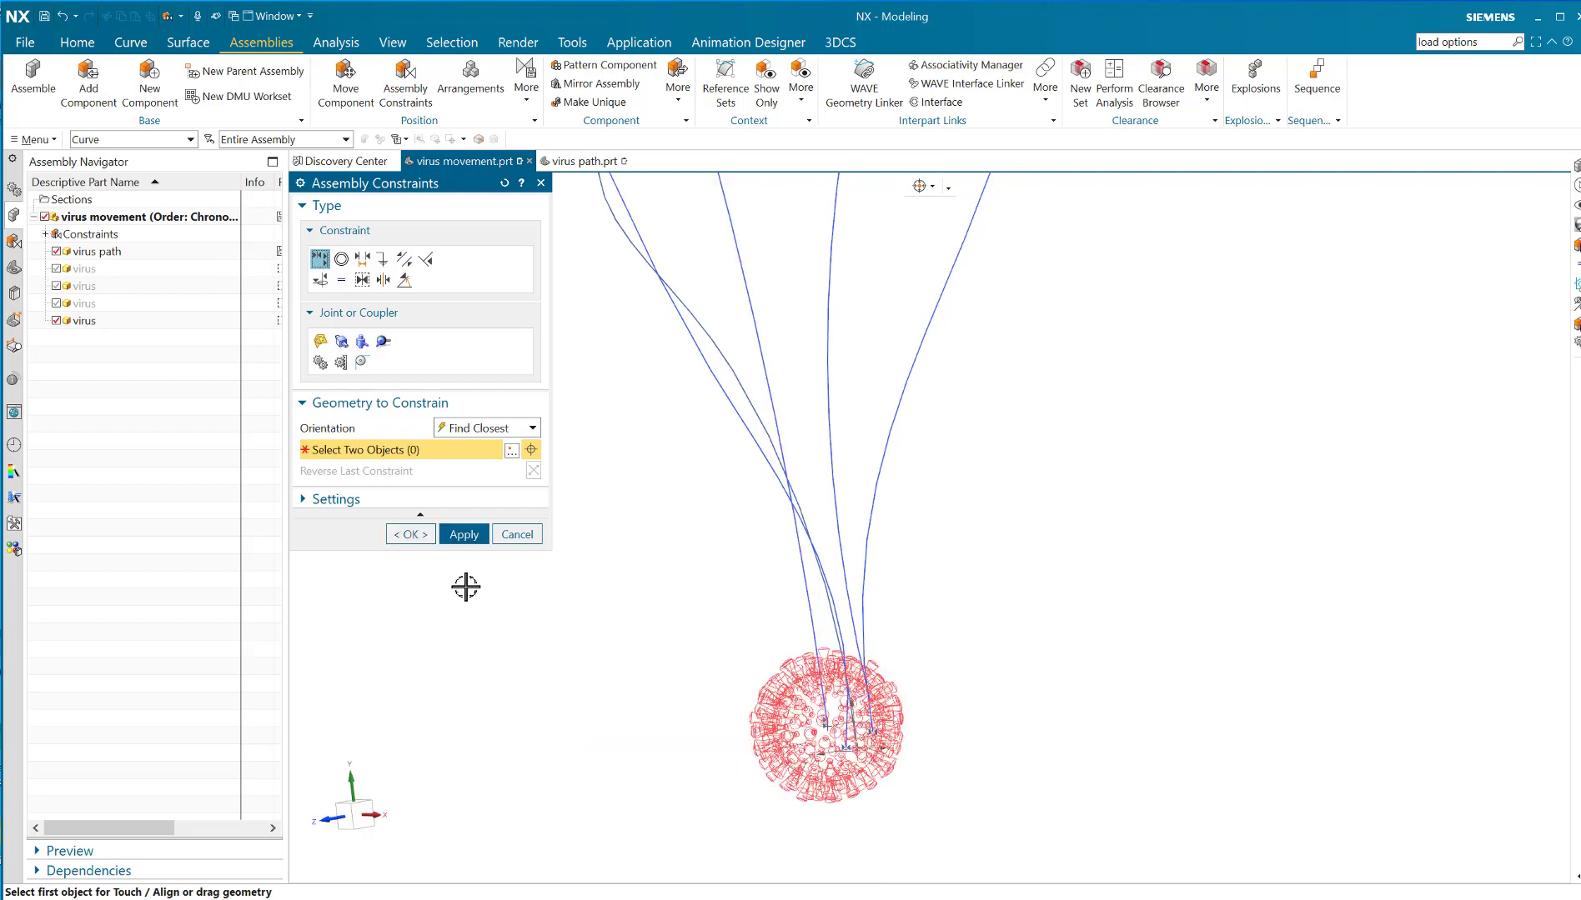
click(410, 535)
Step: Create a rigid group from the new virus body in Animation Designer, keeping the default name Rigid Group (1)
scroll(451, 575, down, 3)
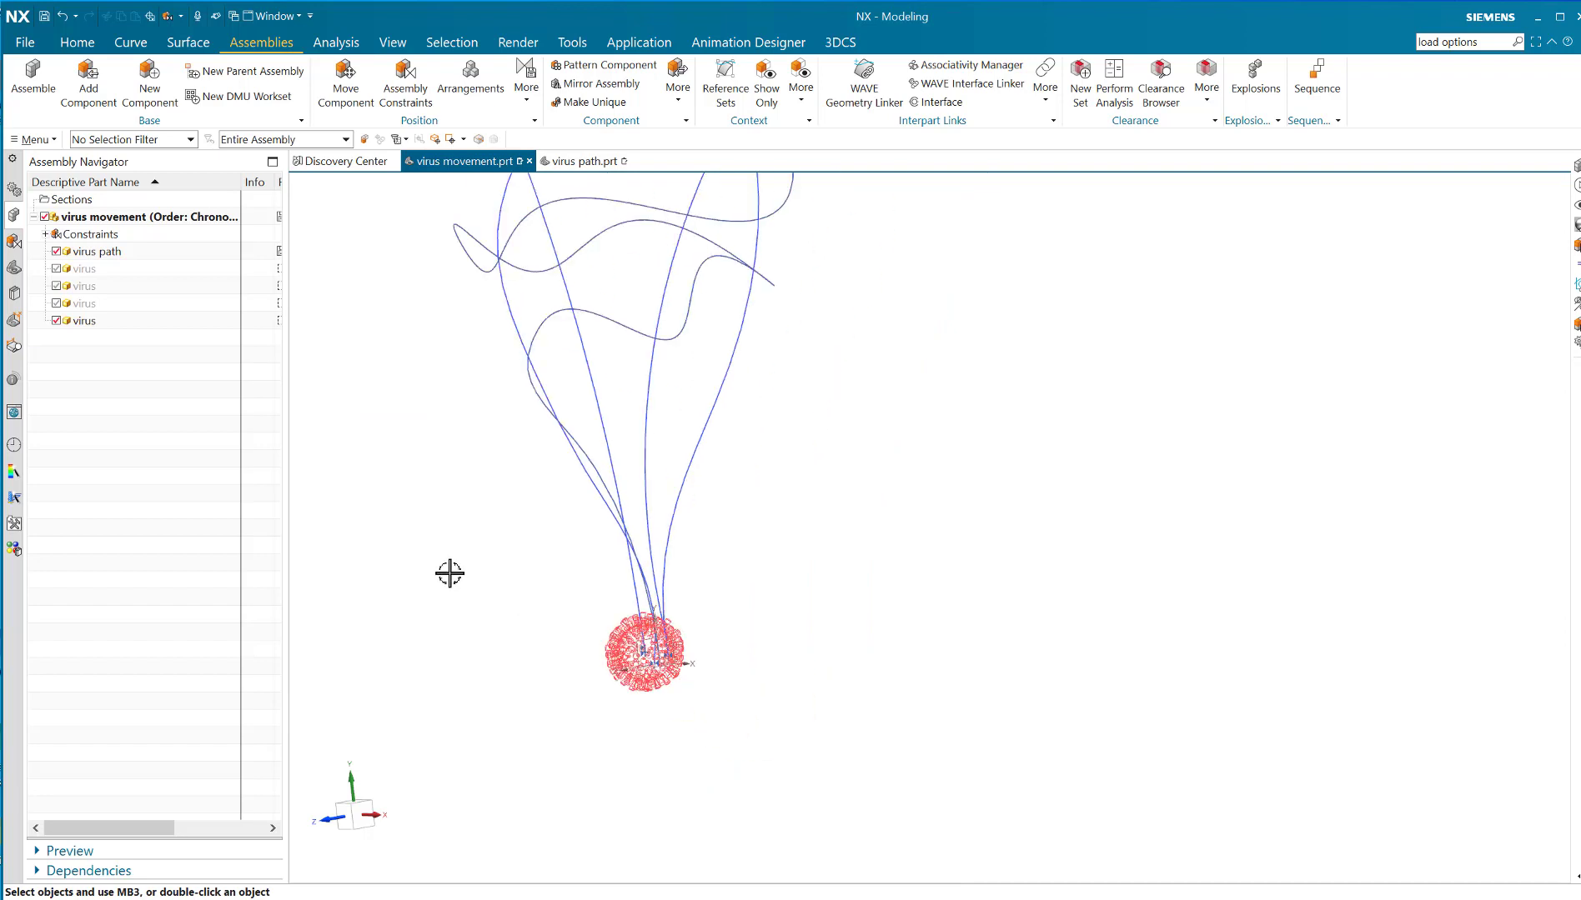
click(753, 43)
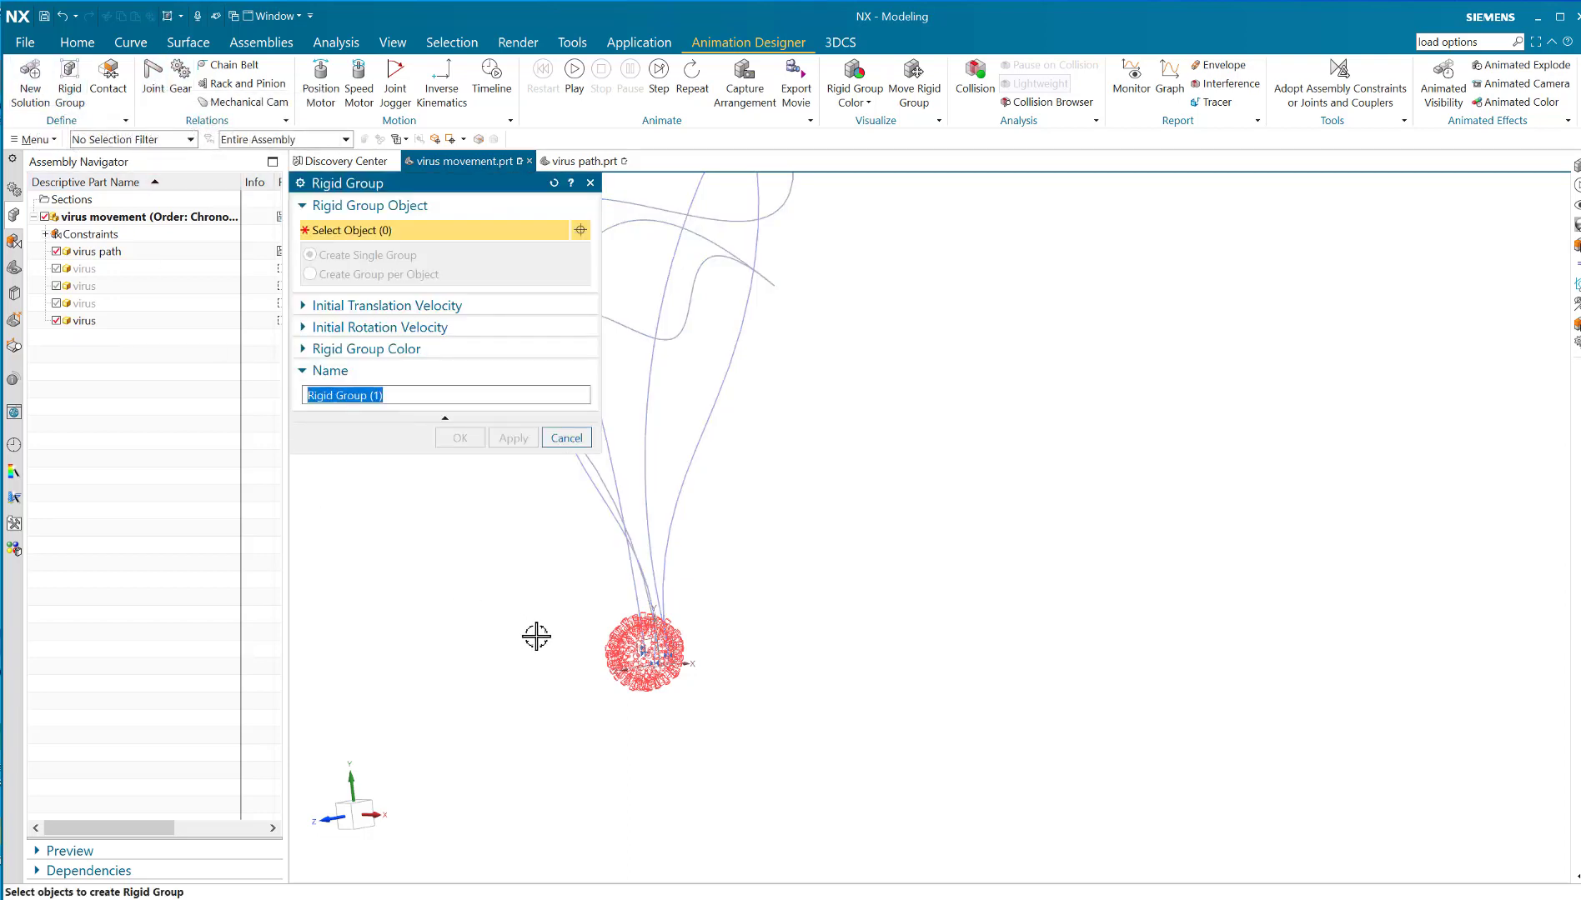
click(615, 642)
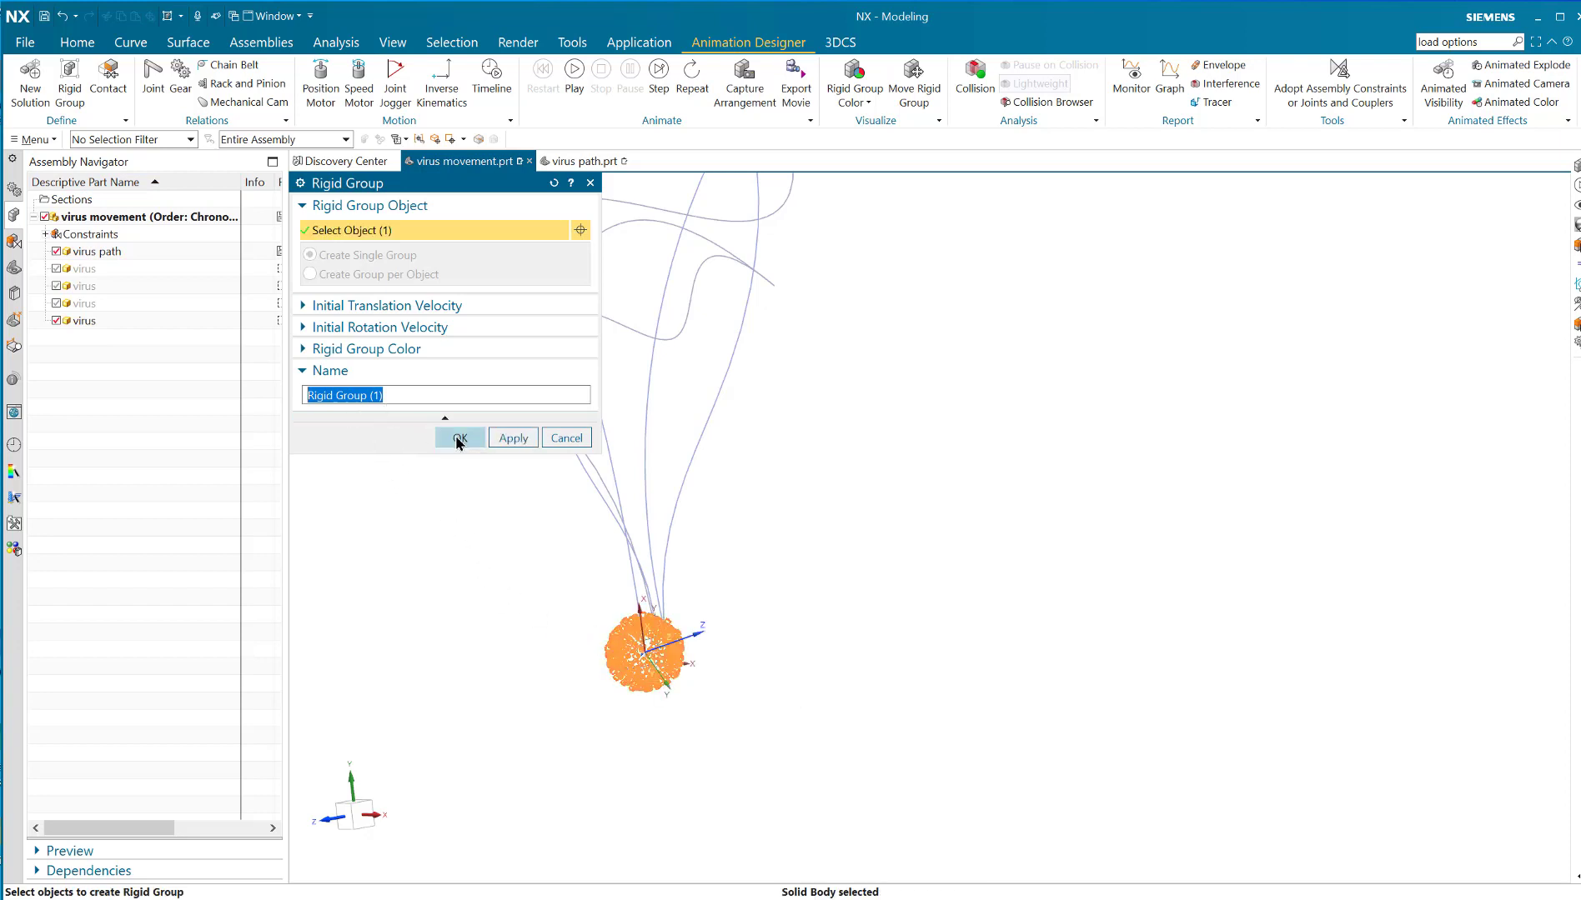
click(460, 441)
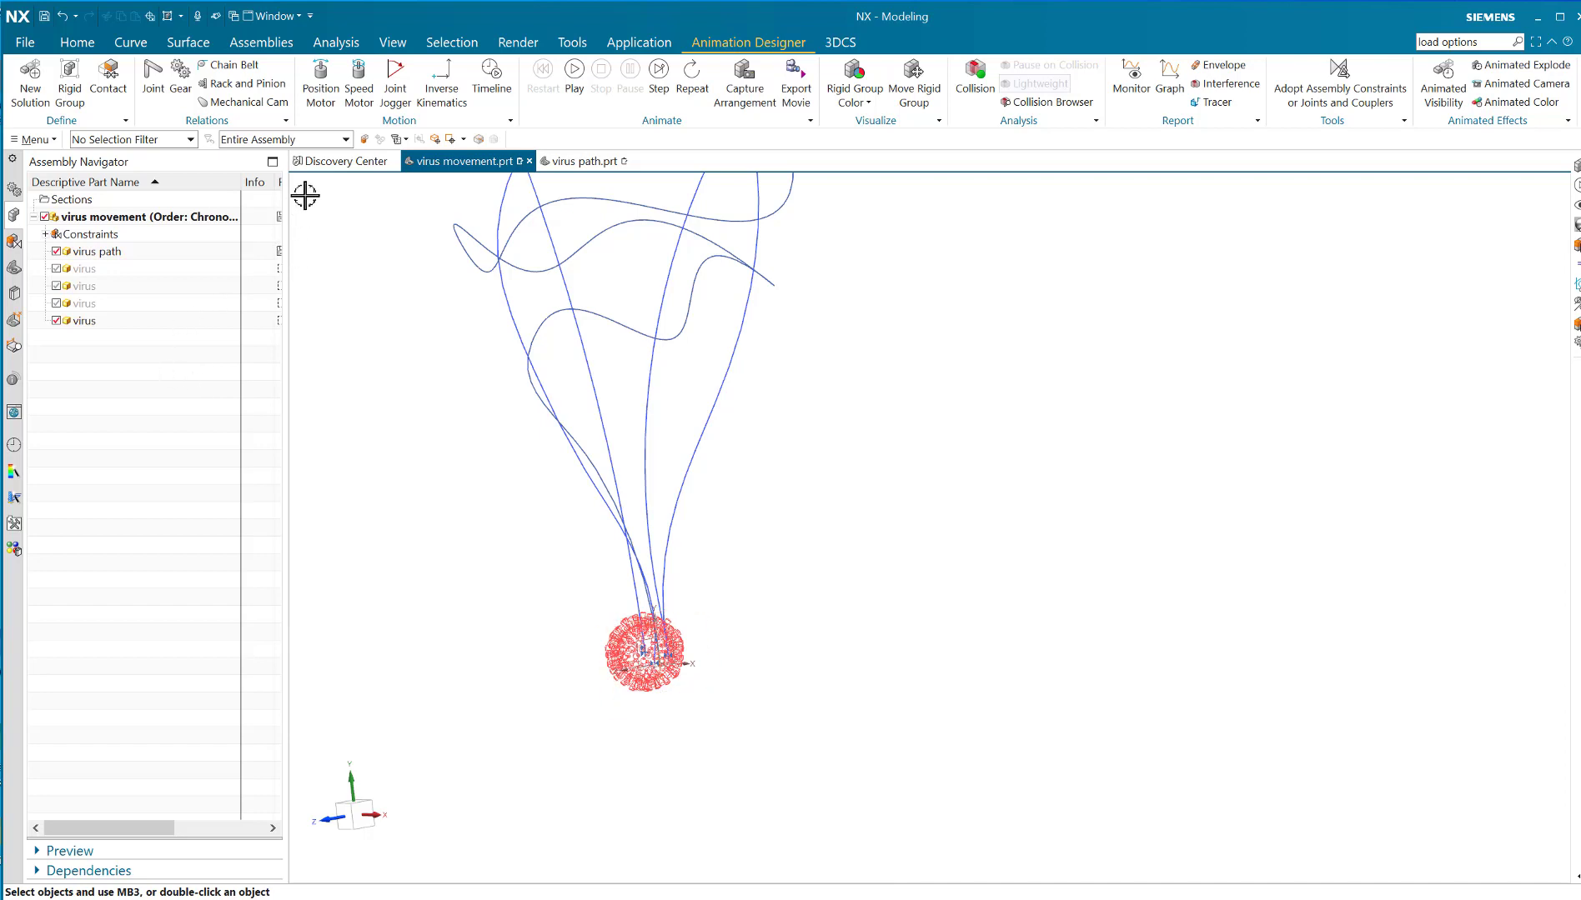
Step: Define a Point On Curve Joint with the new virus as motion object and the arc running up from its center as the curve
click(153, 82)
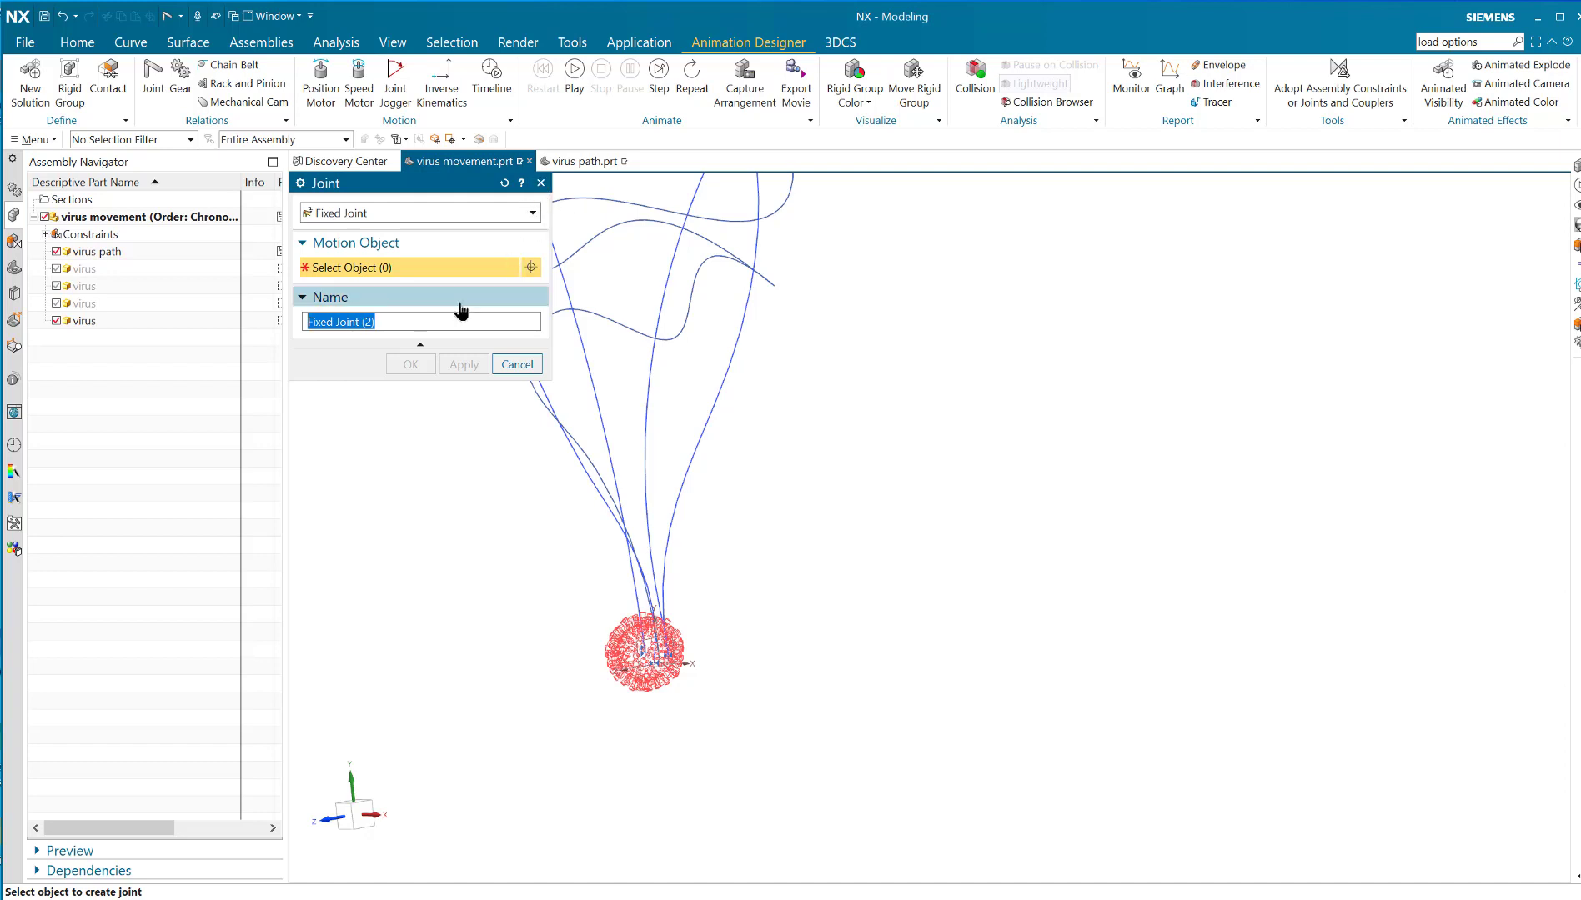
click(504, 215)
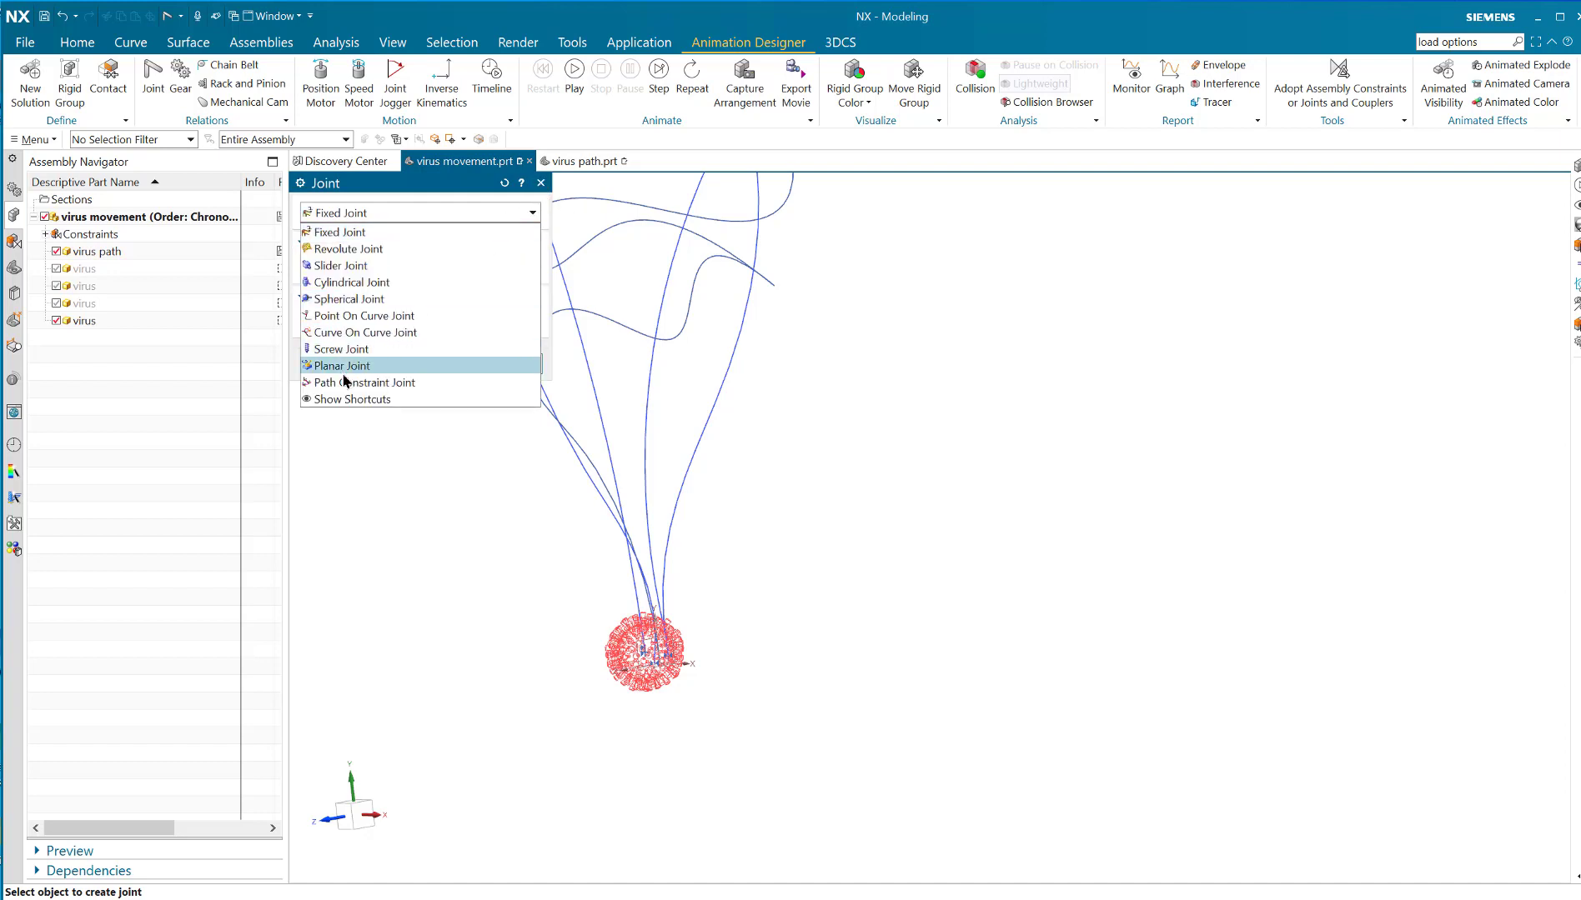
click(349, 315)
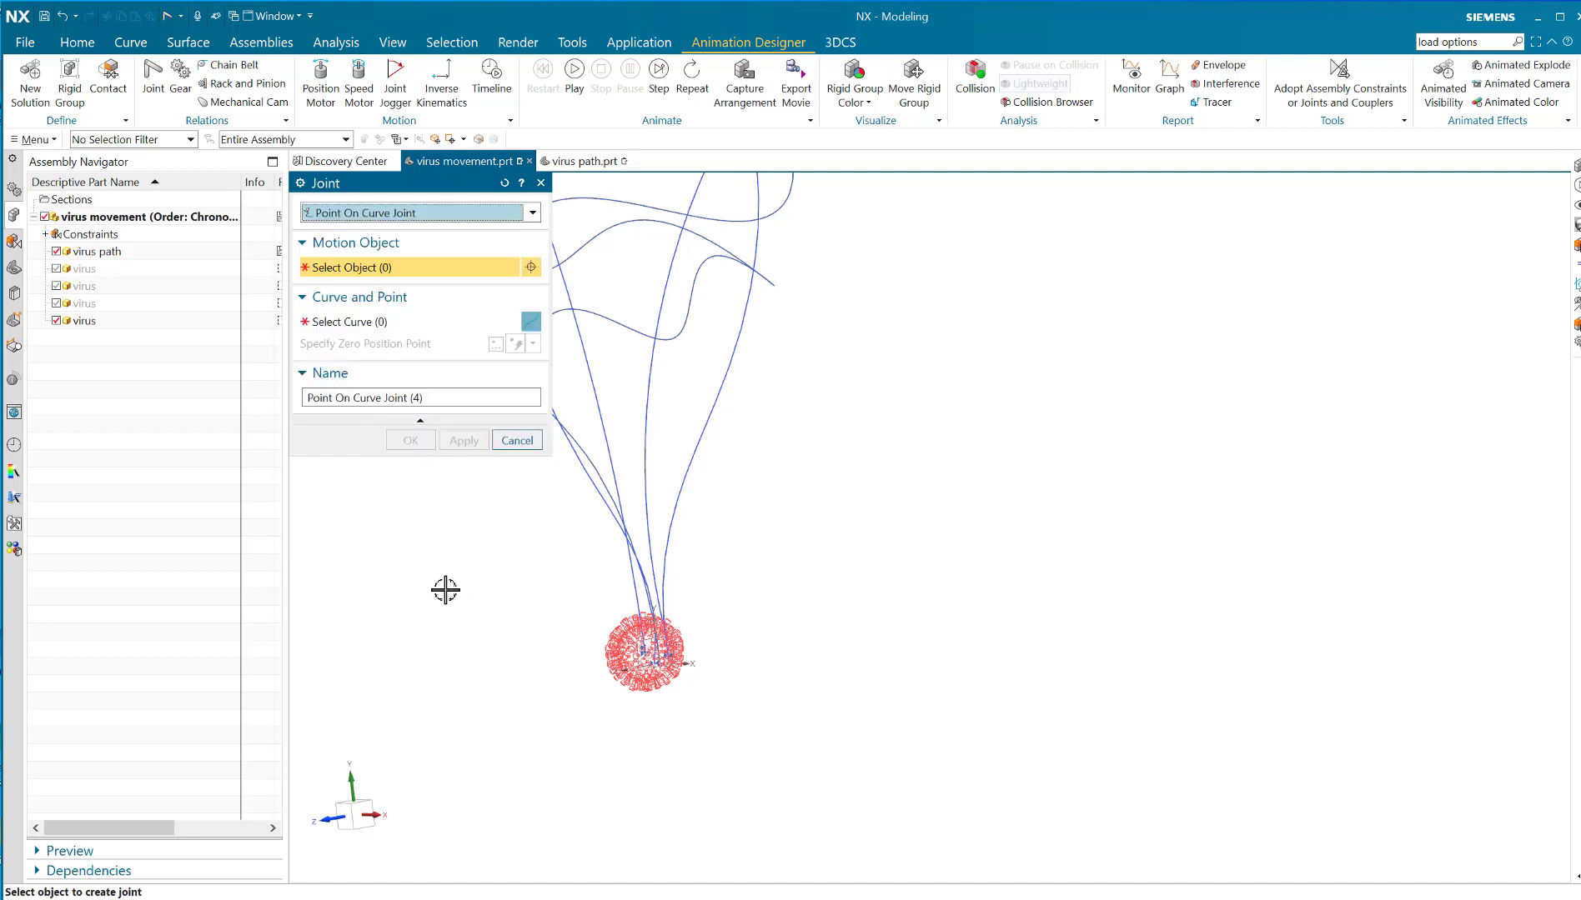
scroll(801, 634, up, 2)
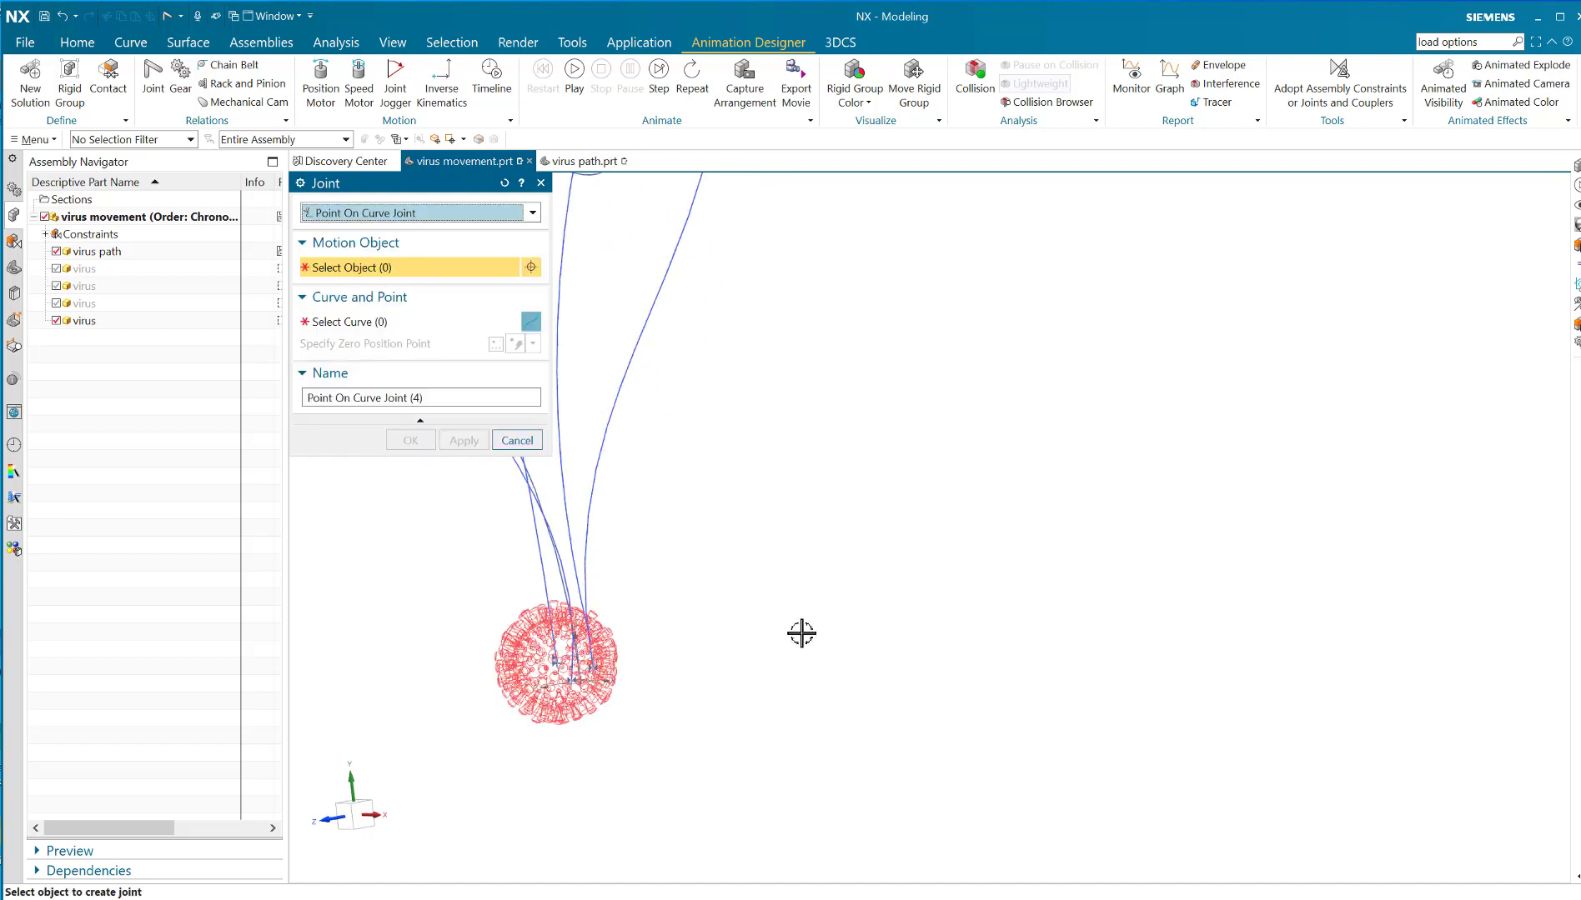
scroll(998, 681, down, 3)
scroll(997, 683, up, 3)
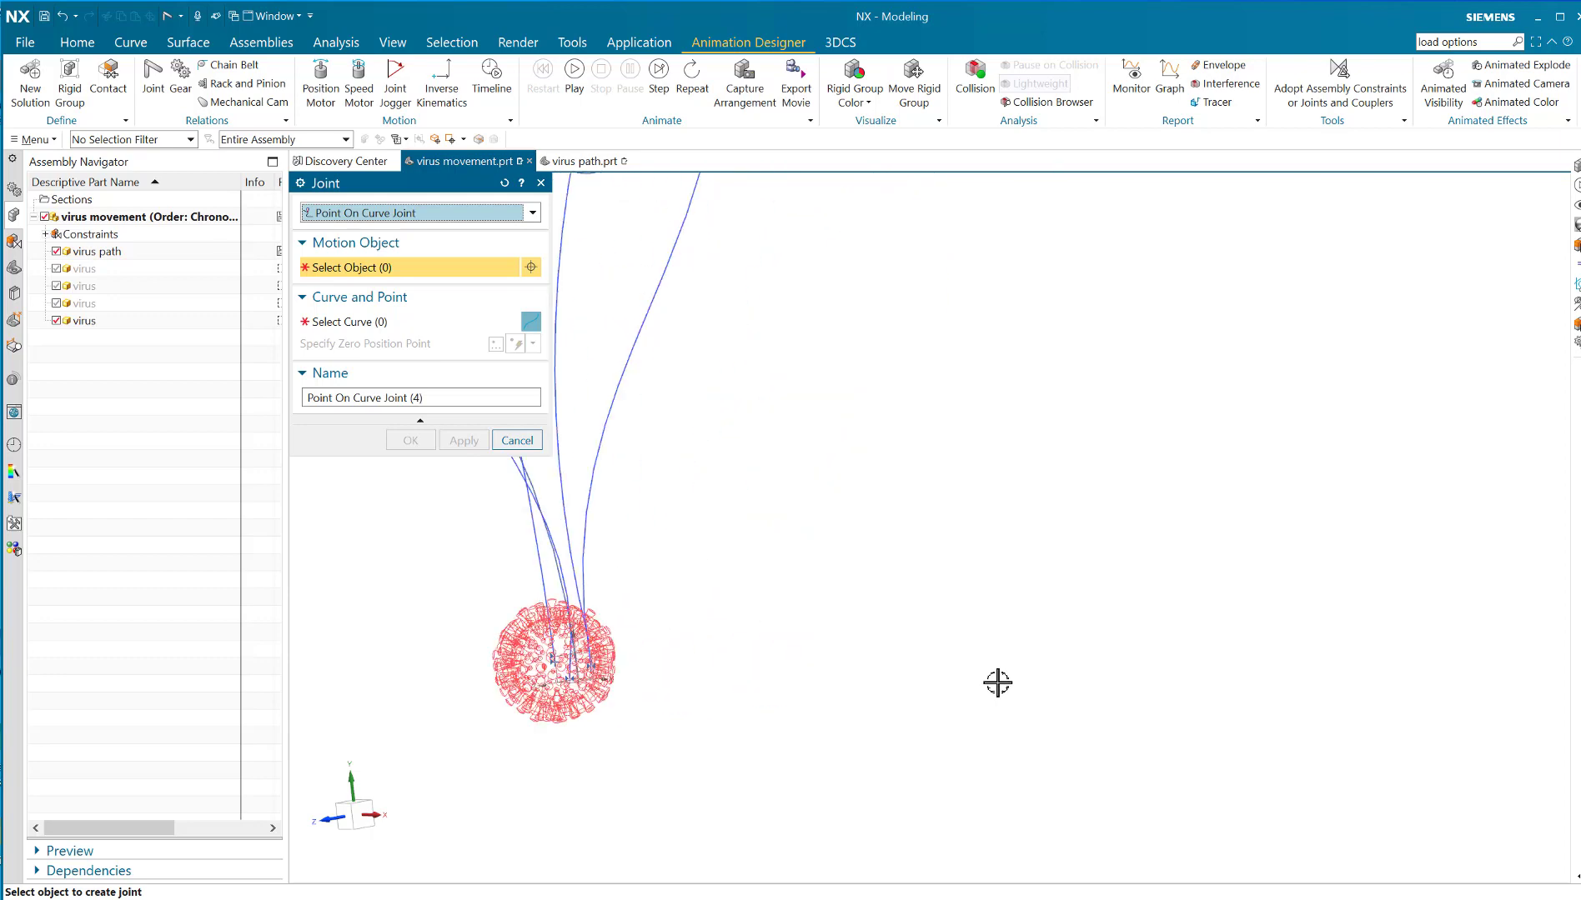
click(510, 664)
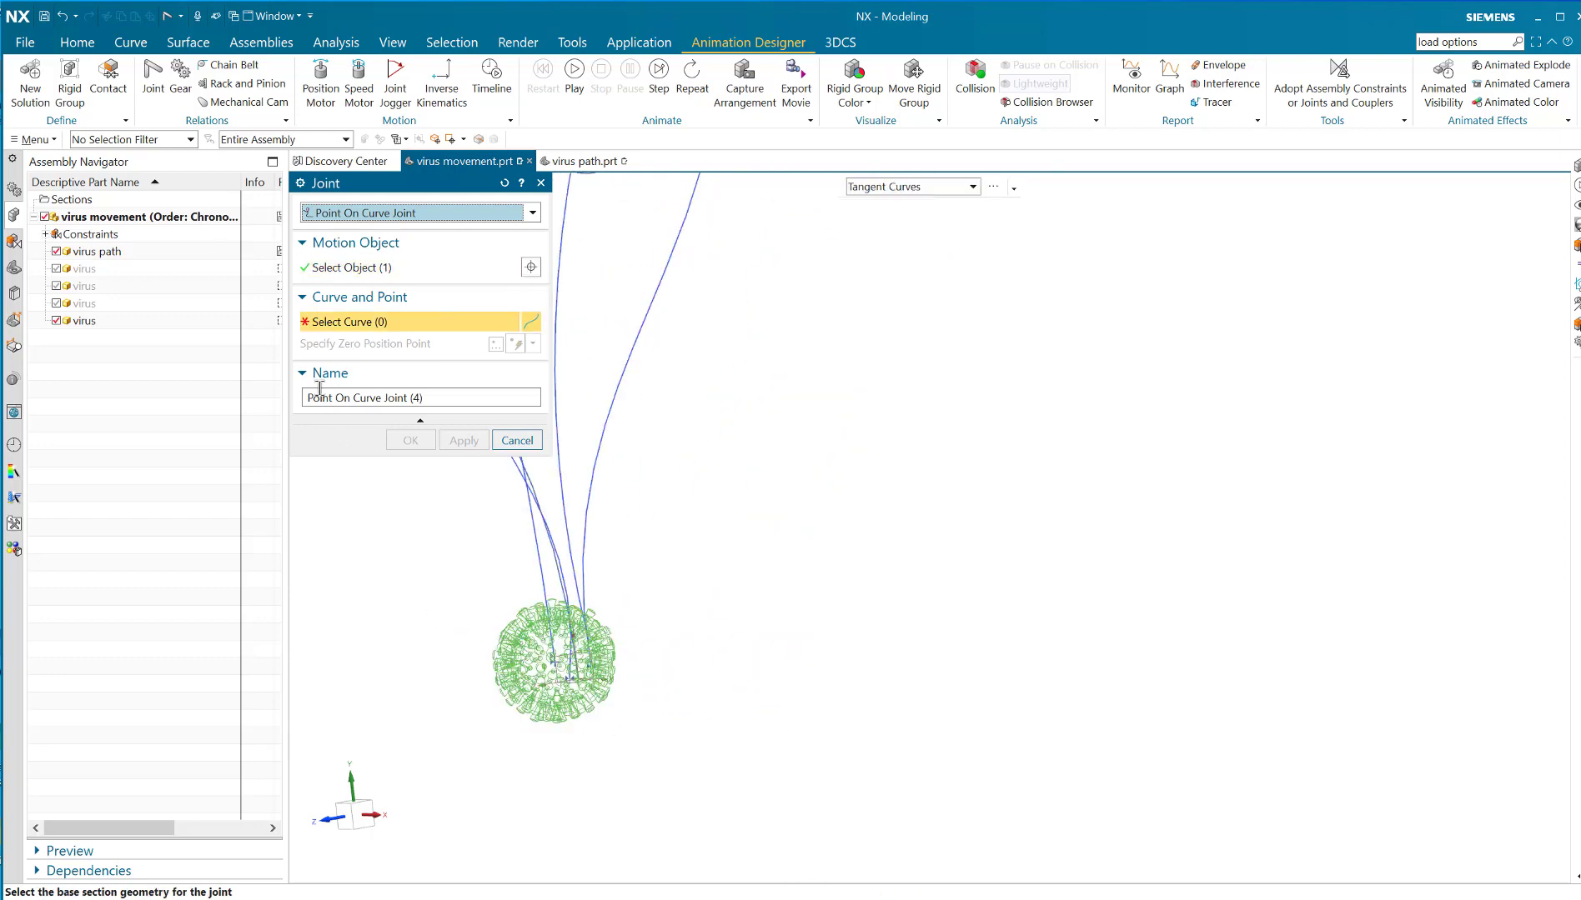
scroll(867, 633, down, 3)
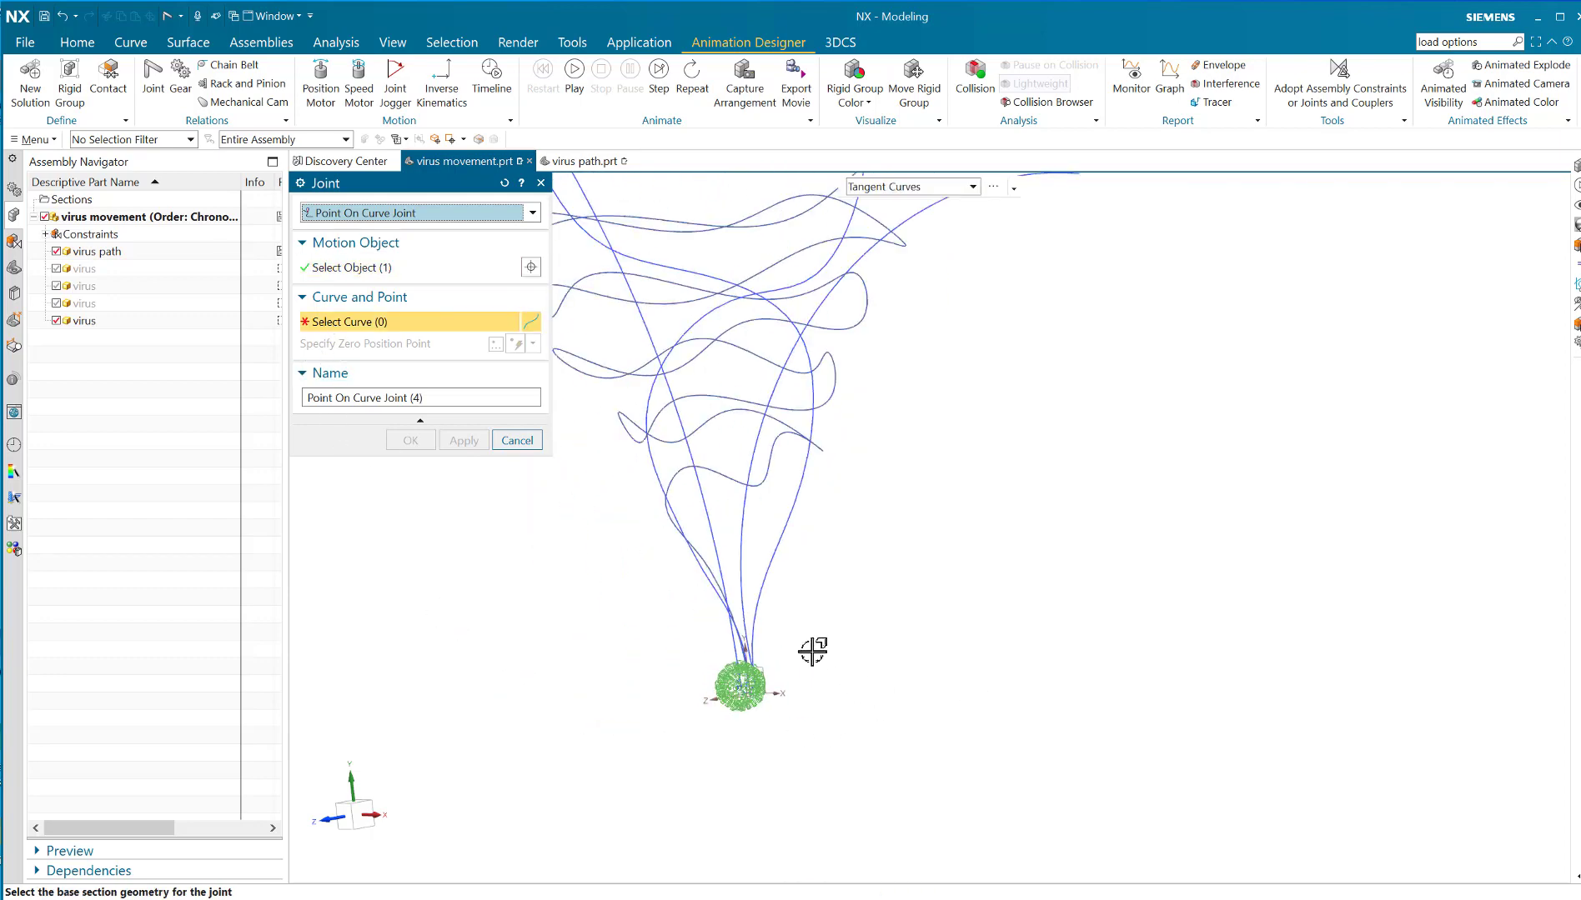
scroll(717, 542, up, 3)
click(719, 534)
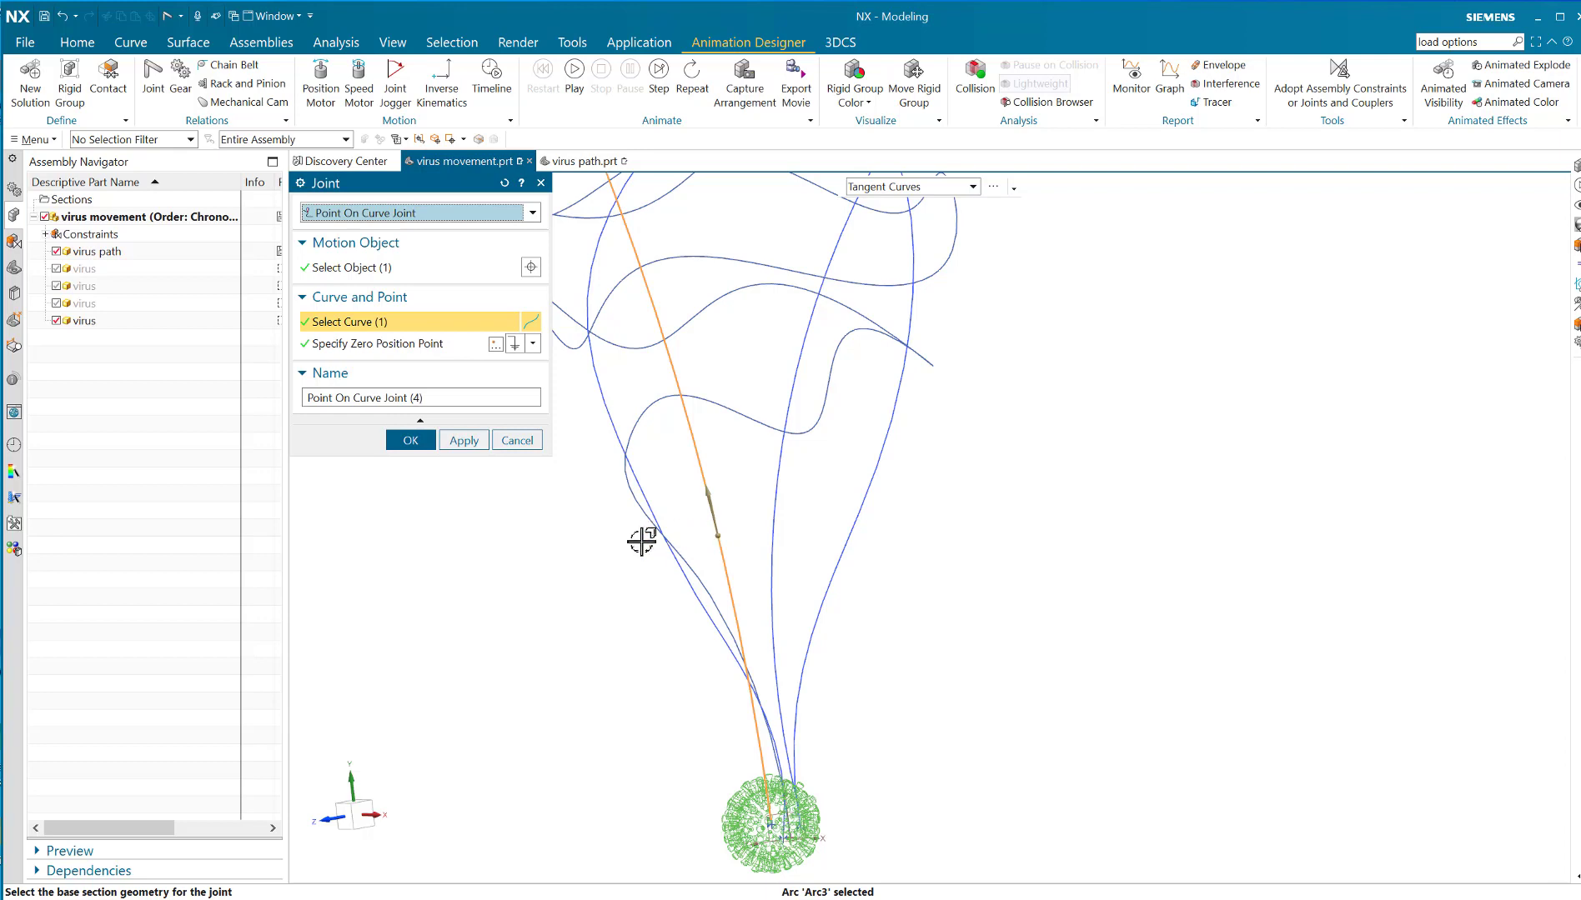
Step: Set the joint's zero position point at the arc's lower end inside the virus and create the joint with its default name
click(533, 345)
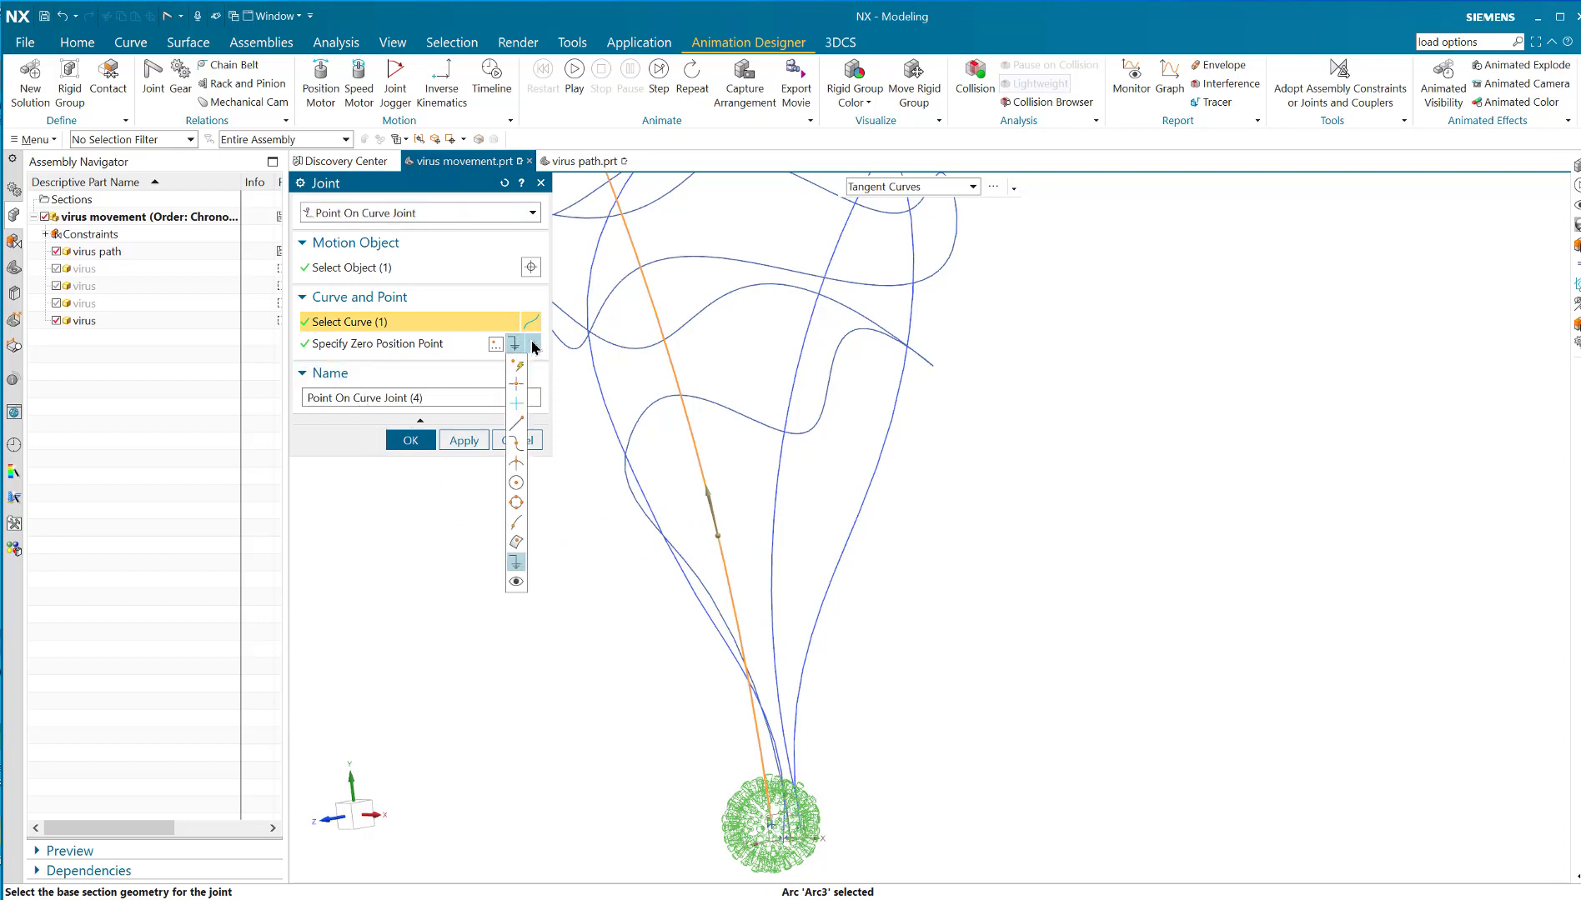
click(515, 425)
scroll(431, 484, up, 3)
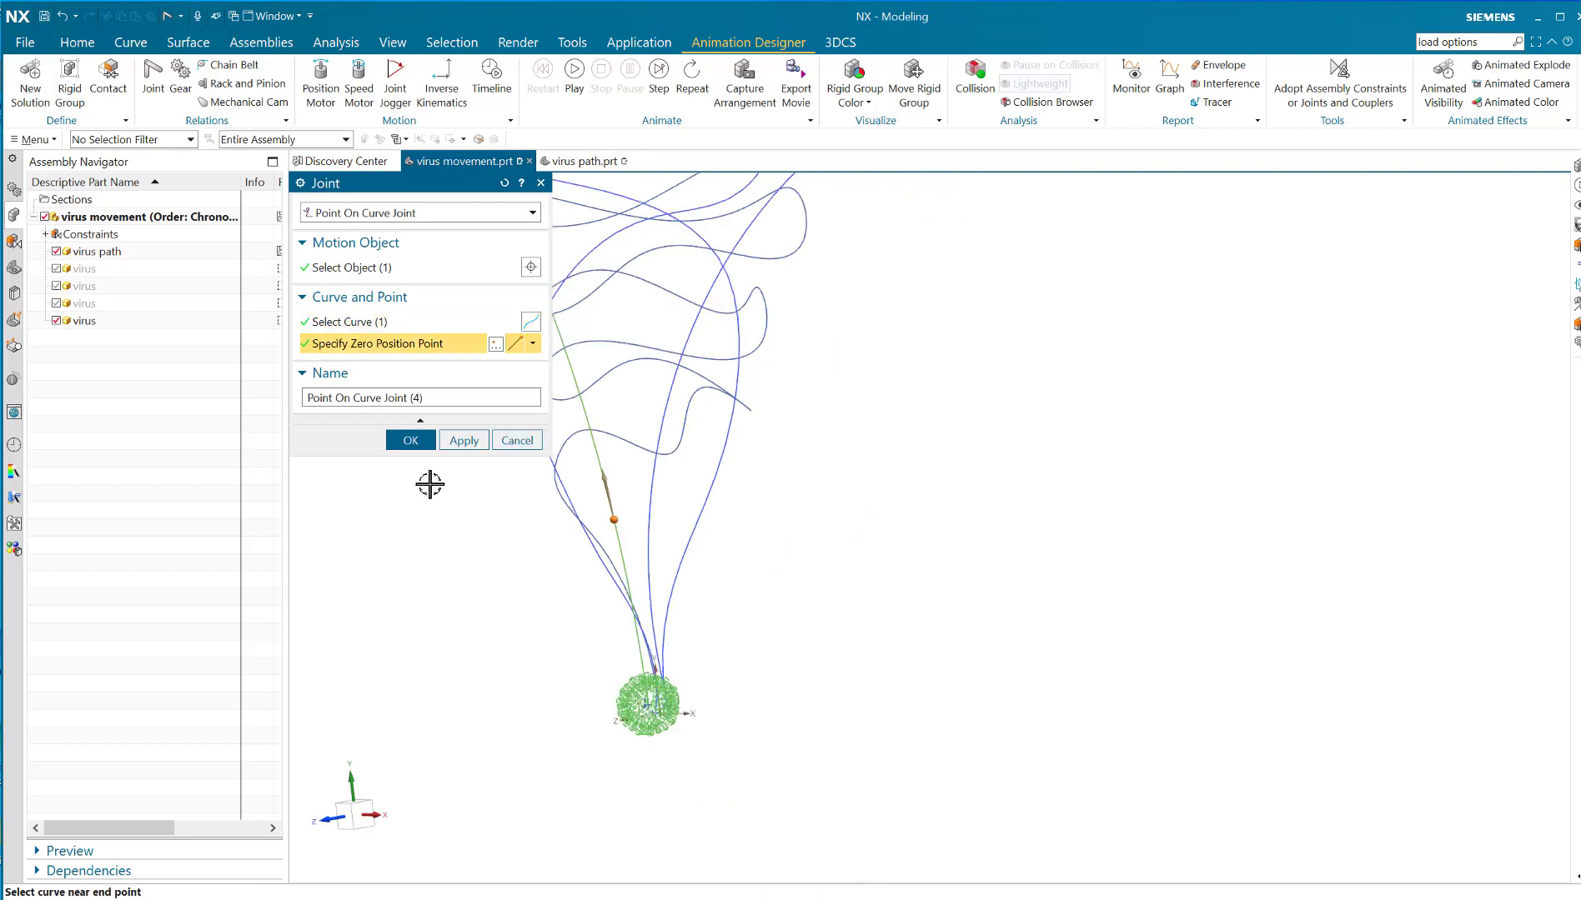
scroll(602, 617, up, 4)
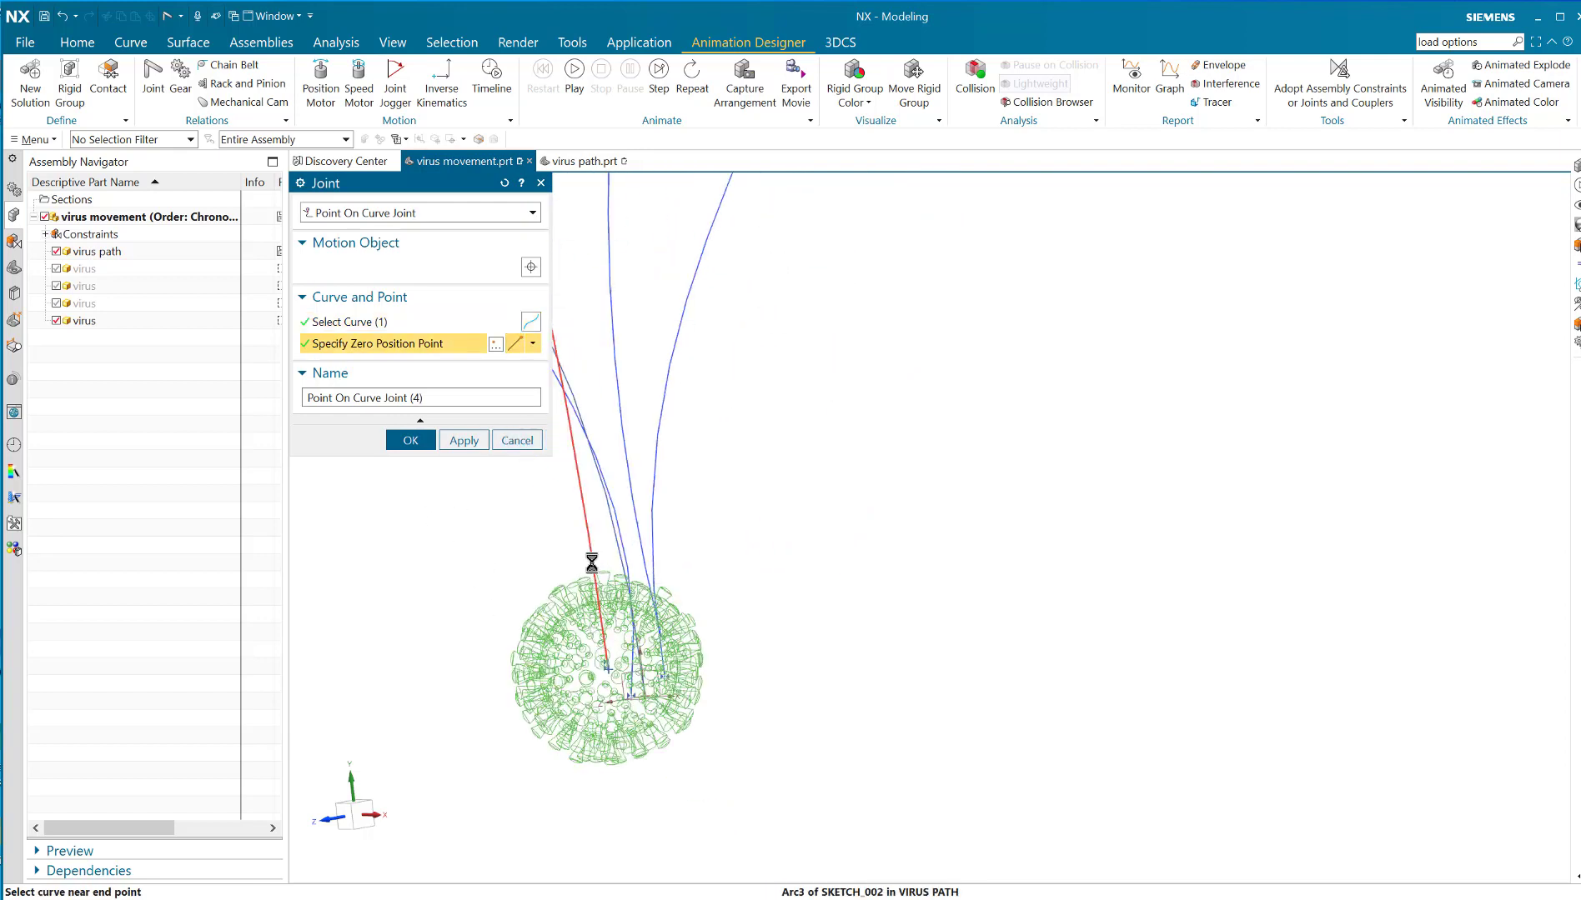
click(590, 558)
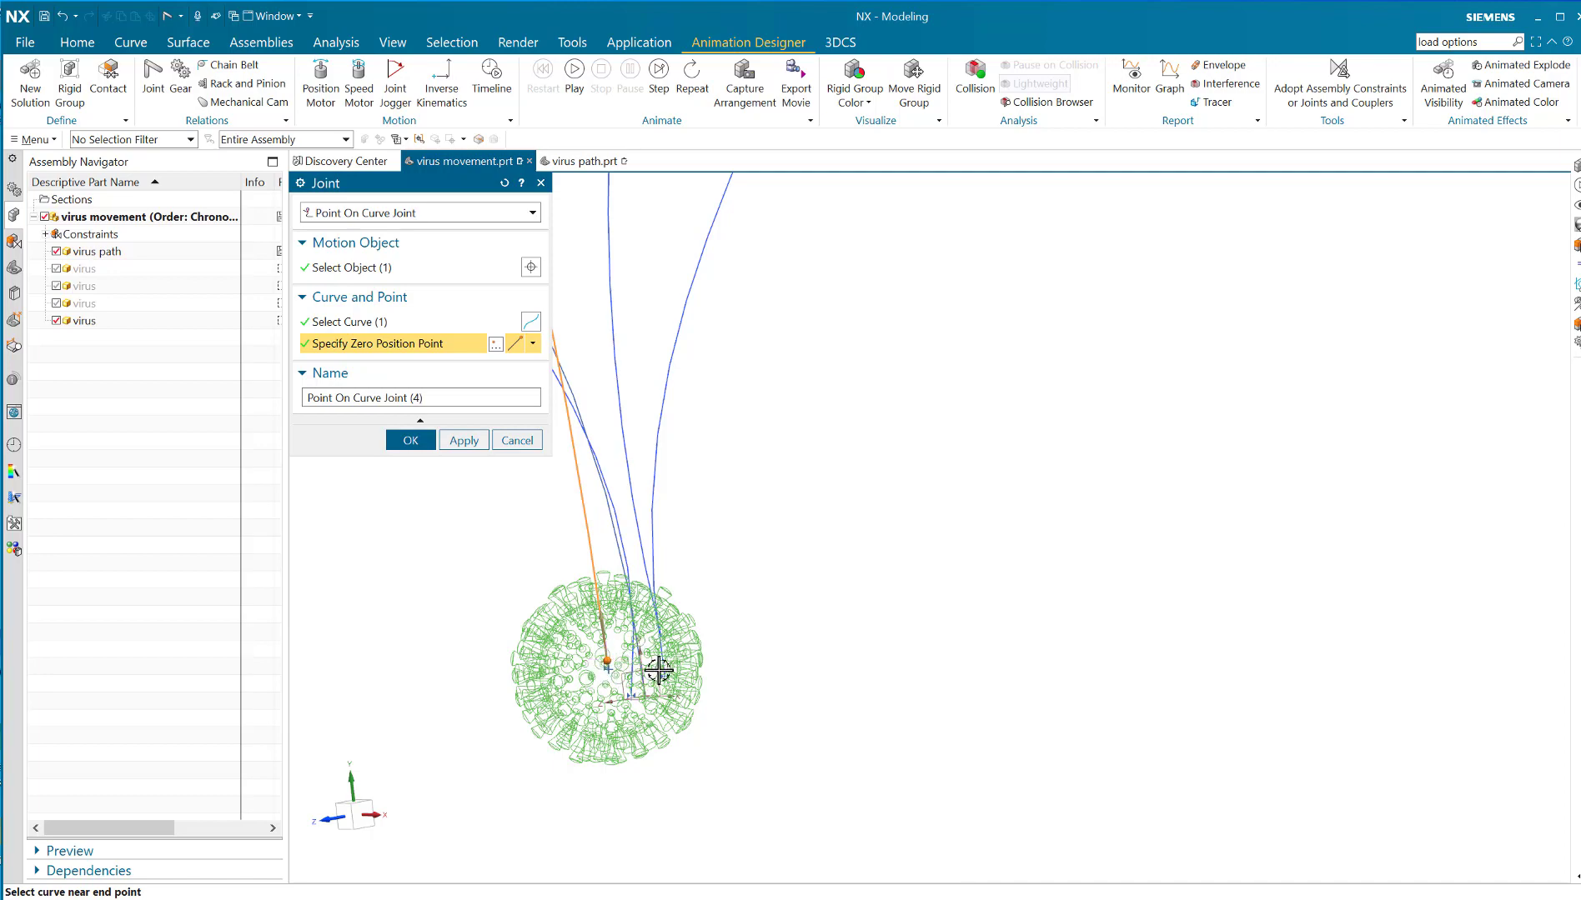
scroll(592, 667, up, 3)
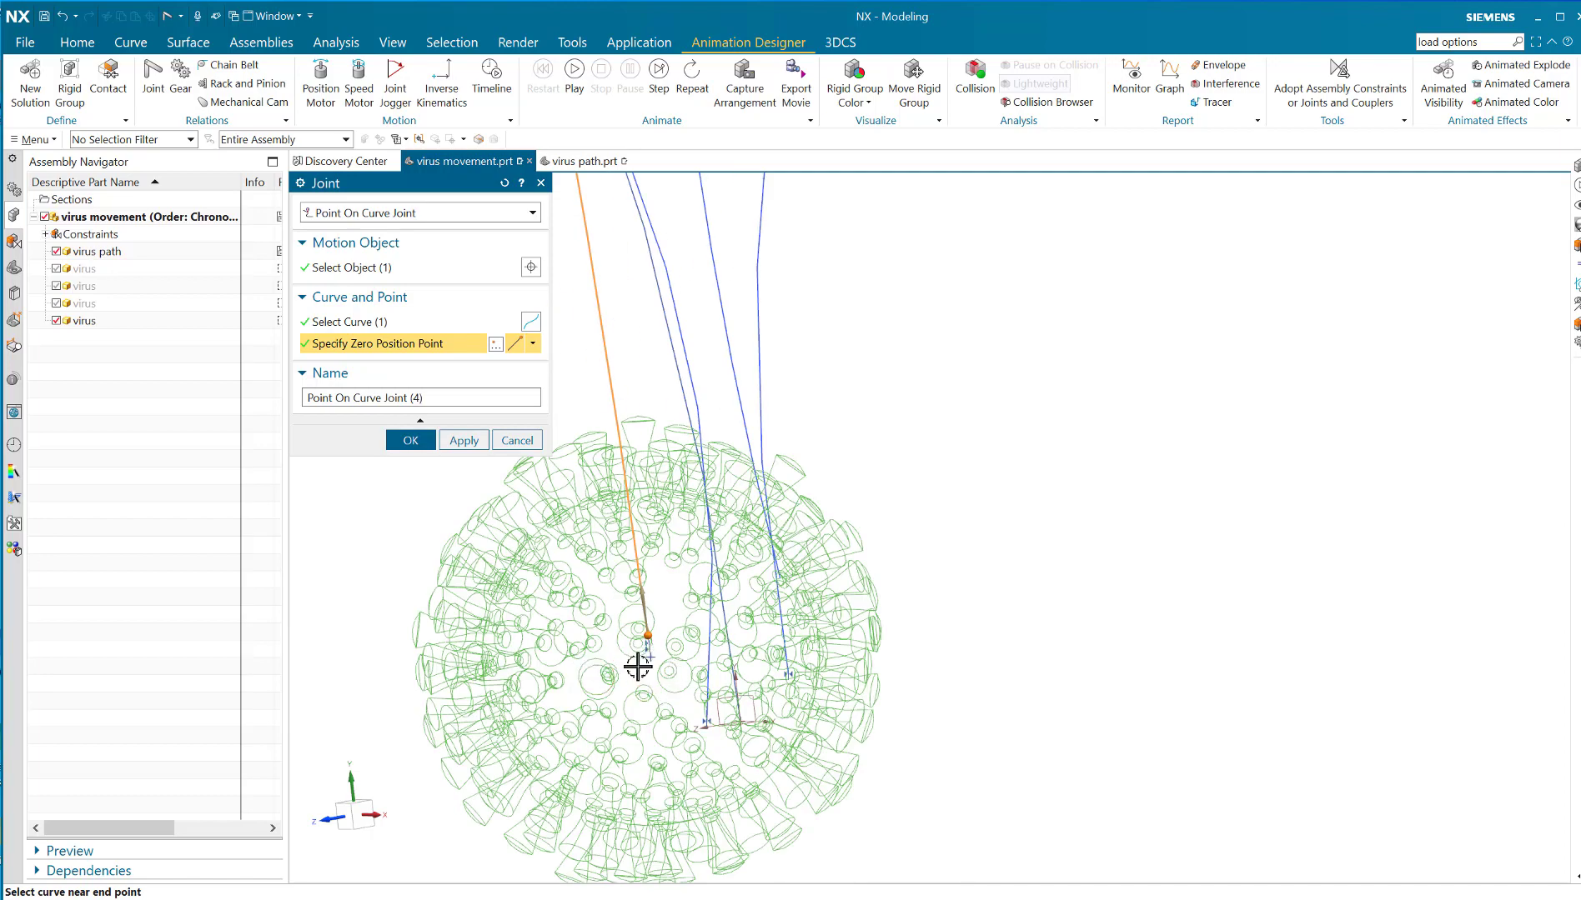
scroll(640, 663, down, 3)
scroll(644, 659, up, 3)
scroll(645, 659, up, 5)
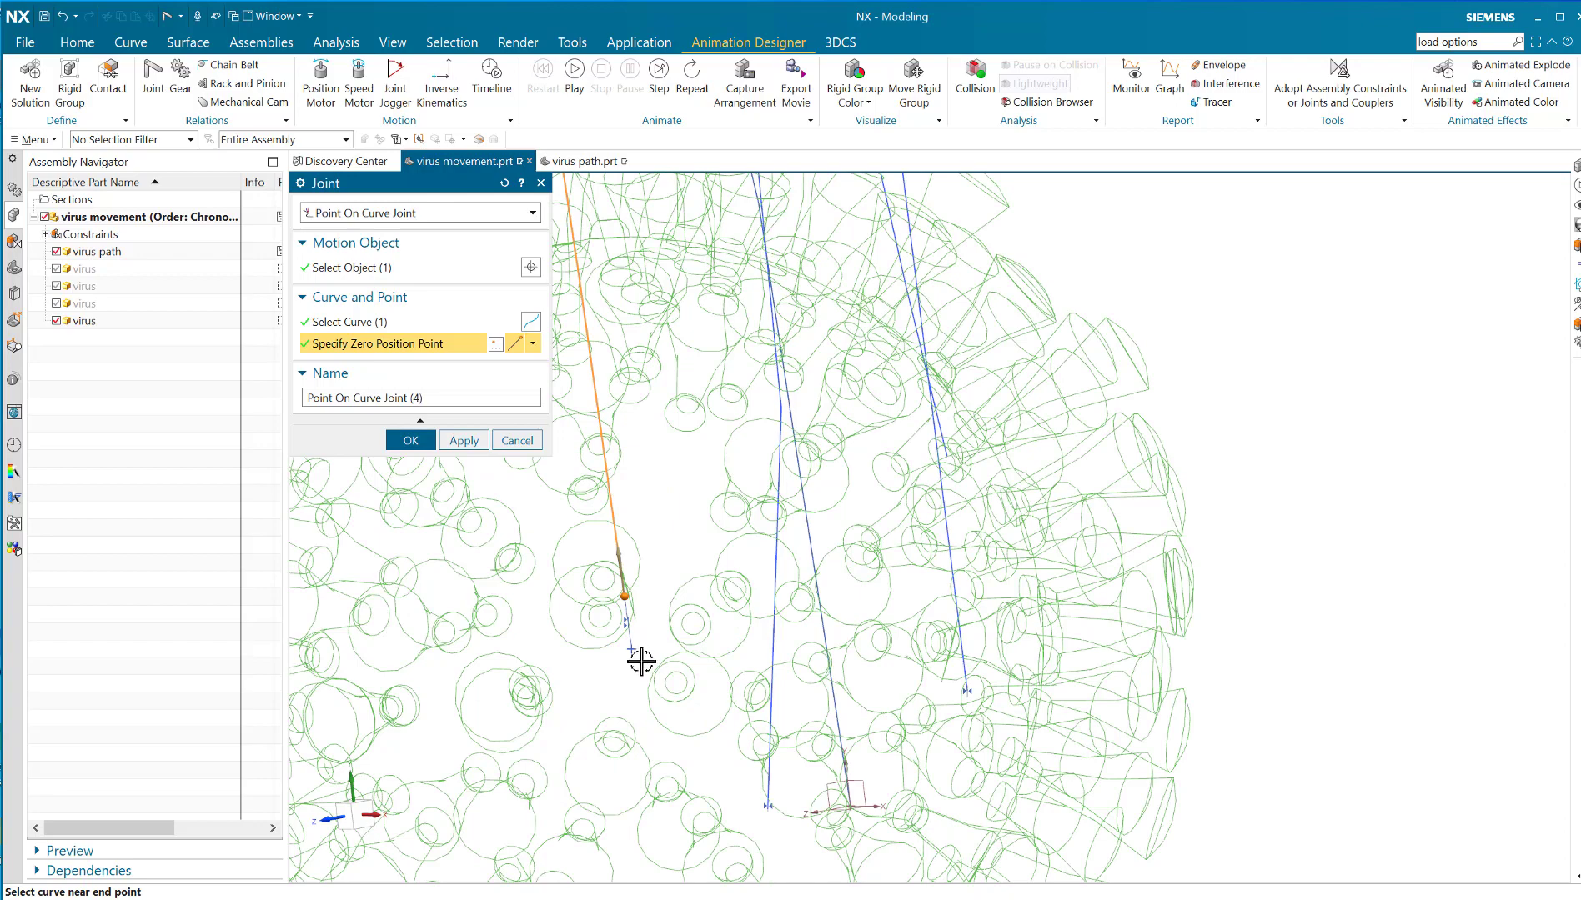
scroll(634, 600, down, 2)
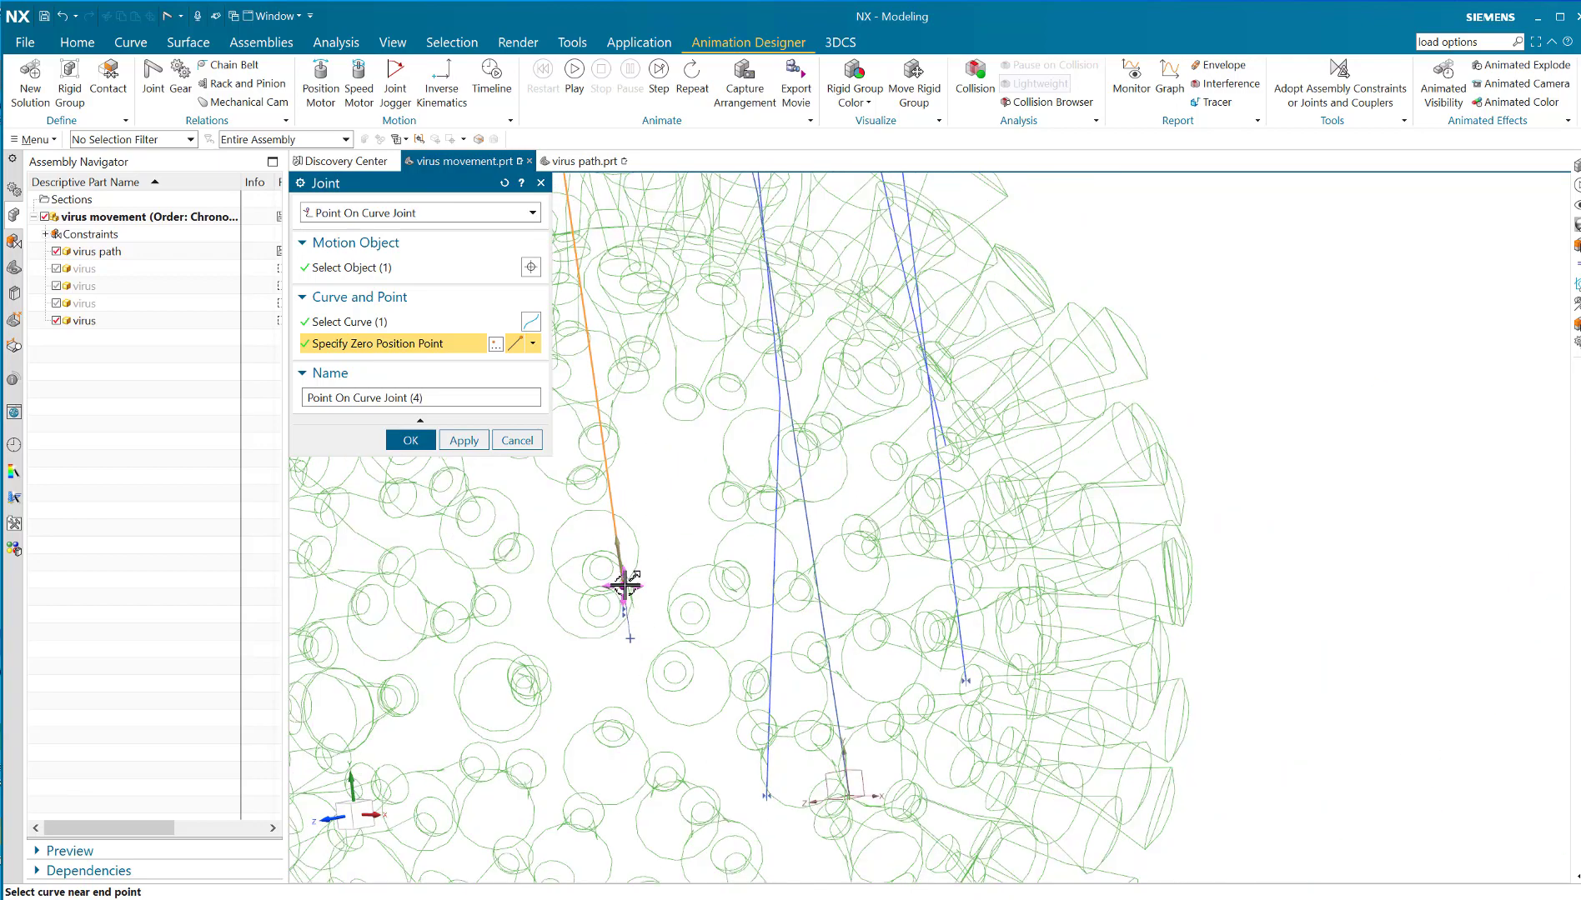
click(628, 594)
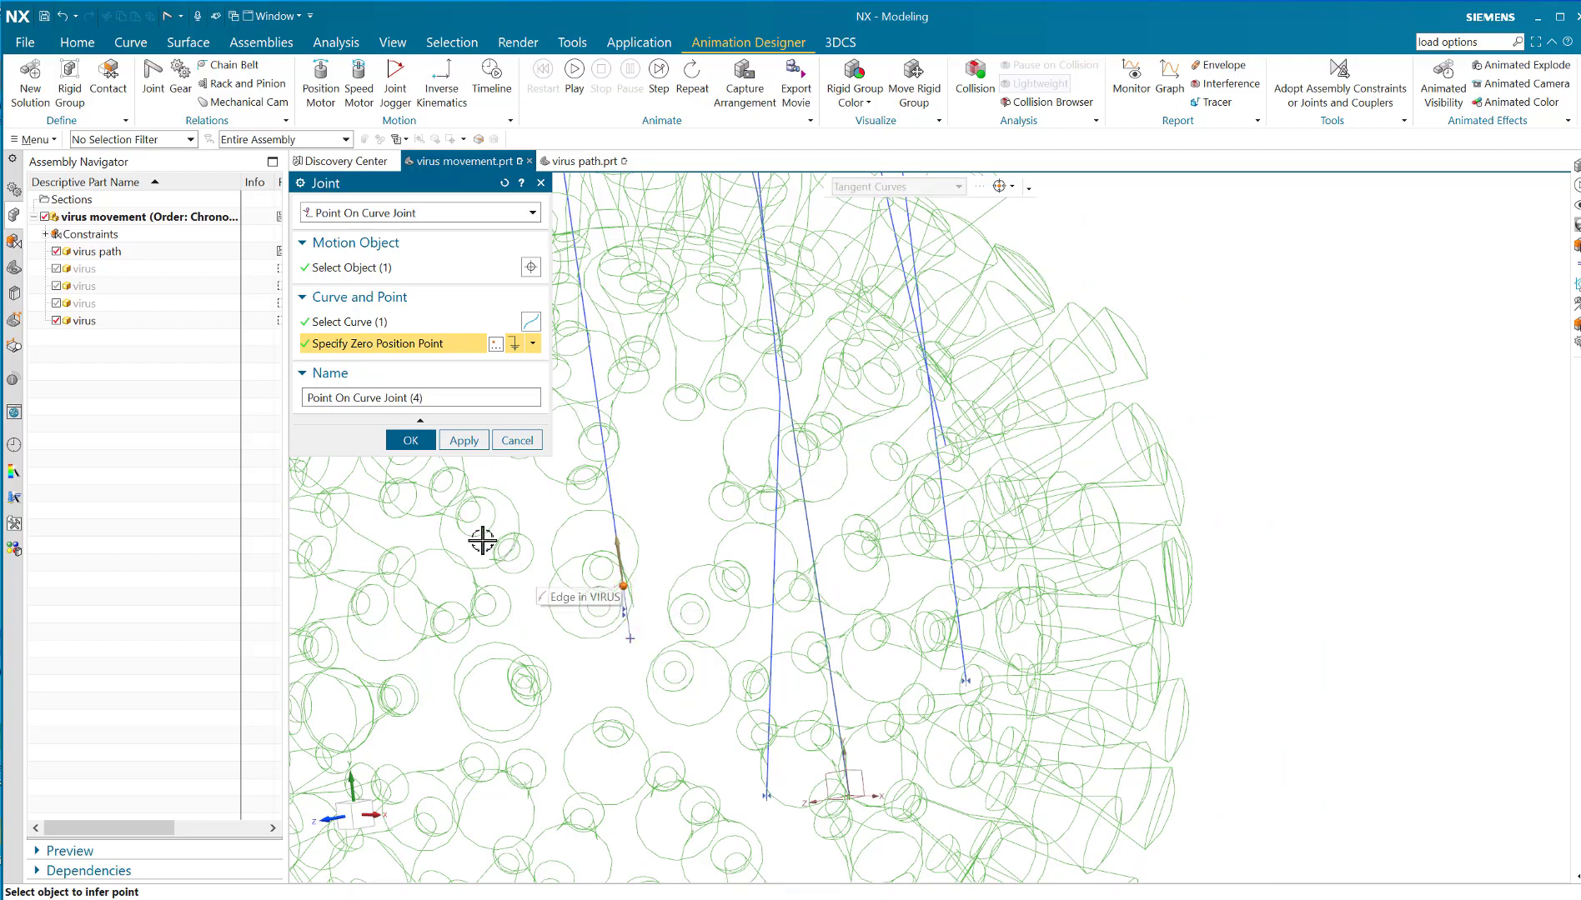
click(412, 444)
scroll(588, 621, down, 3)
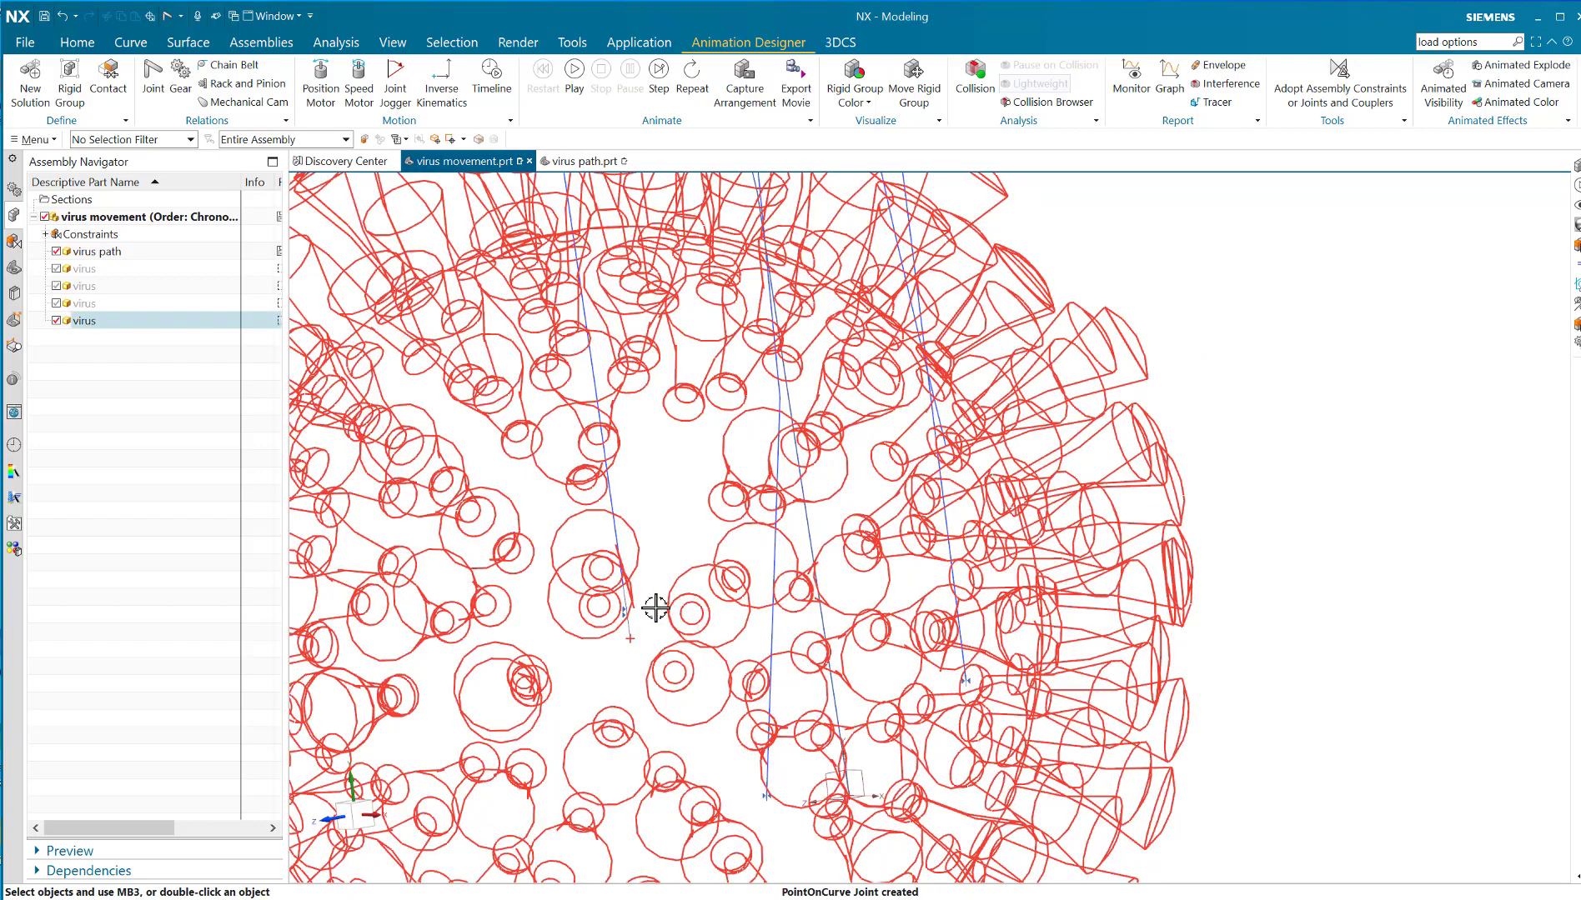
scroll(642, 607, up, 10)
scroll(789, 599, up, 5)
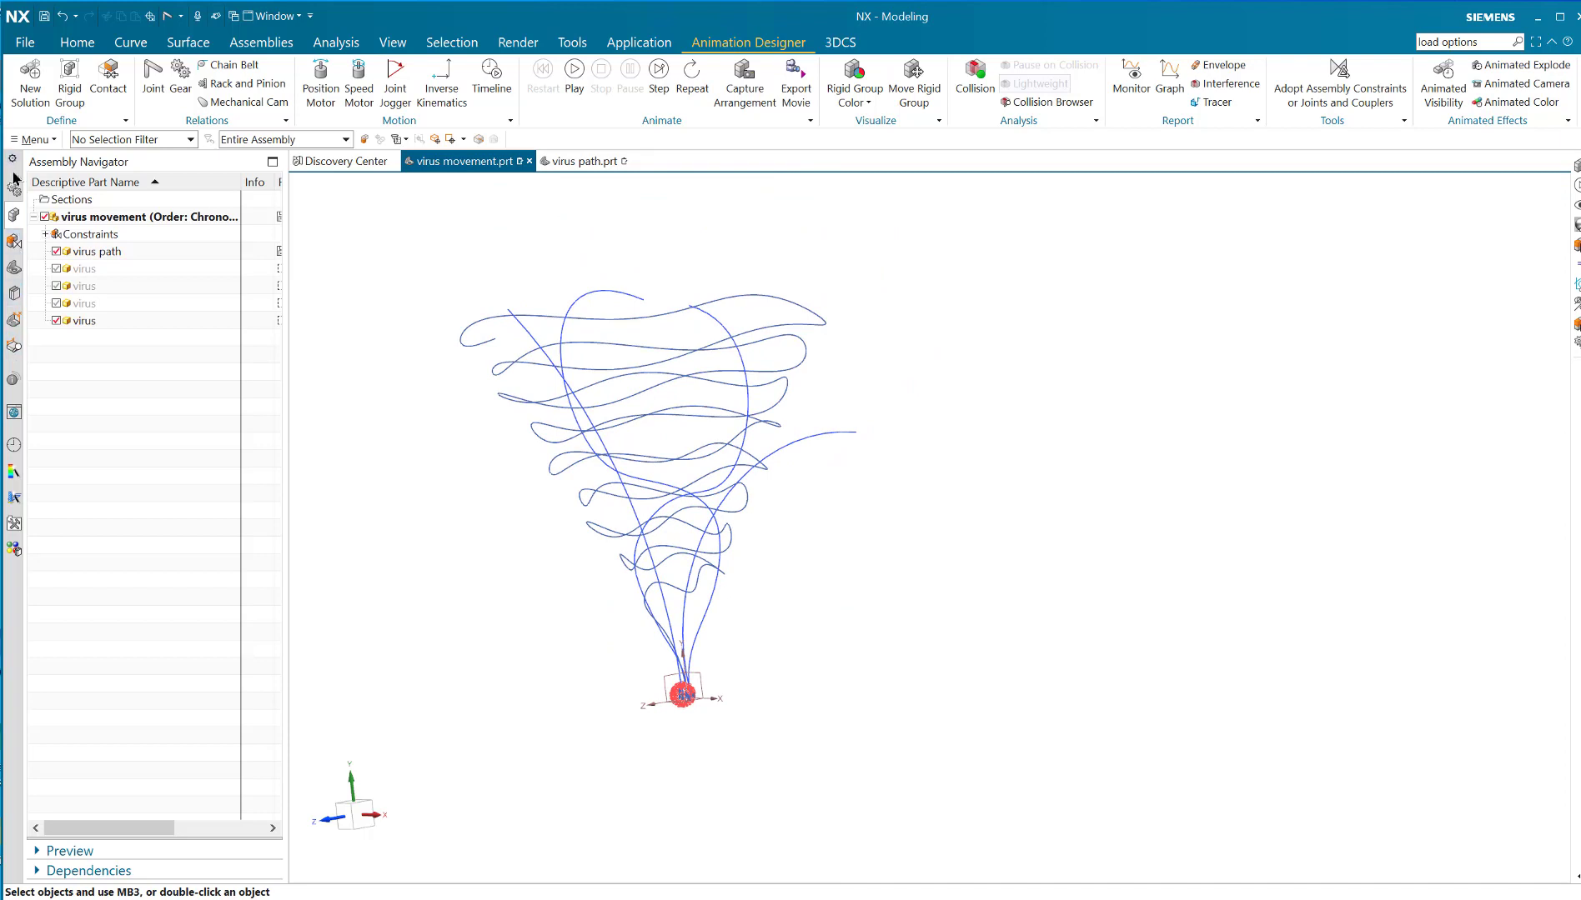
Step: Check the new Point On Curve Joint and its parent rigid group among the animation solution's joints
click(14, 190)
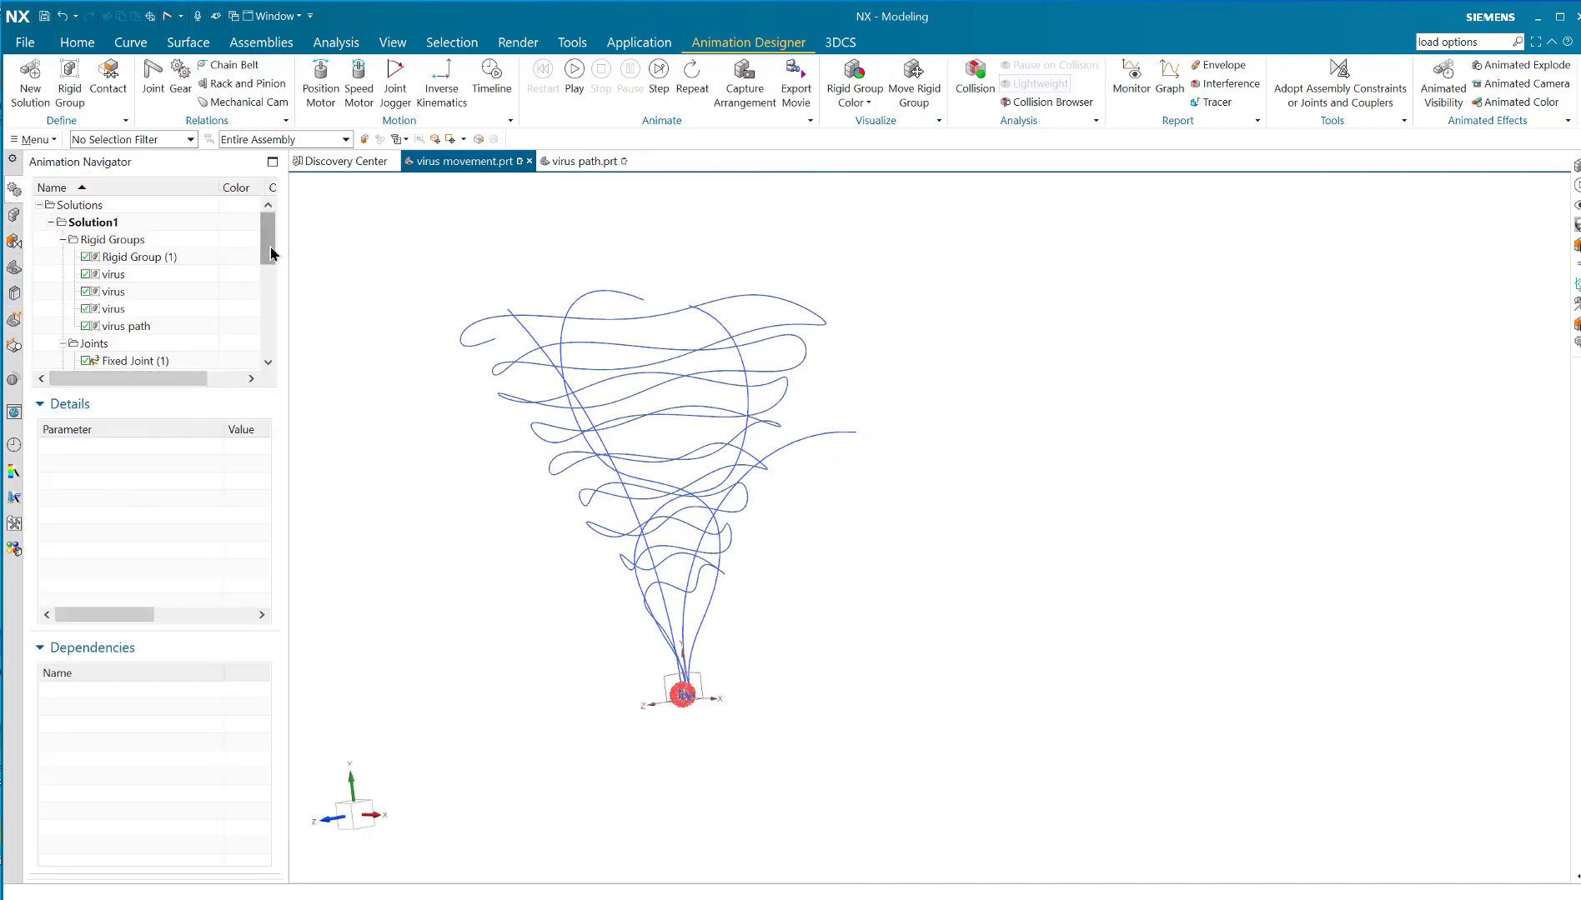
drag(271, 253, 271, 291)
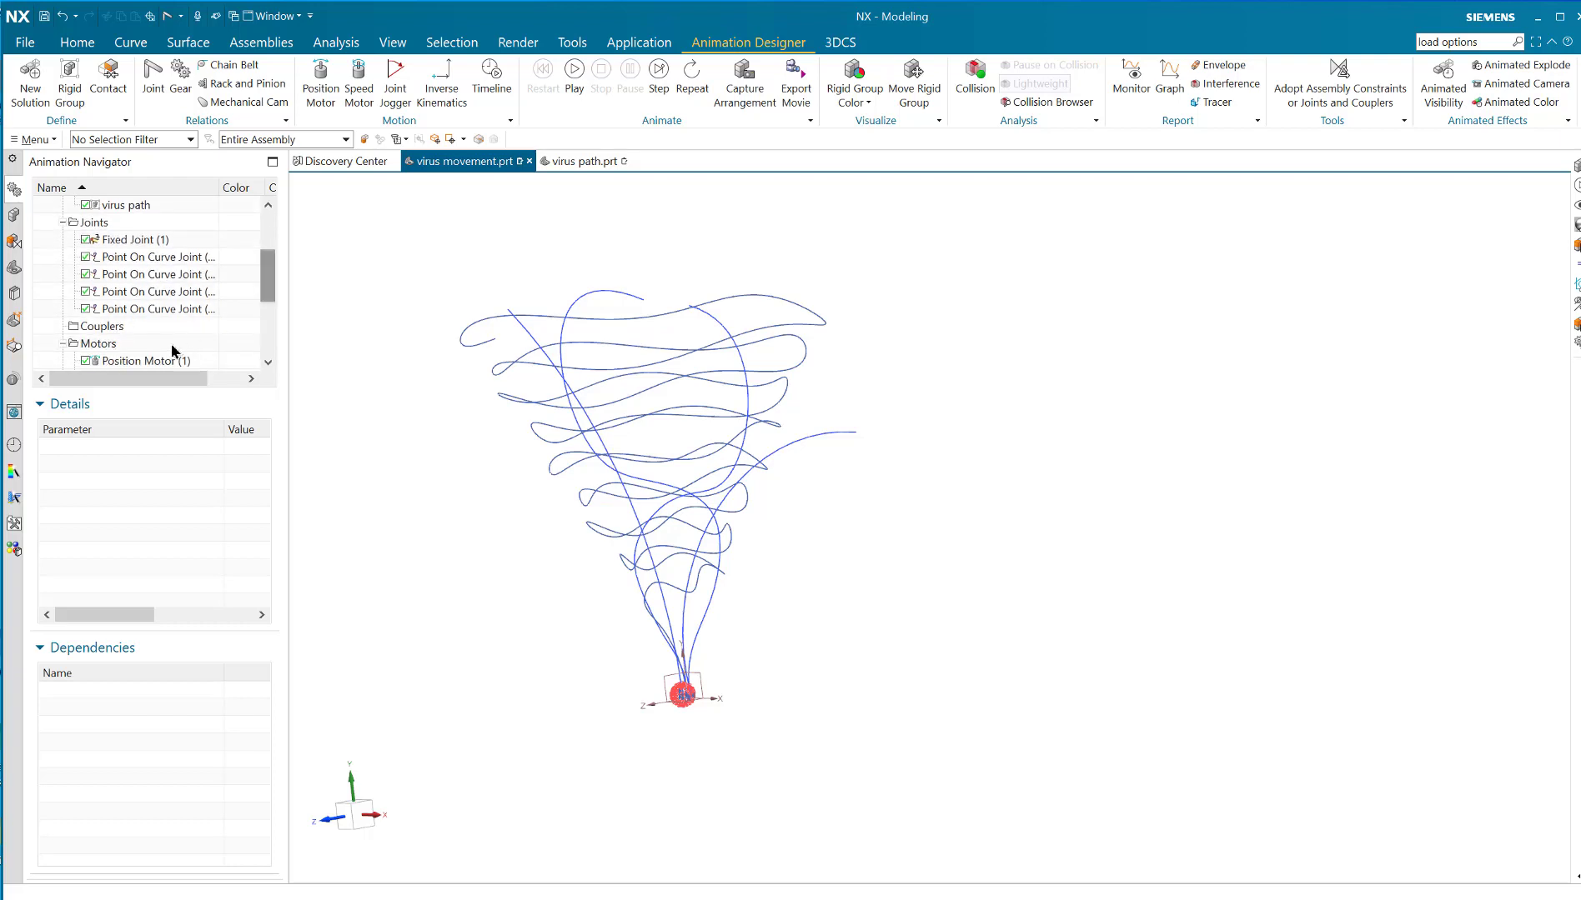
click(143, 309)
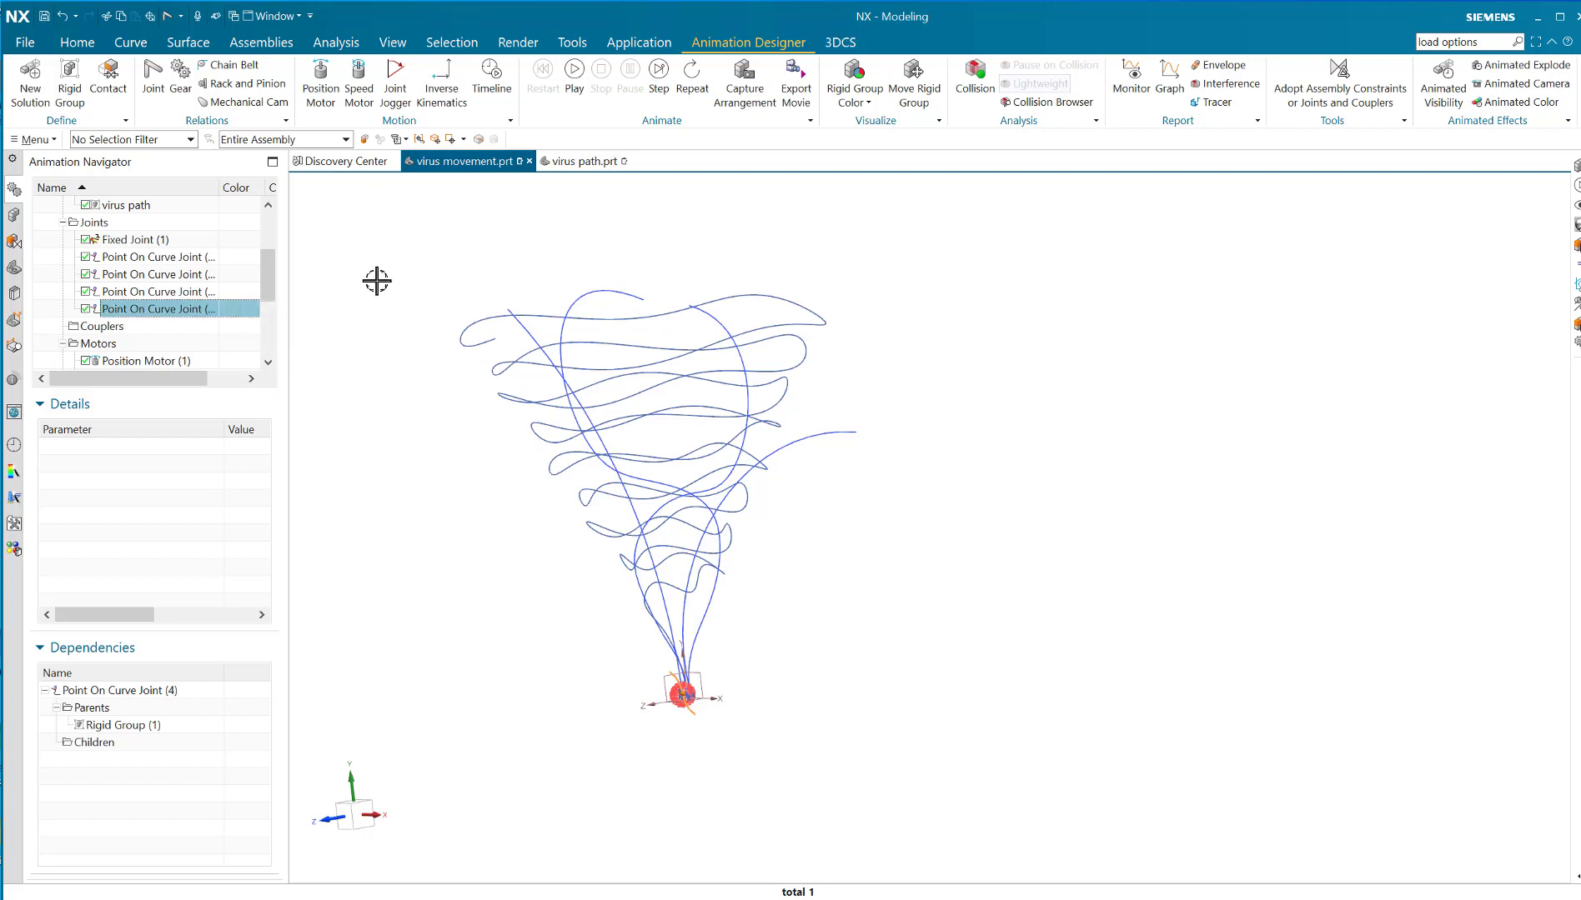
key(Escape)
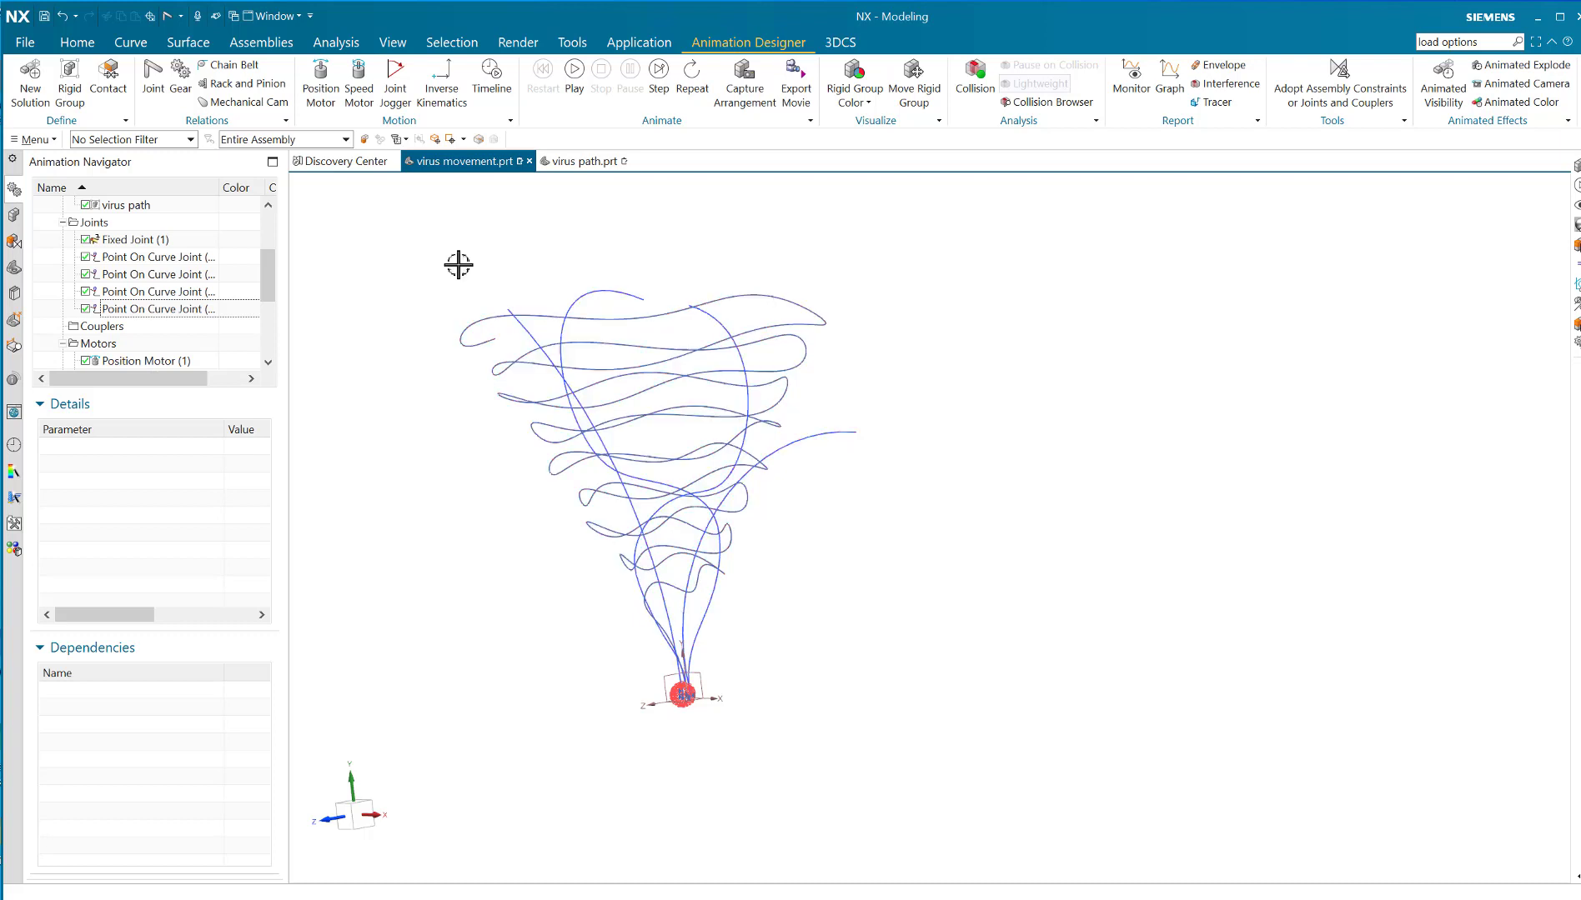
Step: Measure the length of the arc path assigned to the new virus, without keeping the measurement
click(336, 42)
click(29, 77)
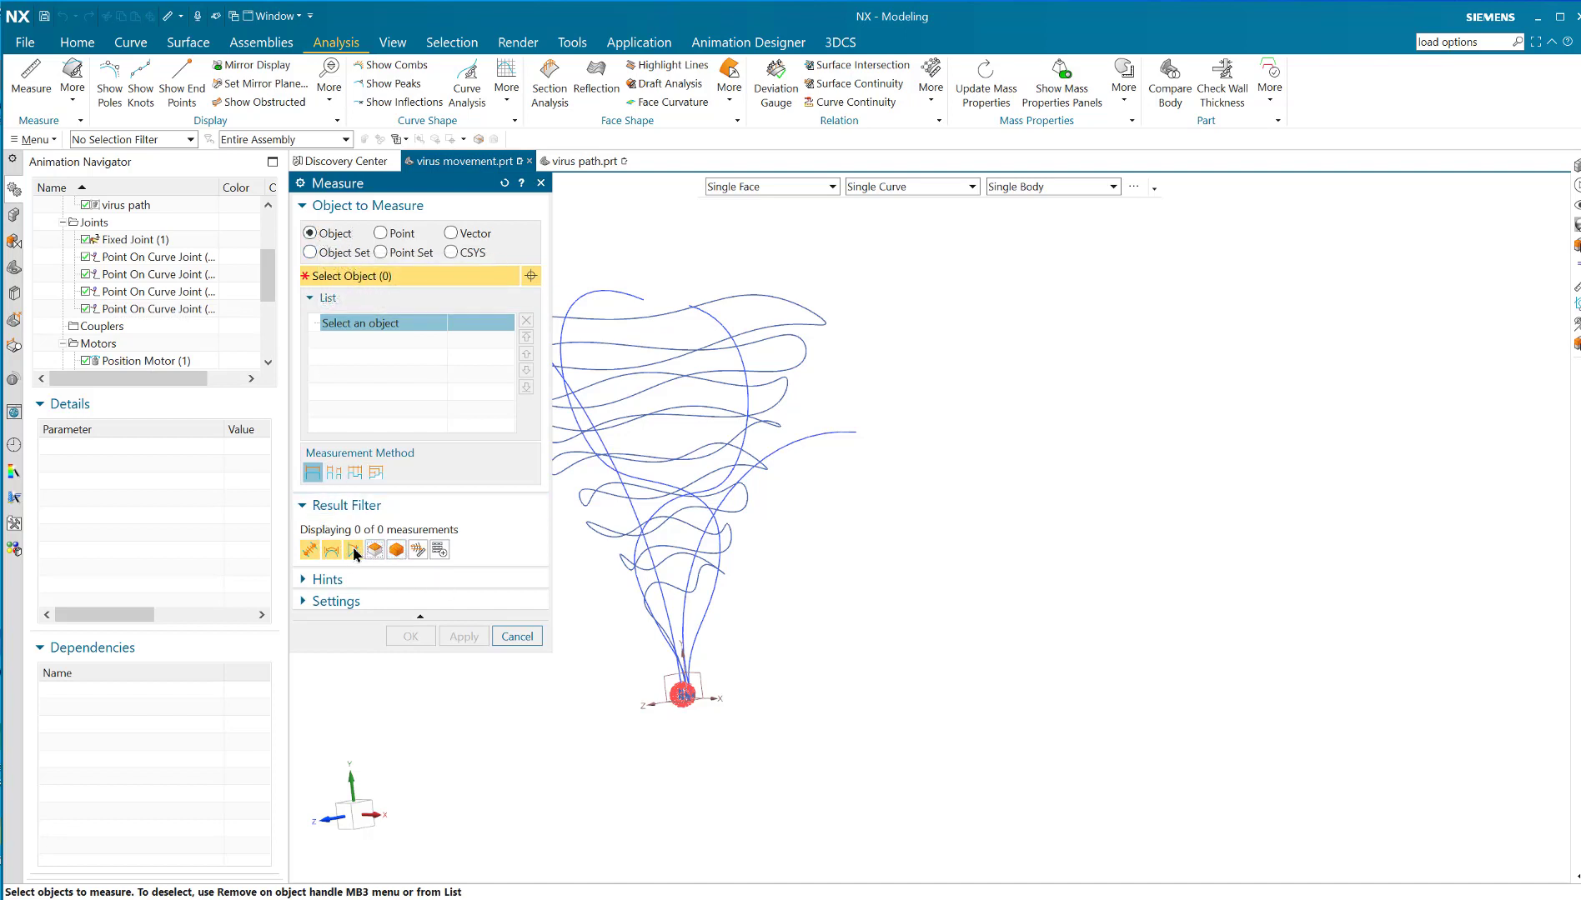
click(320, 553)
click(622, 481)
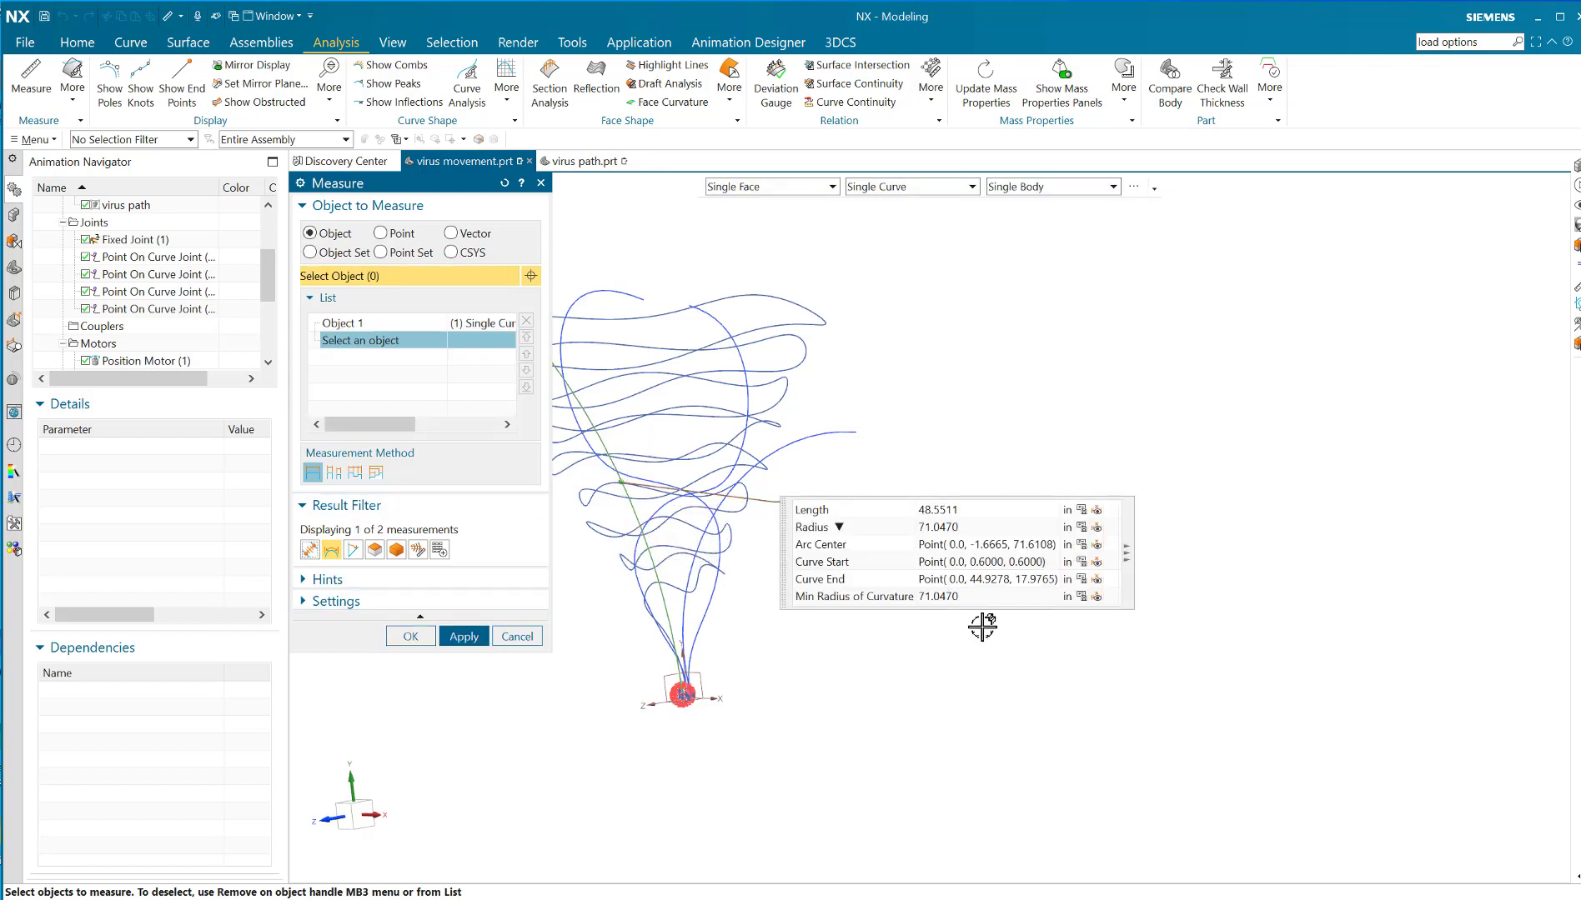
click(519, 637)
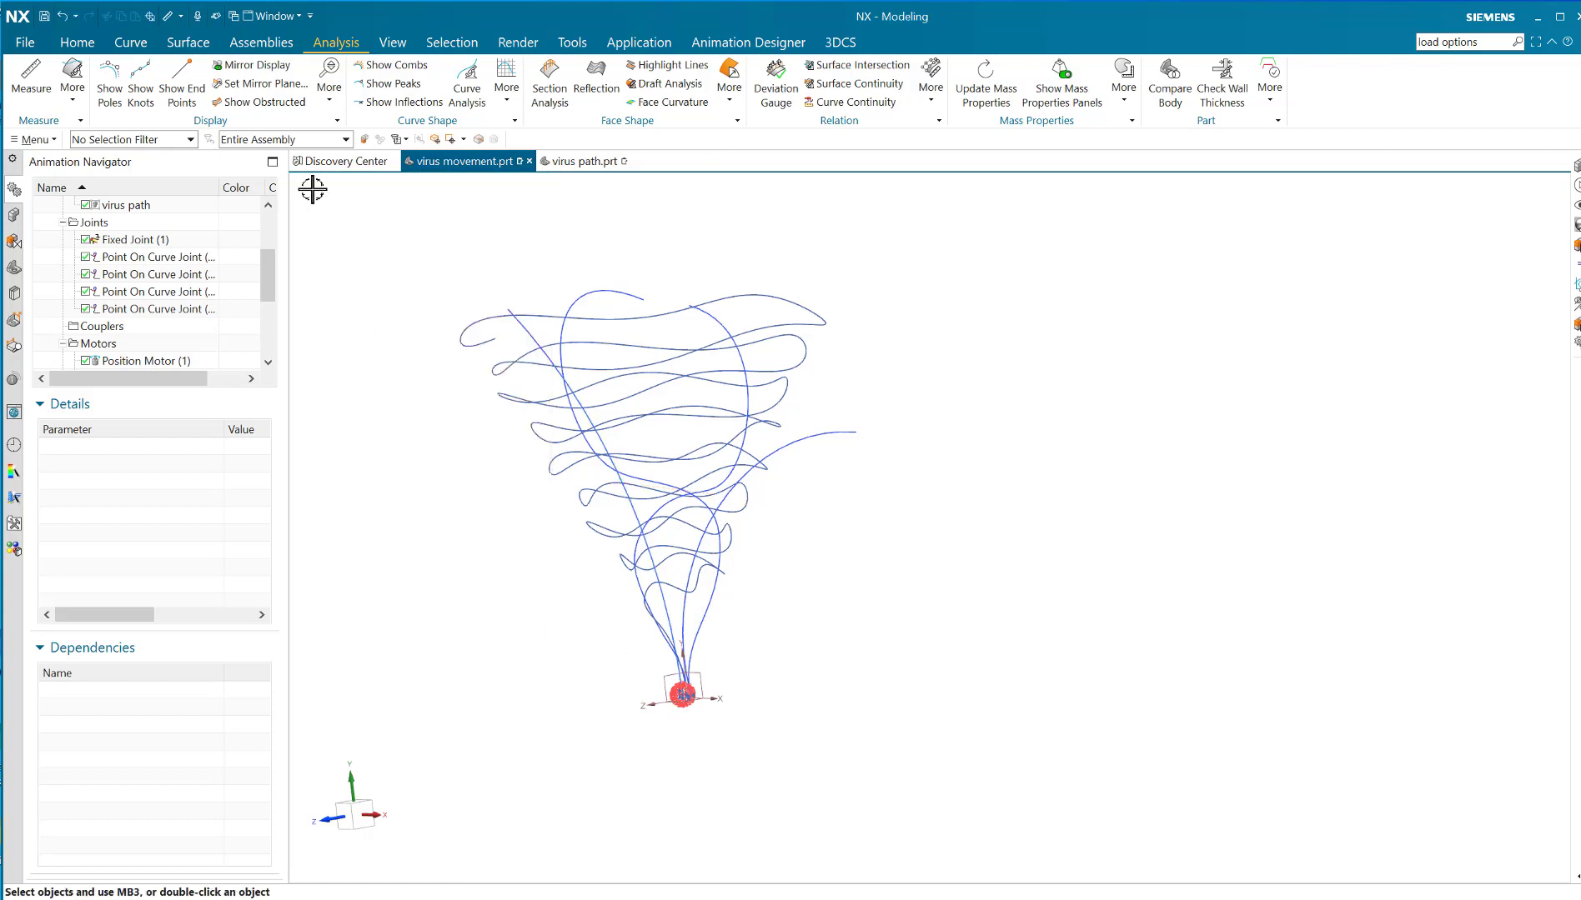
Step: Create a position motor on Point On Curve Joint (4) with an end time of 10 and a distance of 71
click(738, 41)
click(320, 80)
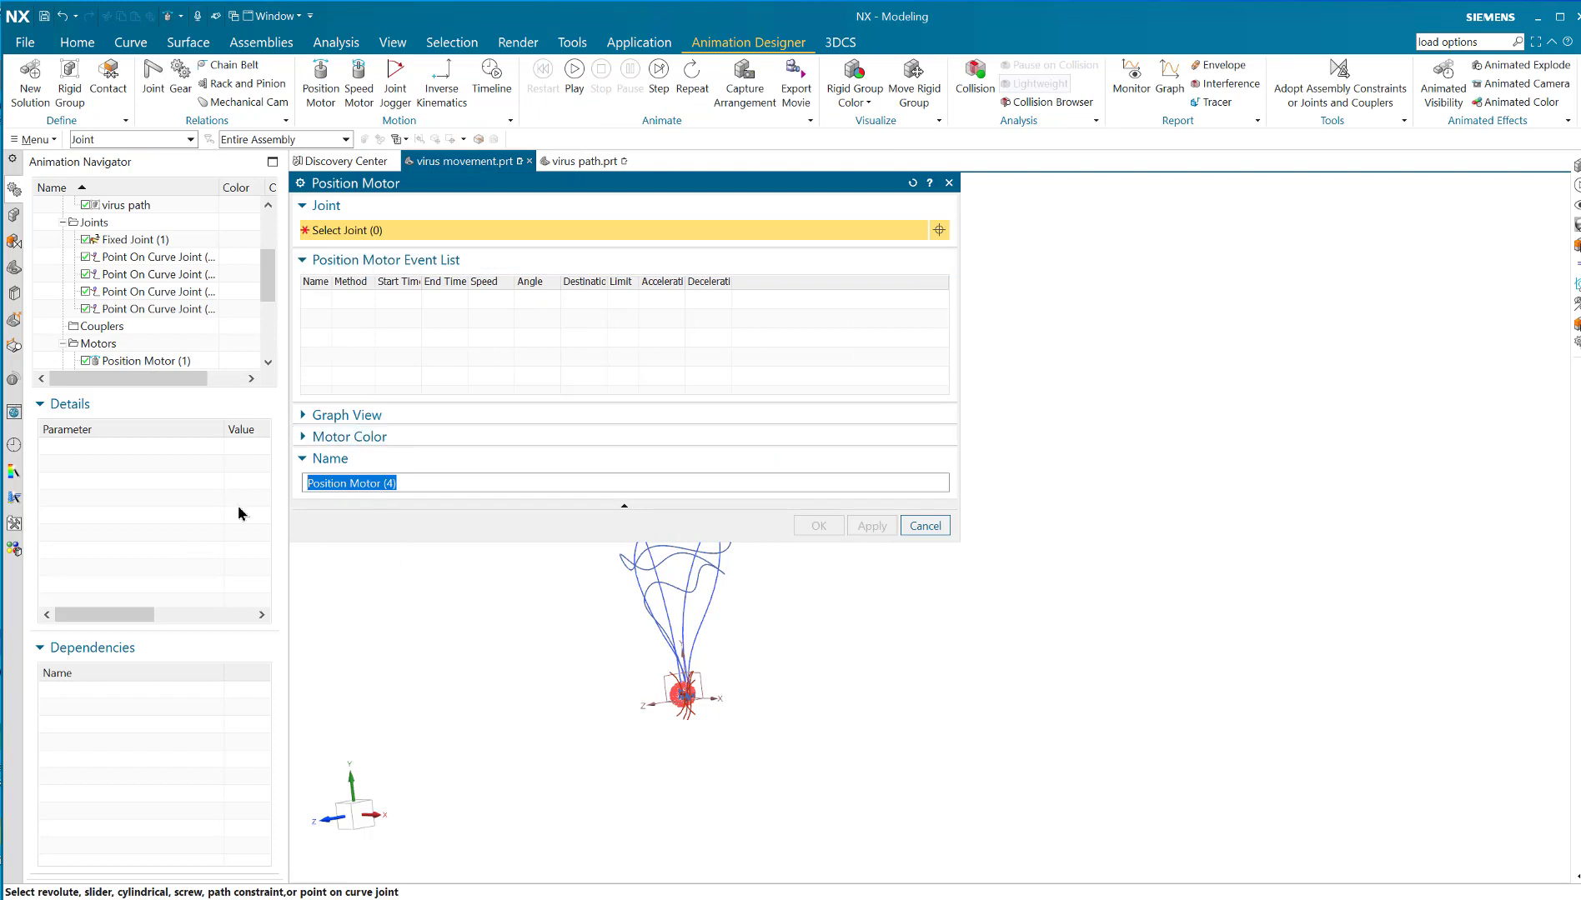
mouse_move(267, 279)
mouse_down()
mouse_move(268, 324)
mouse_move(273, 301)
mouse_up()
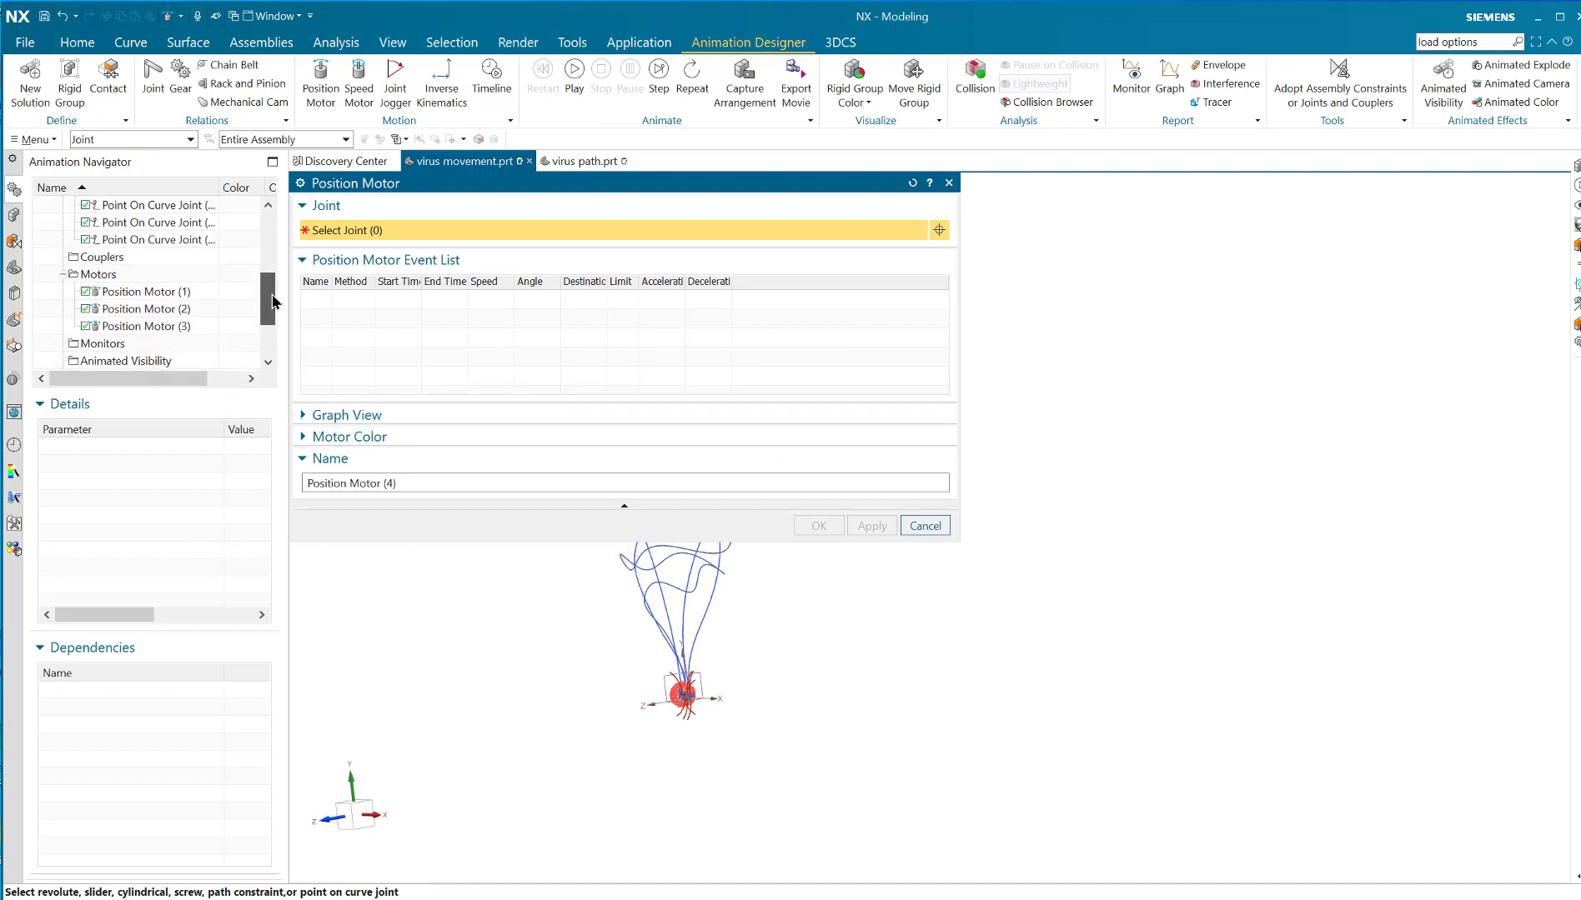
click(140, 240)
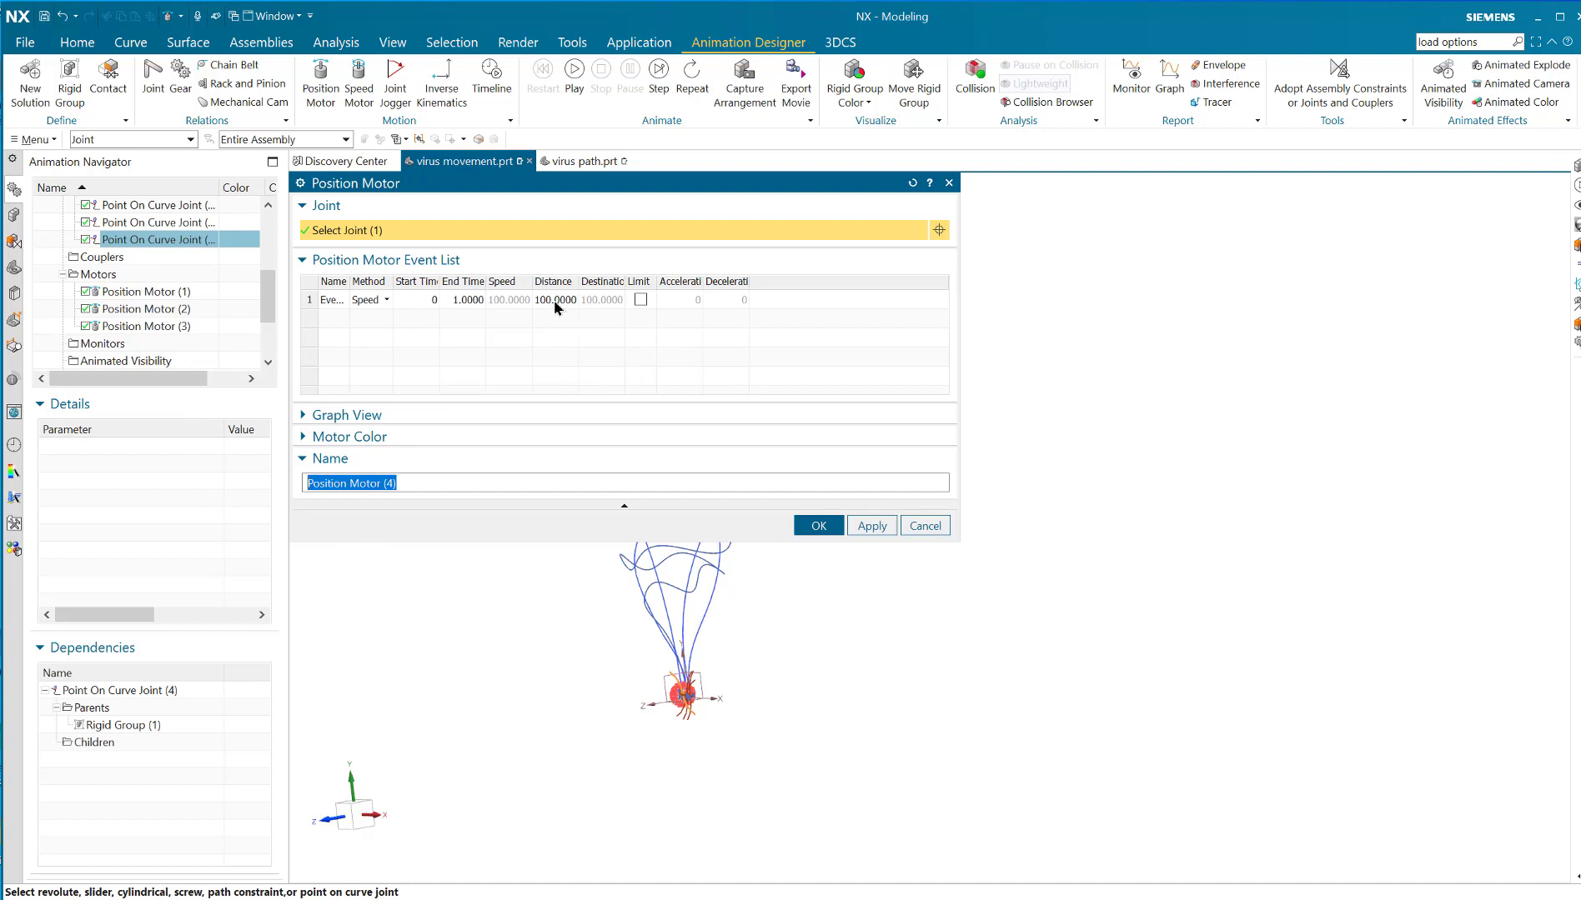
click(468, 300)
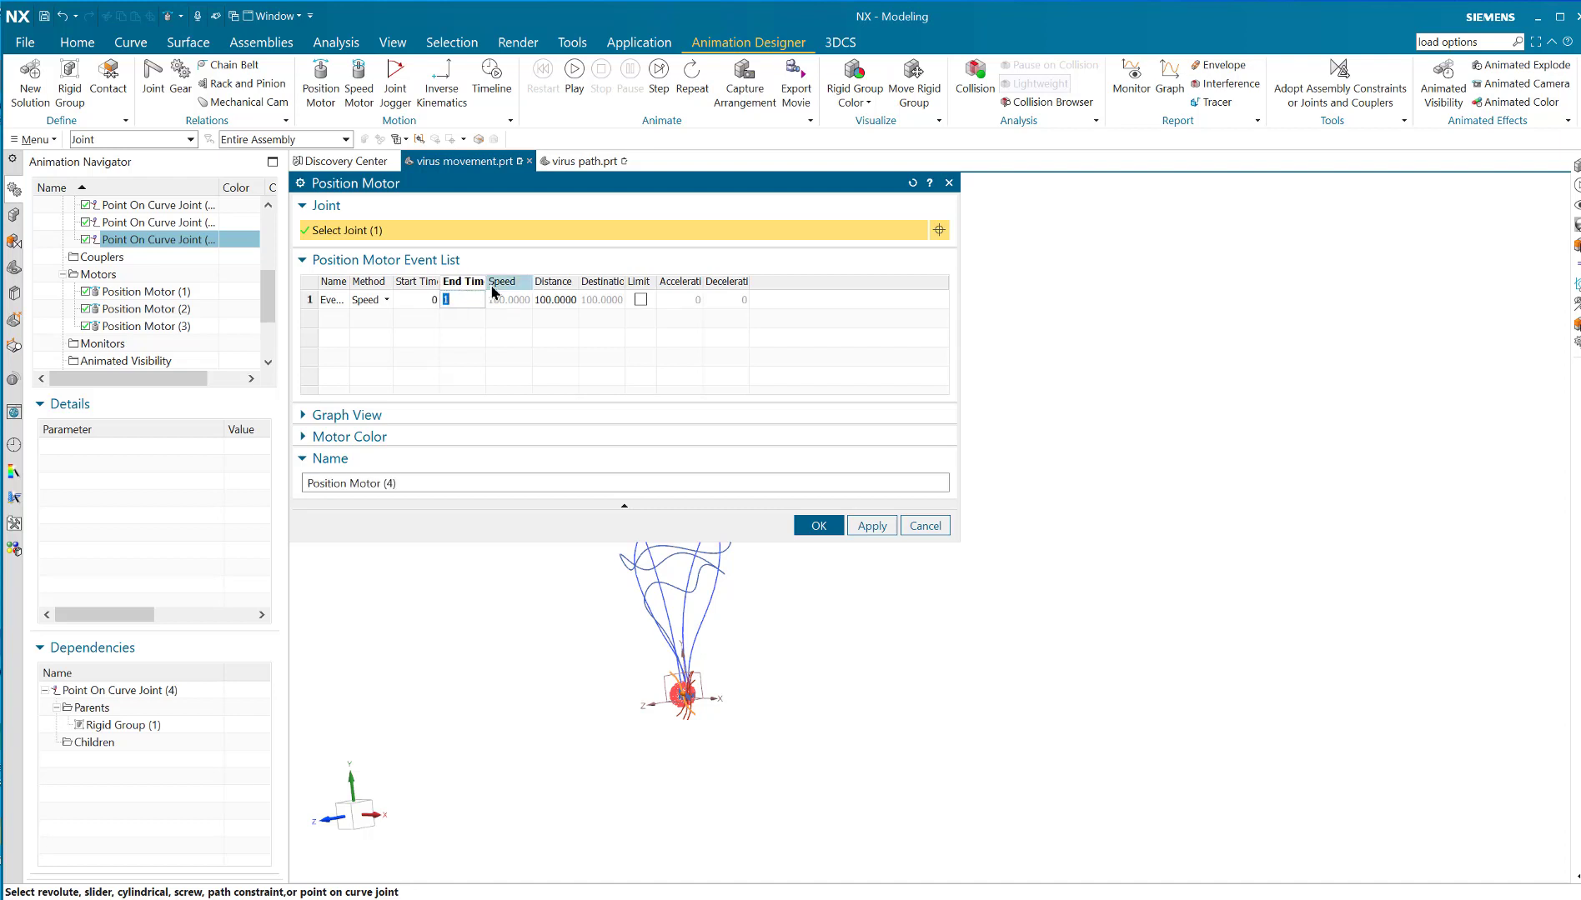
click(549, 302)
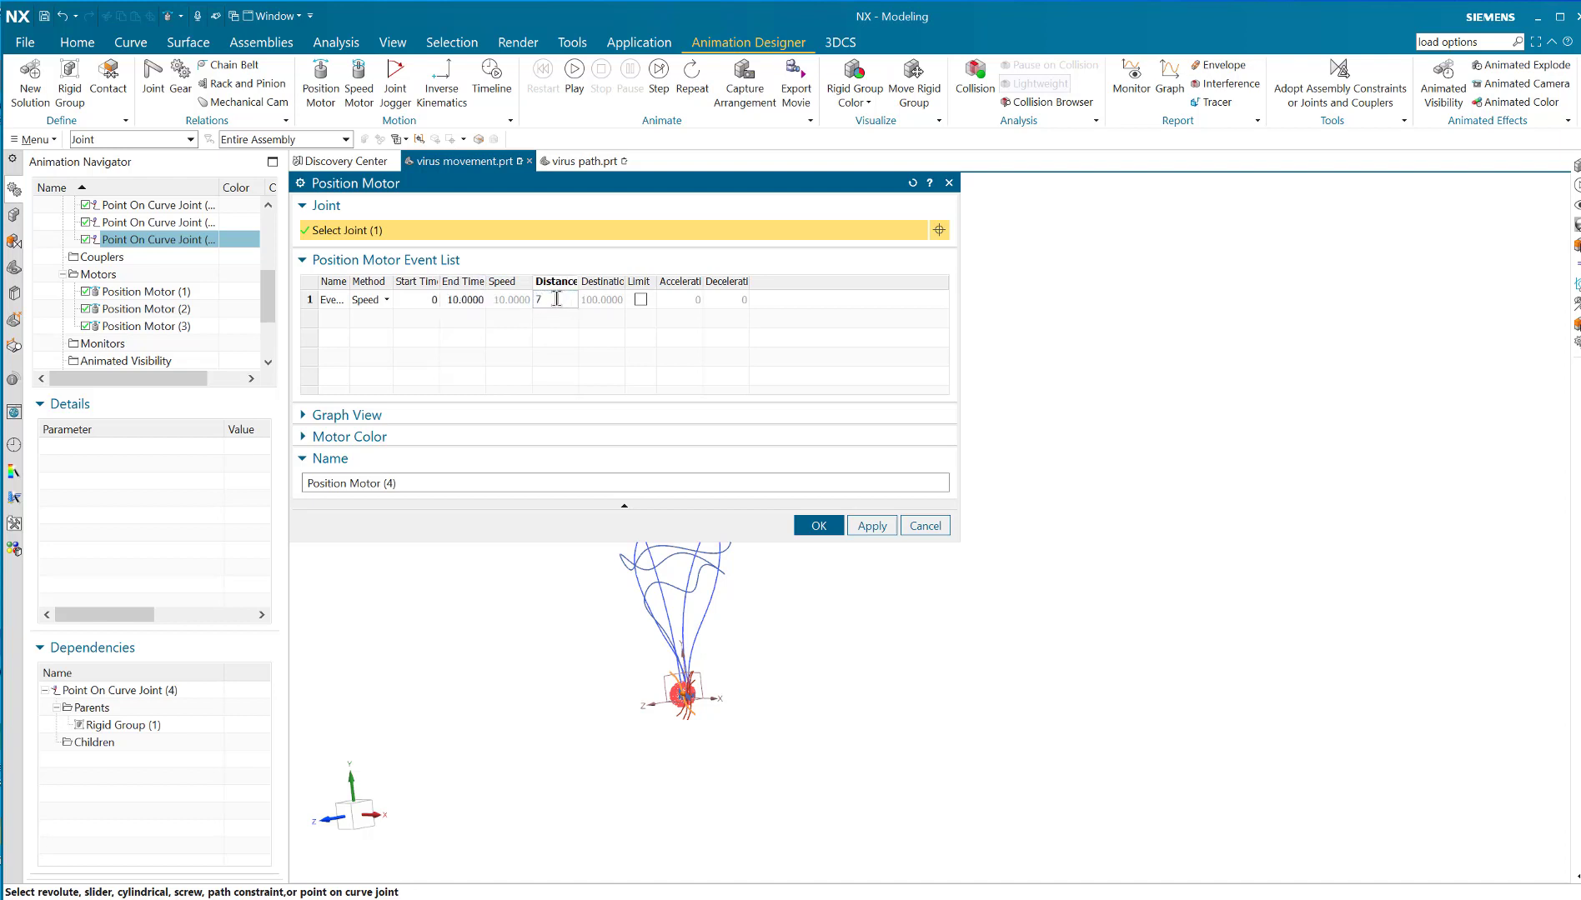
key(Tab)
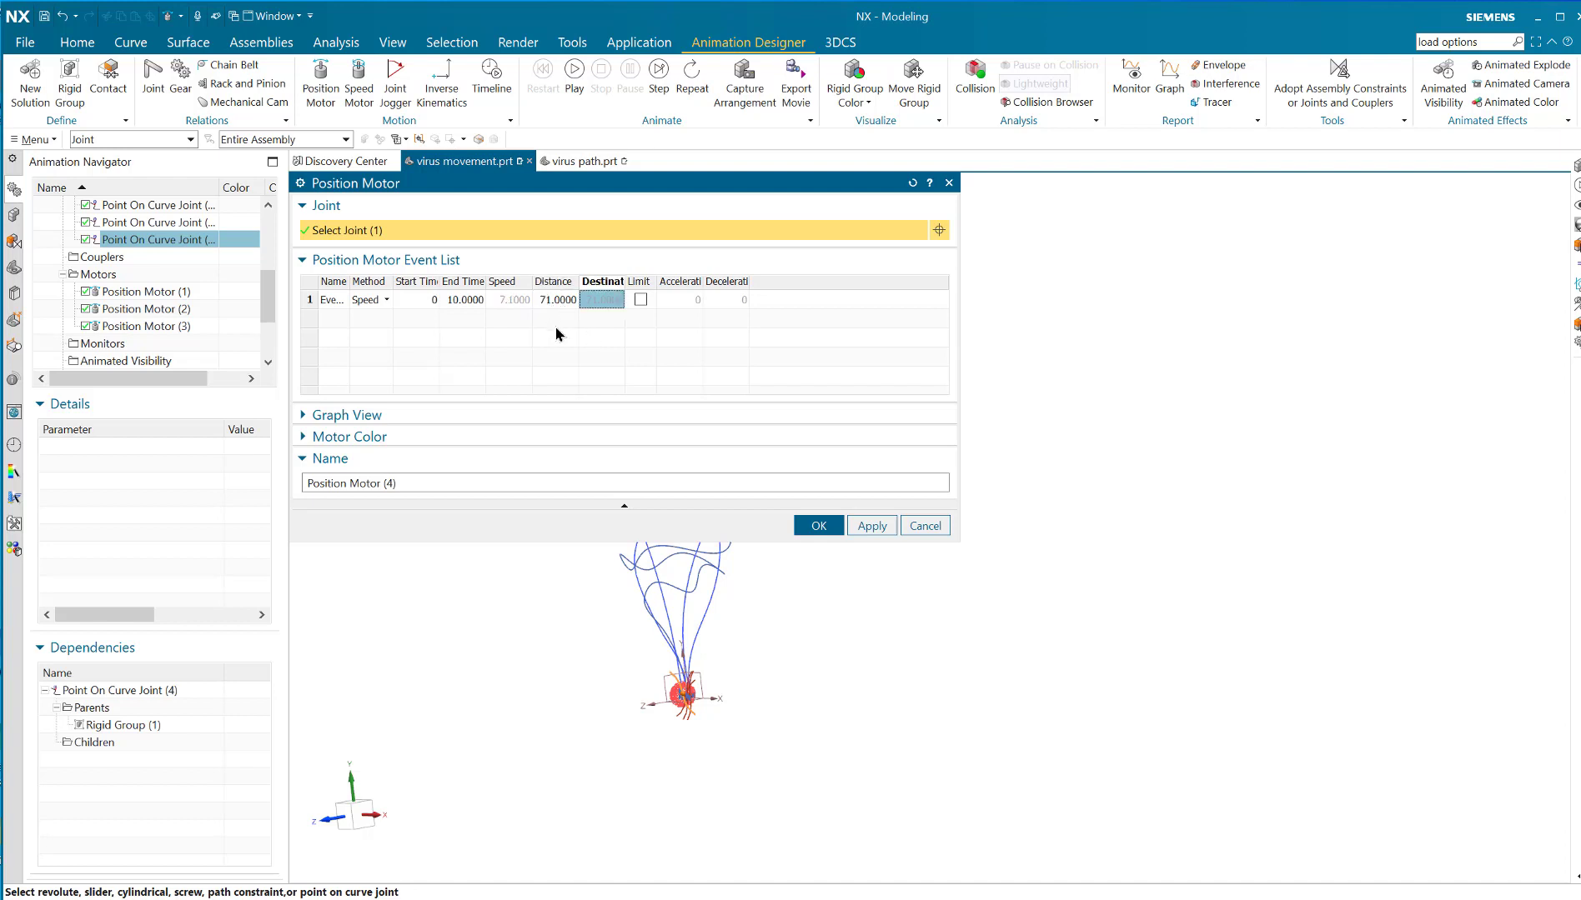
click(815, 526)
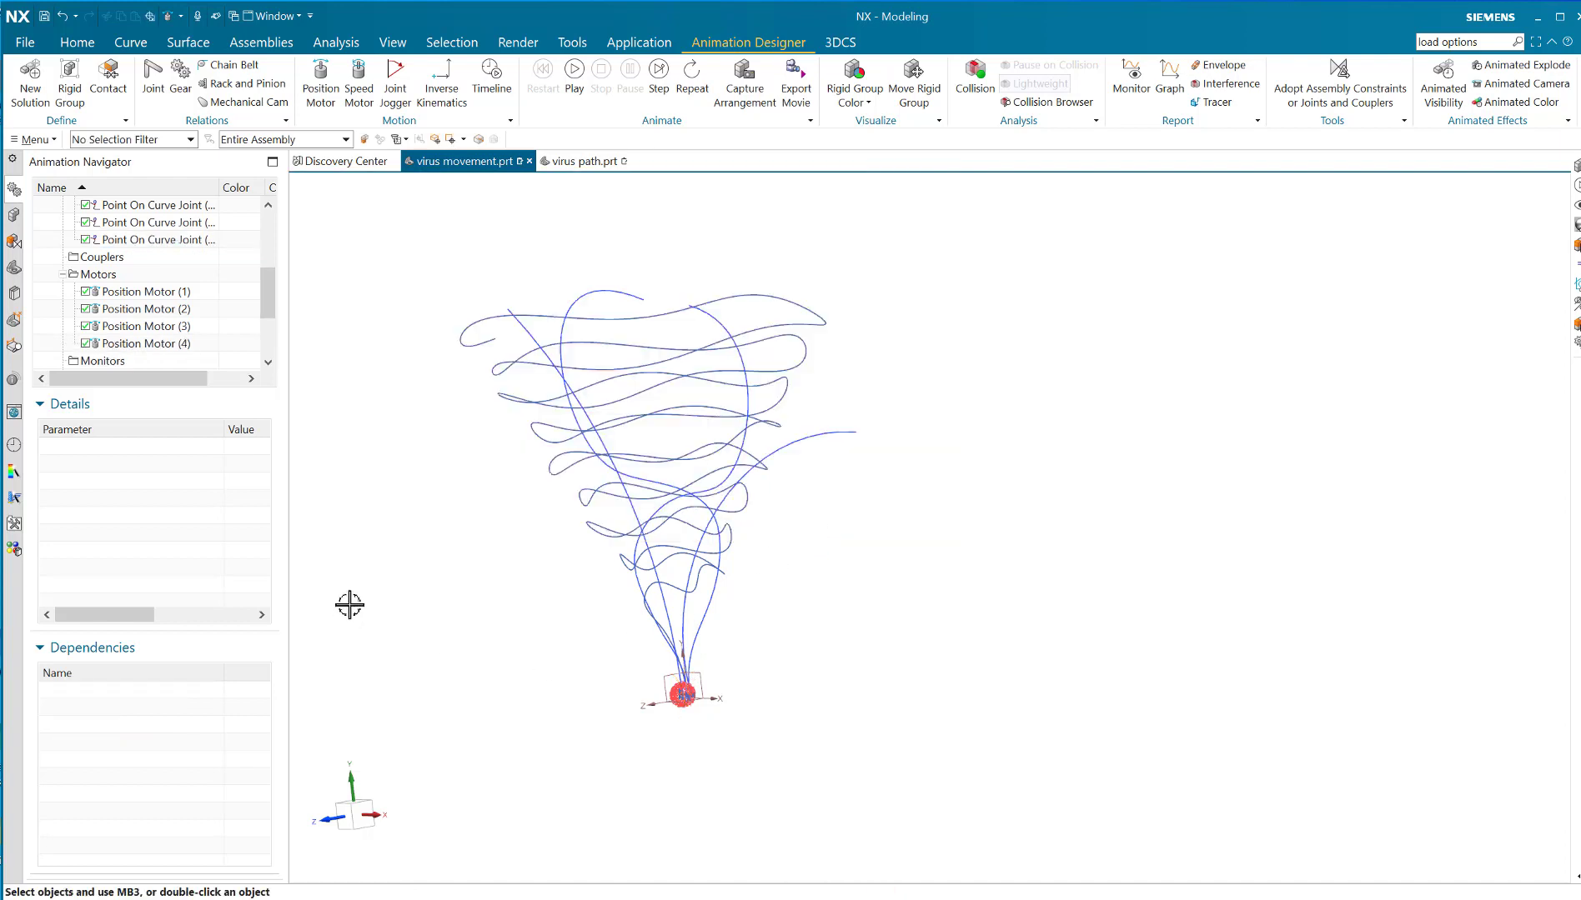
Step: Play the animation to check the virus's travel along the arc, stop it, and return to the assembly's component tree
click(573, 76)
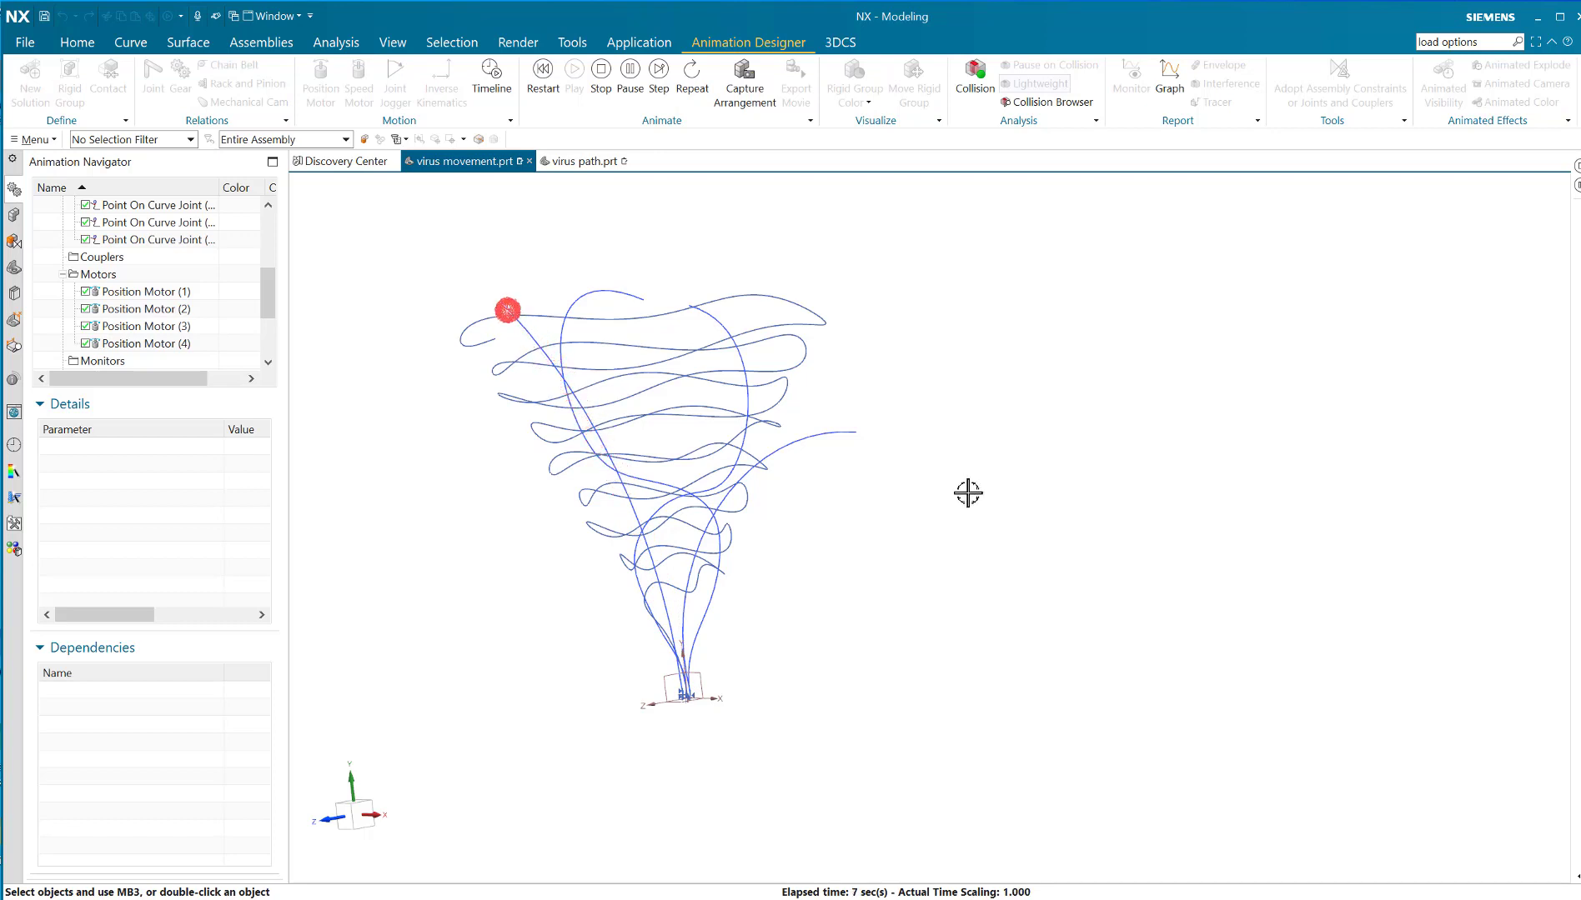
click(603, 75)
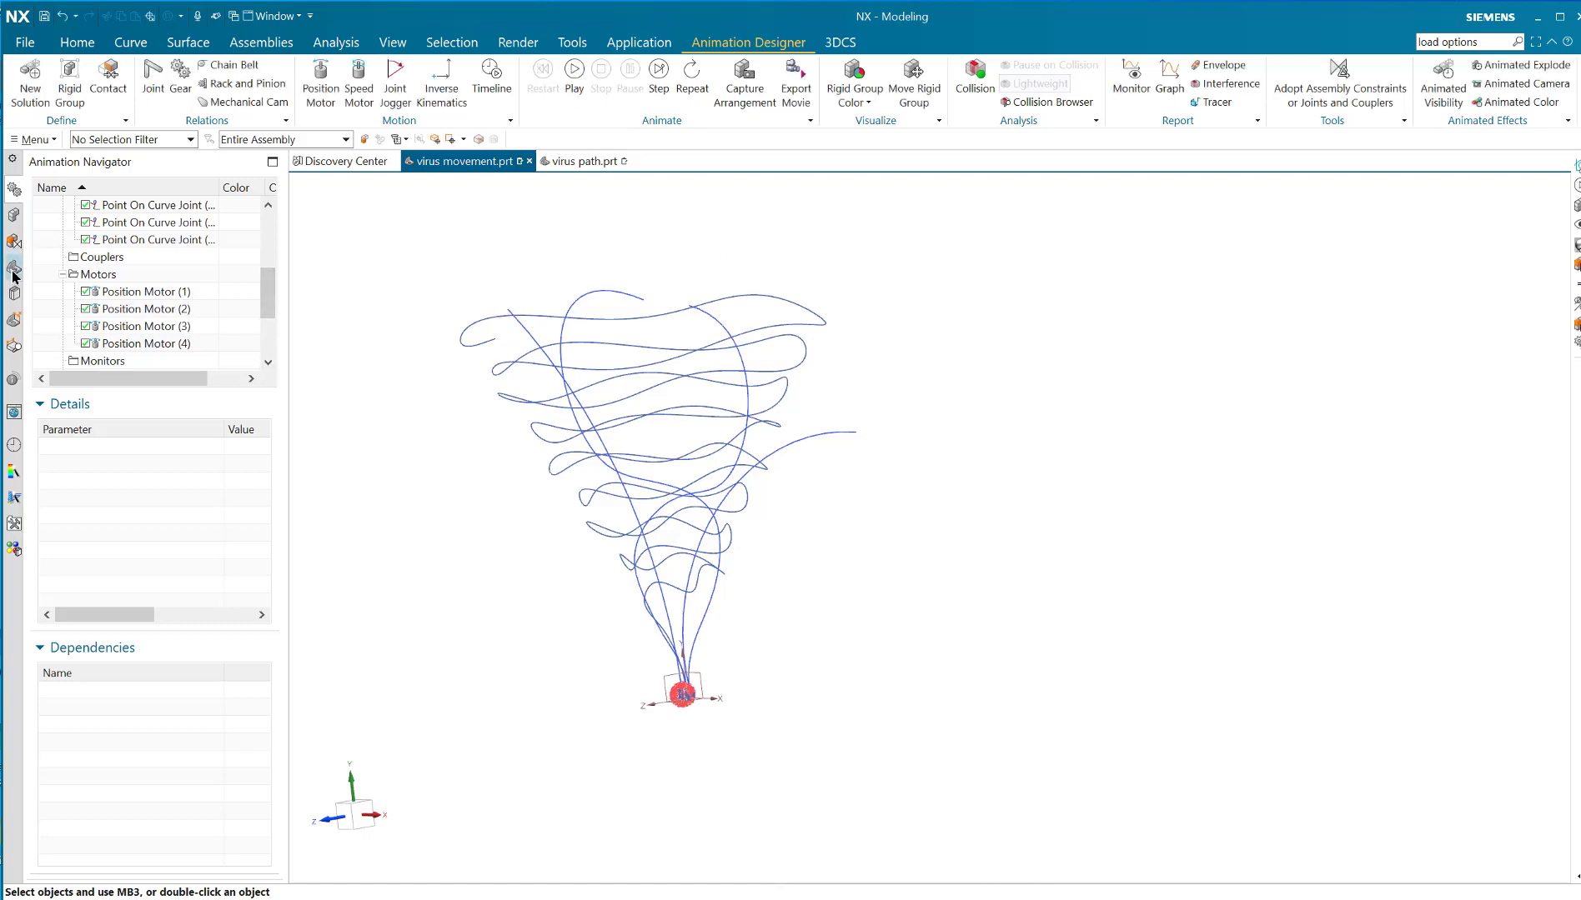
click(14, 215)
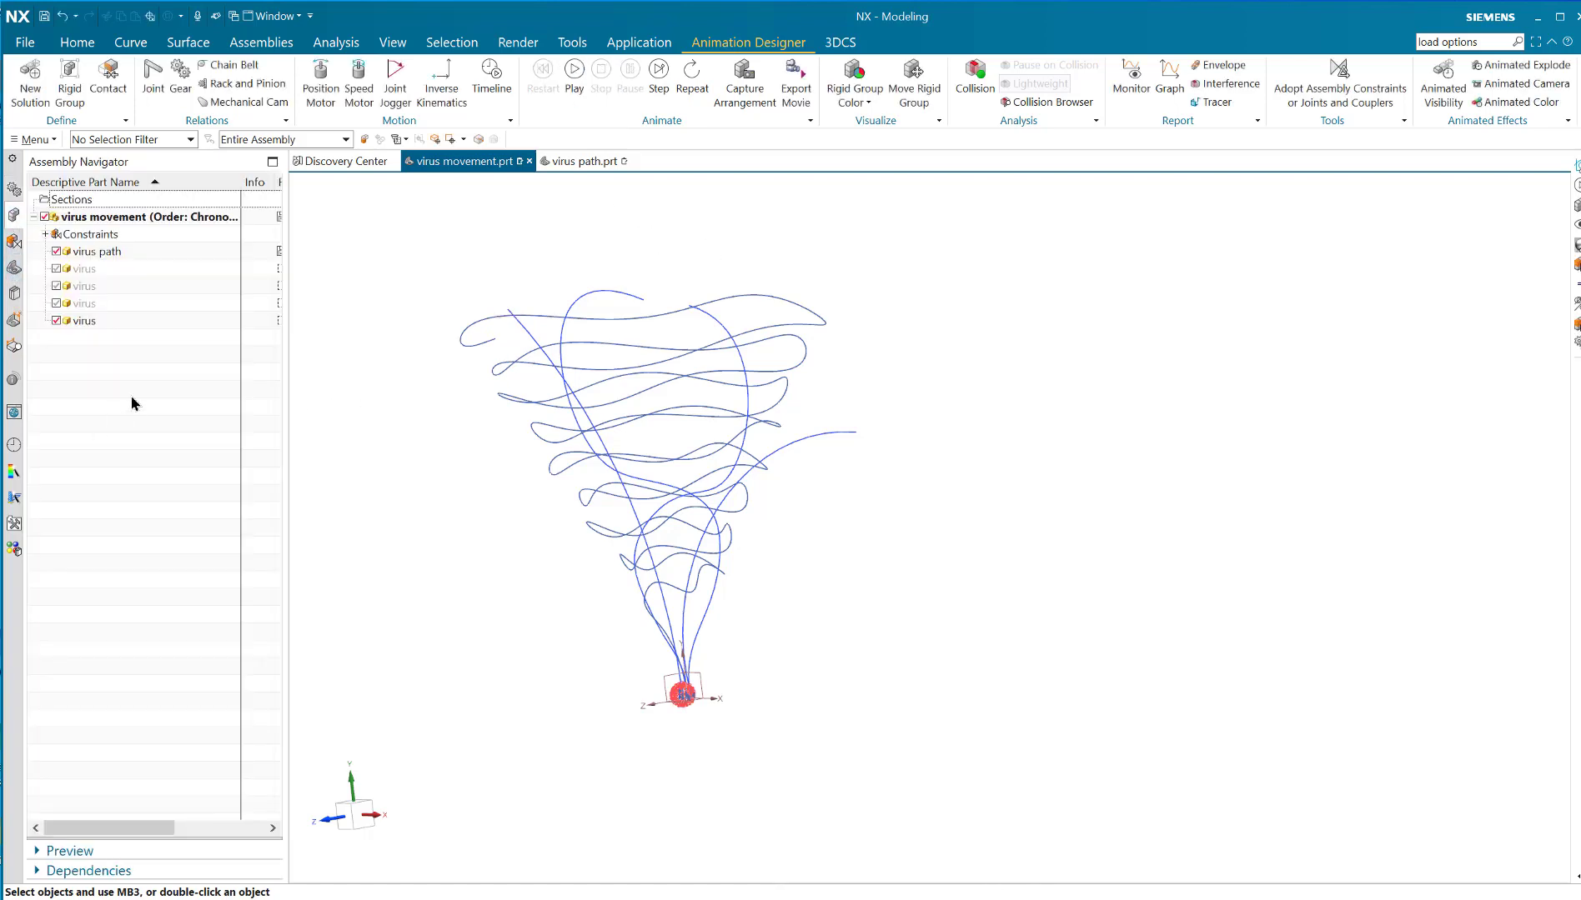
Step: Show the three hidden virus components in the assembly again
click(57, 287)
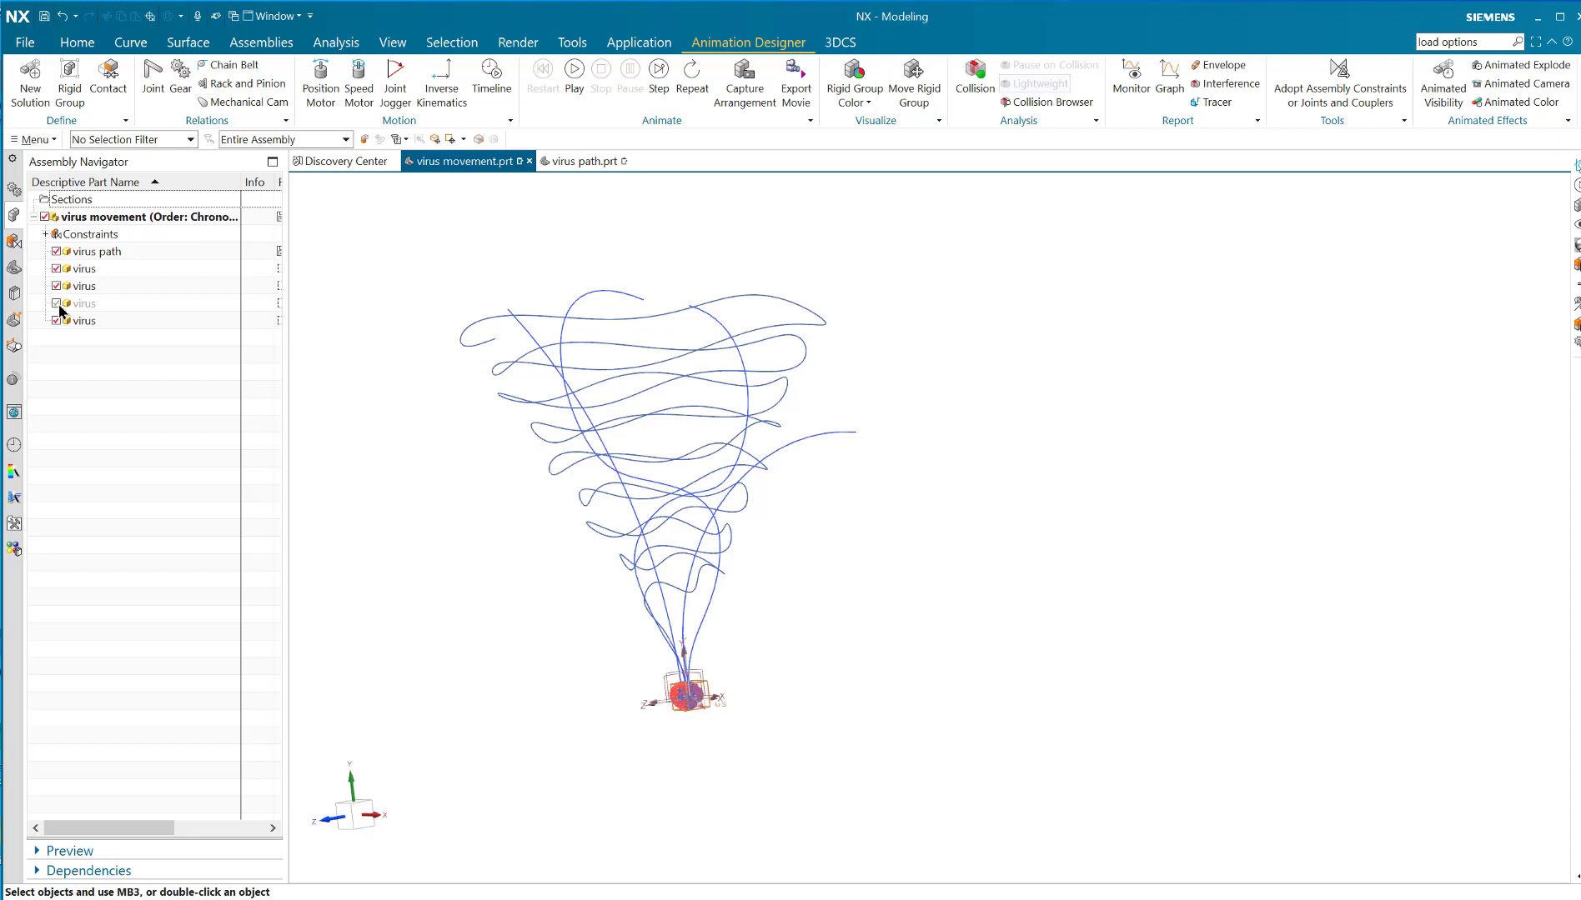
middle_drag(427, 480, 430, 506)
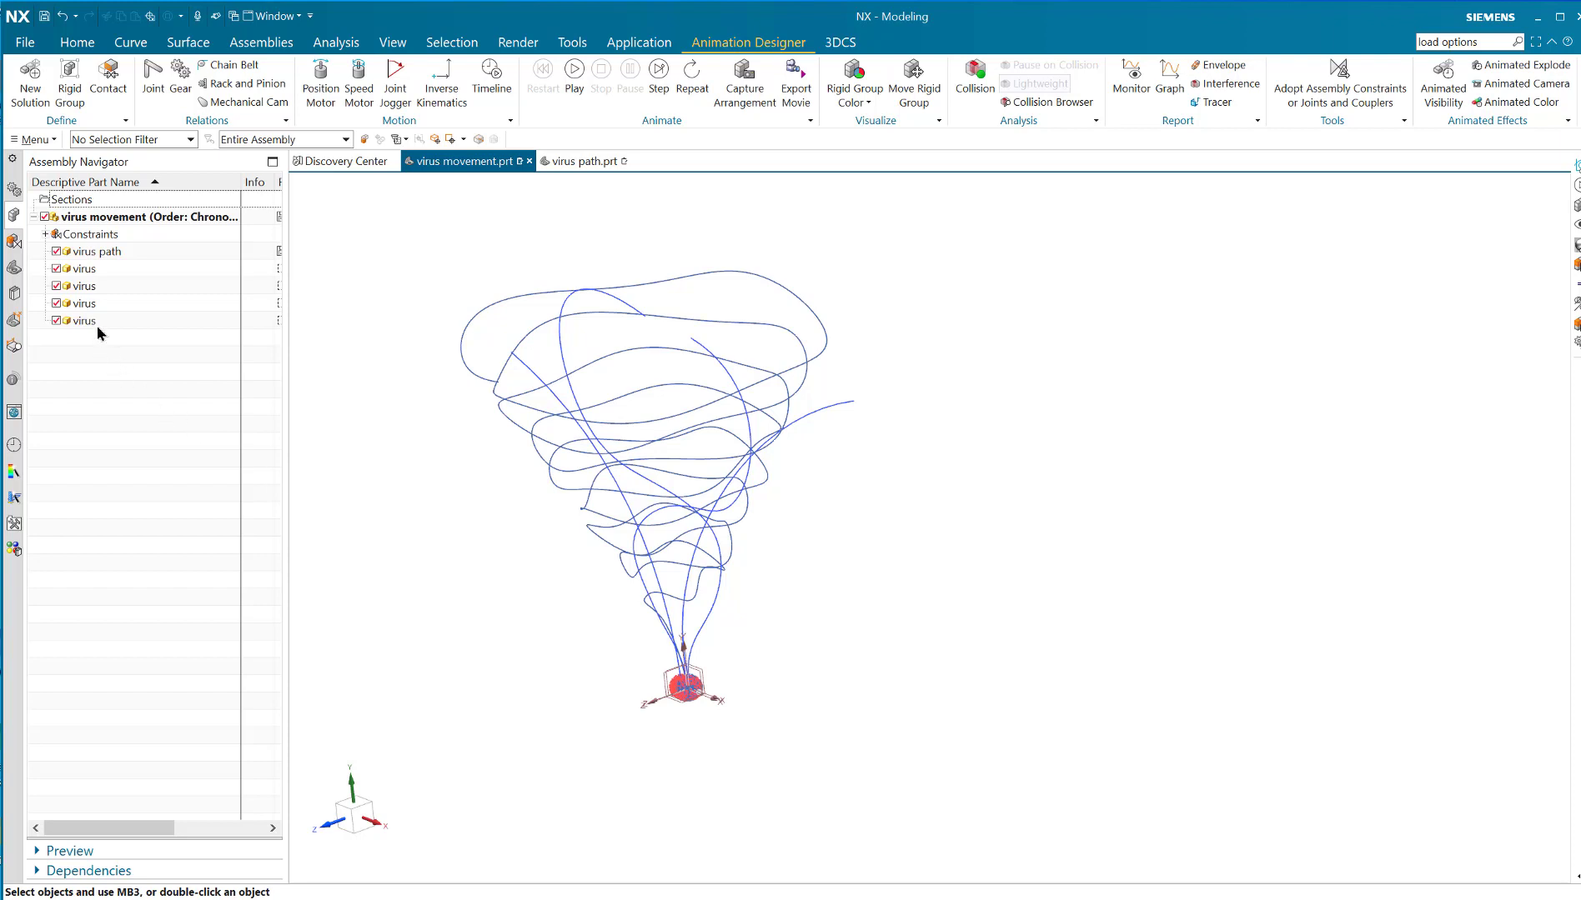
Step: Replace the virus path component's reference set with MODEL and swap the shown and hidden objects to check for the vase
right_click(105, 251)
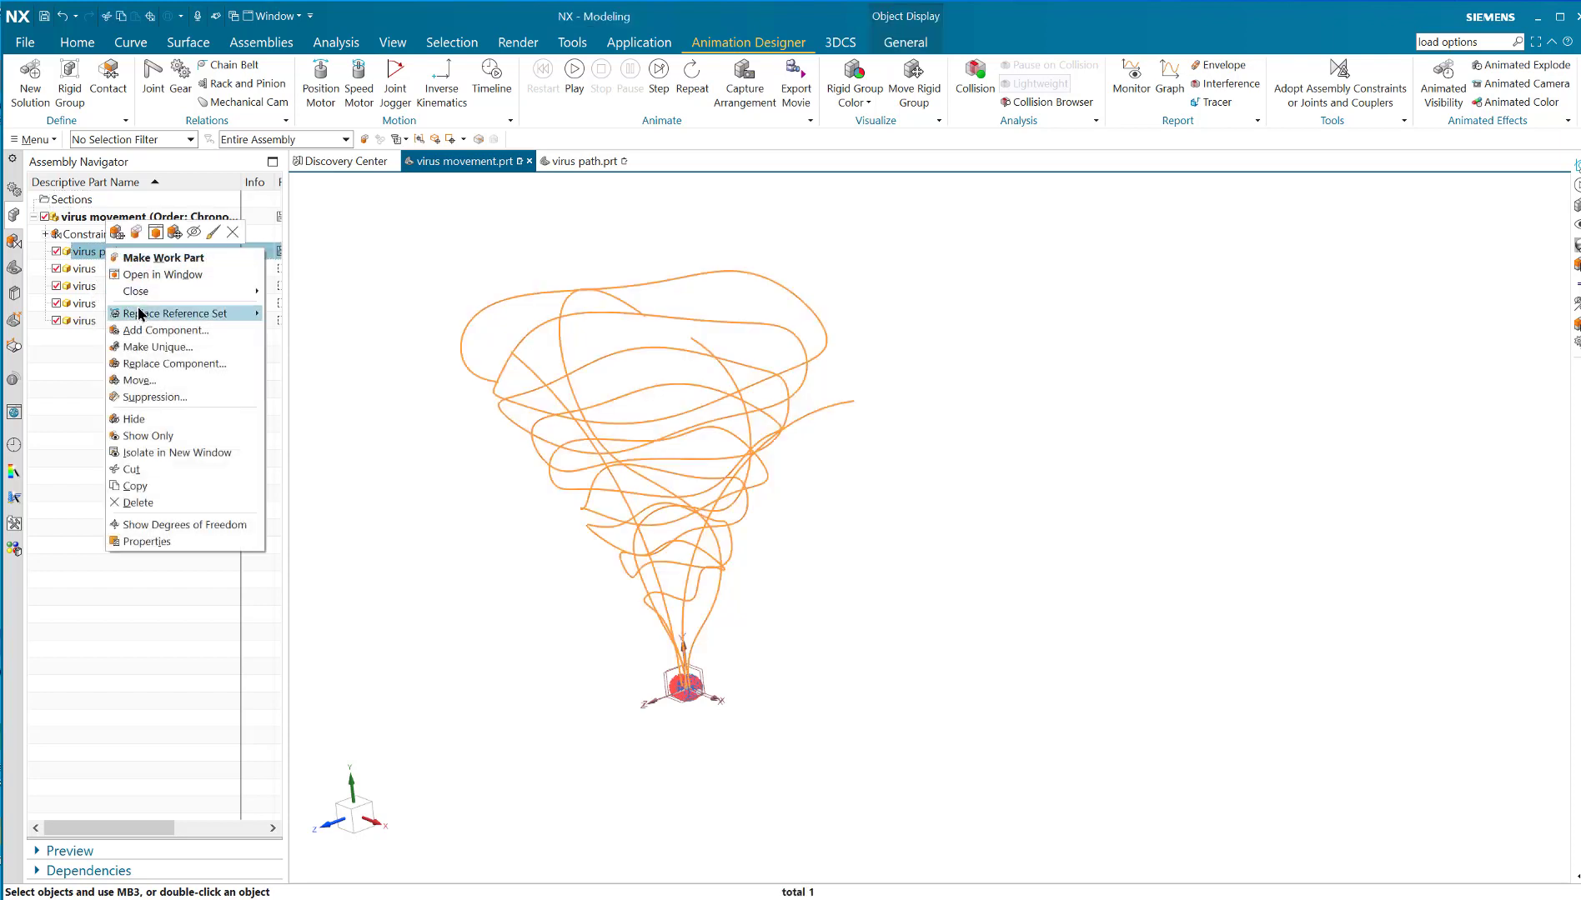
mouse_move(139, 314)
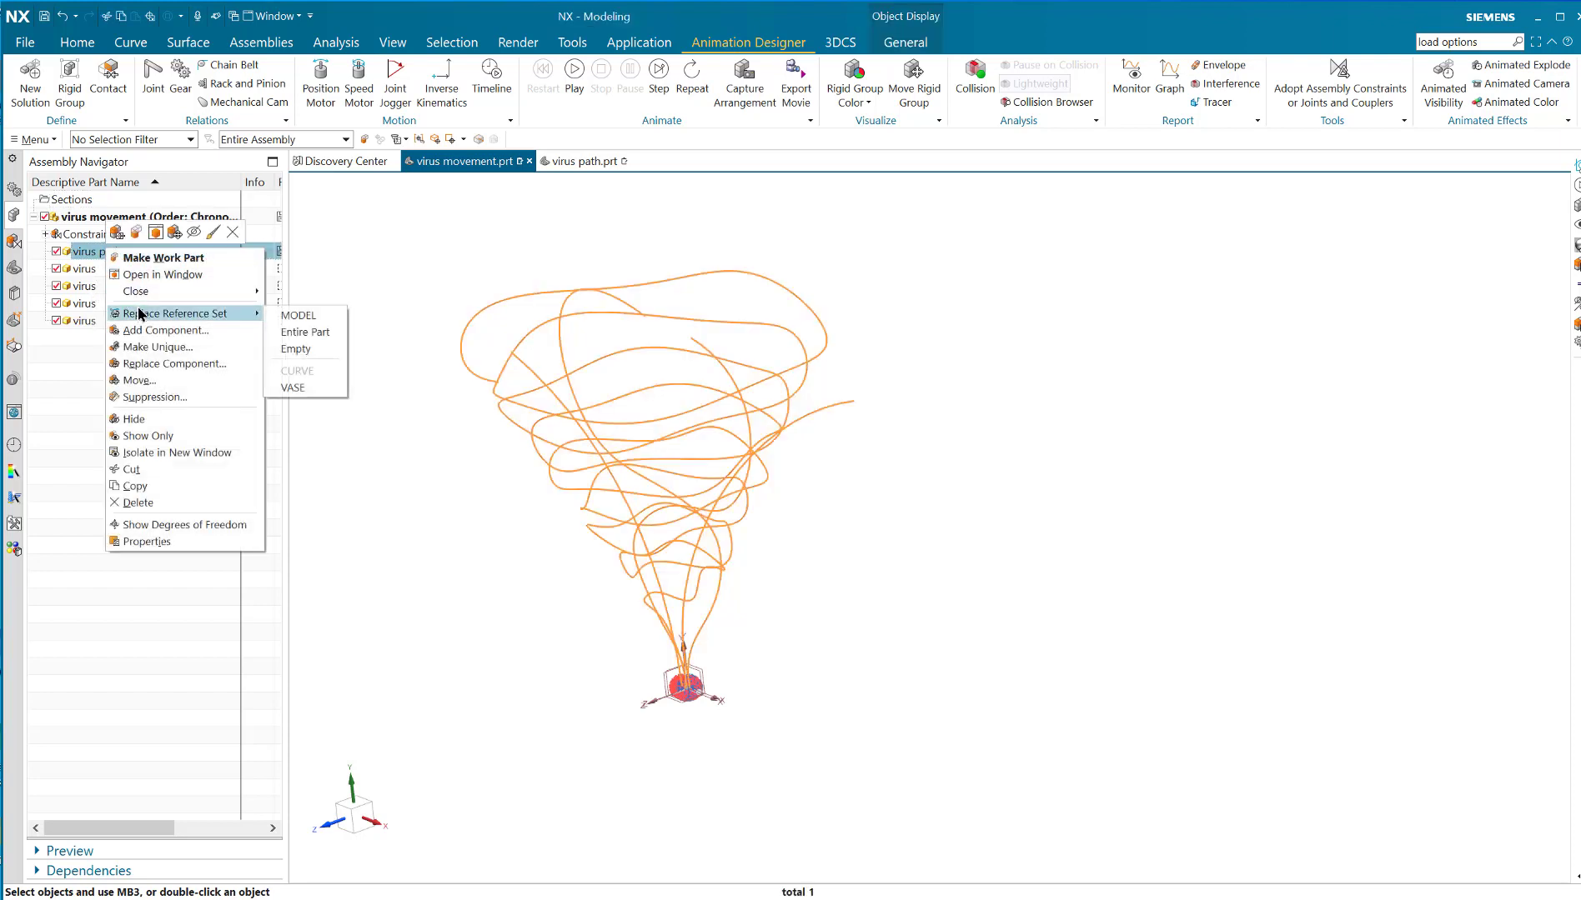
click(318, 317)
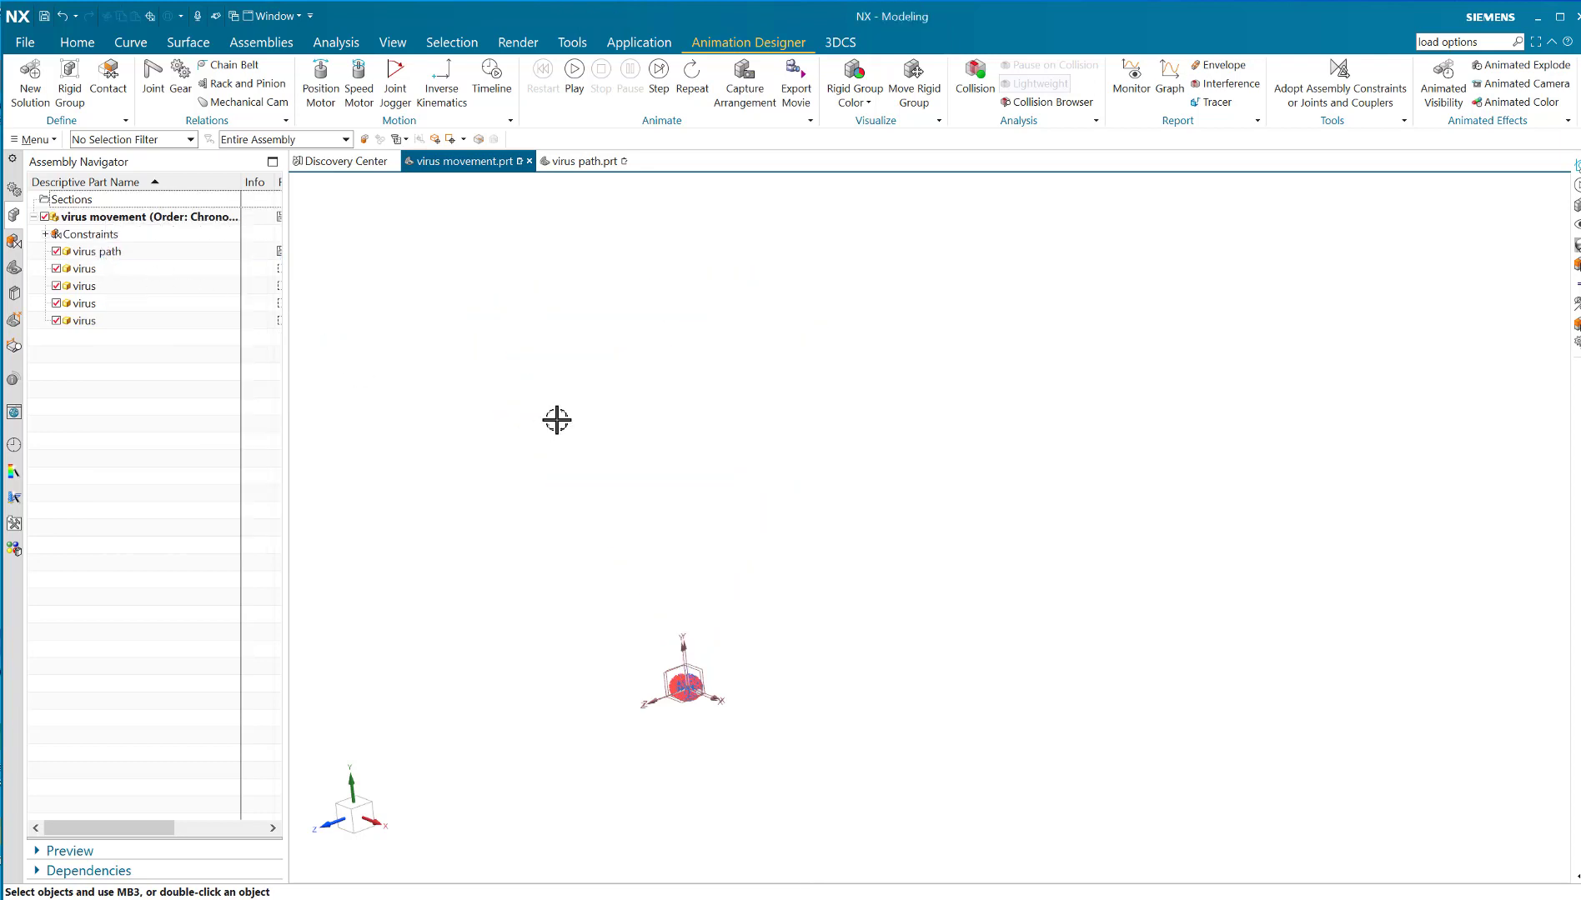
key(ctrl+b)
click(504, 361)
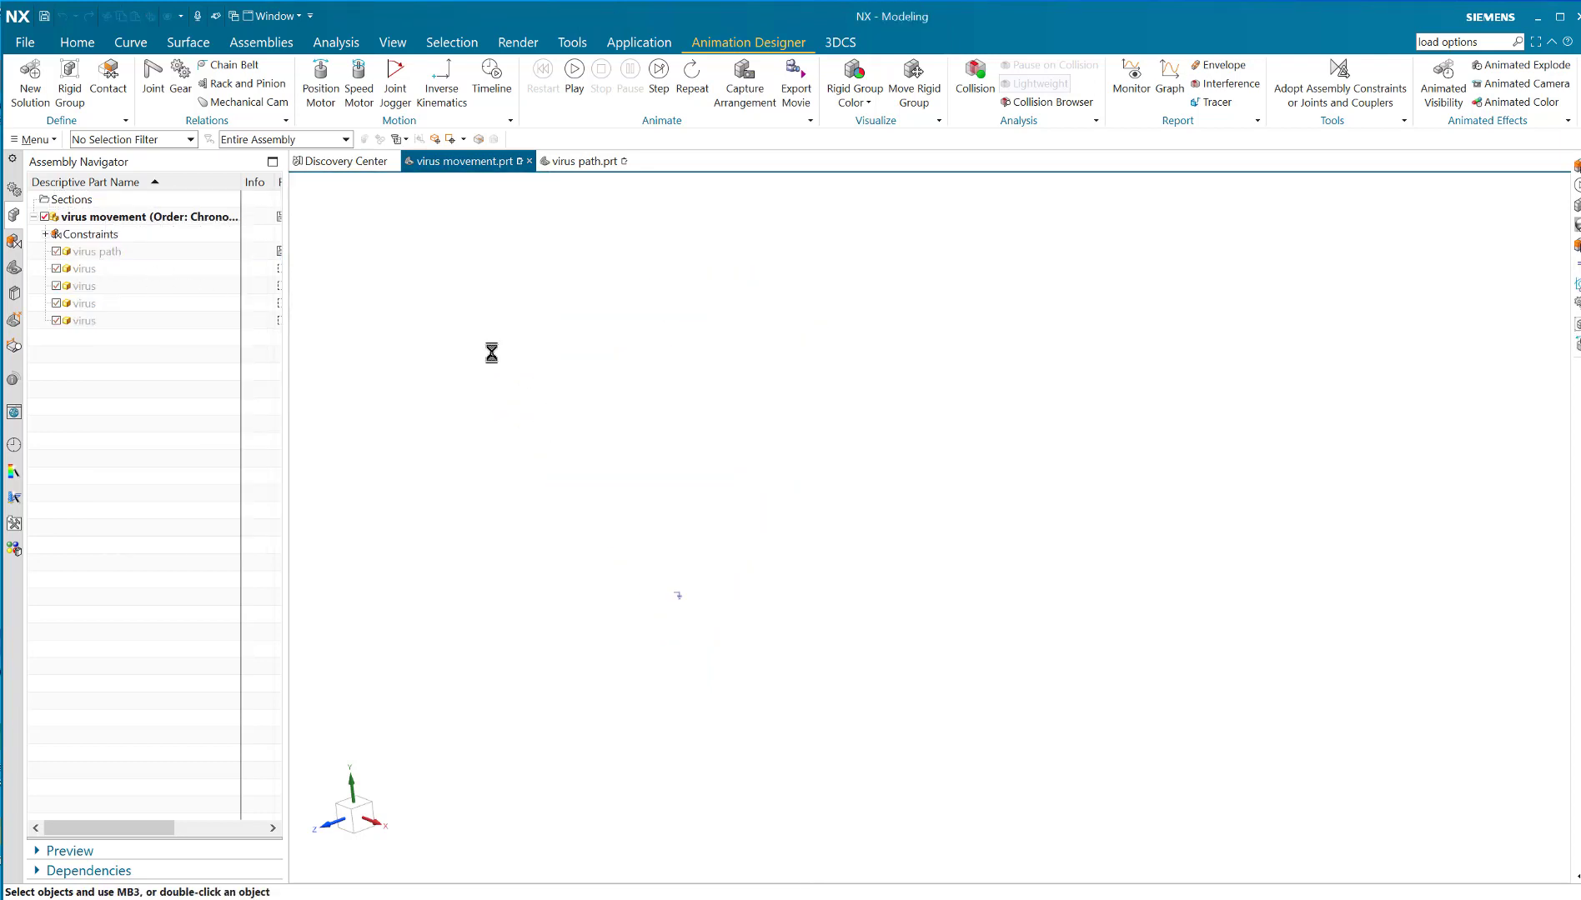
Step: Replace the virus path component's reference set with Entire Part and check the assembly around the virus
right_click(104, 252)
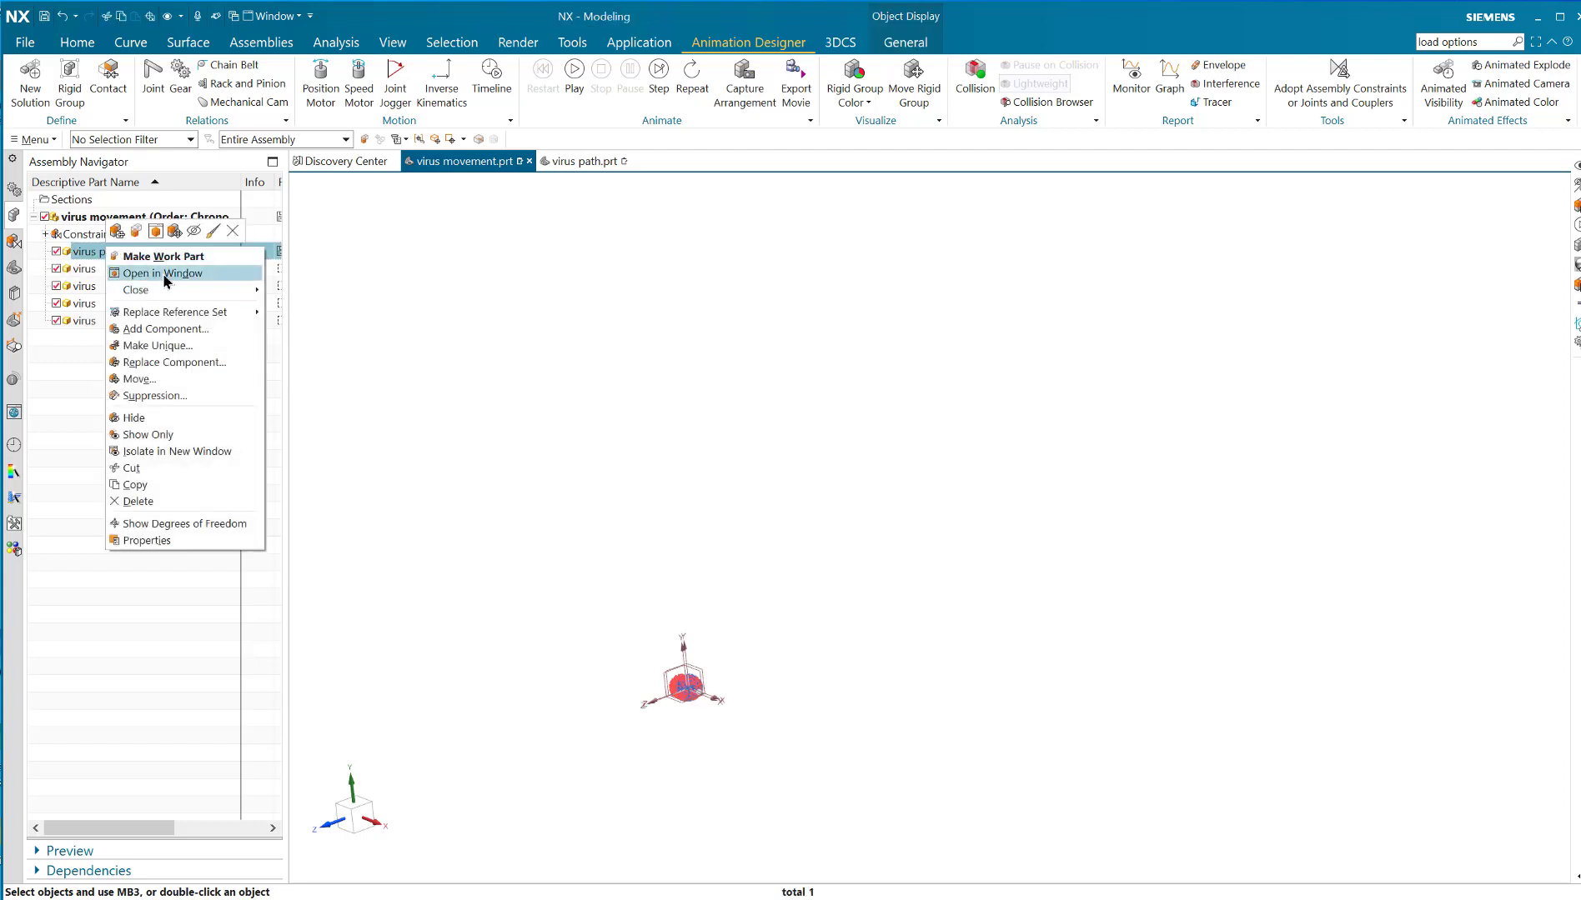
mouse_move(210, 313)
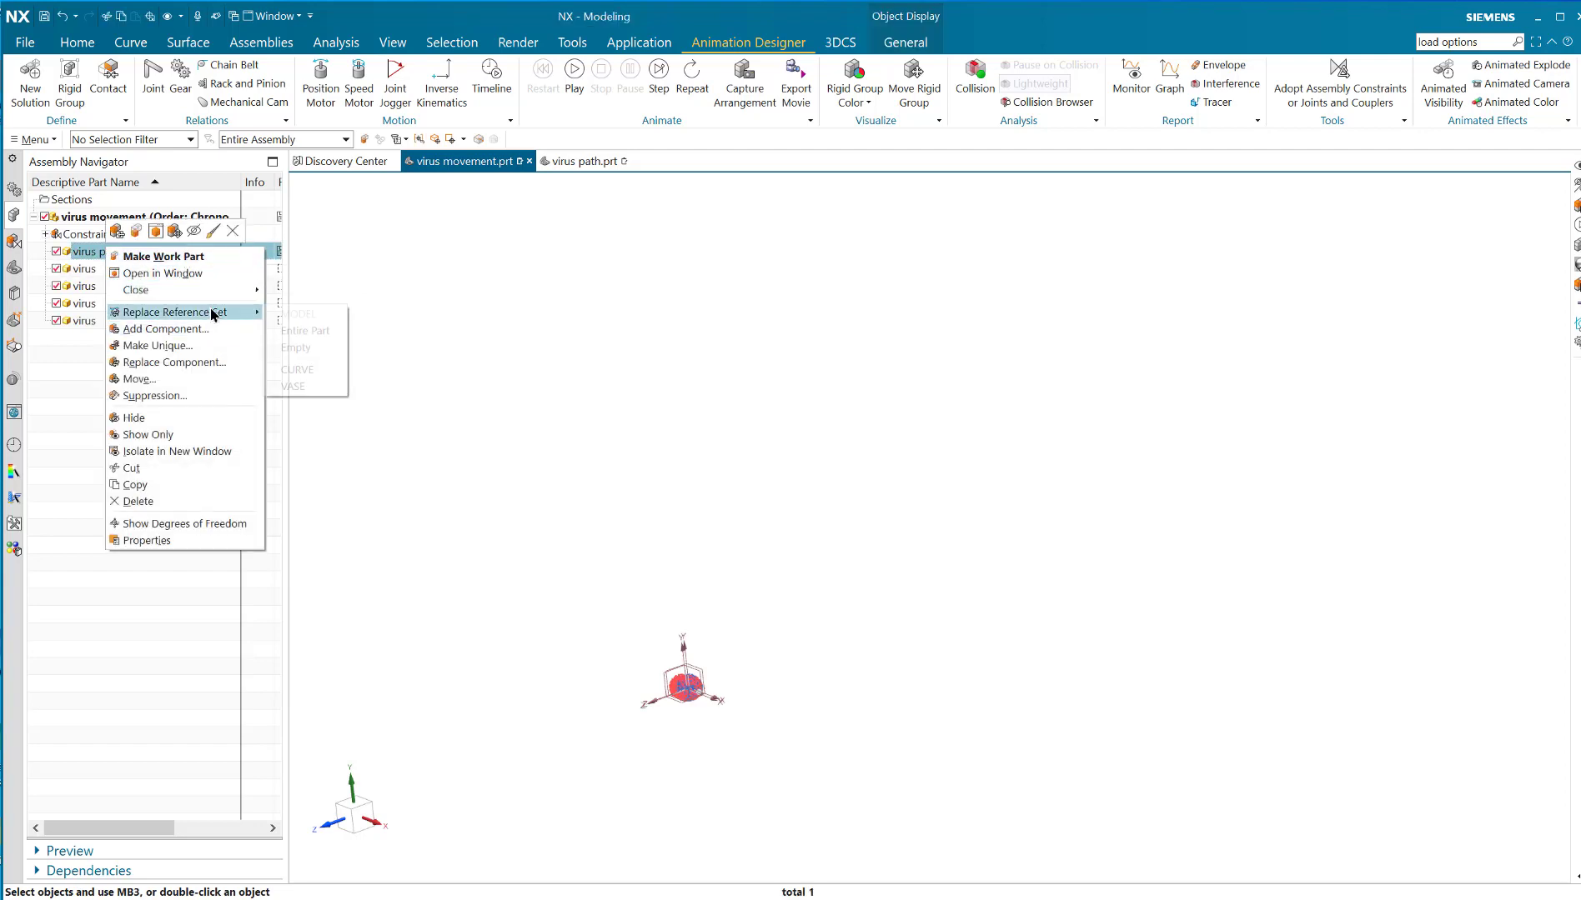
click(321, 330)
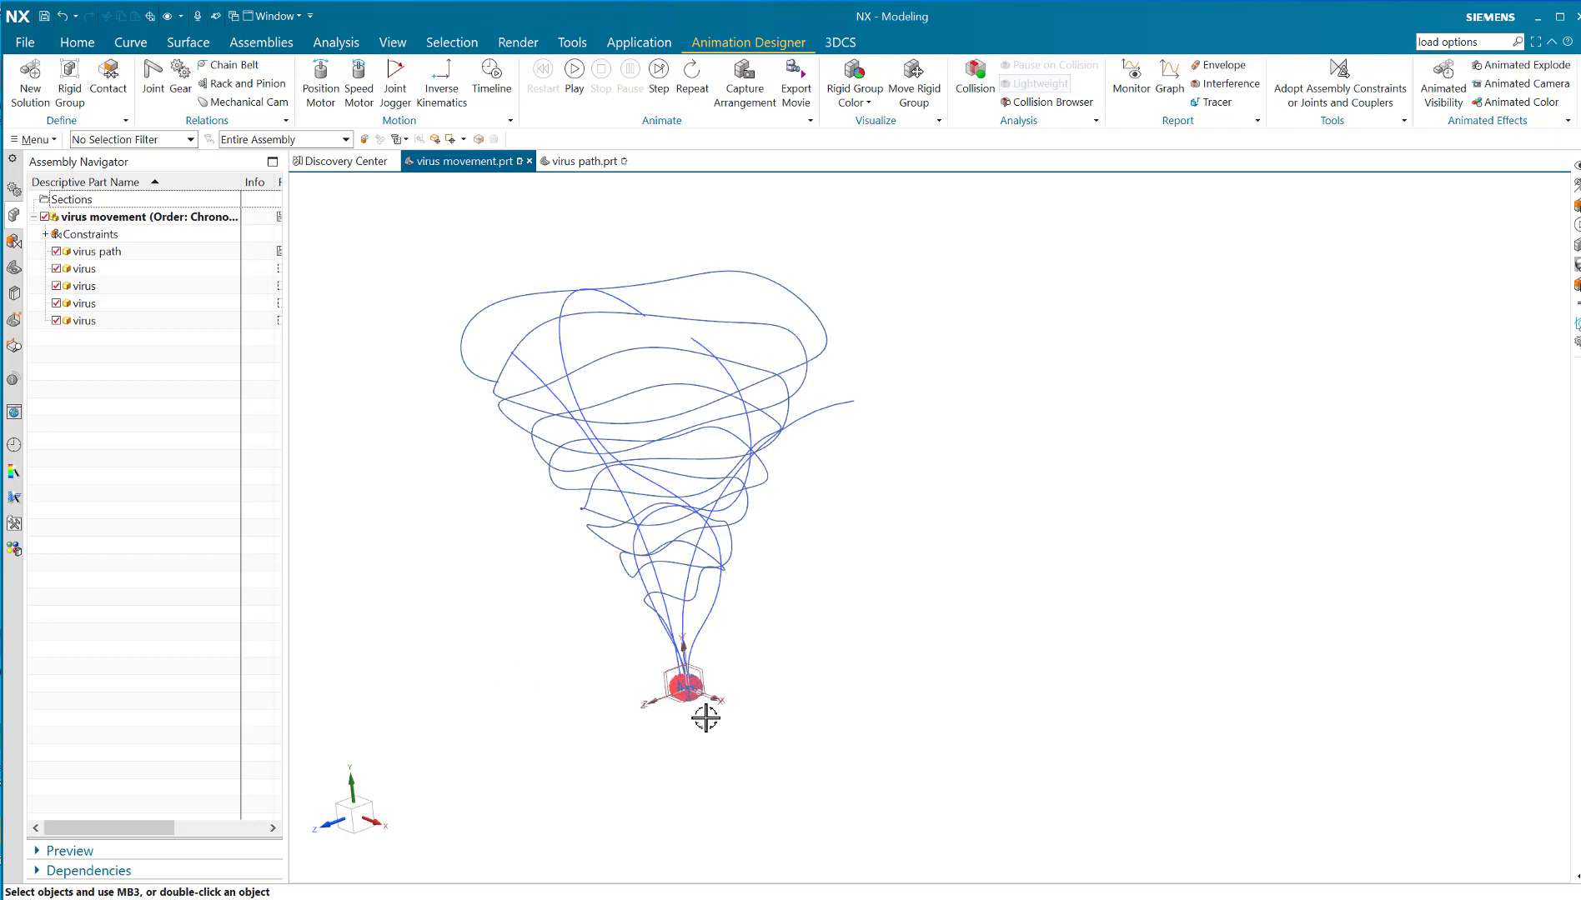
scroll(811, 717, up, 2)
scroll(817, 715, down, 3)
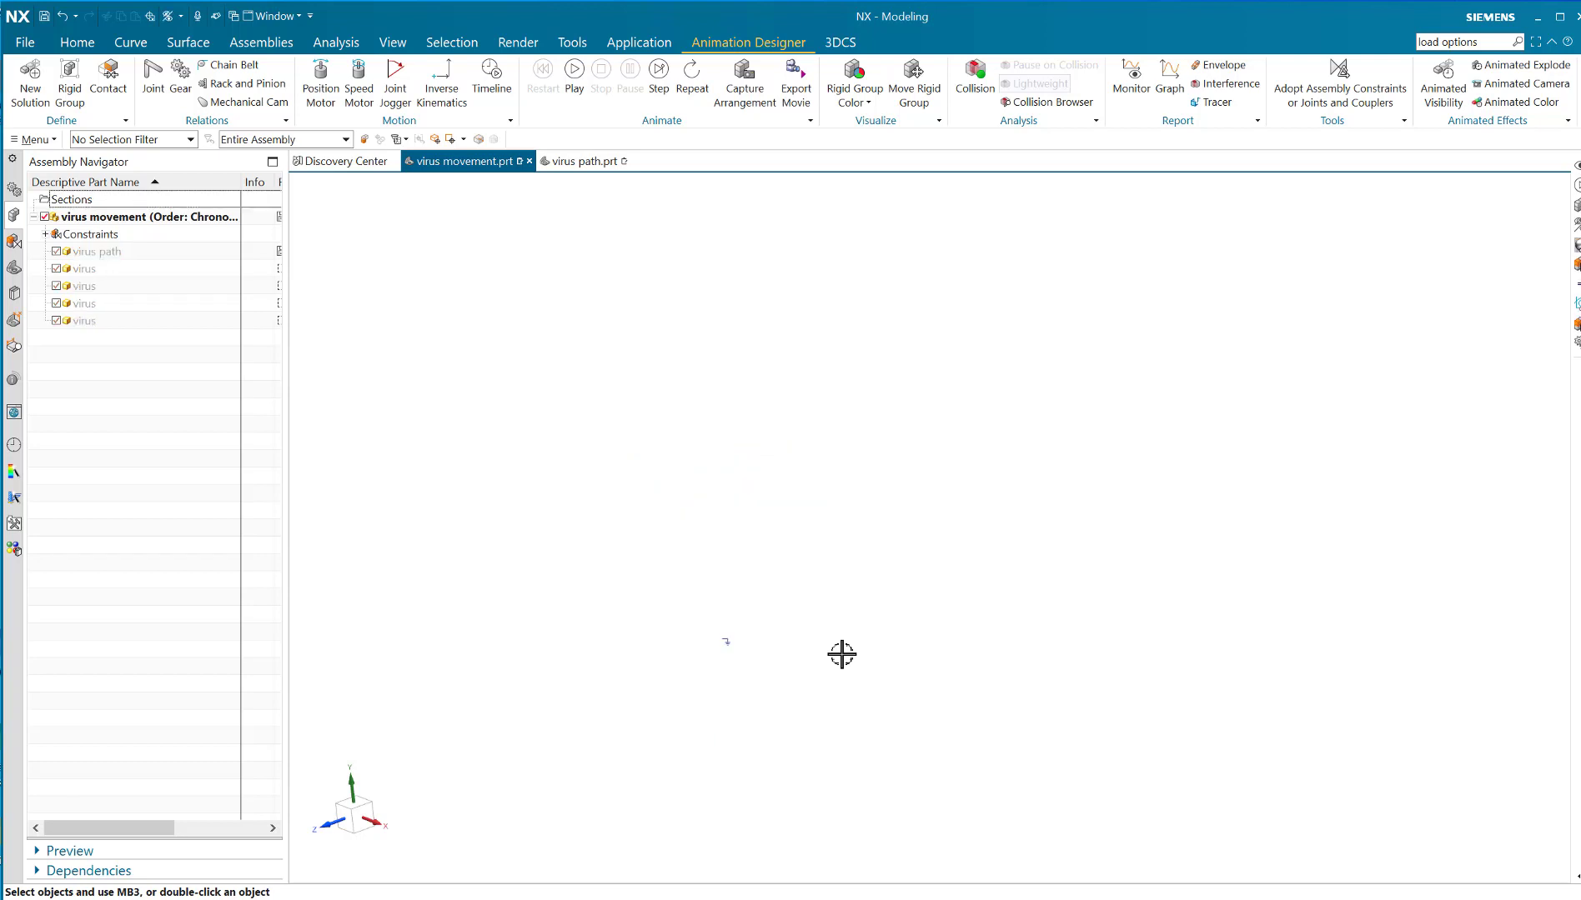
Step: Dismiss the selection of objects to show, and show the virus path and all four virus components
key(ctrl+shift+k)
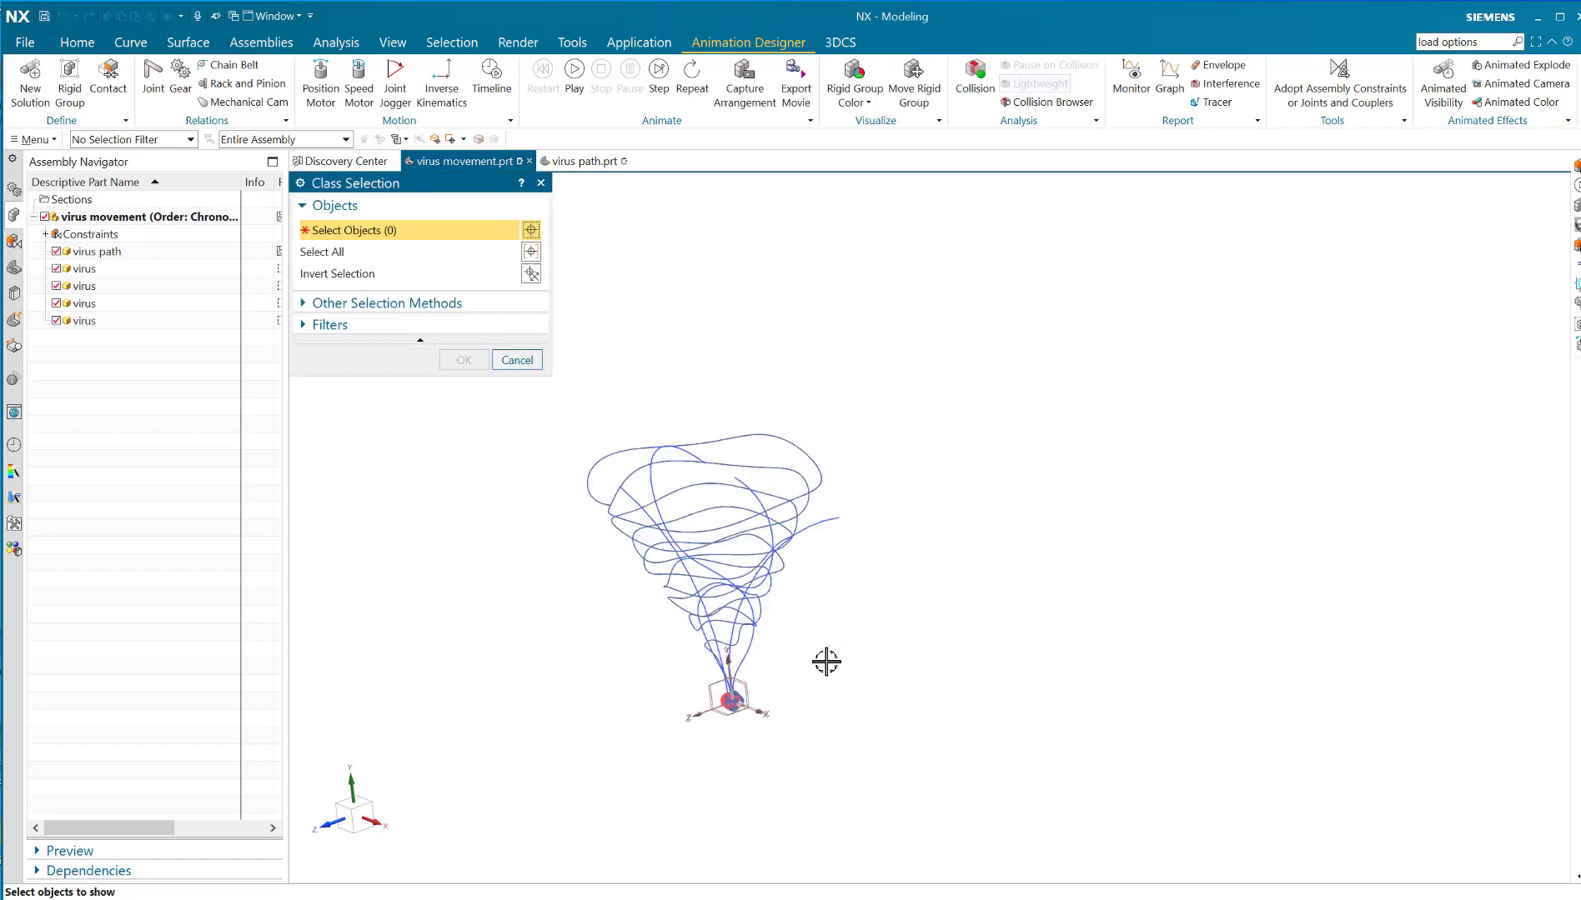
click(523, 359)
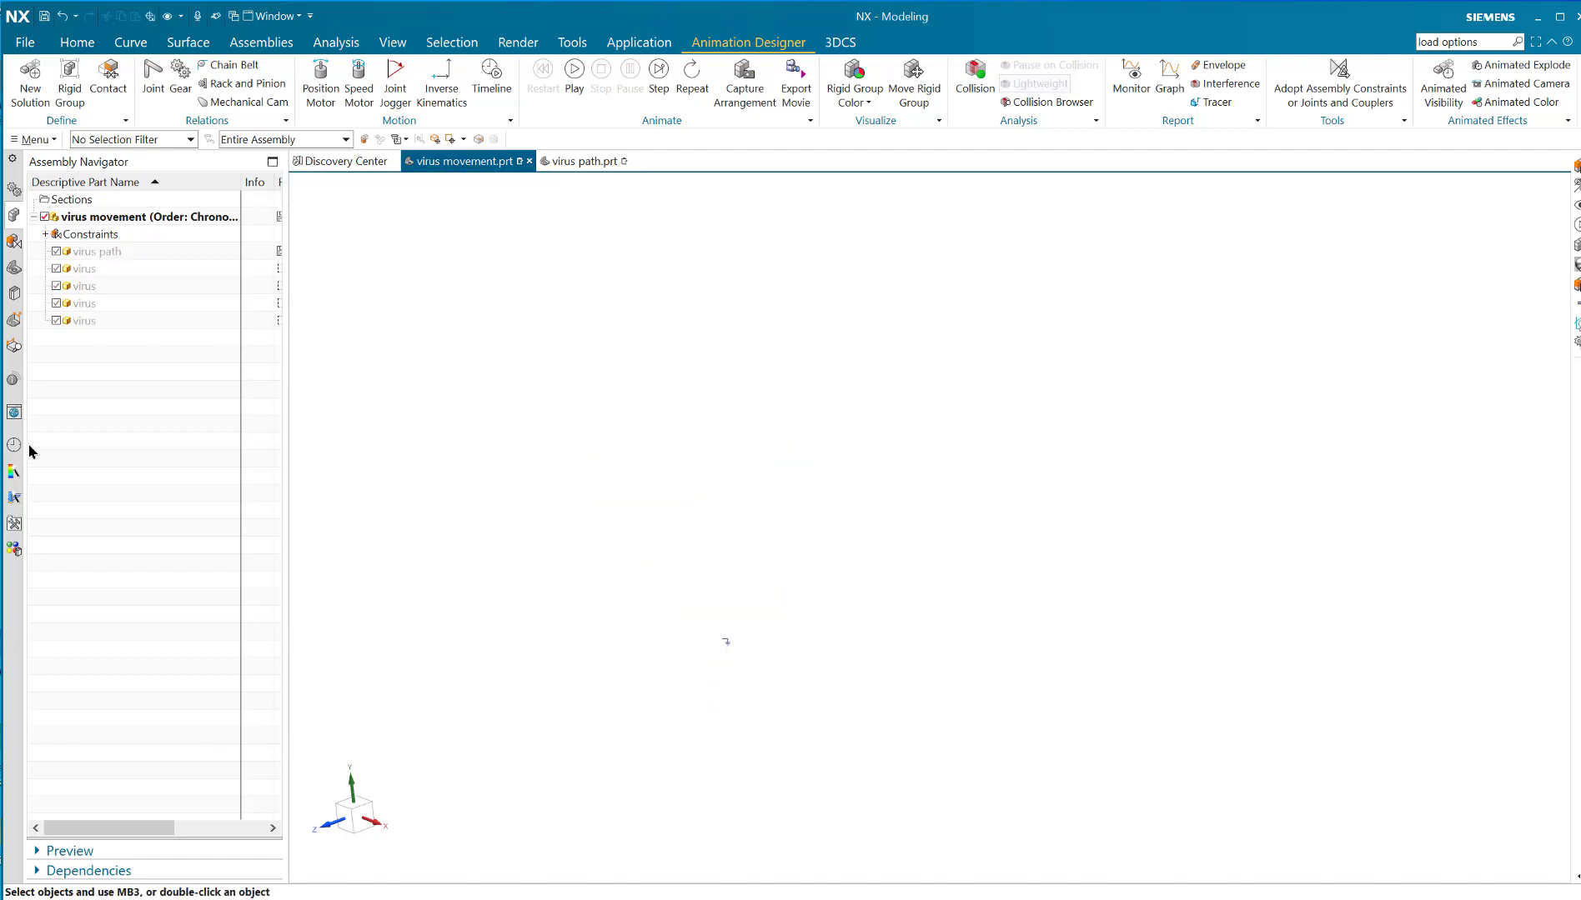
click(56, 251)
click(56, 268)
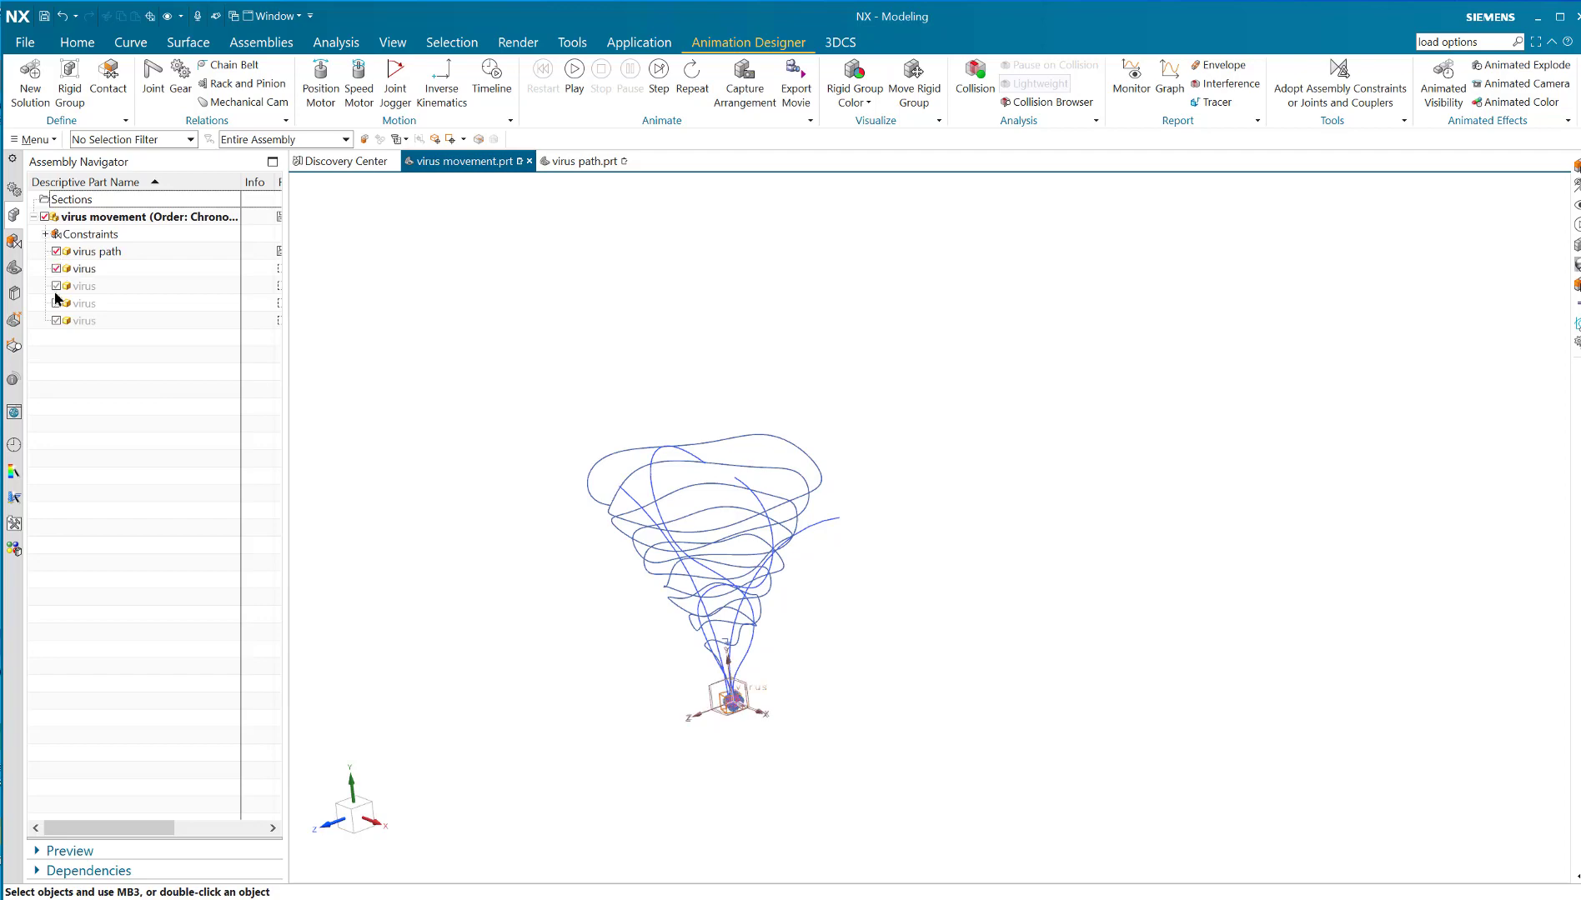
click(55, 303)
click(56, 321)
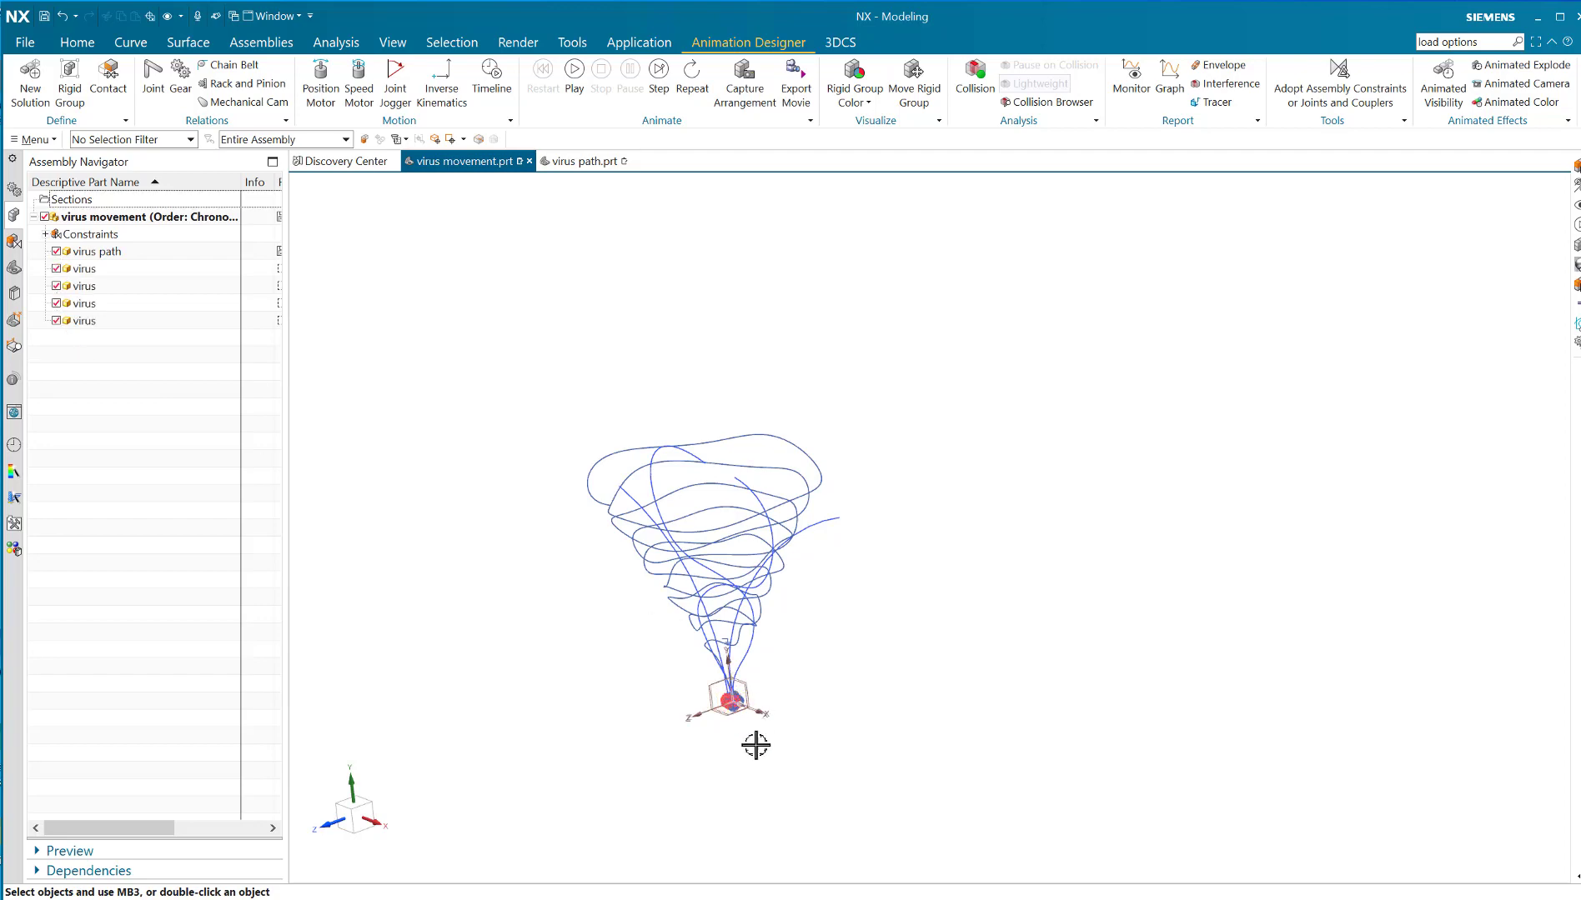
scroll(768, 702, up, 3)
scroll(833, 812, down, 5)
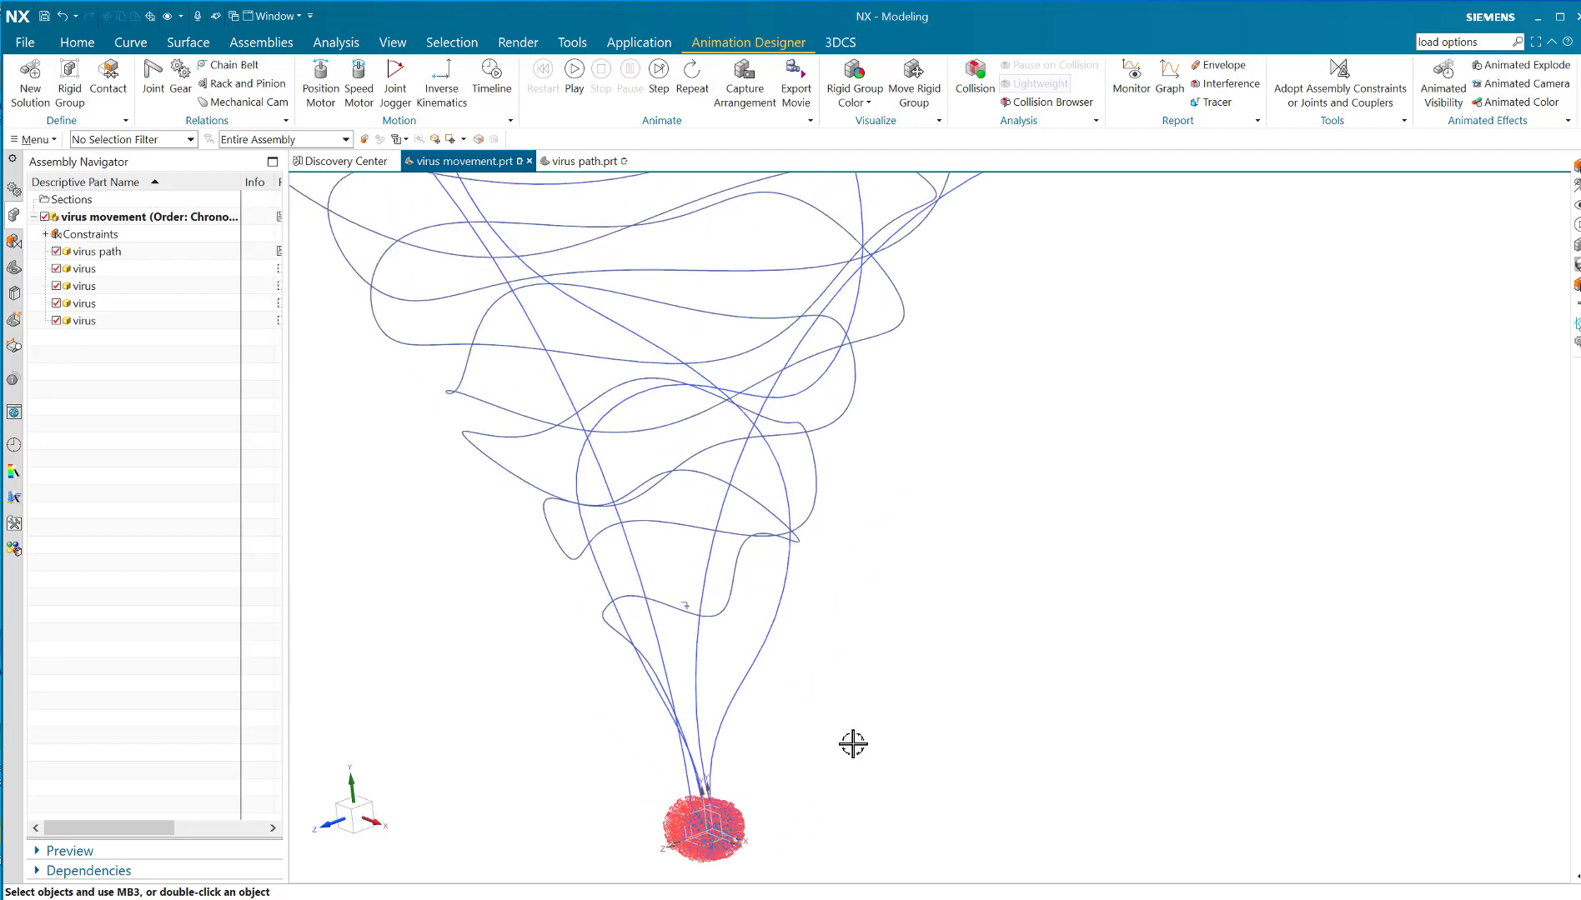
Step: Replace the virus path component's reference set with VASE and check the hidden objects without showing any
click(97, 251)
right_click(130, 254)
mouse_move(236, 322)
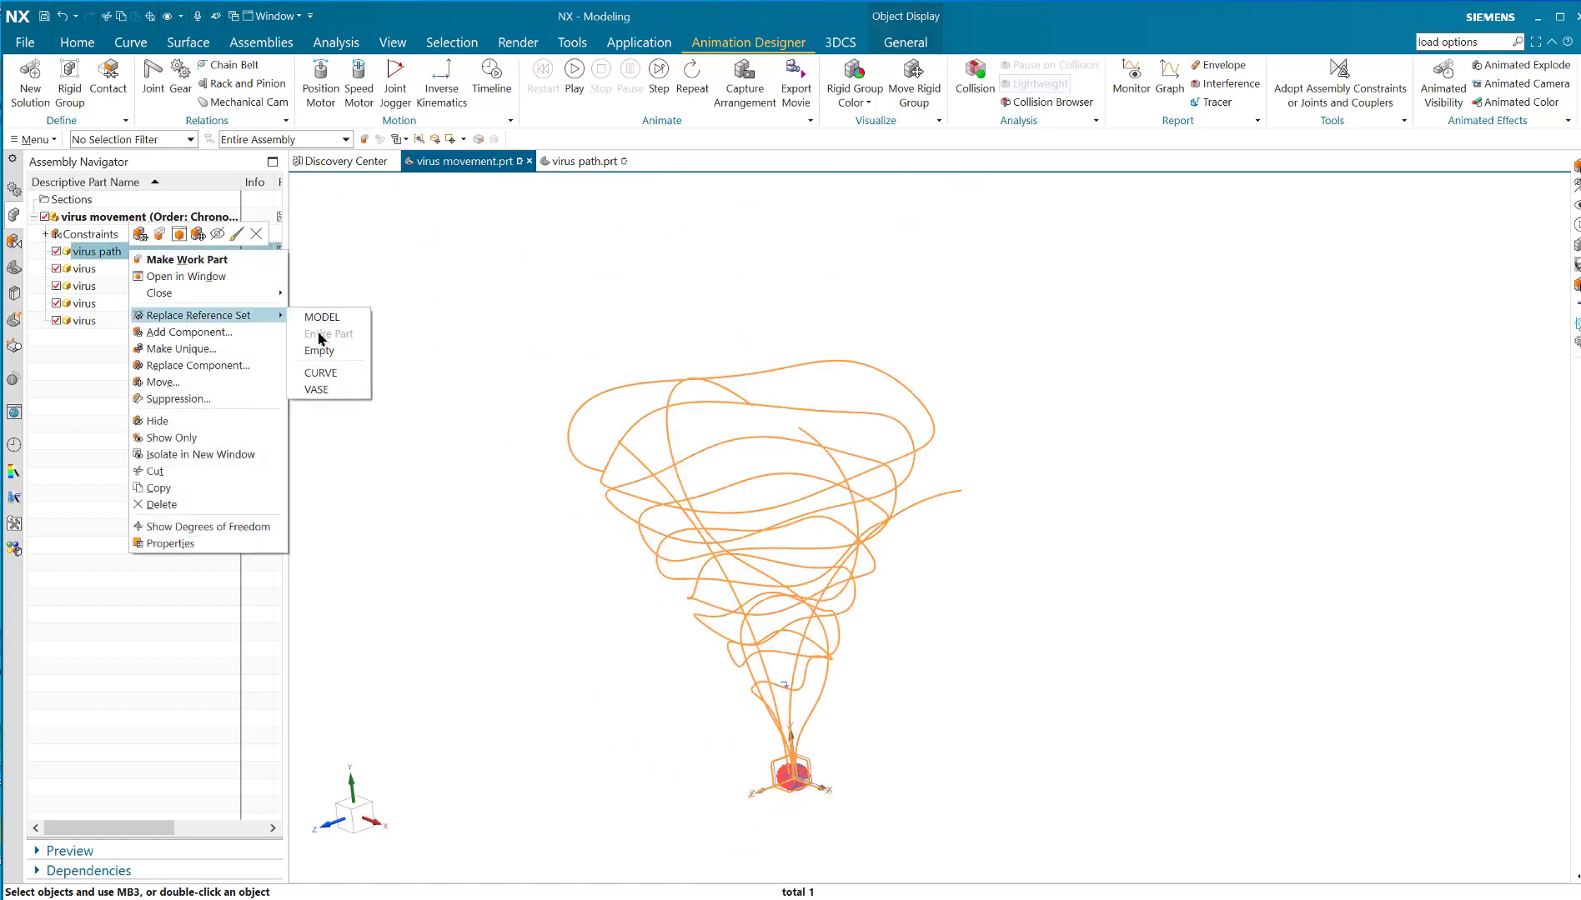
click(321, 390)
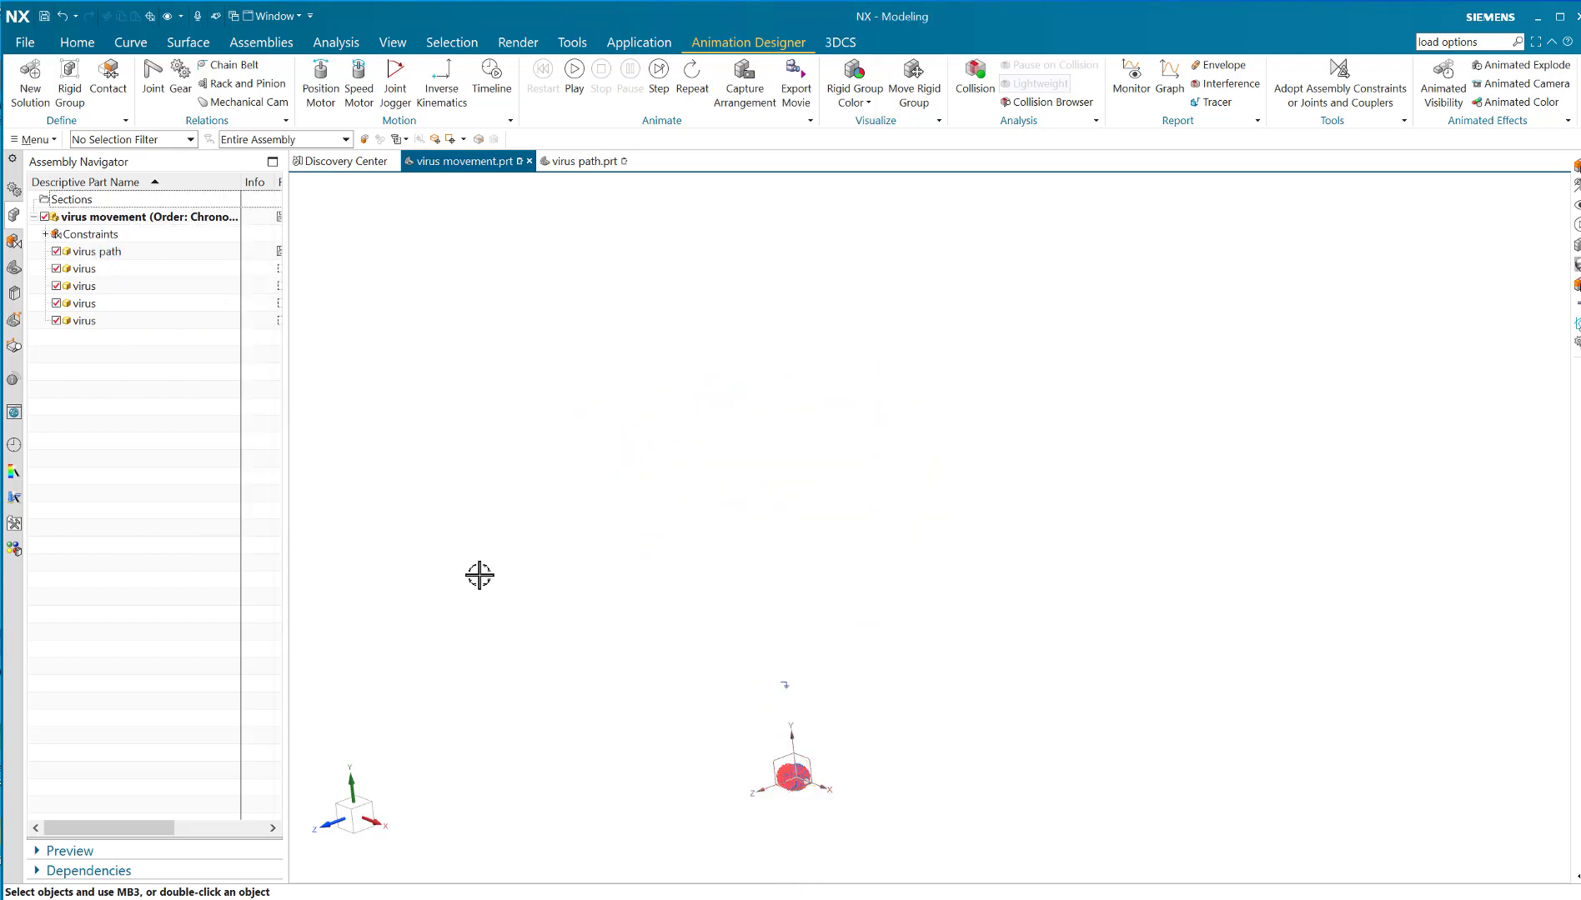
key(ctrl+shift+k)
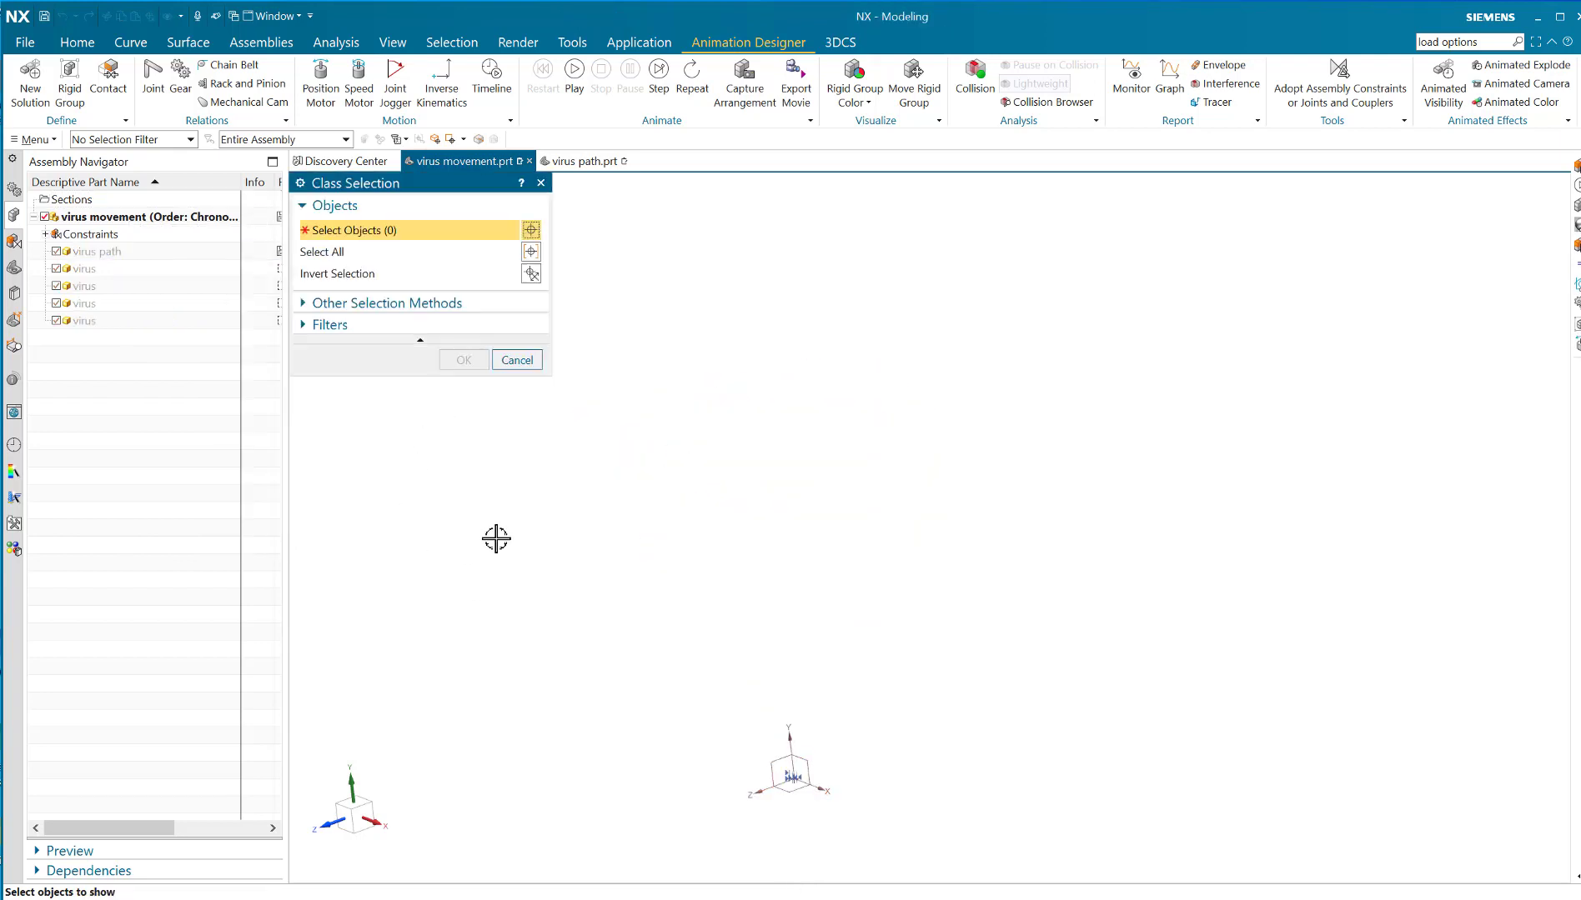
click(518, 359)
Step: Open the virus path part in its own window and make Edge Blend (11) the current feature
right_click(136, 257)
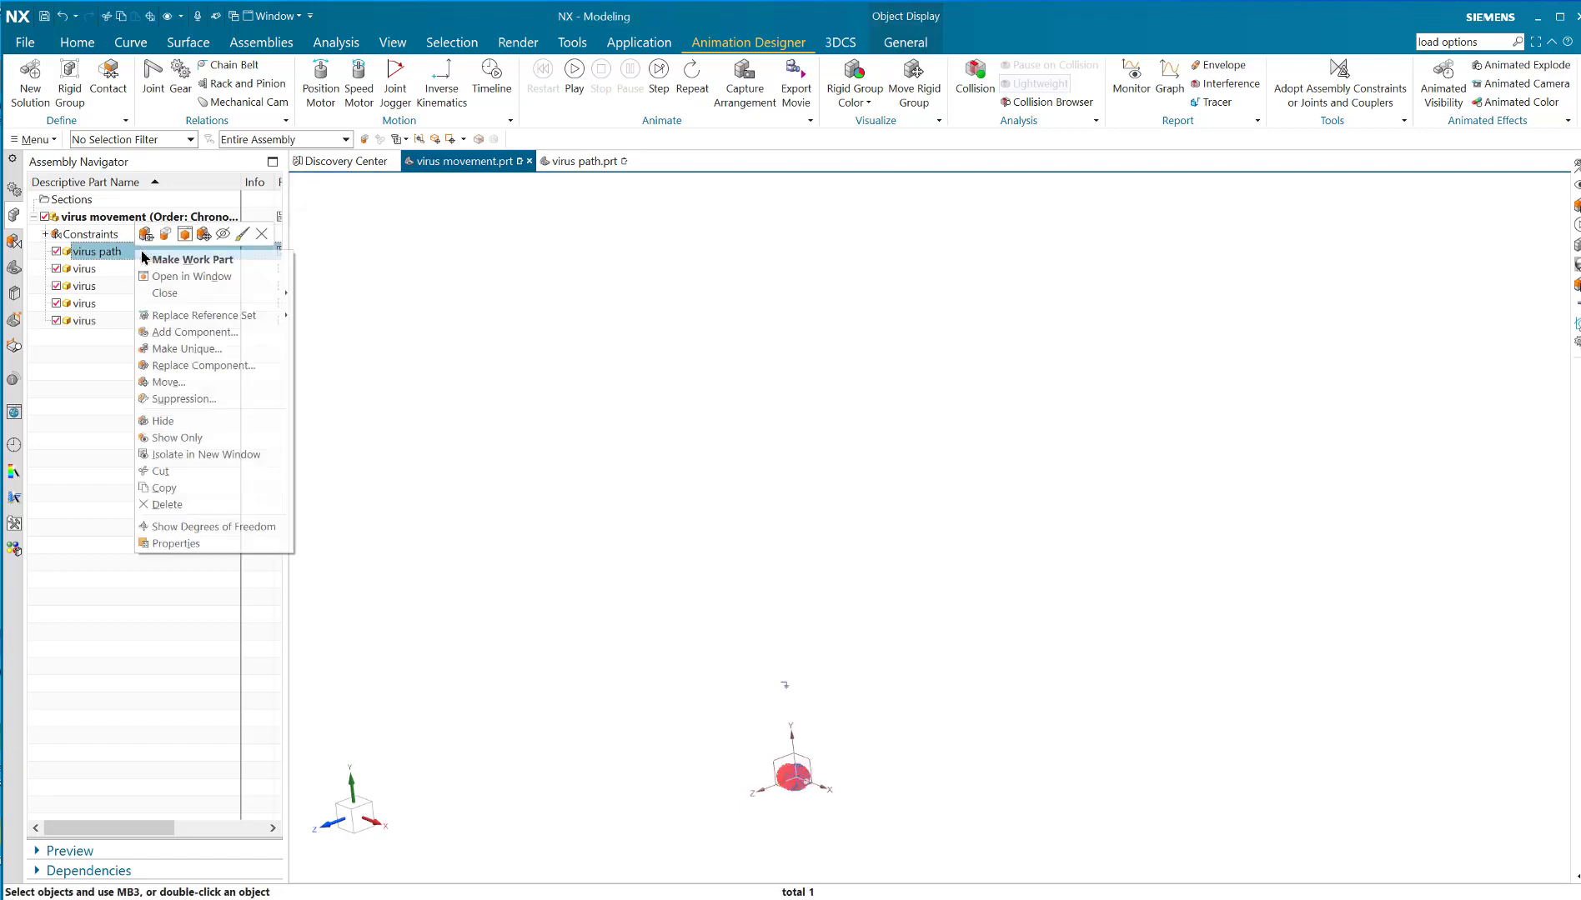
click(192, 276)
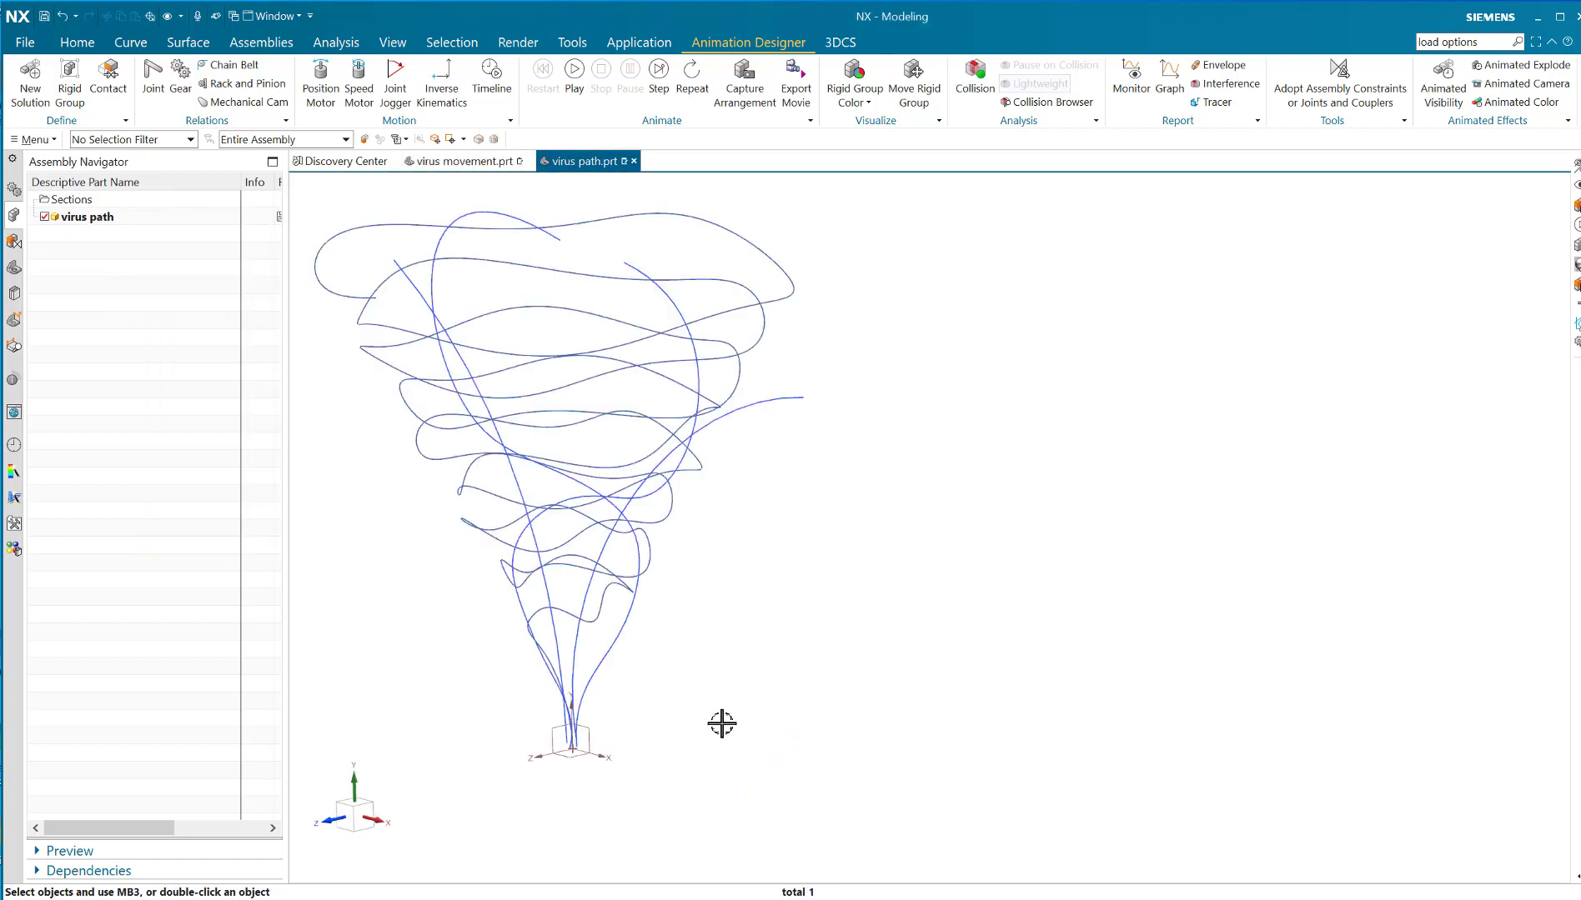
key(ctrl+shift+k)
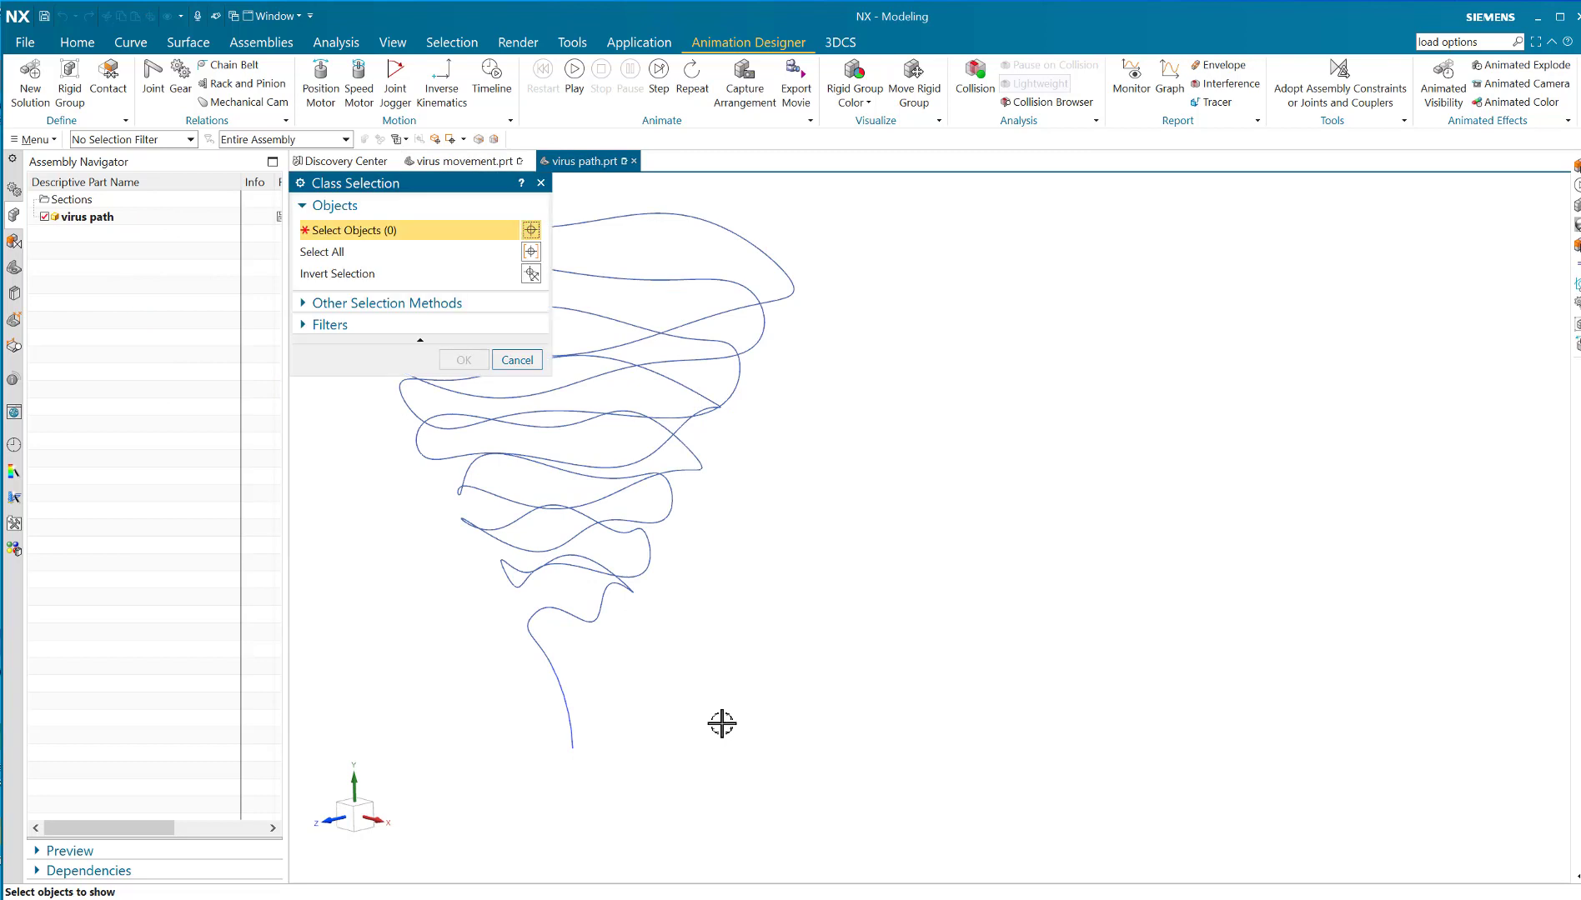
double_click(519, 377)
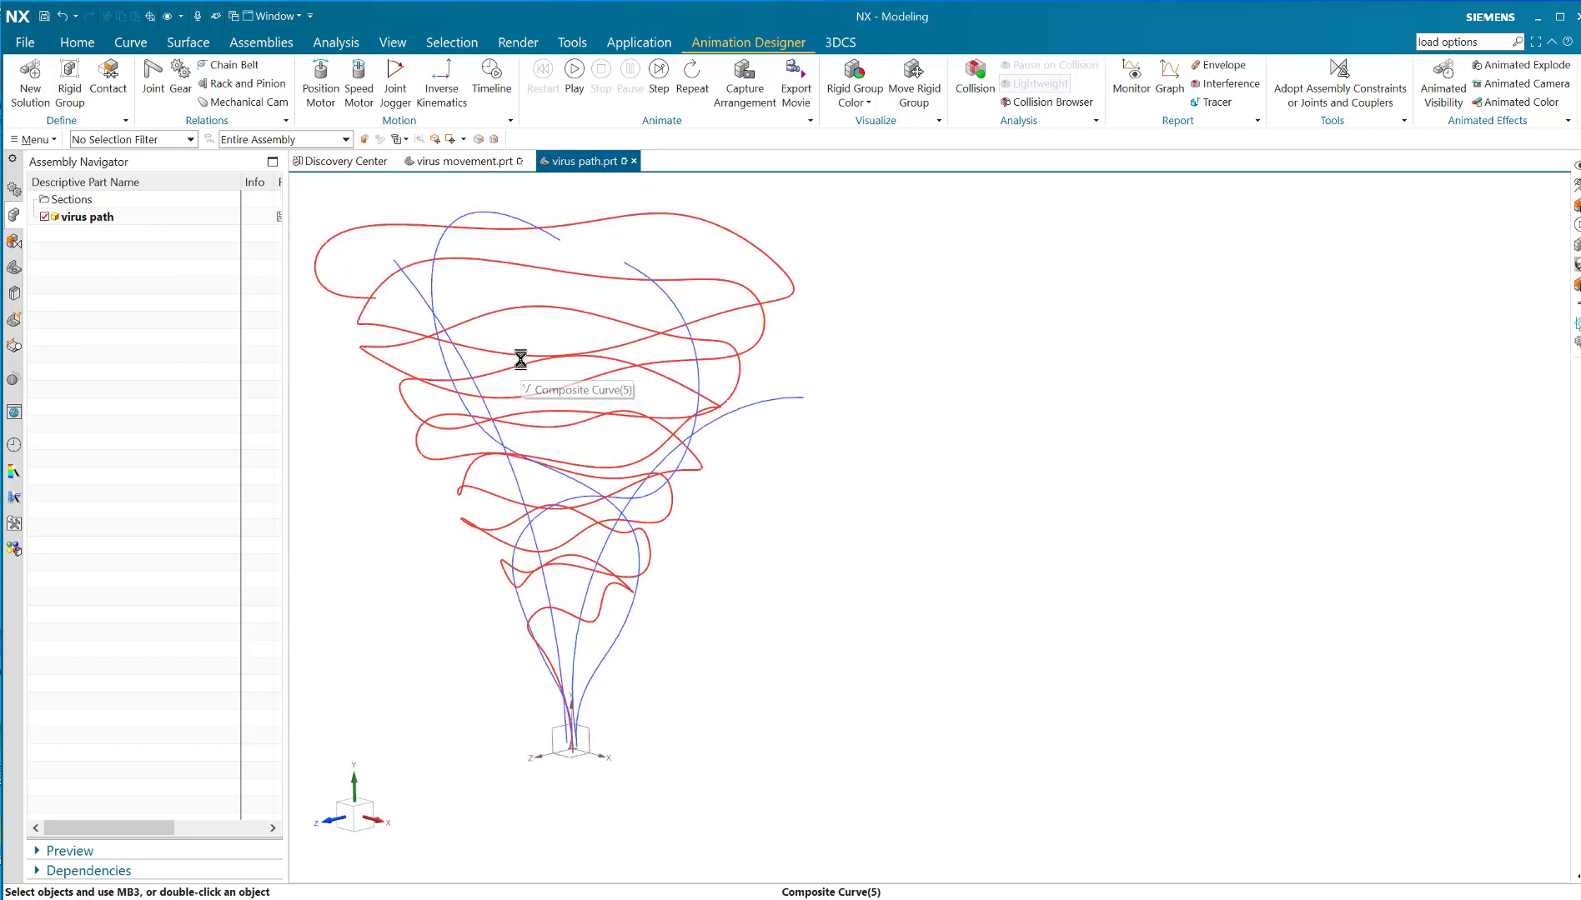
click(15, 270)
right_click(95, 442)
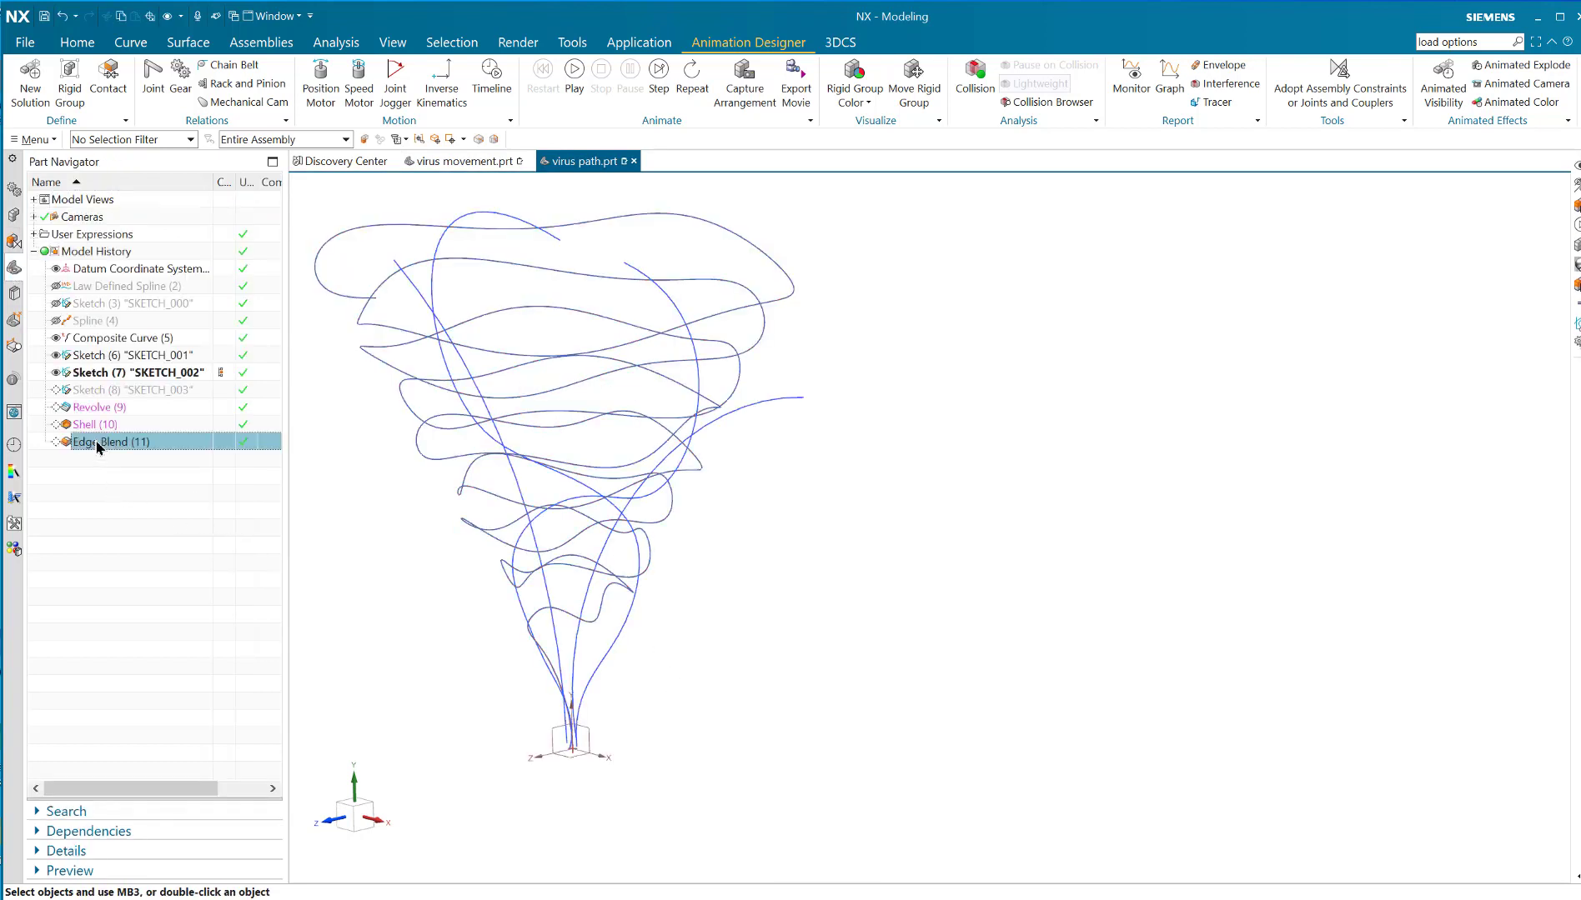
click(146, 473)
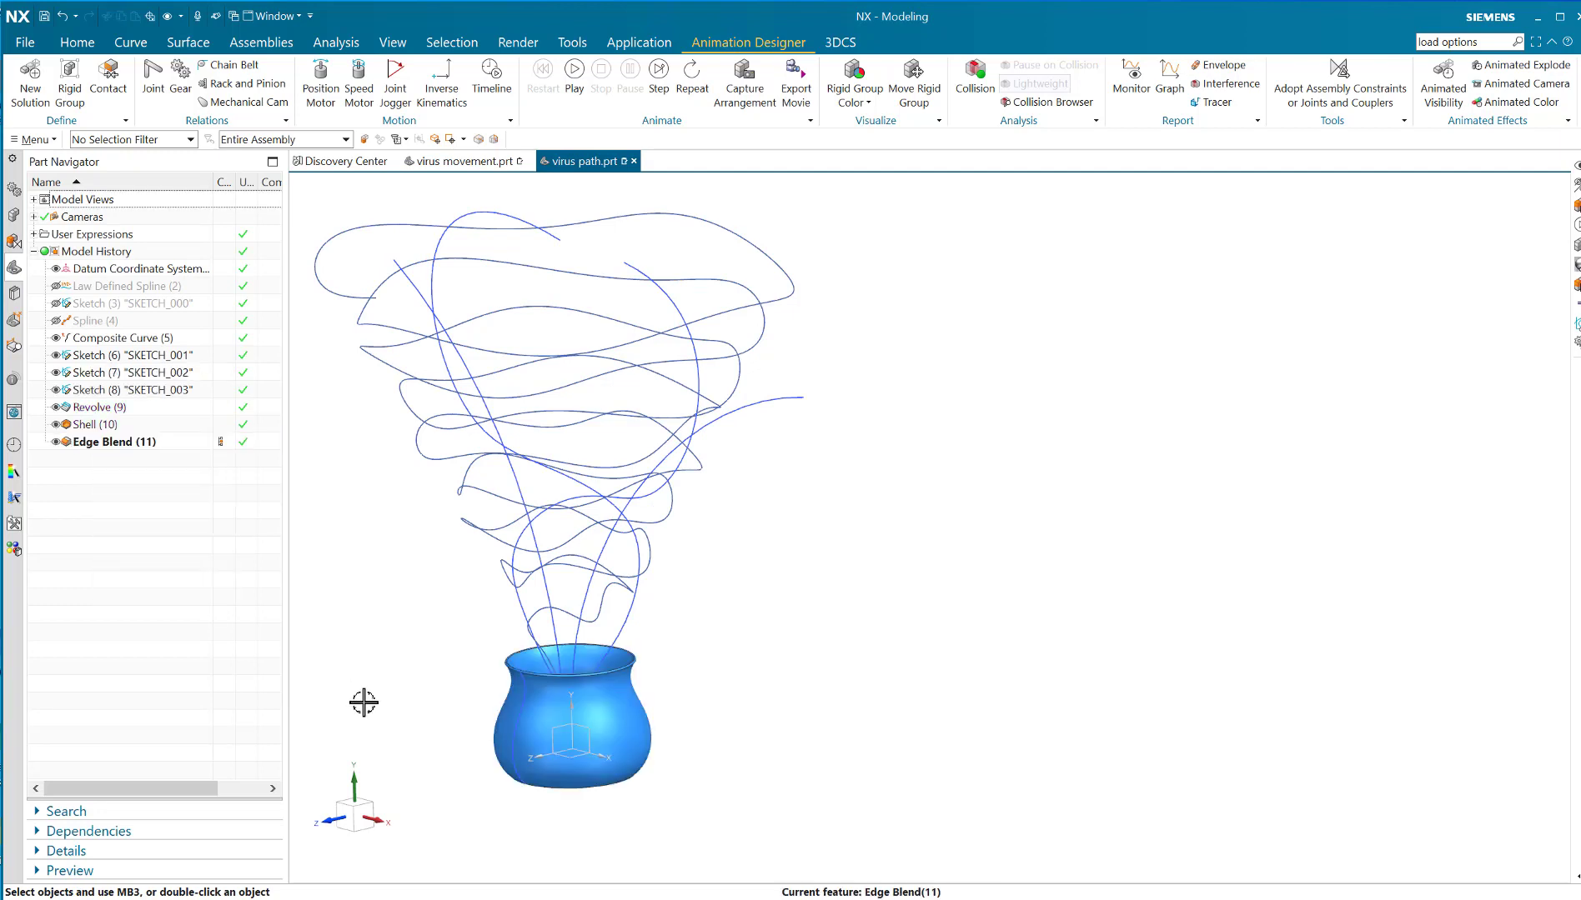
Step: Return from the virus path part to its parent assembly, virus movement
click(14, 215)
click(90, 217)
right_click(92, 217)
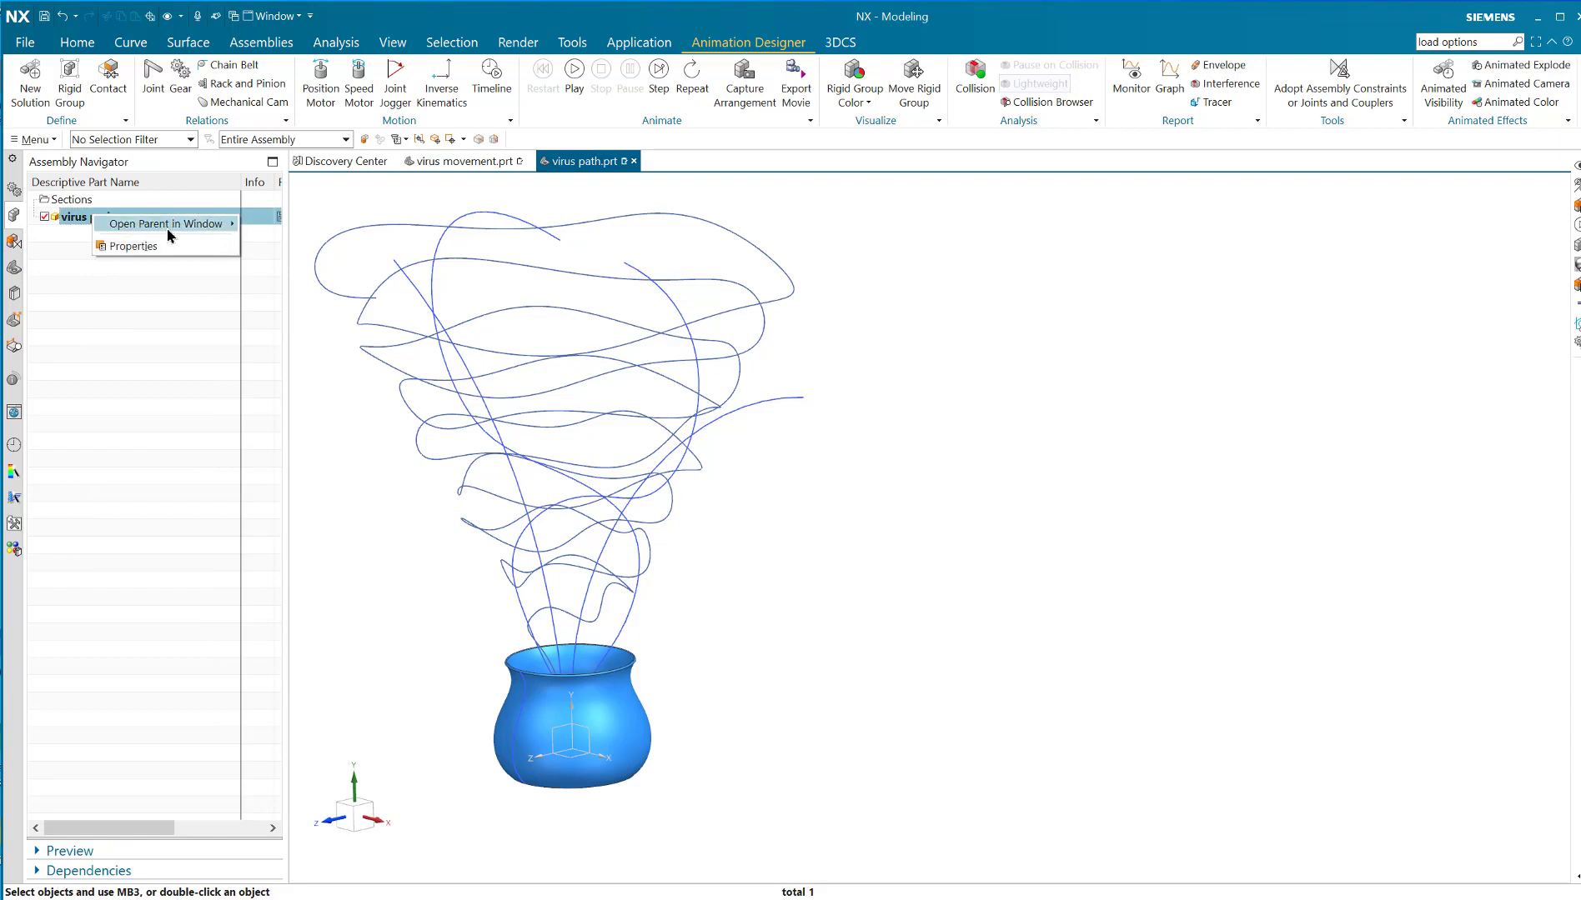
mouse_move(238, 225)
click(293, 225)
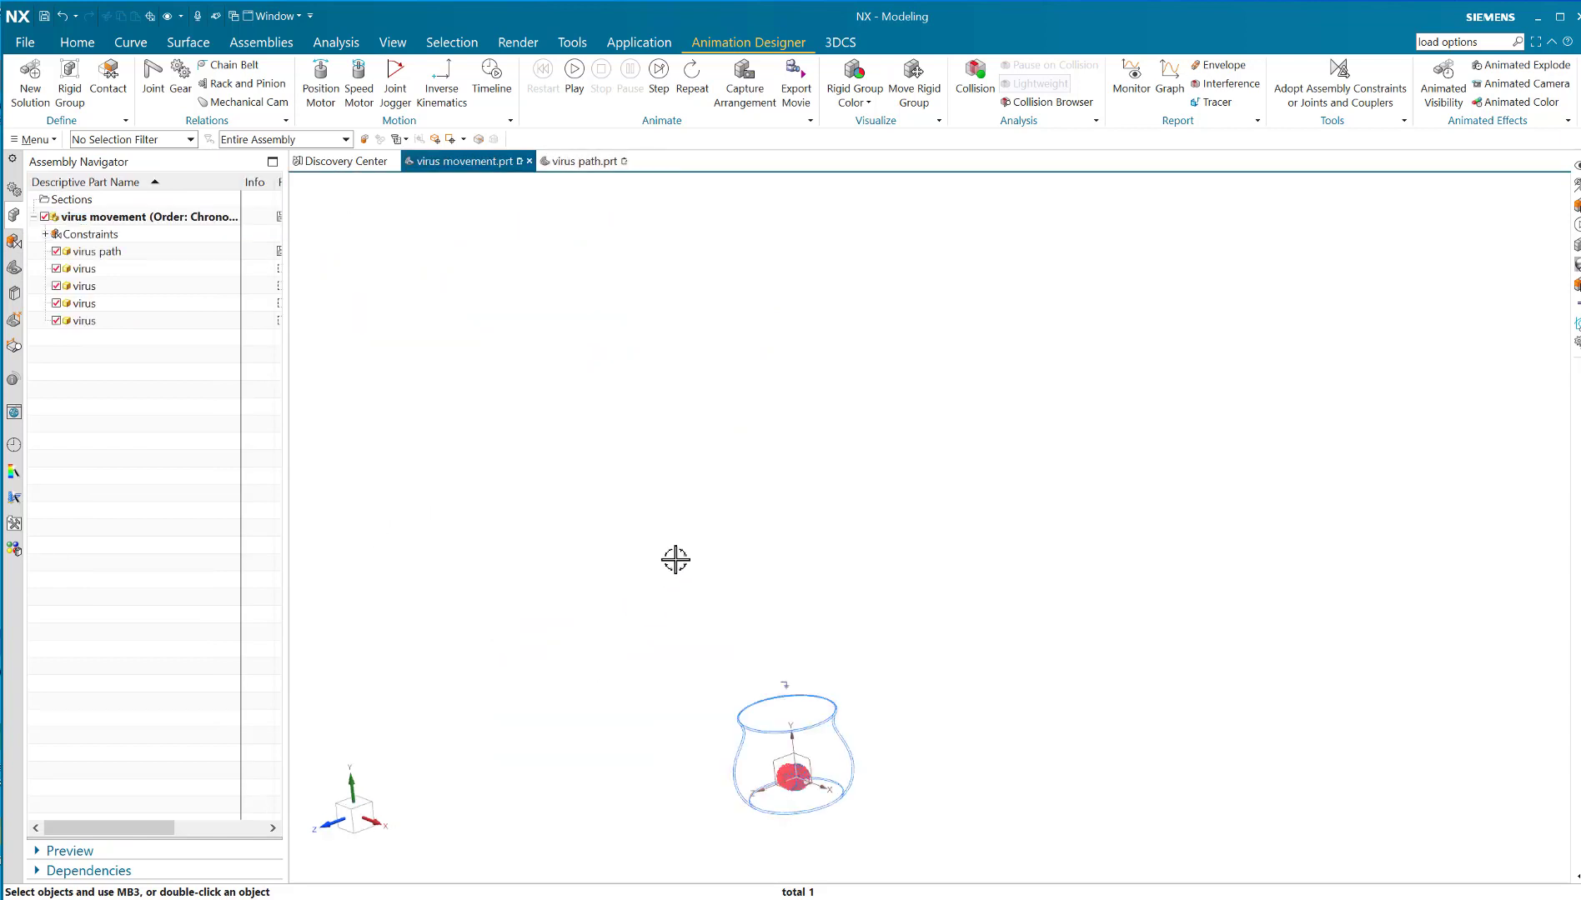
middle_drag(815, 606, 817, 618)
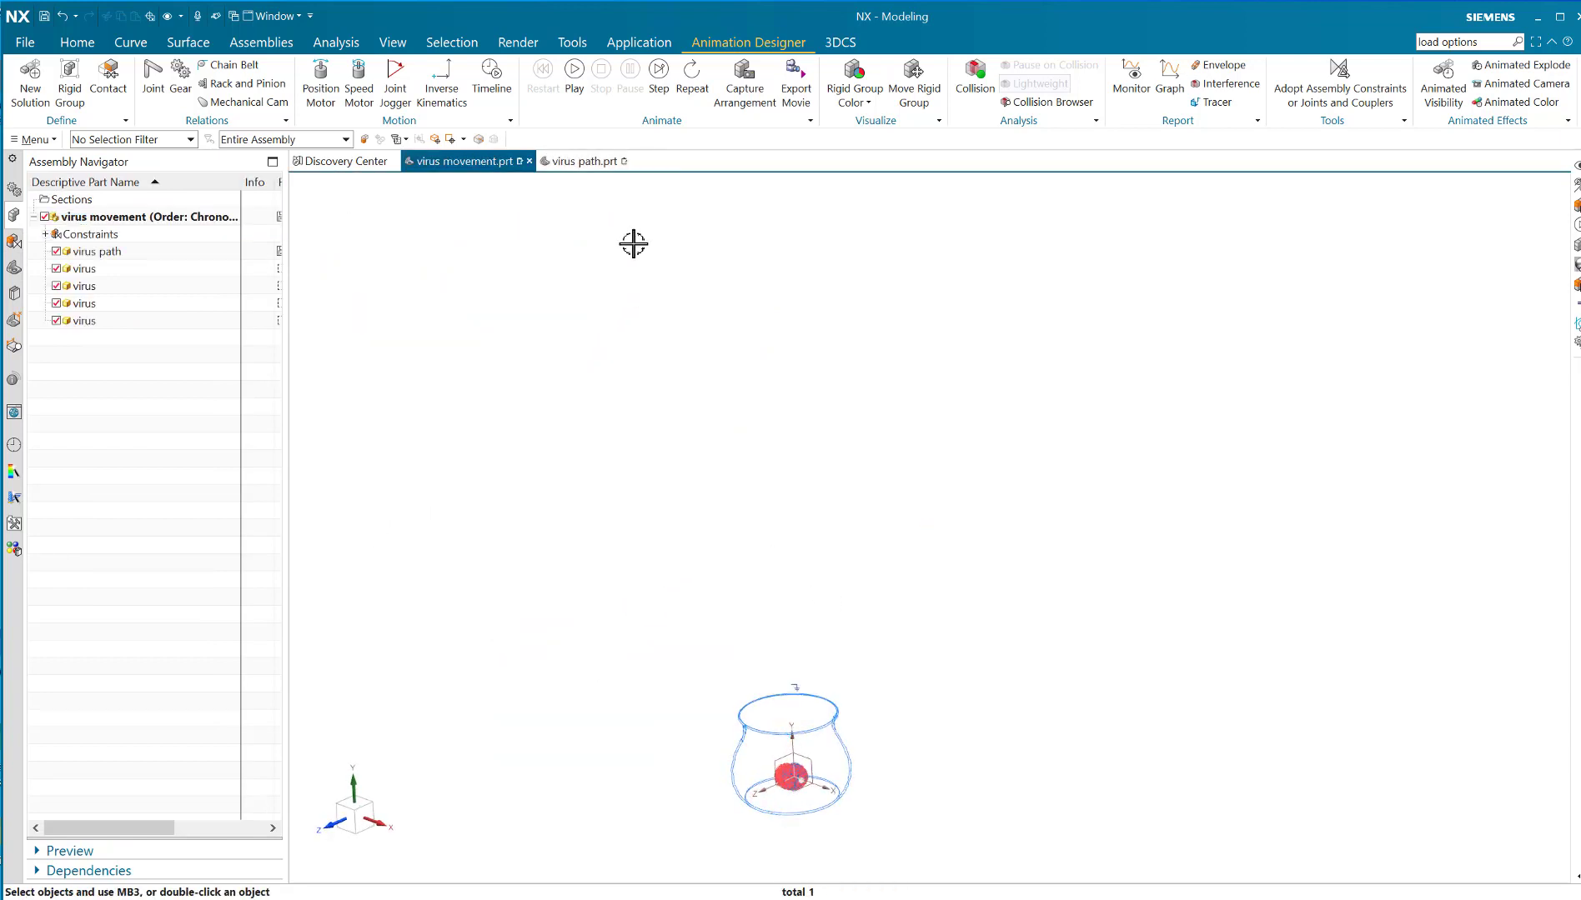
Step: Turn on True Shading for the assembly view
click(393, 43)
click(920, 98)
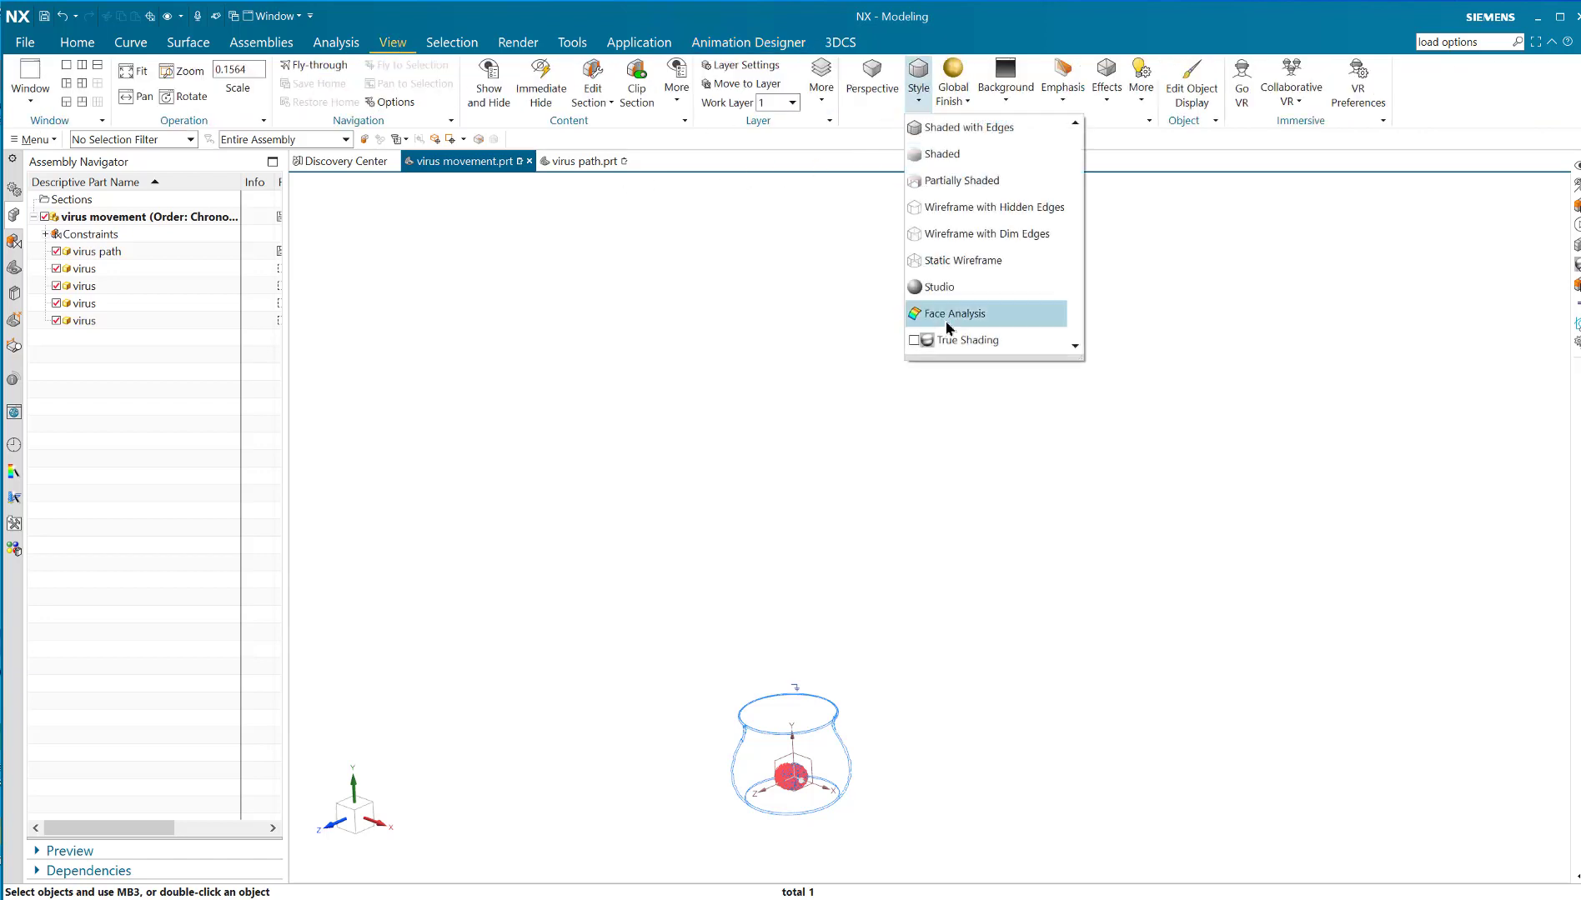
click(948, 341)
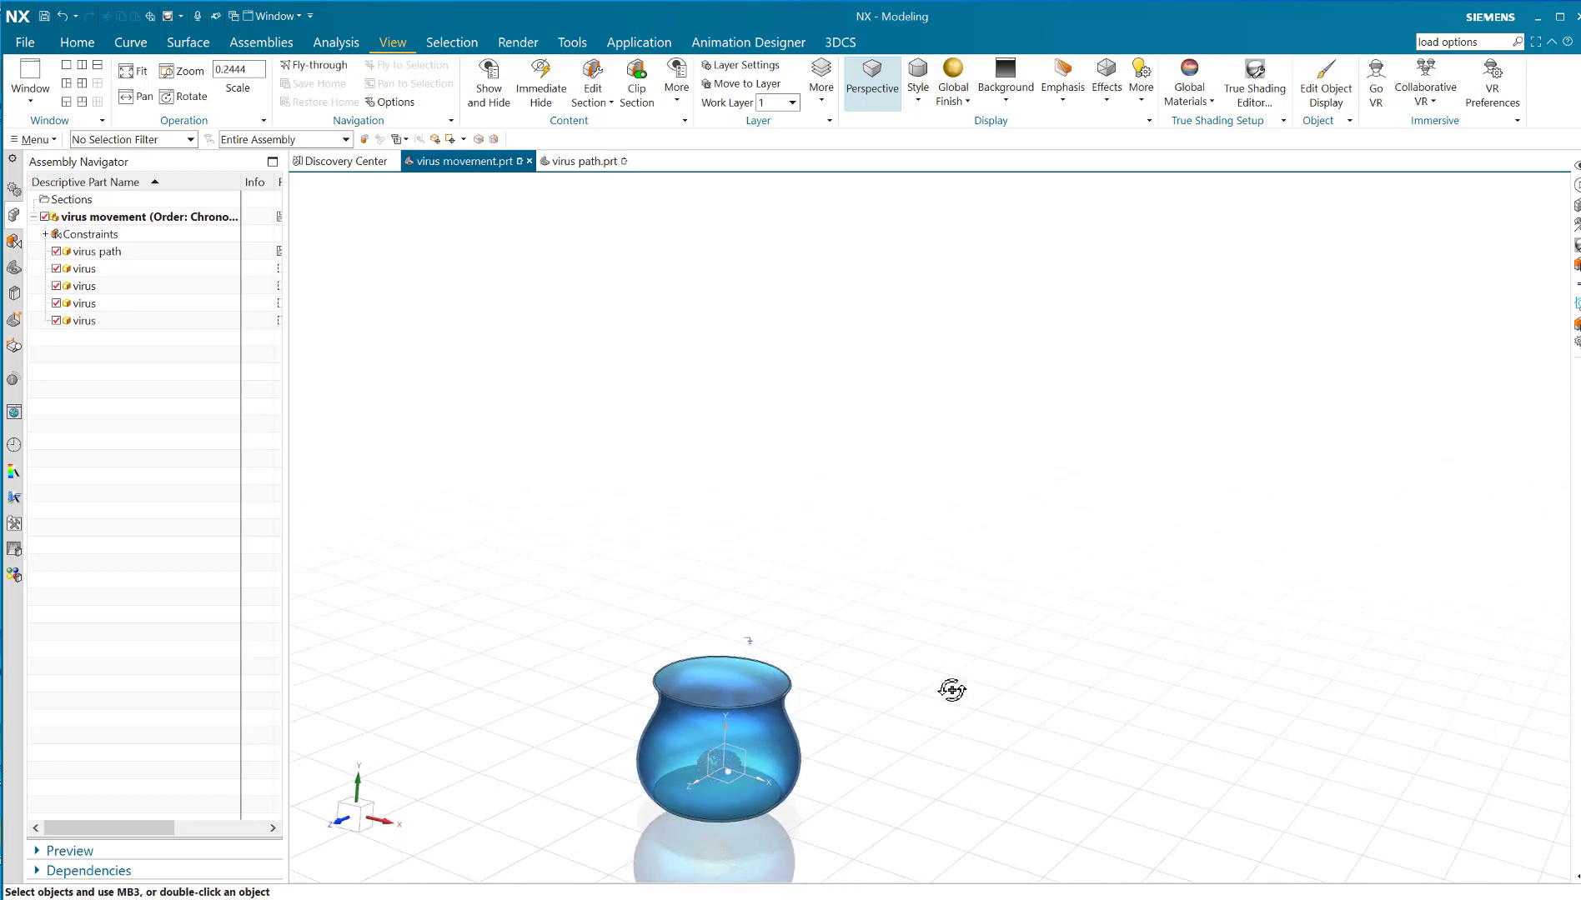
Step: Hide all datum planes, datum axes and coordinate systems in the assembly
key(ctrl+w)
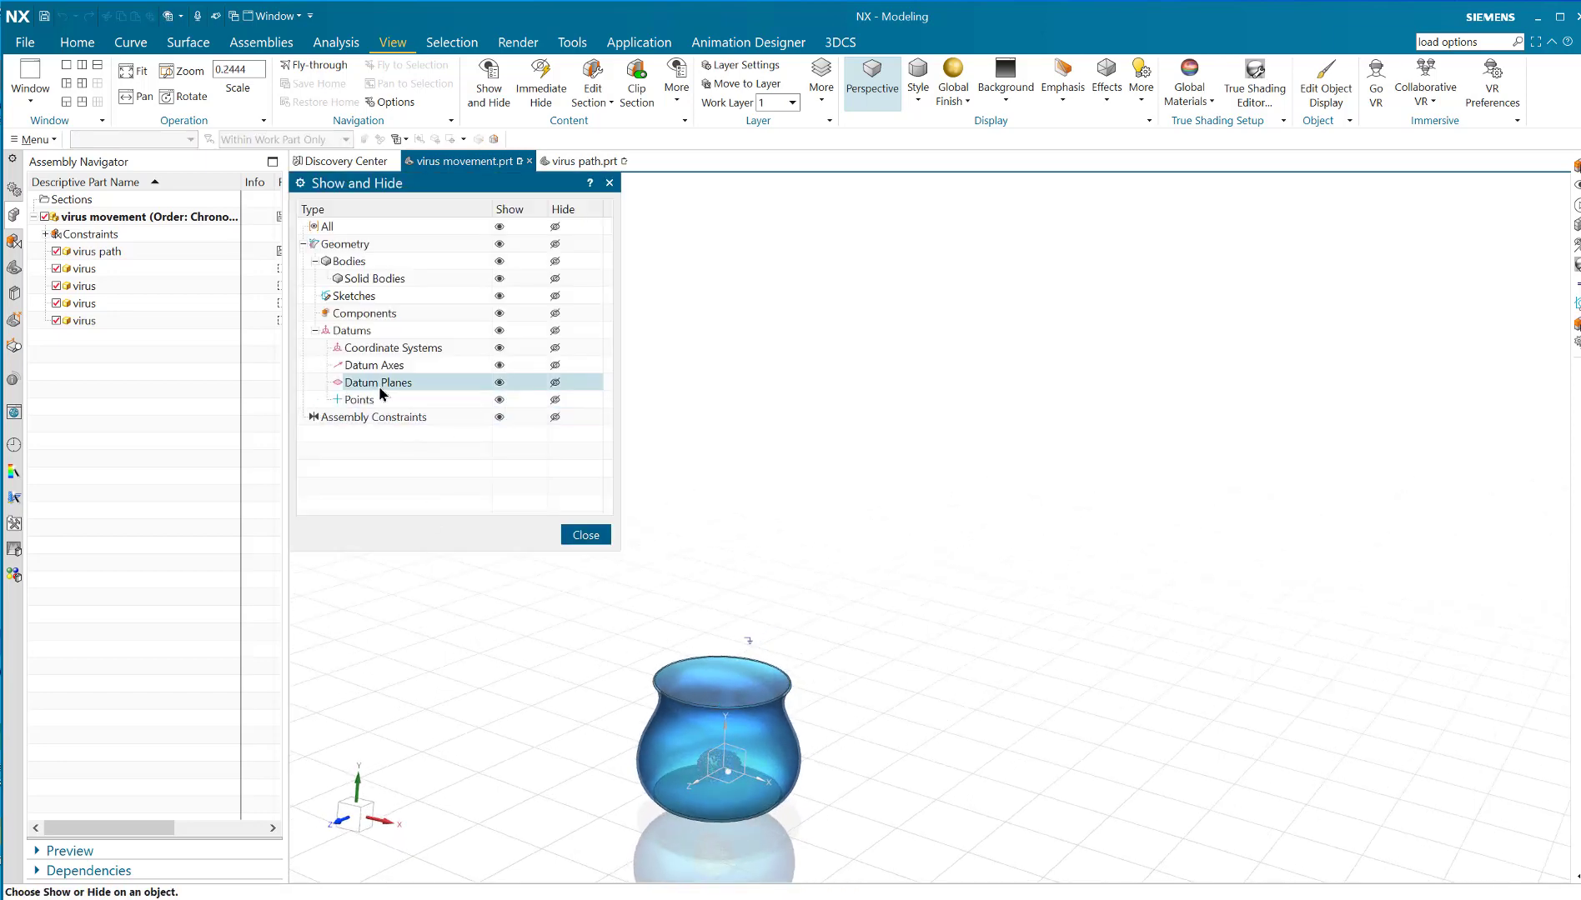
click(555, 381)
click(555, 365)
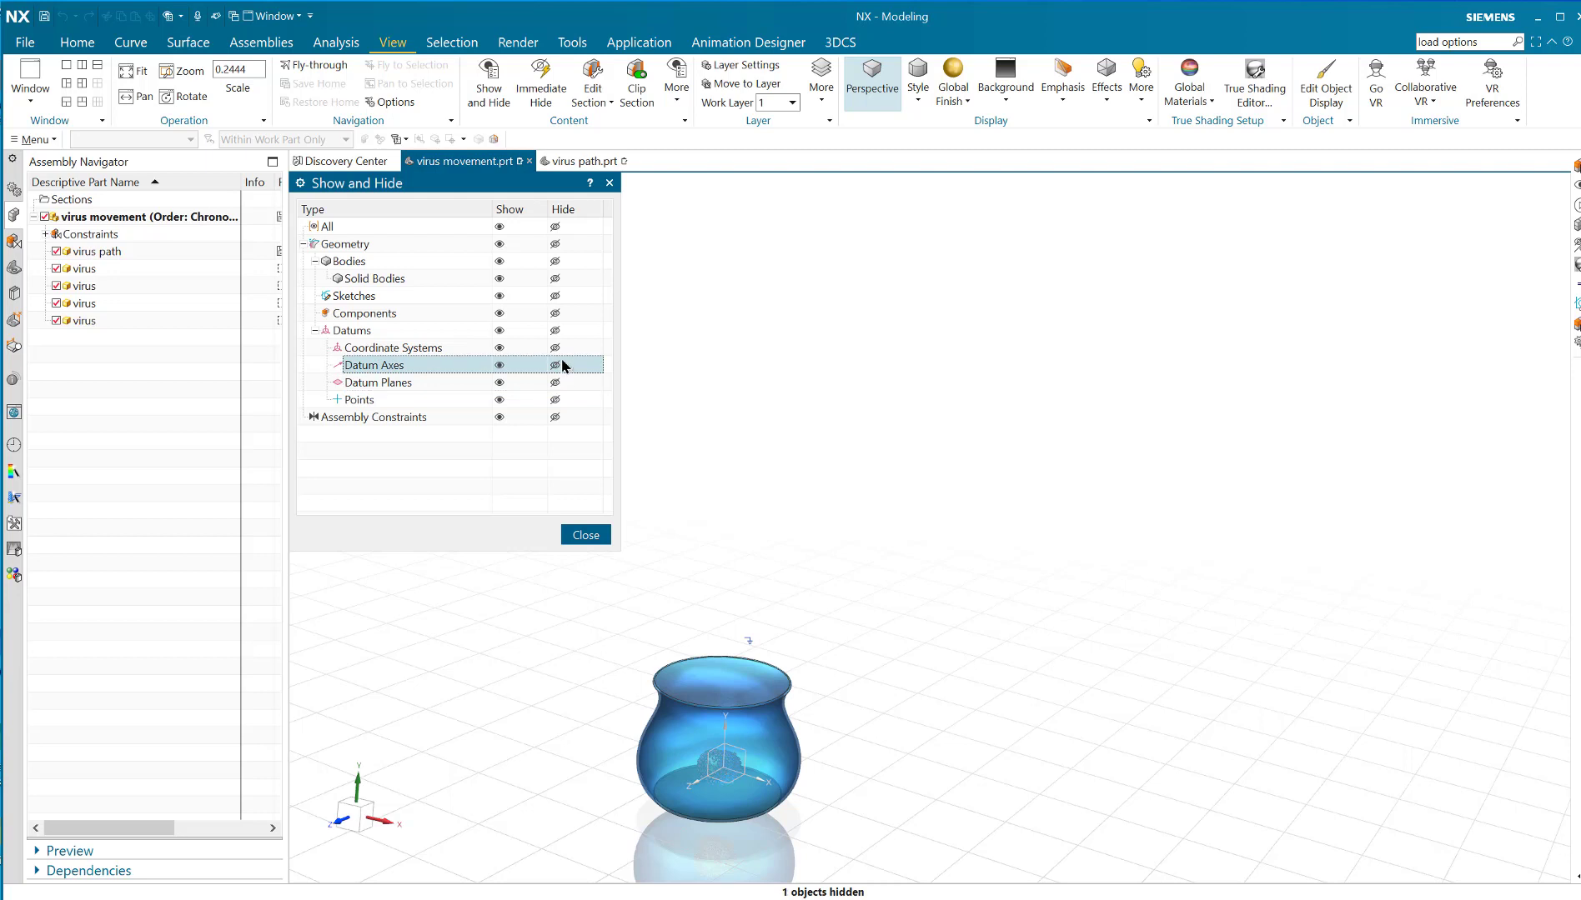
click(555, 347)
click(591, 527)
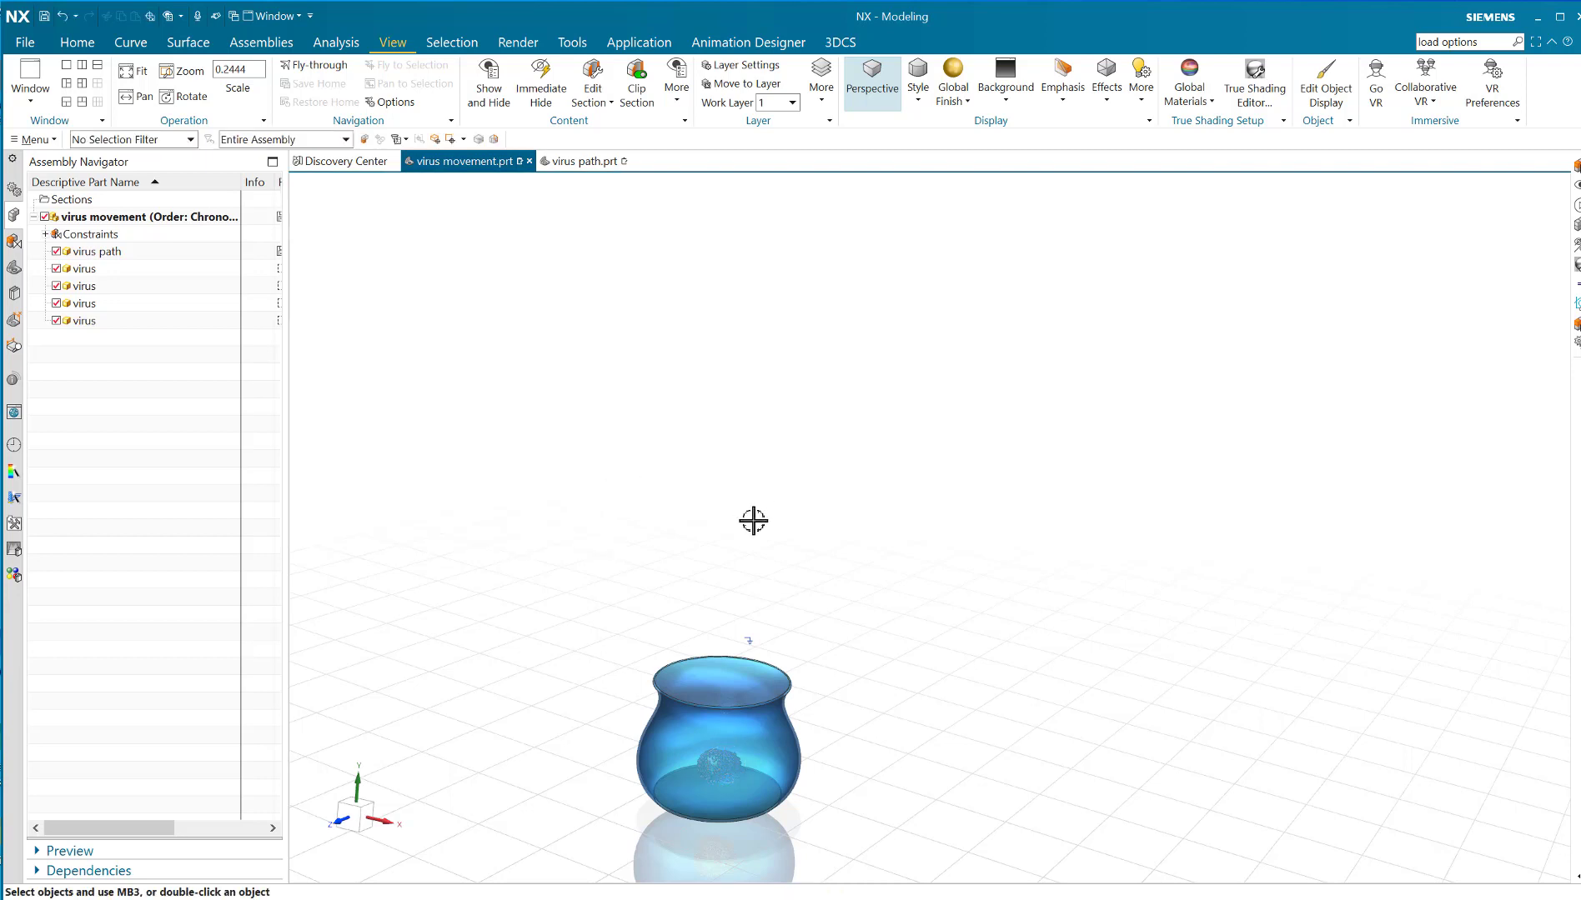
Step: Play the animation with the vase in place and look closely at the viruses inside it
scroll(844, 598, down, 2)
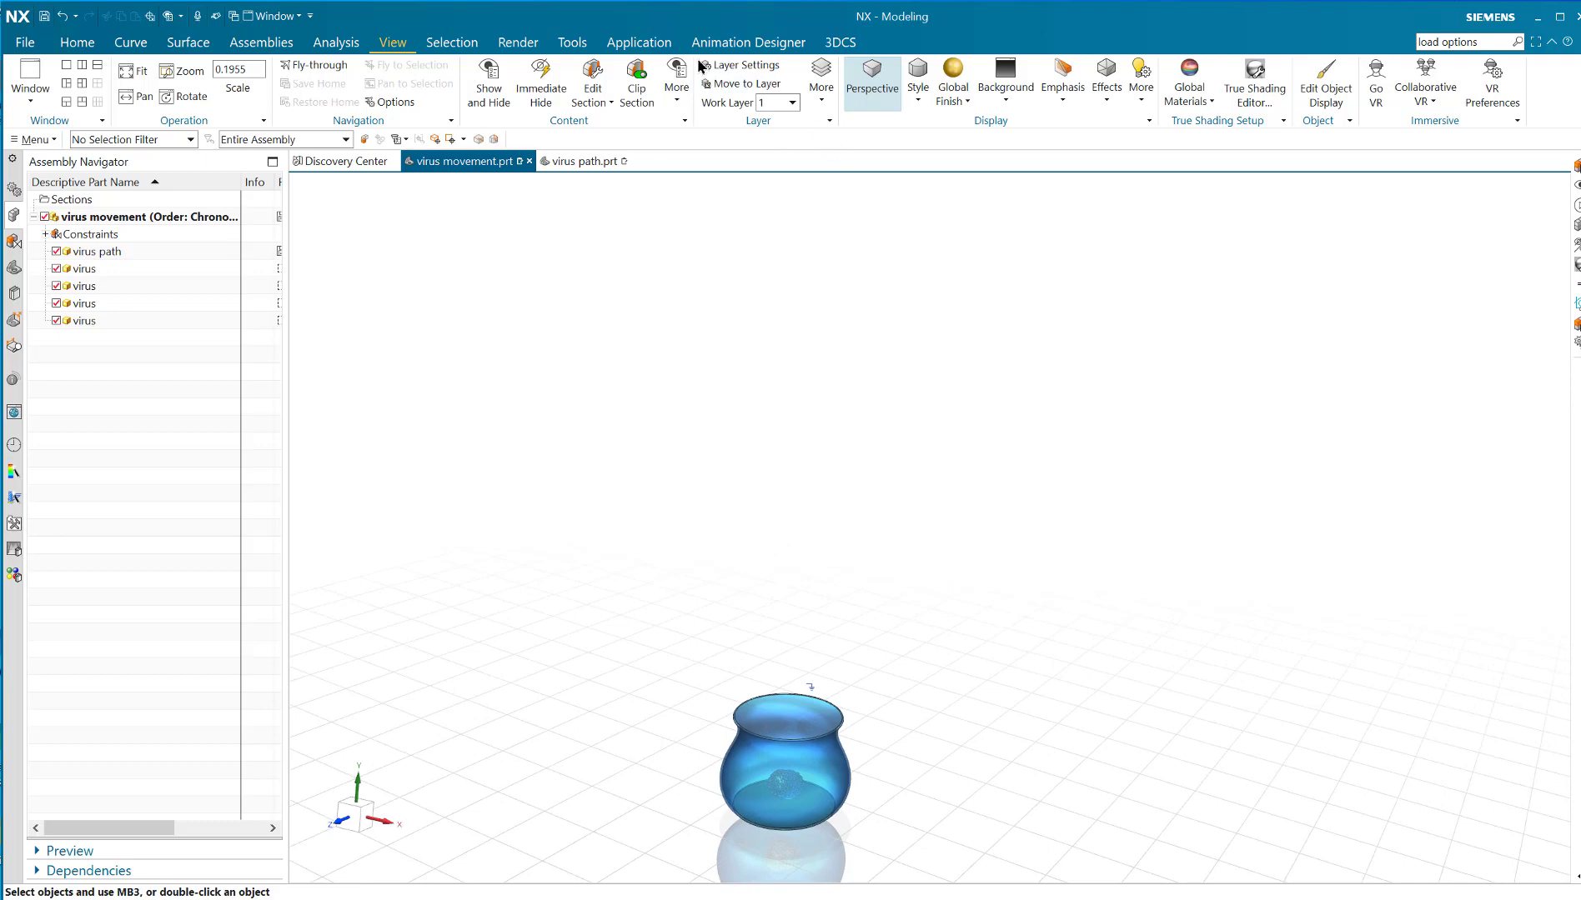
click(745, 41)
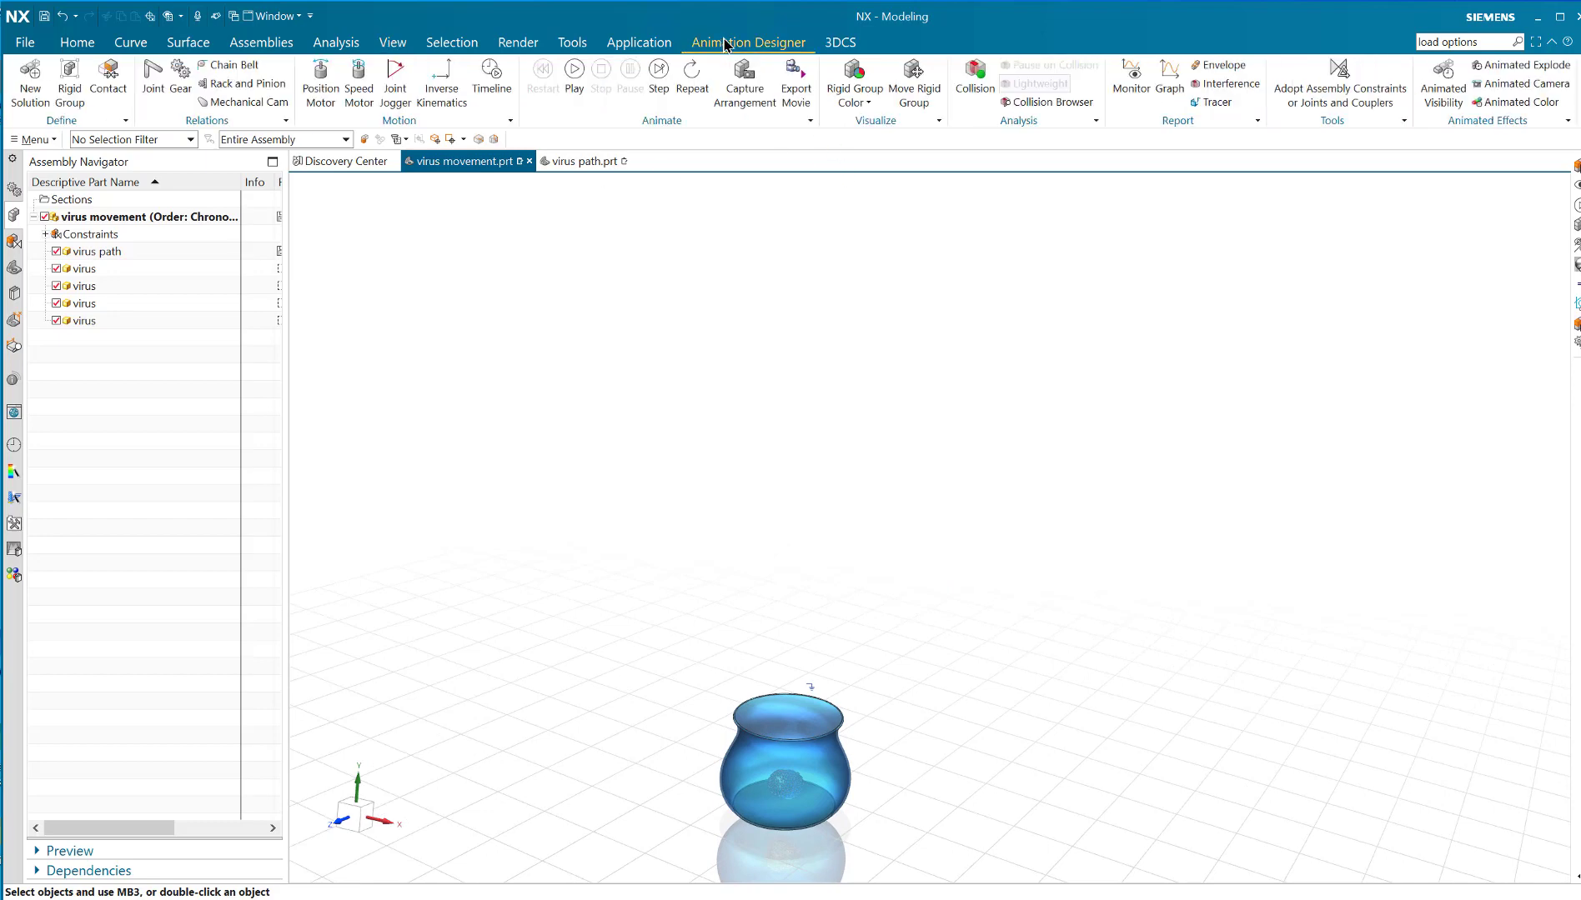
click(577, 73)
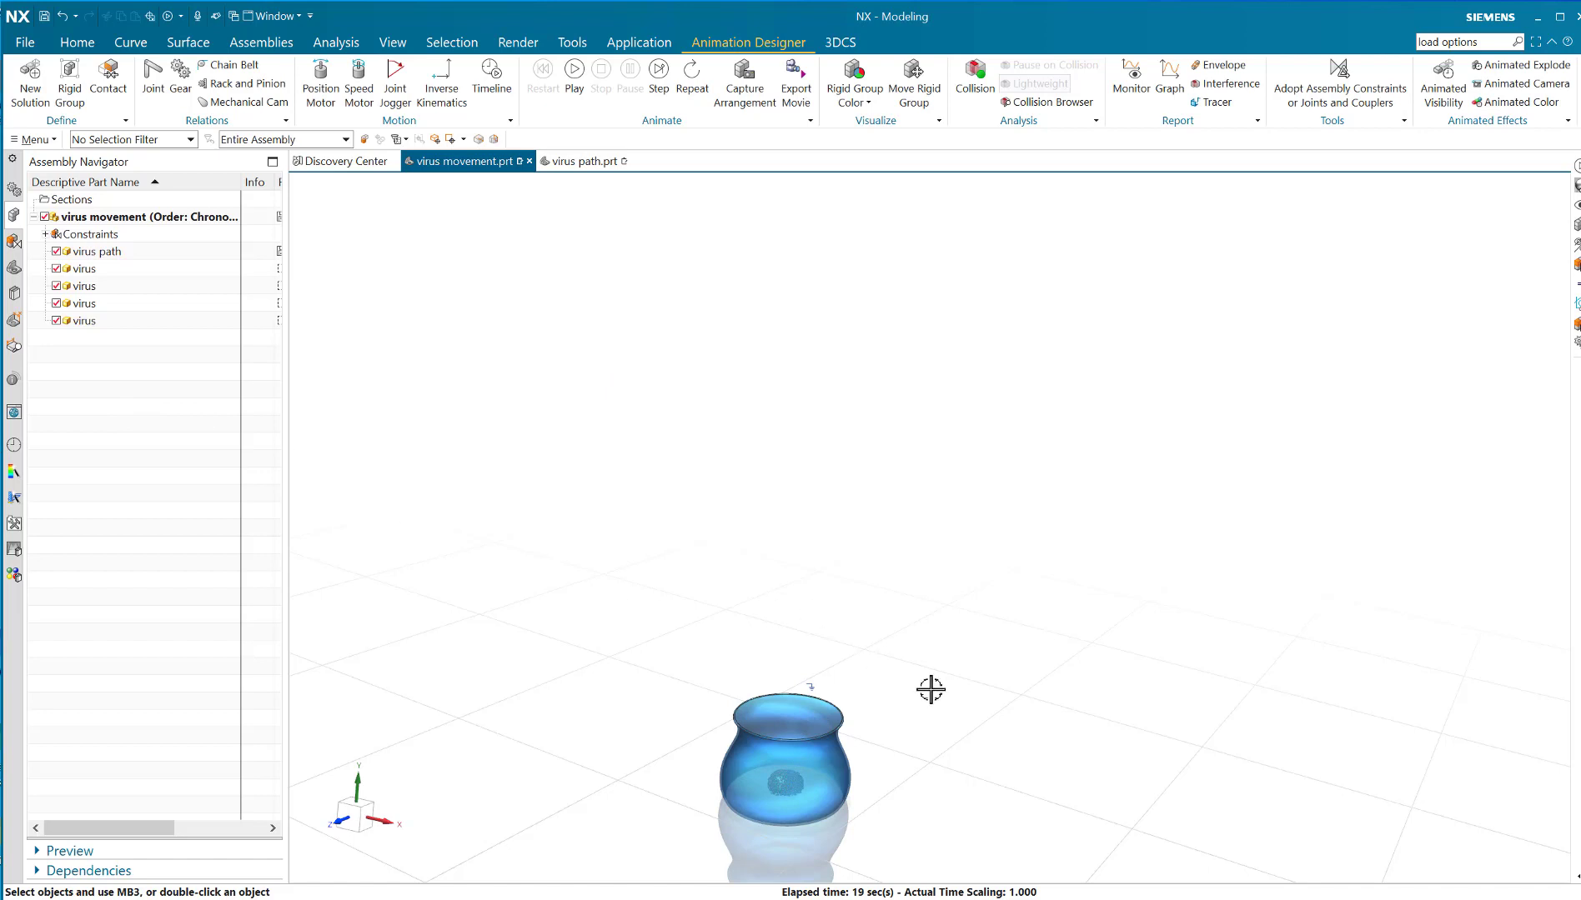
scroll(925, 688, up, 2)
scroll(865, 652, up, 2)
shift+middle_drag(865, 652, 843, 621)
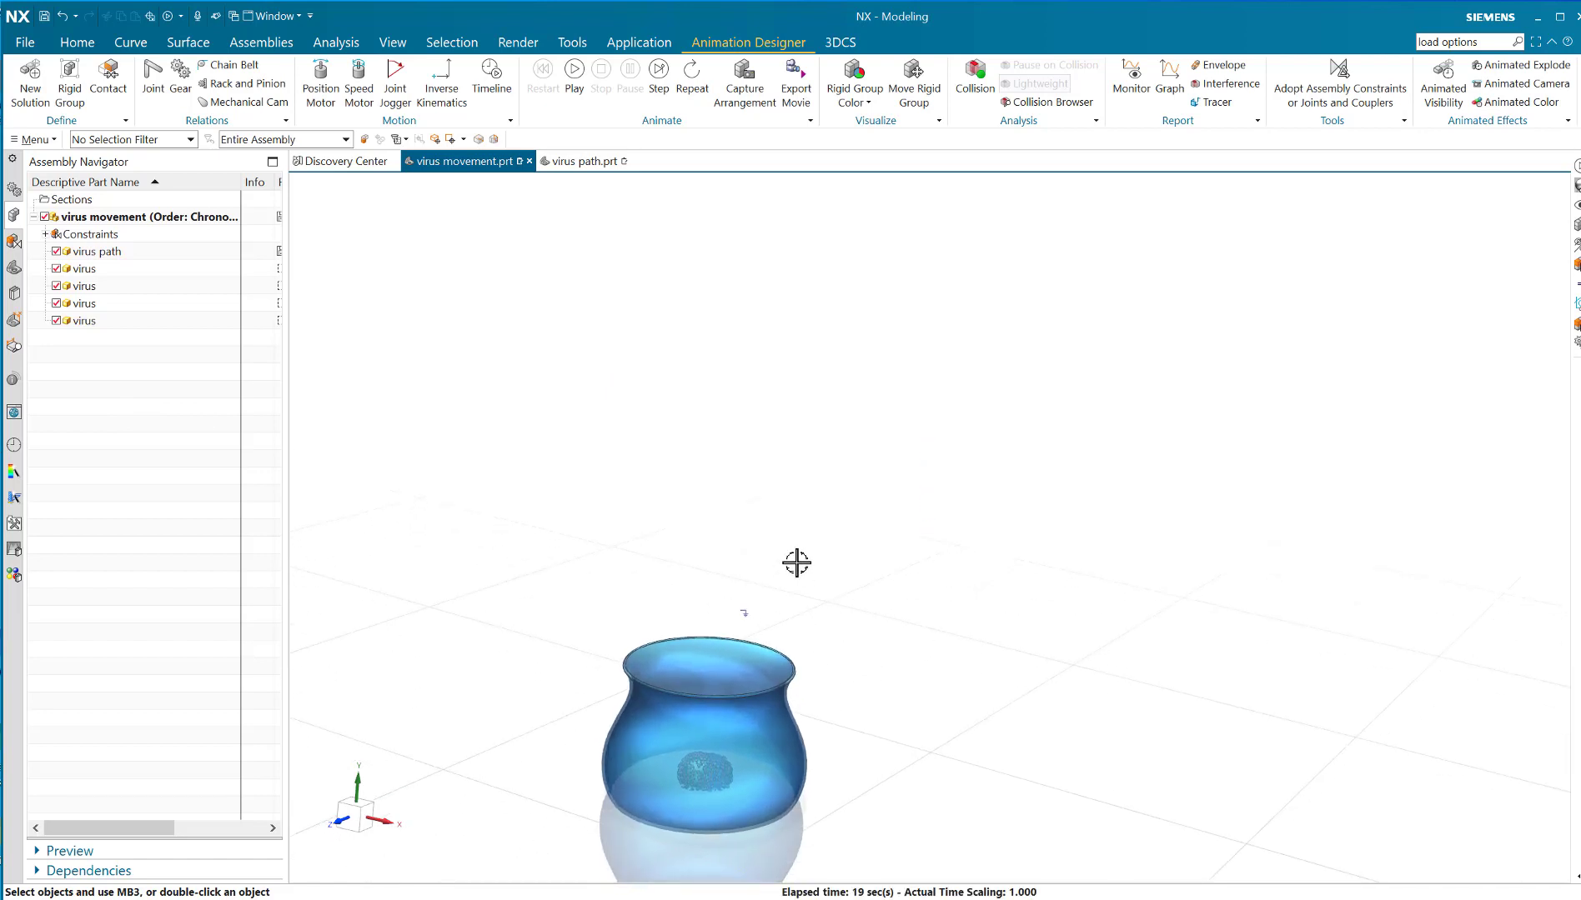
Step: Open one virus component in its own window and look over the model
click(92, 307)
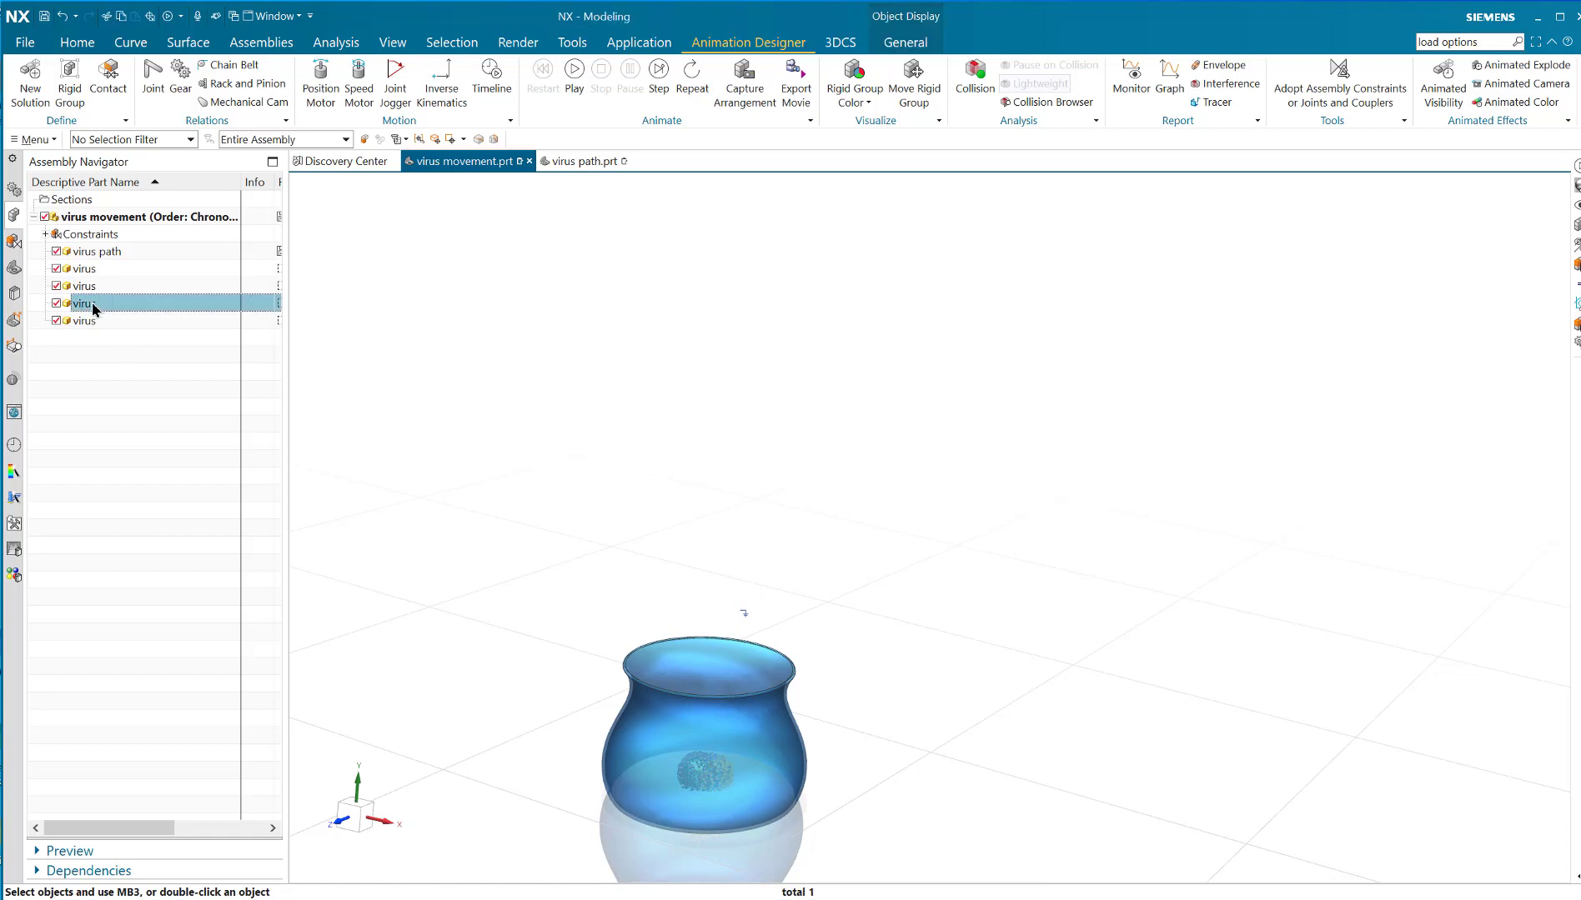
right_click(92, 305)
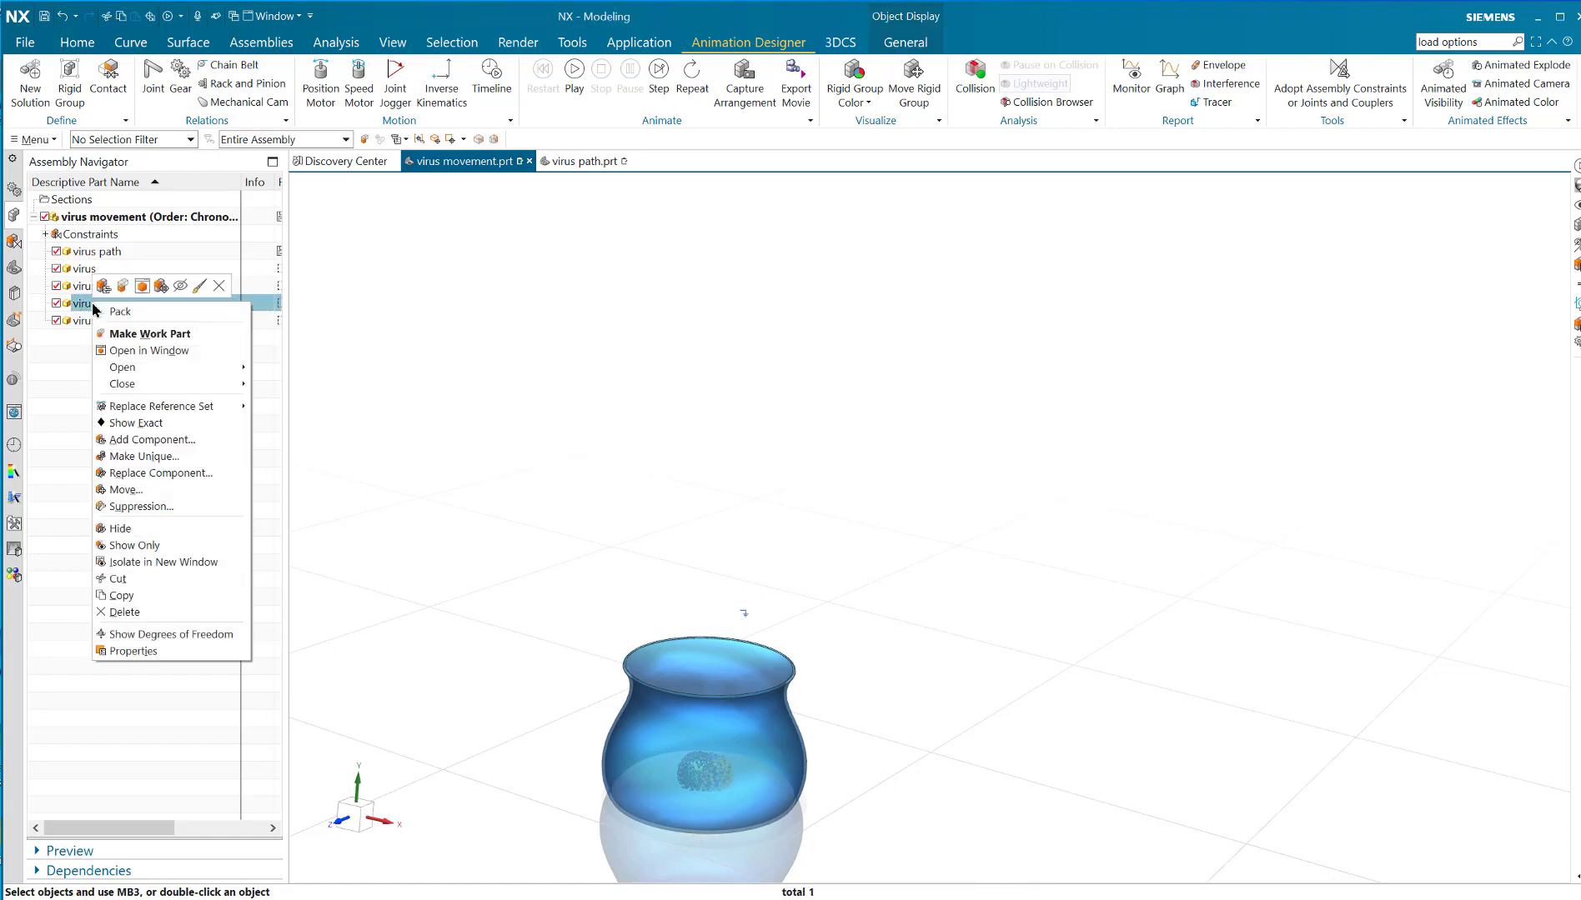
click(141, 351)
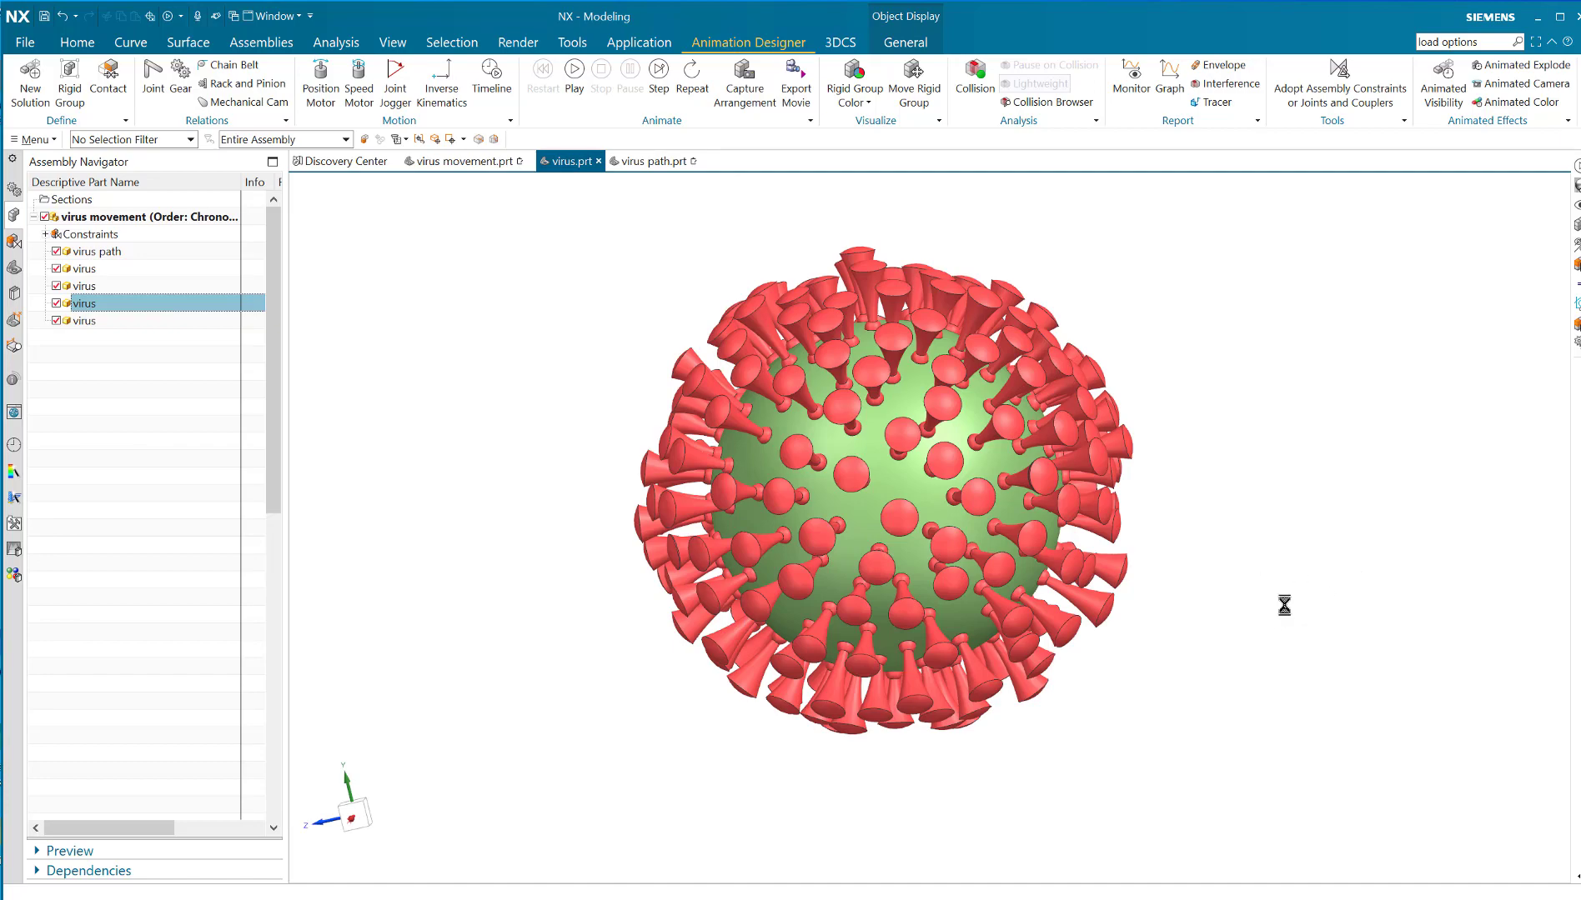
middle_drag(1265, 561, 1180, 437)
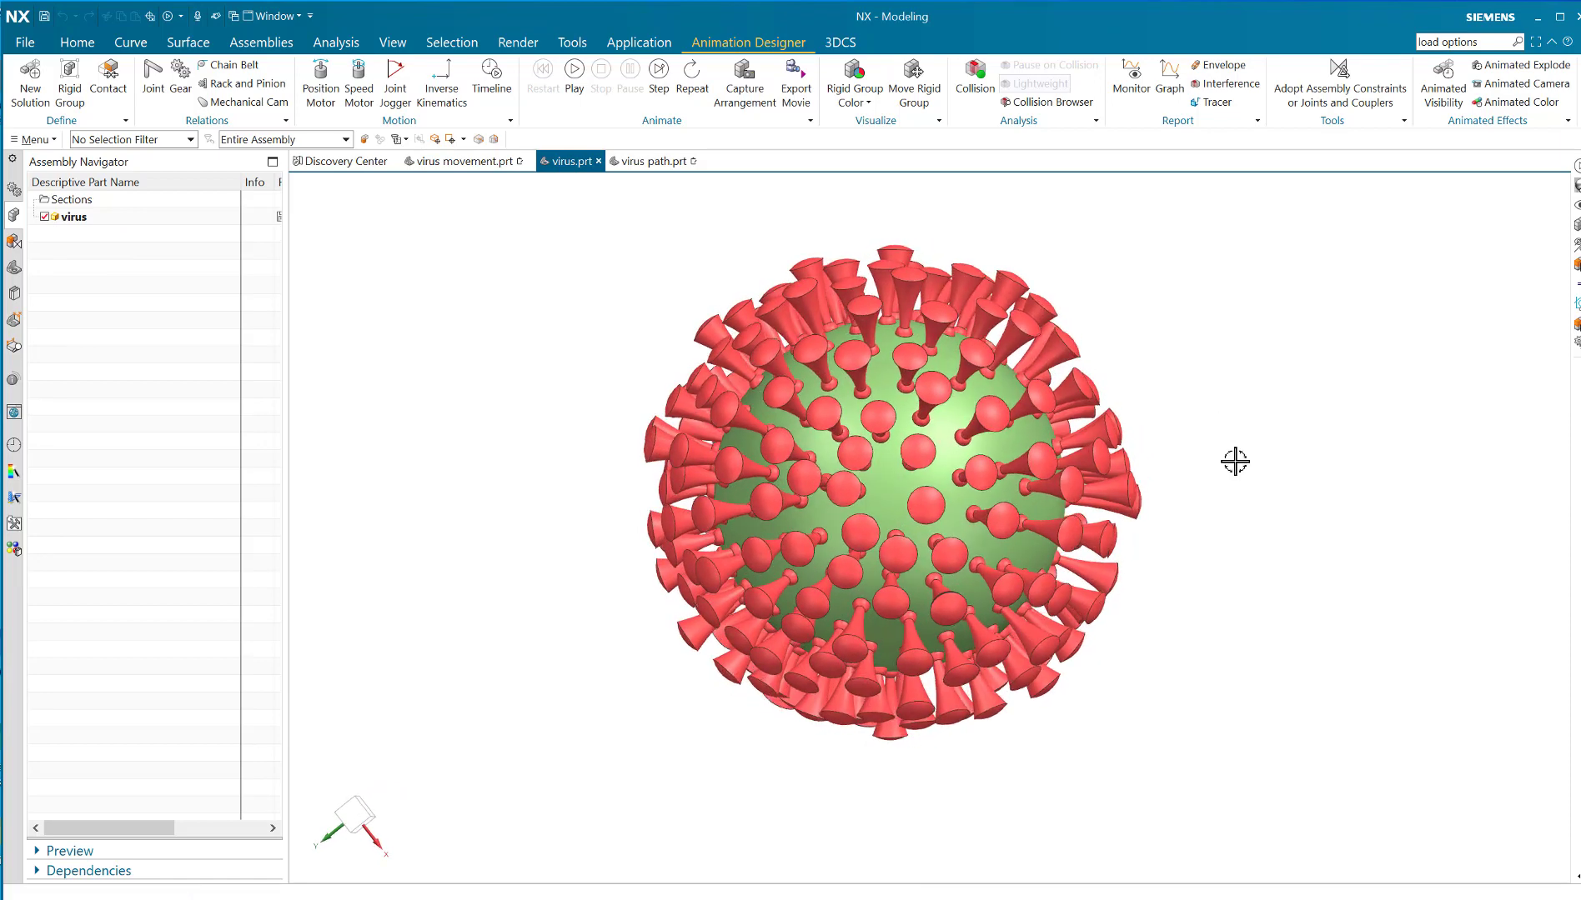